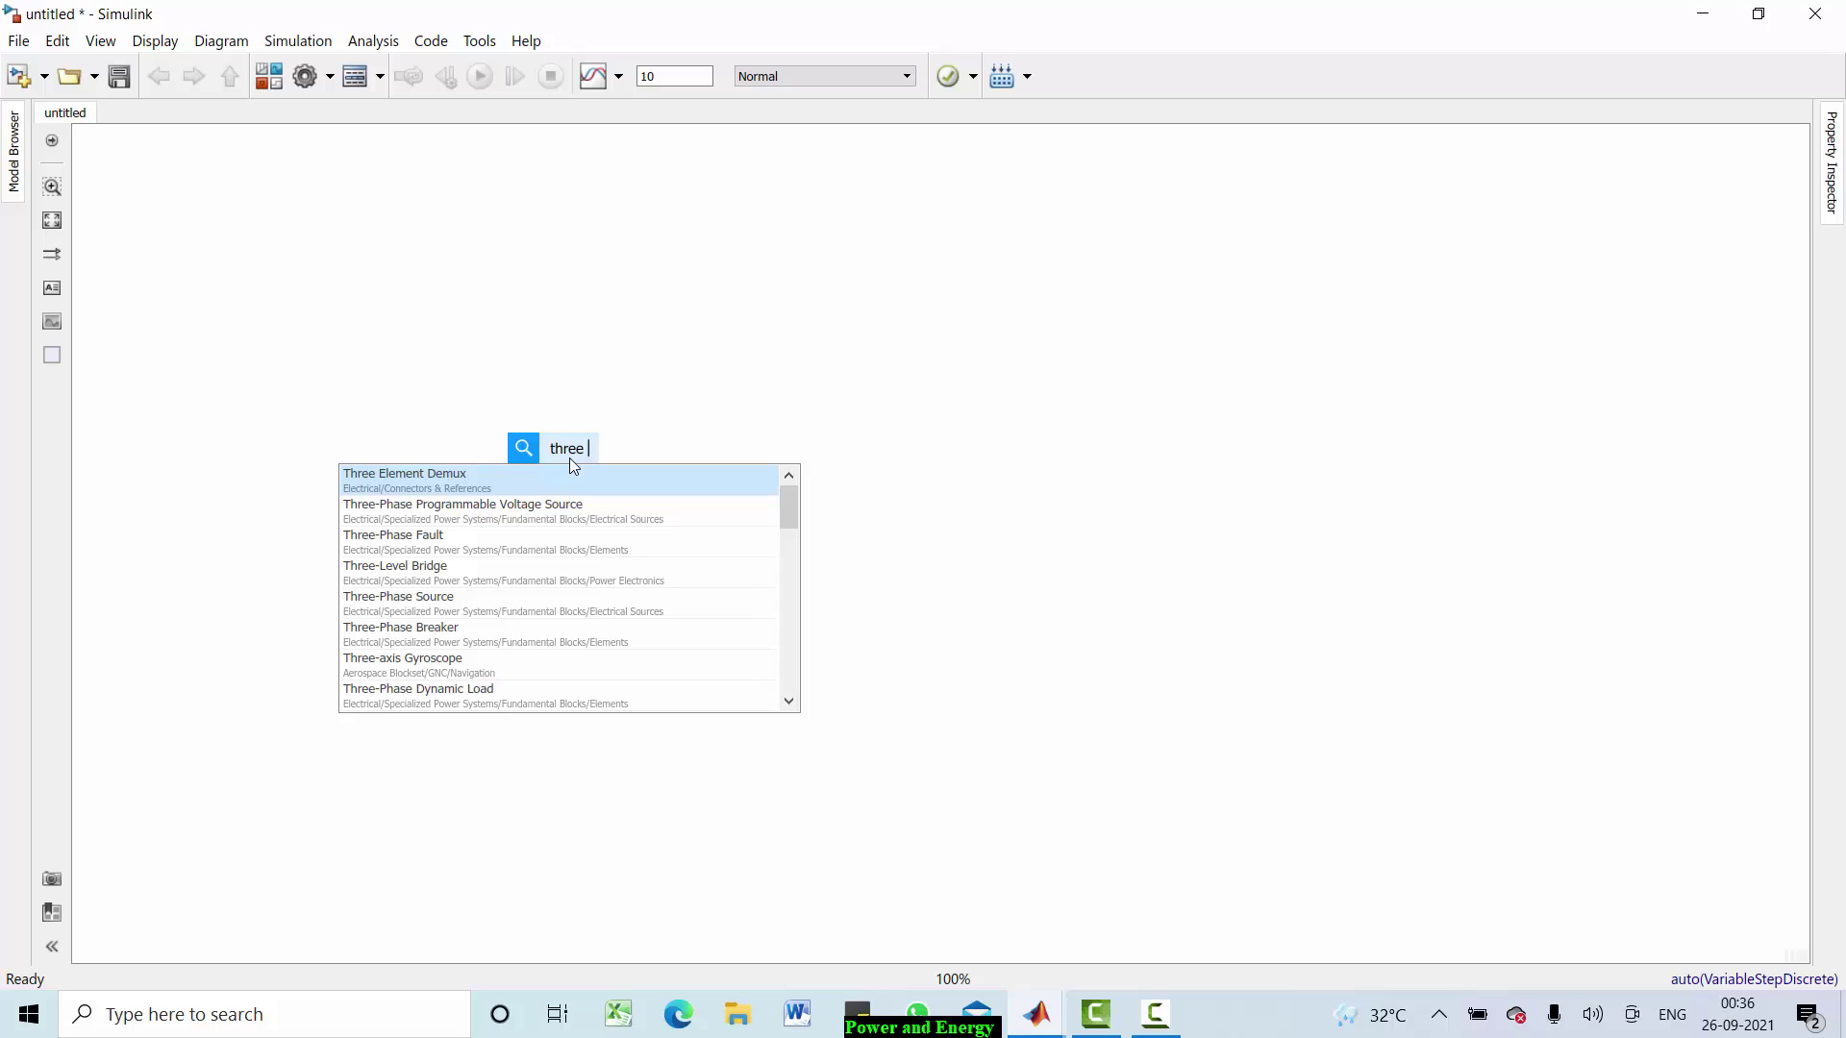
Step: Add a Three-Phase Programmable Voltage Source block to the model and place it toward the left of the canvas
type("phase p")
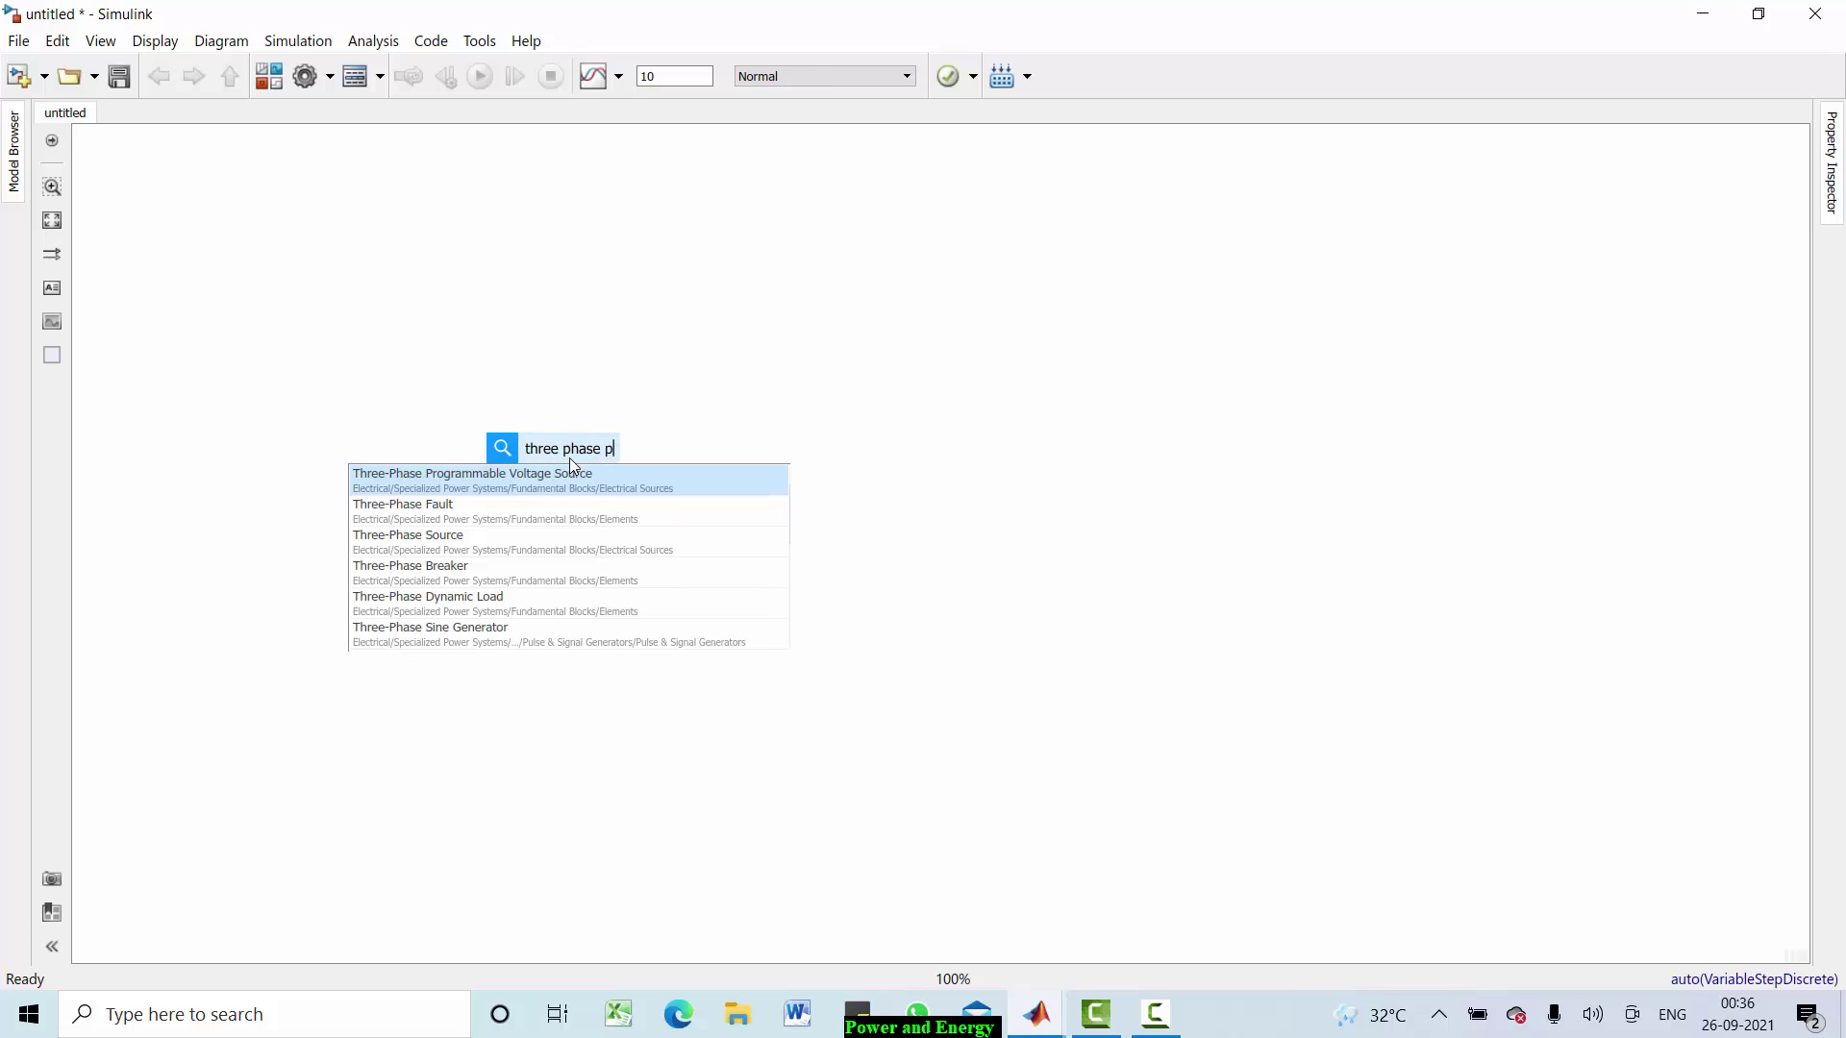
type("rograa")
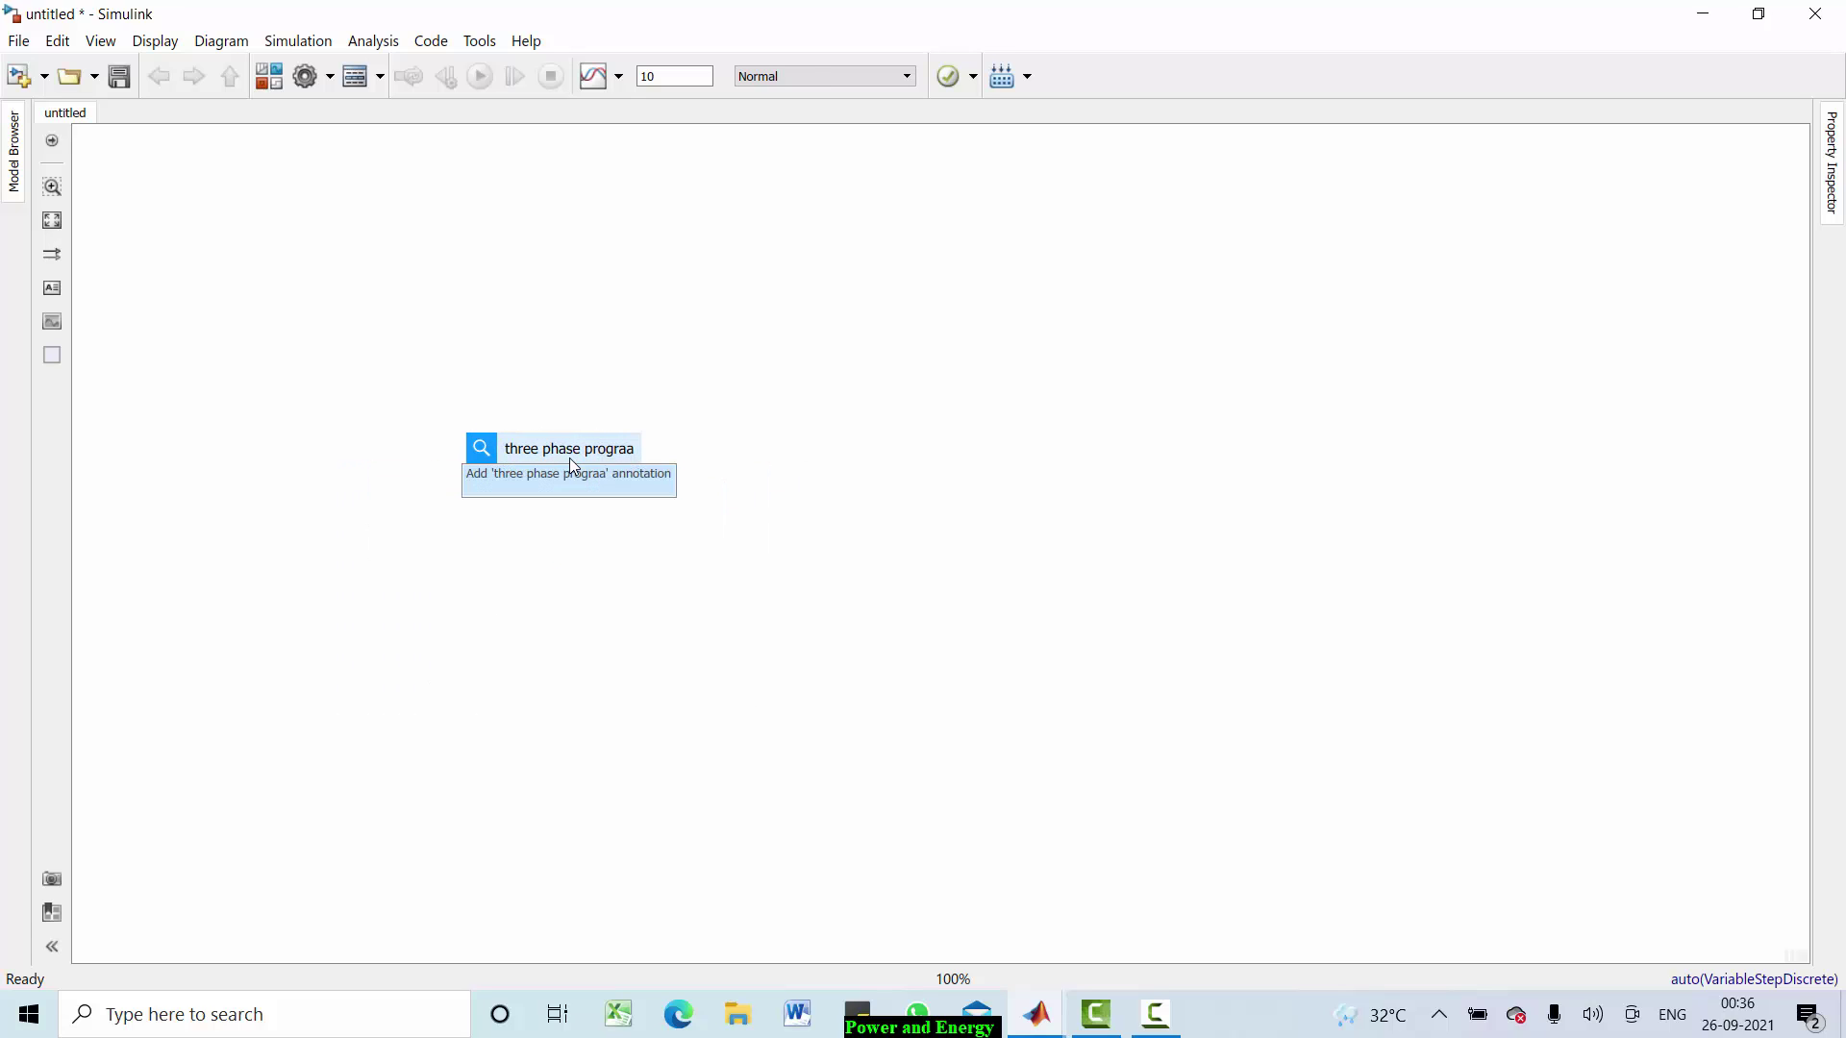
key("BackSpace")
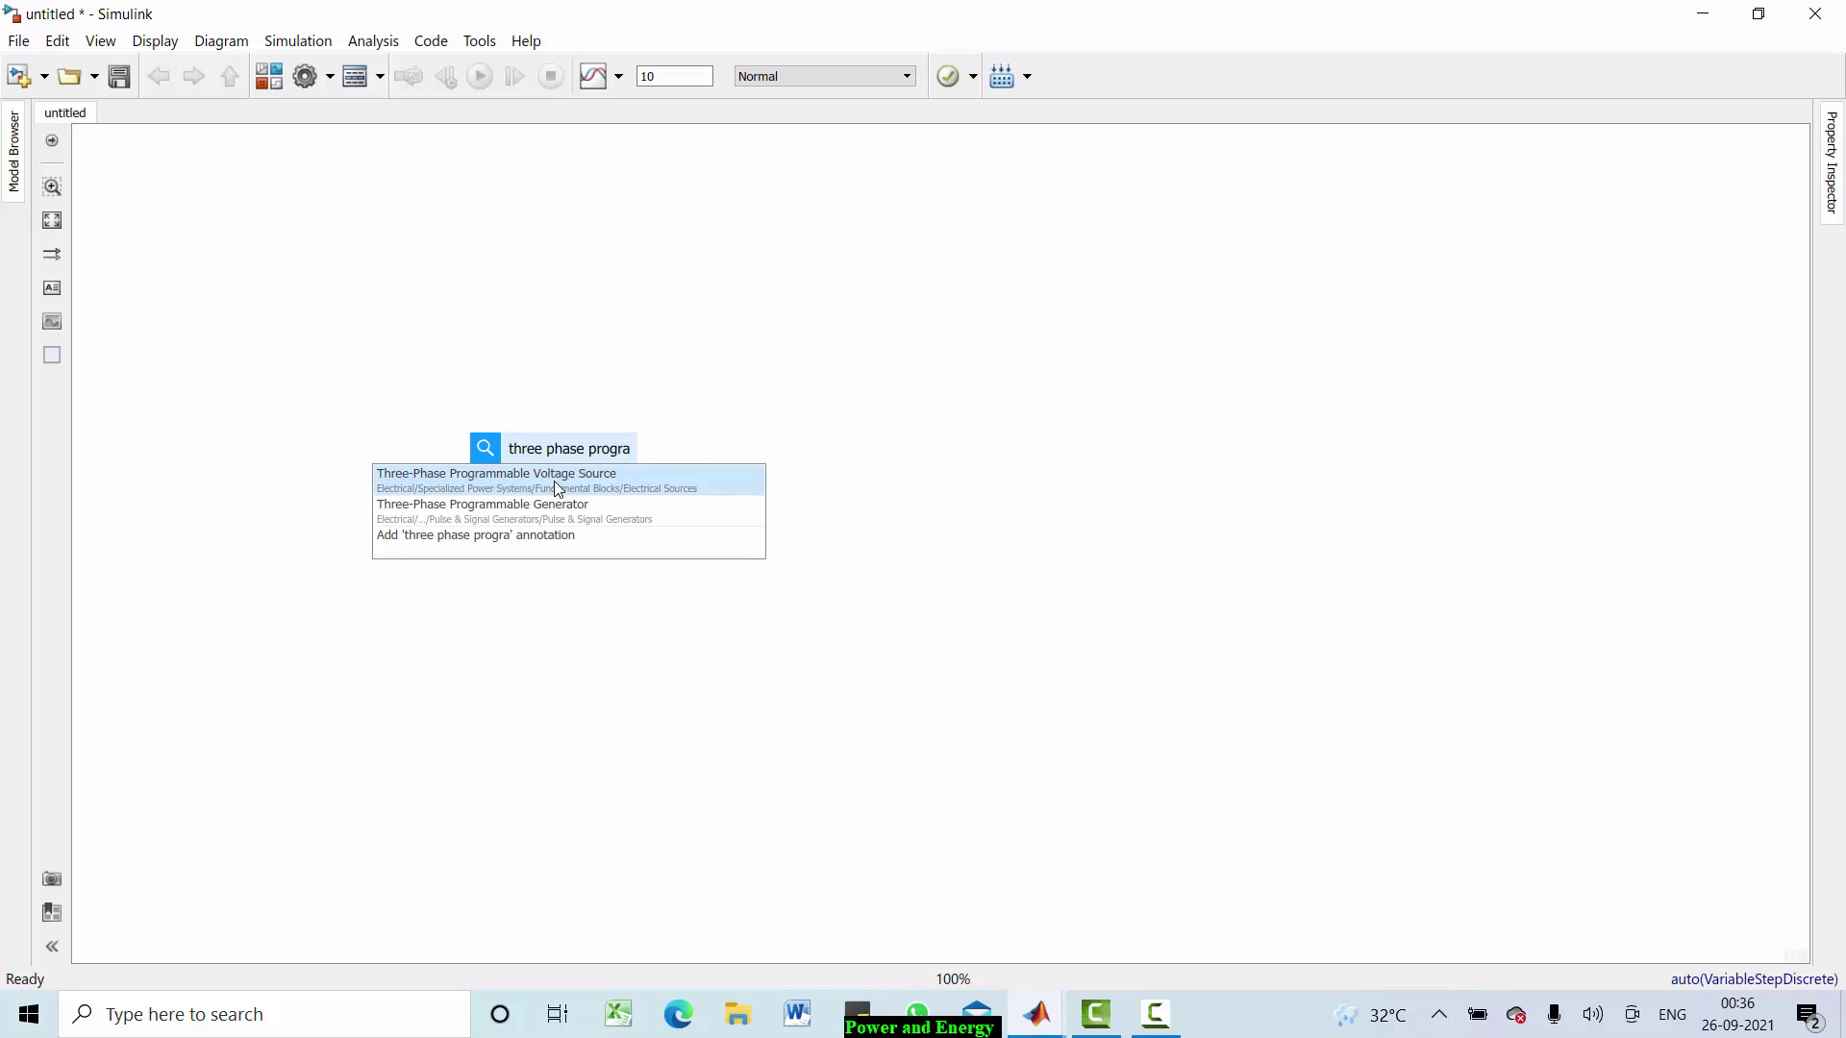
left_click(558, 480)
left_click_drag(624, 460, 480, 468)
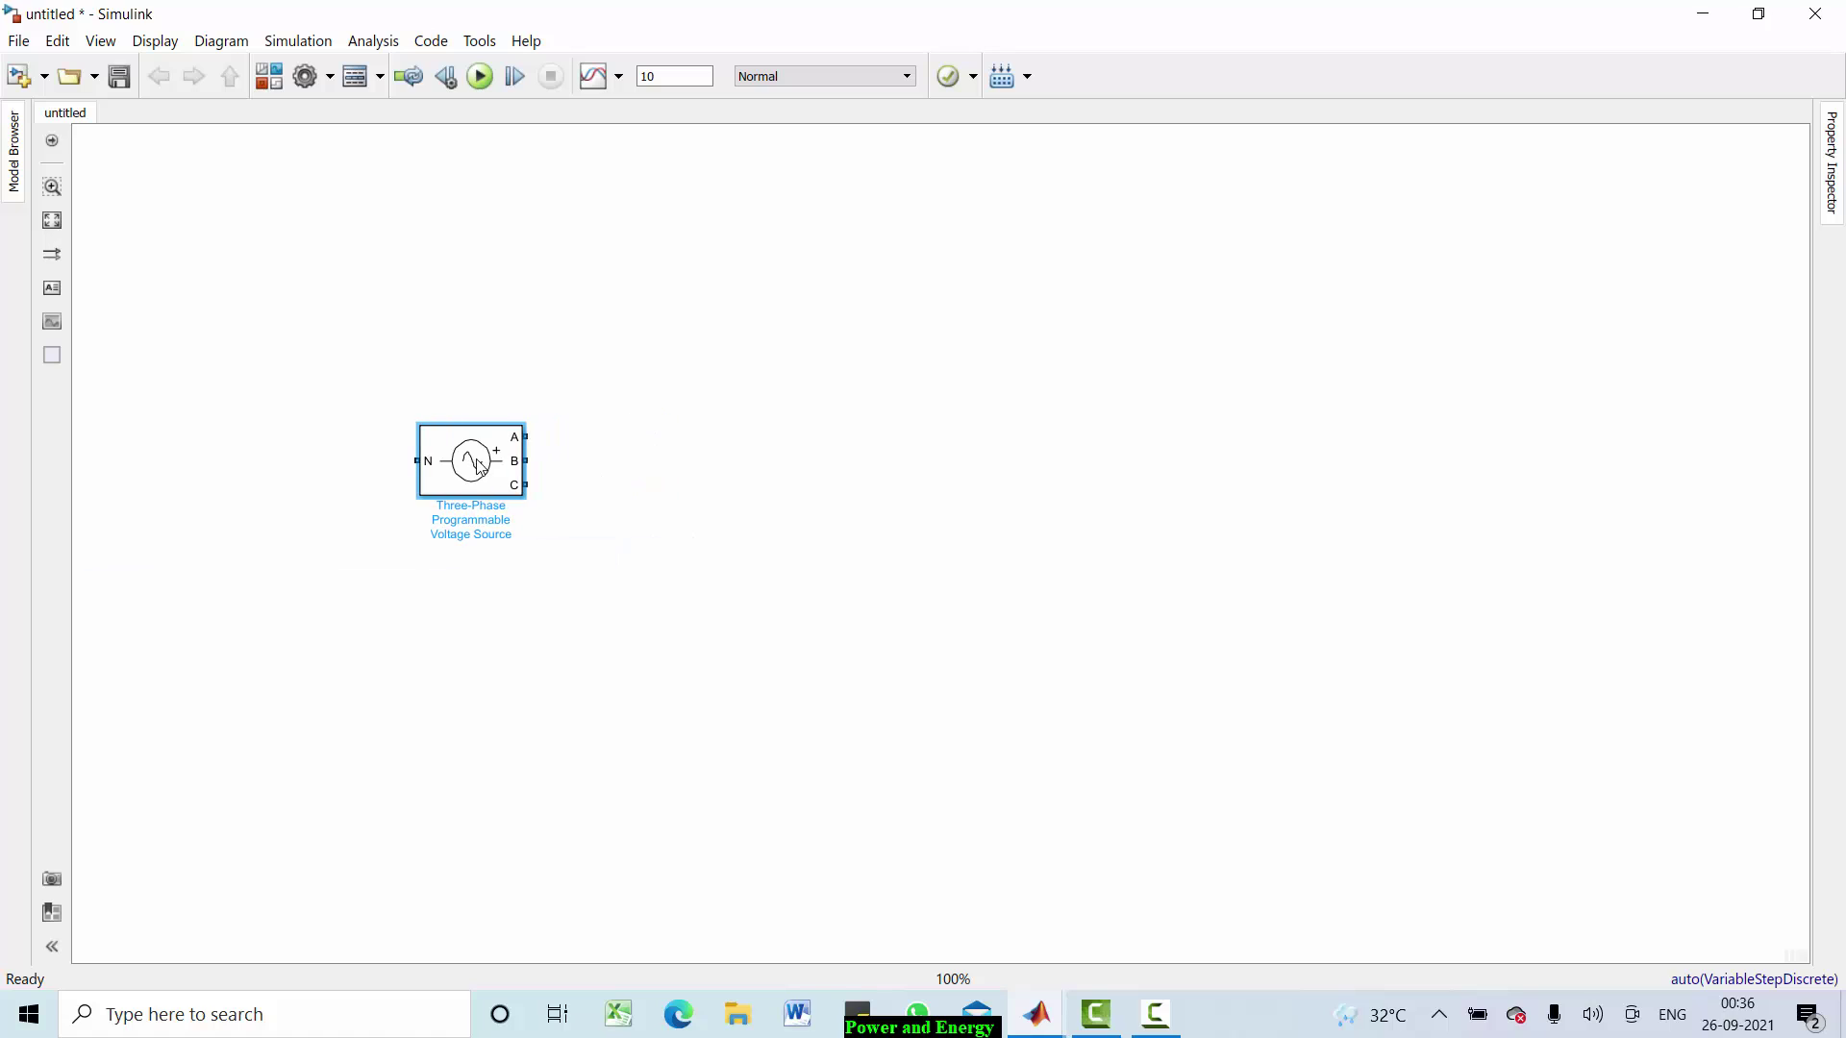
Step: Add a Three-Phase V-I Measurement block to the right of the voltage source
double_click(712, 465)
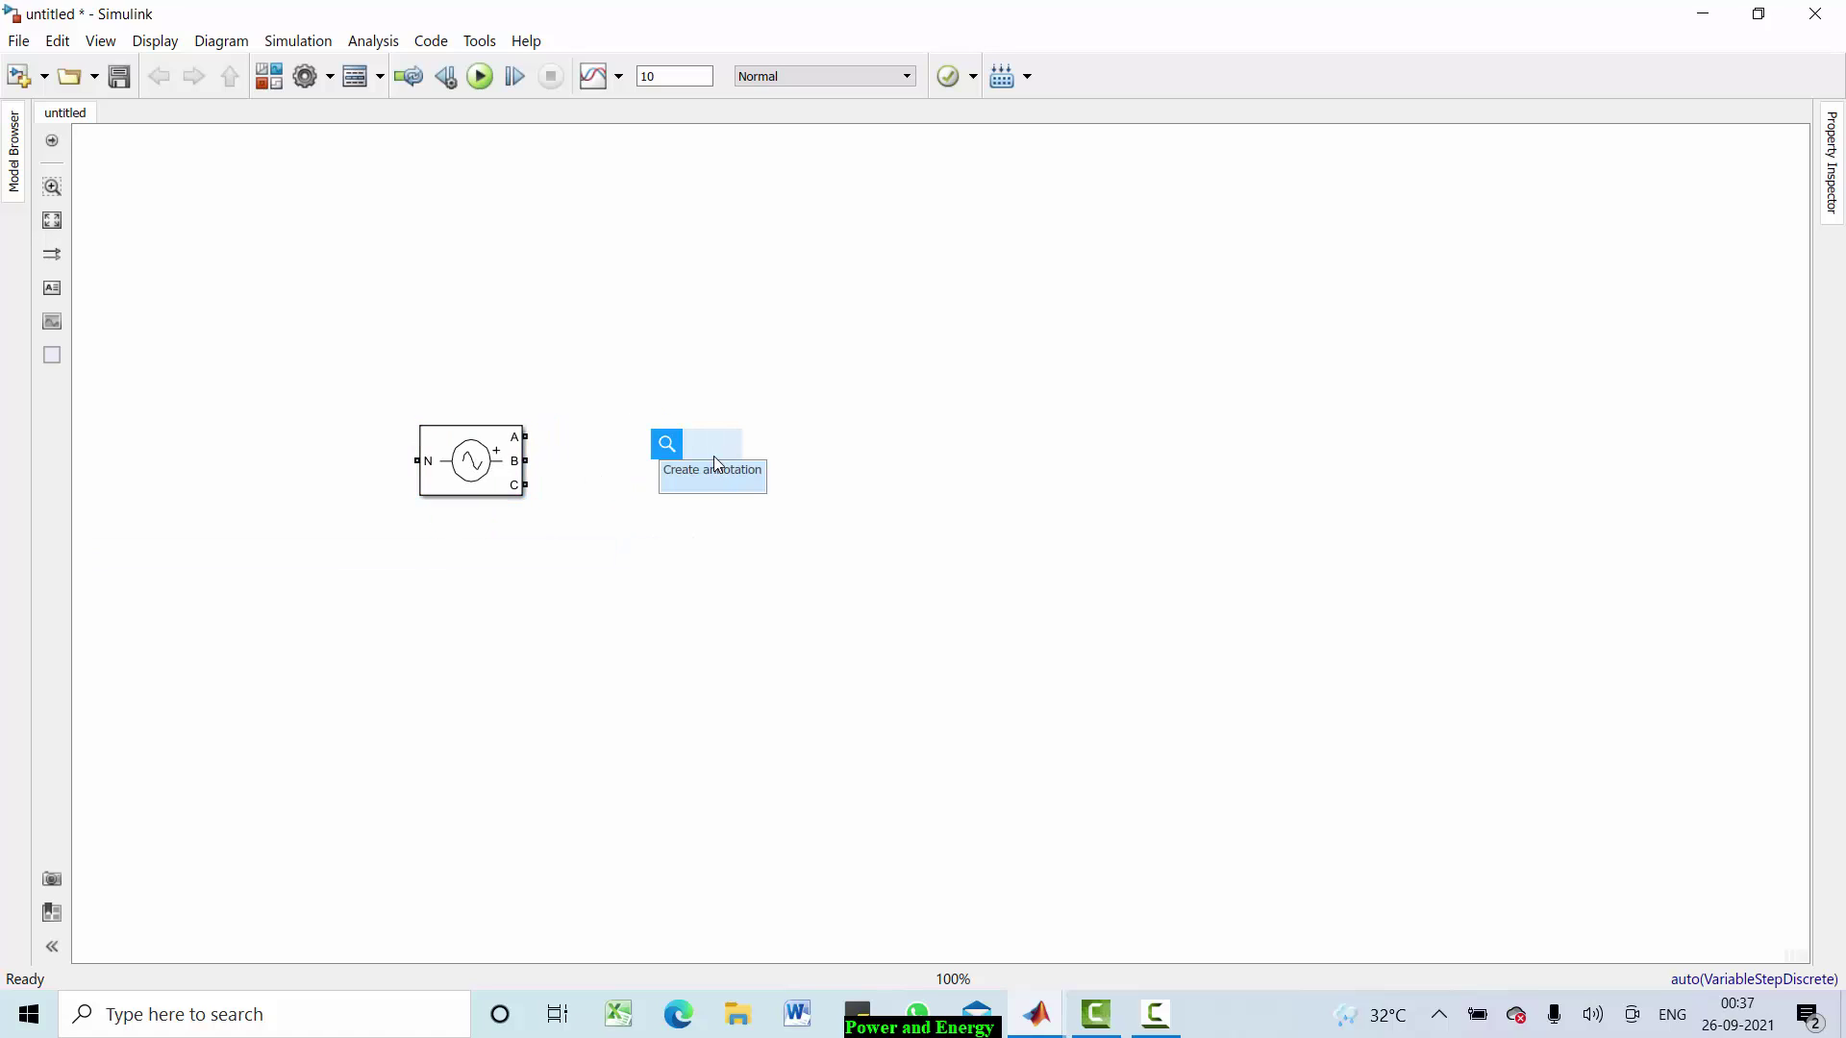
type("measure")
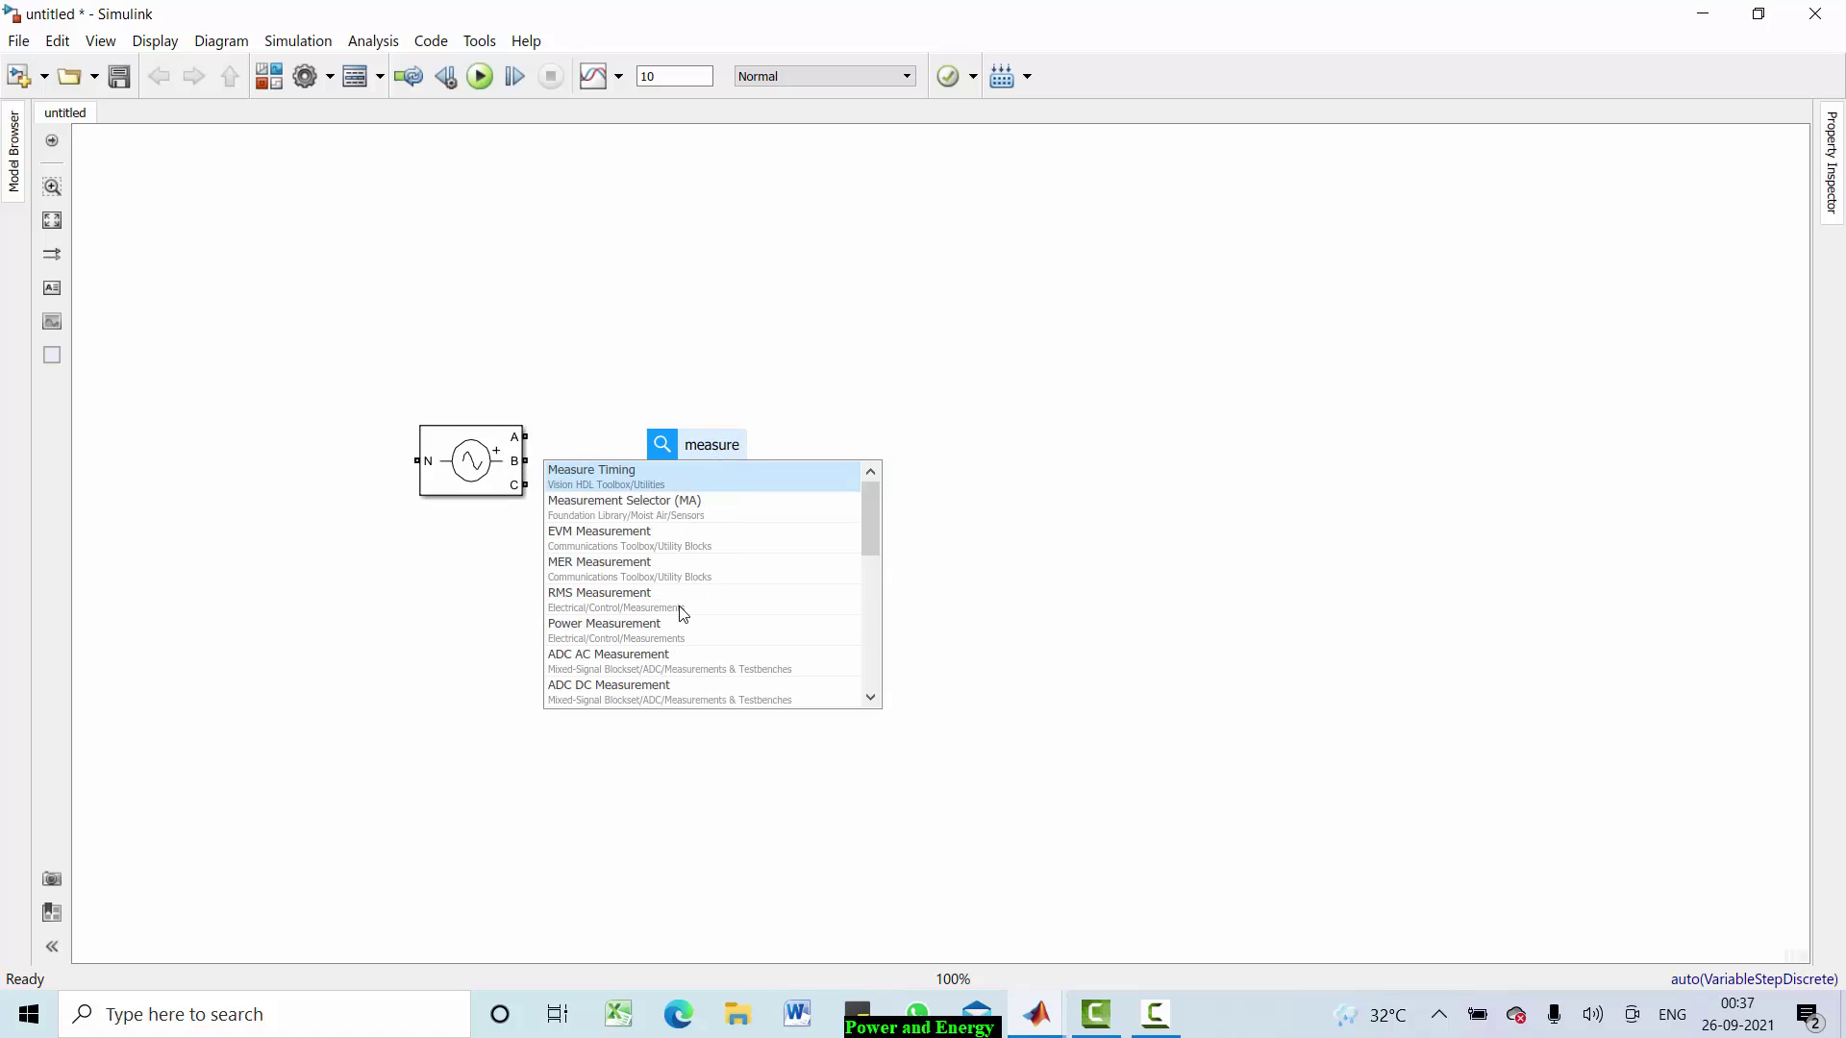
scroll(679, 606, "down", 1)
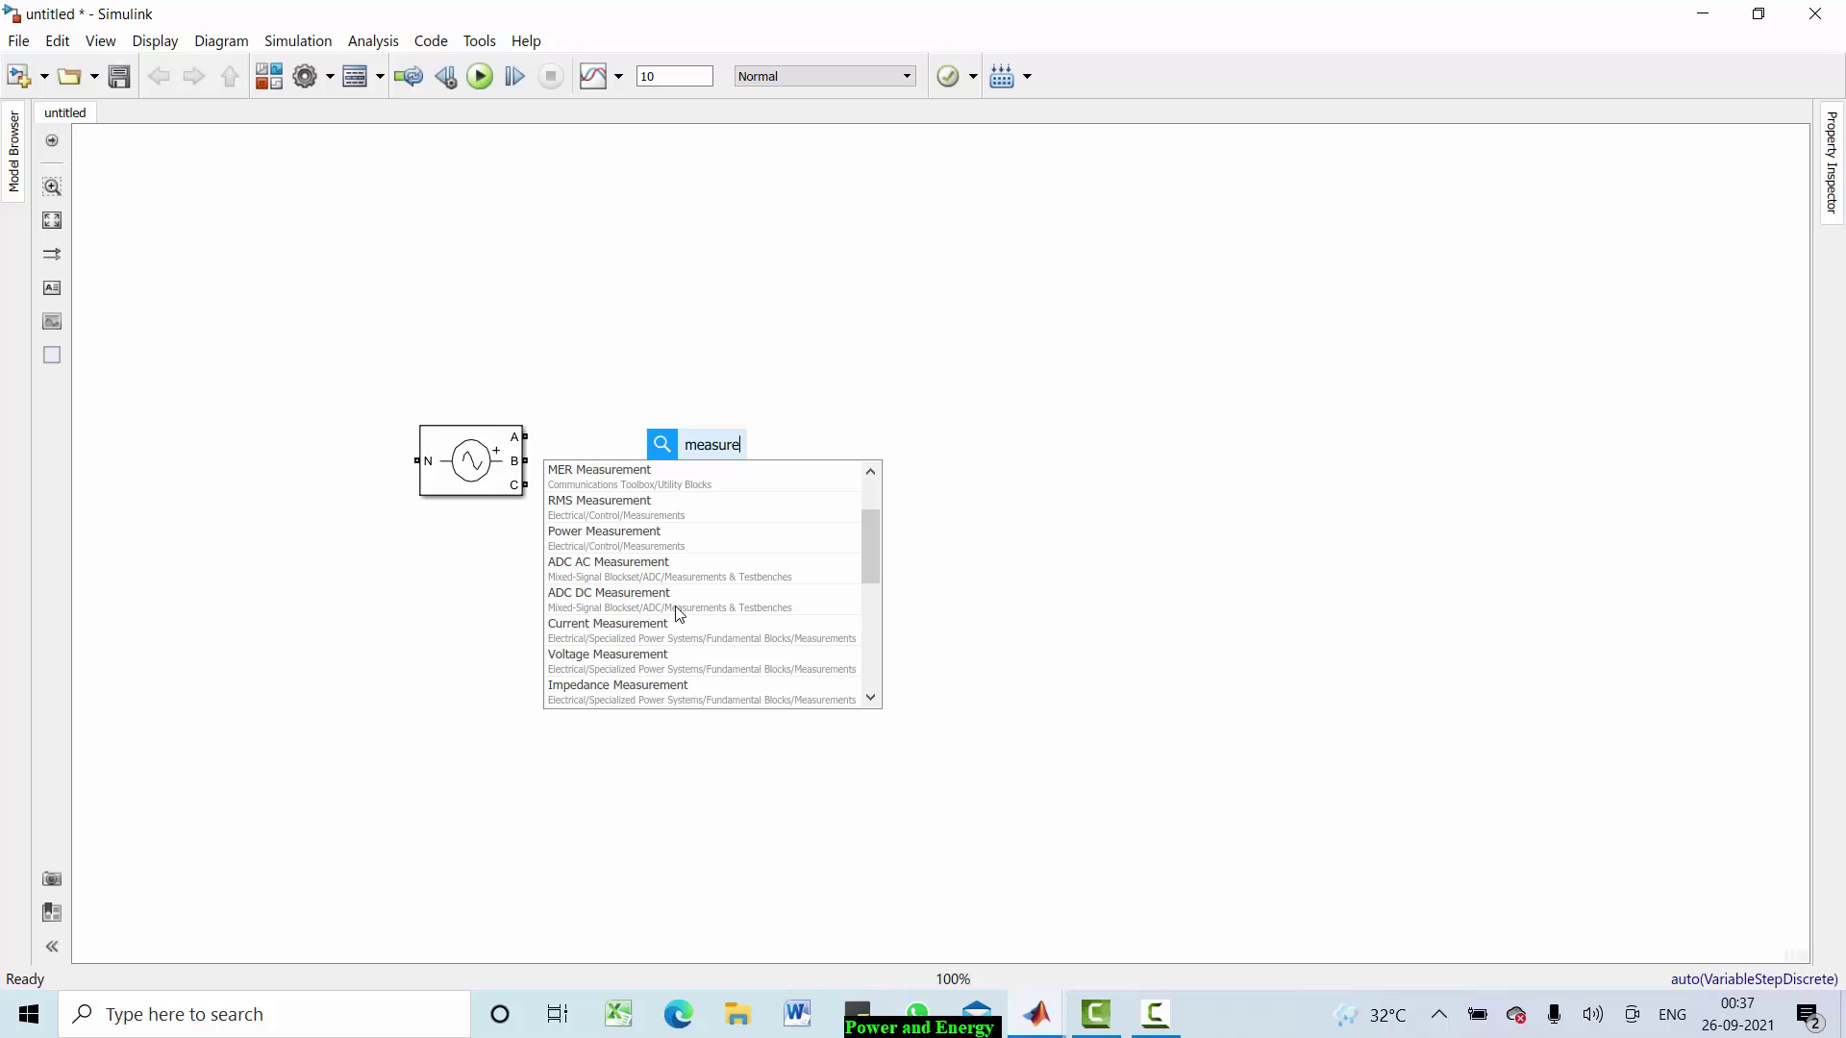
scroll(680, 613, "down", 2)
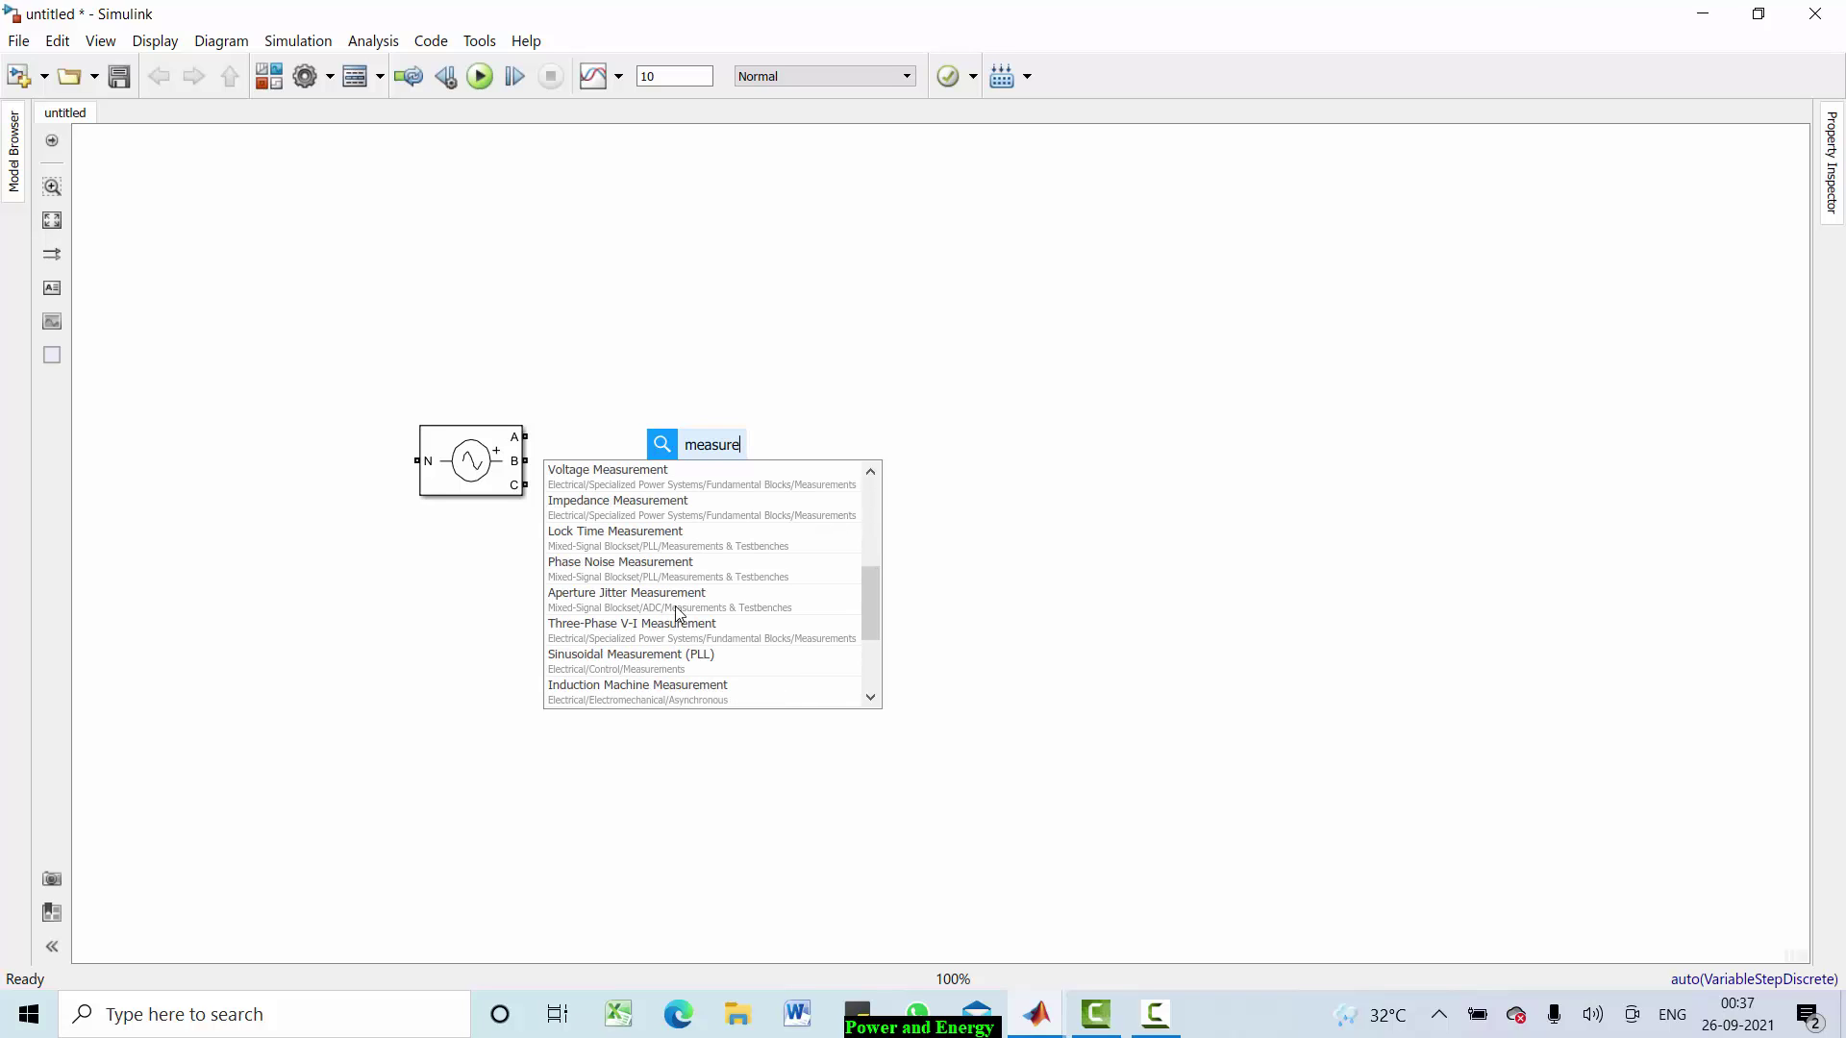
left_click(638, 628)
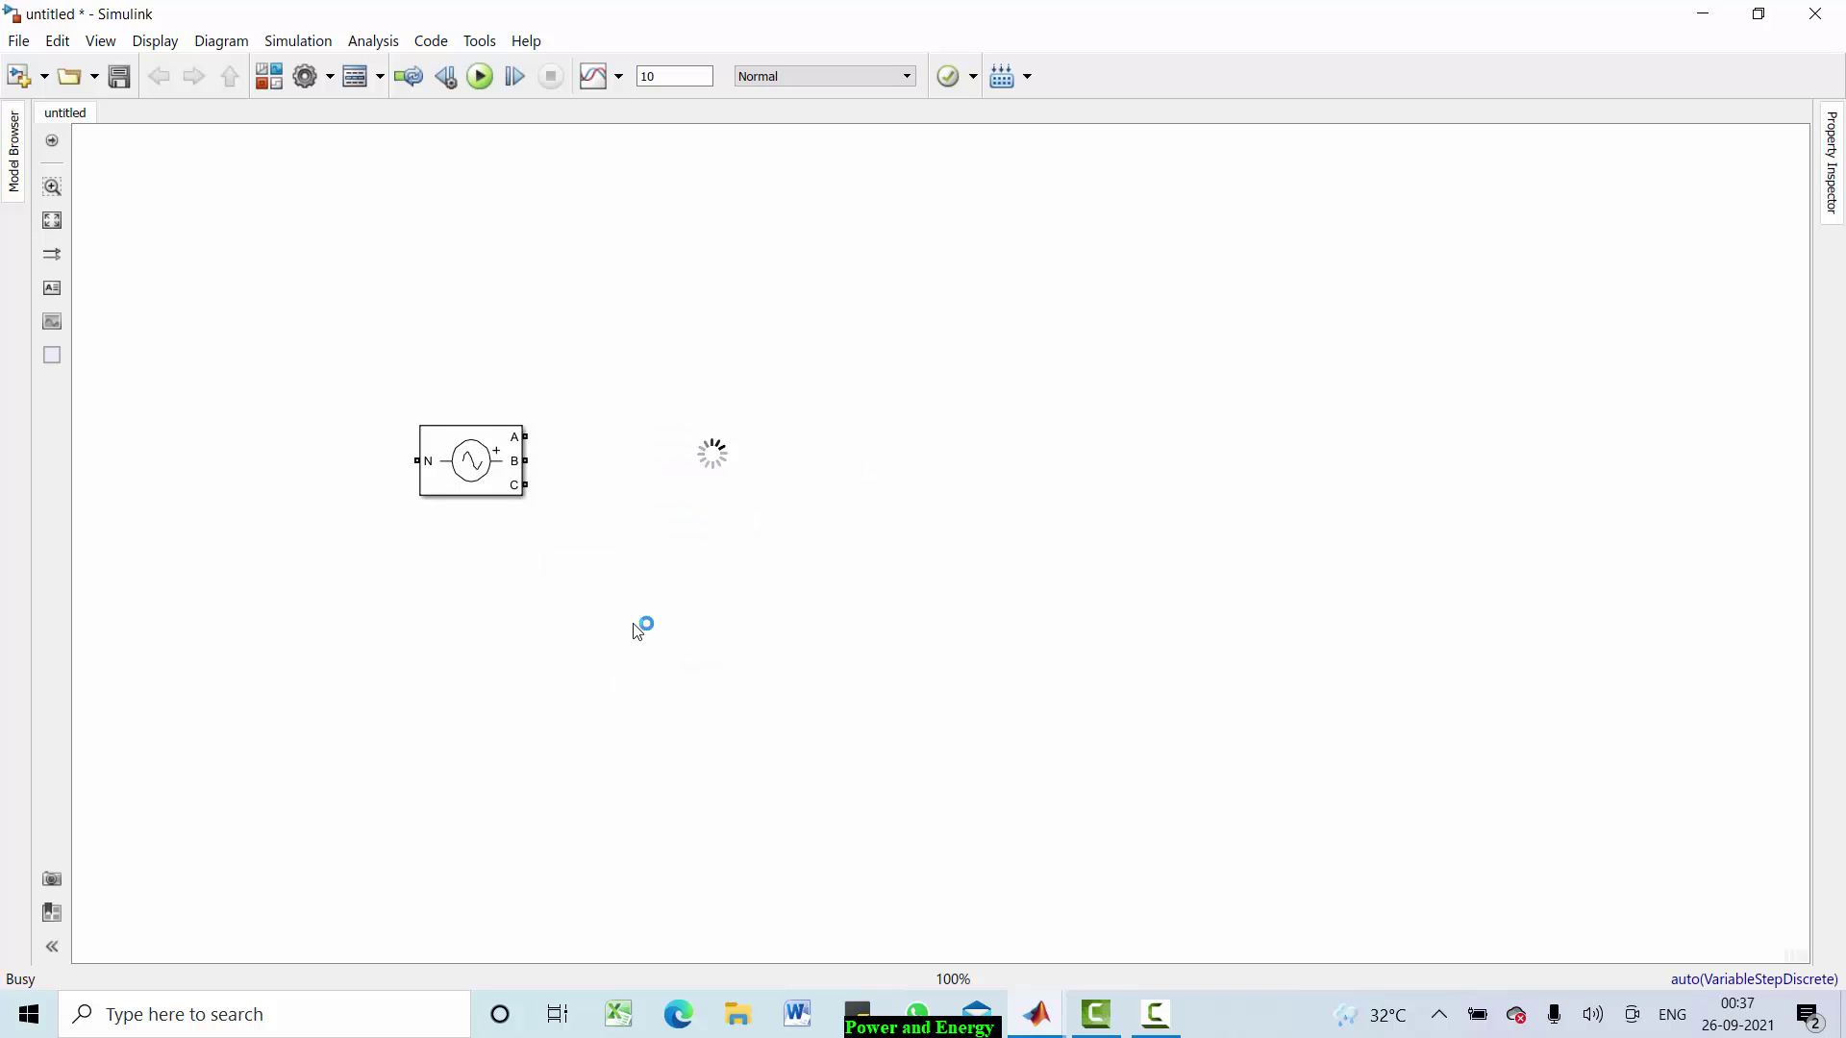
Step: Add a Three-Phase Parallel RLC Load block and place it below and to the right of the measurement block
double_click(892, 478)
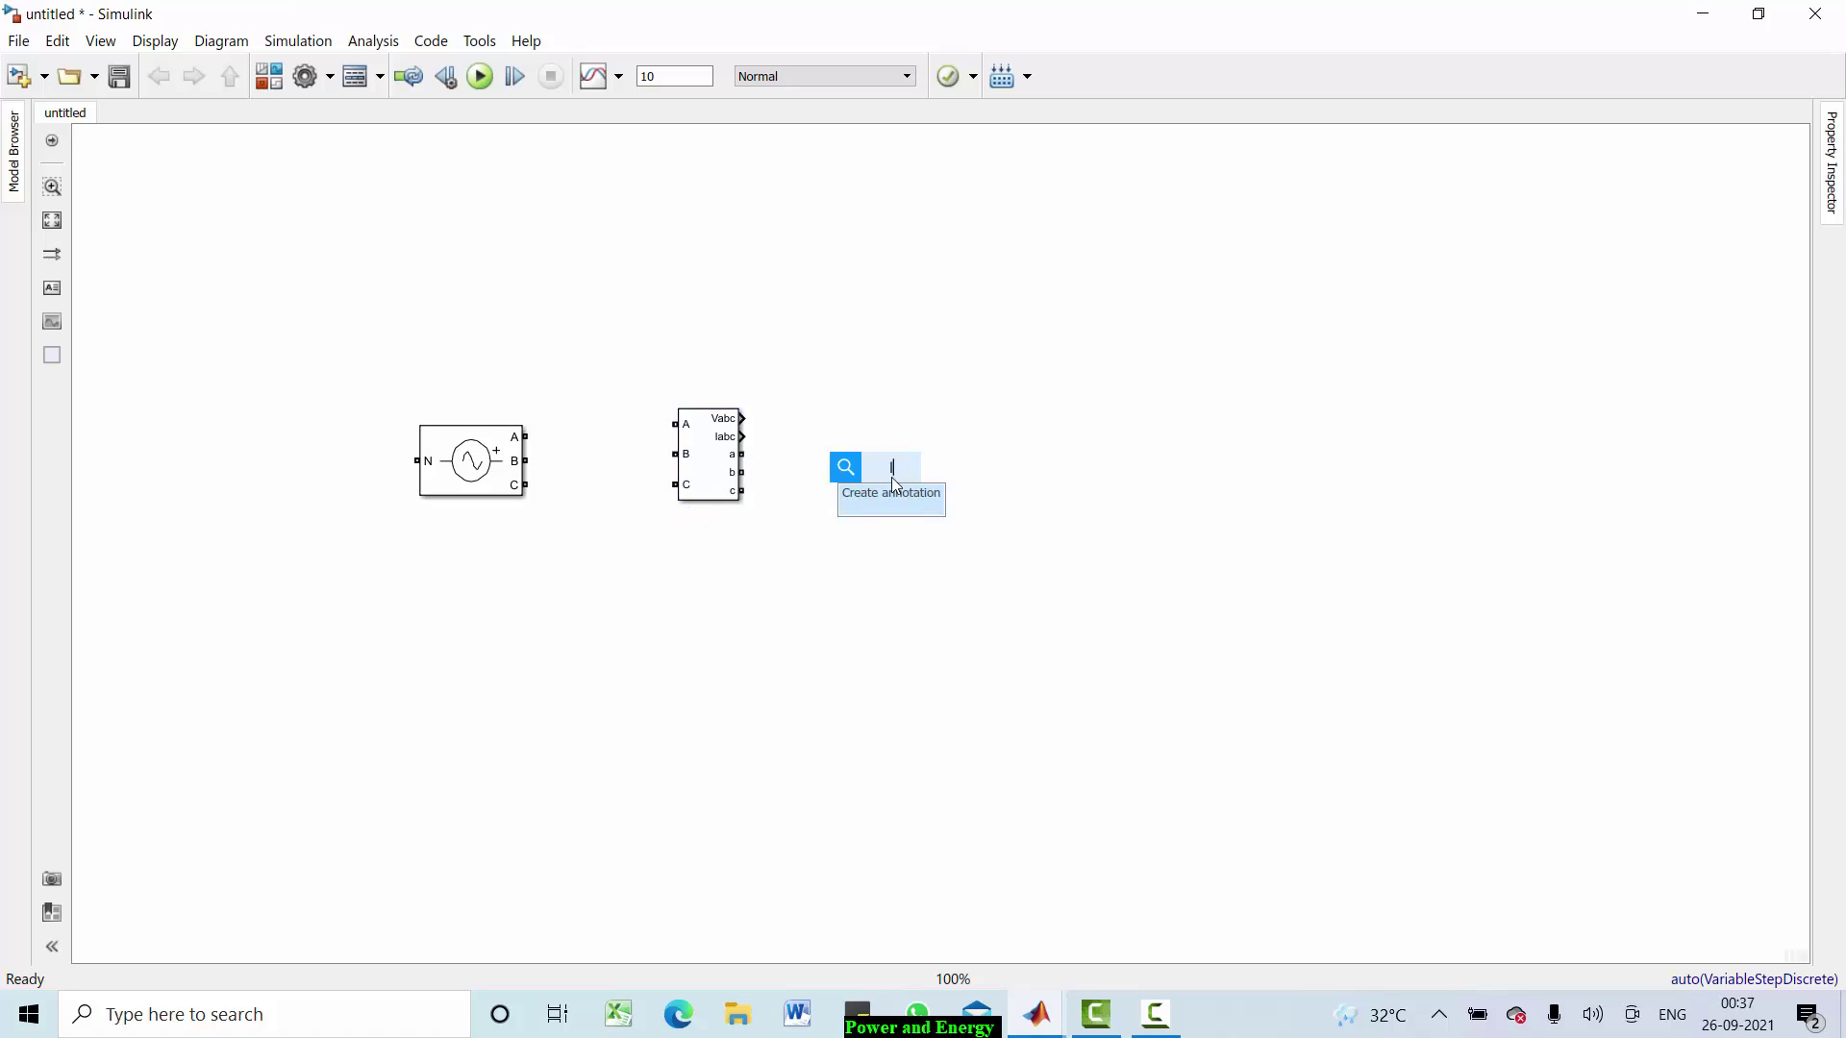
type("load")
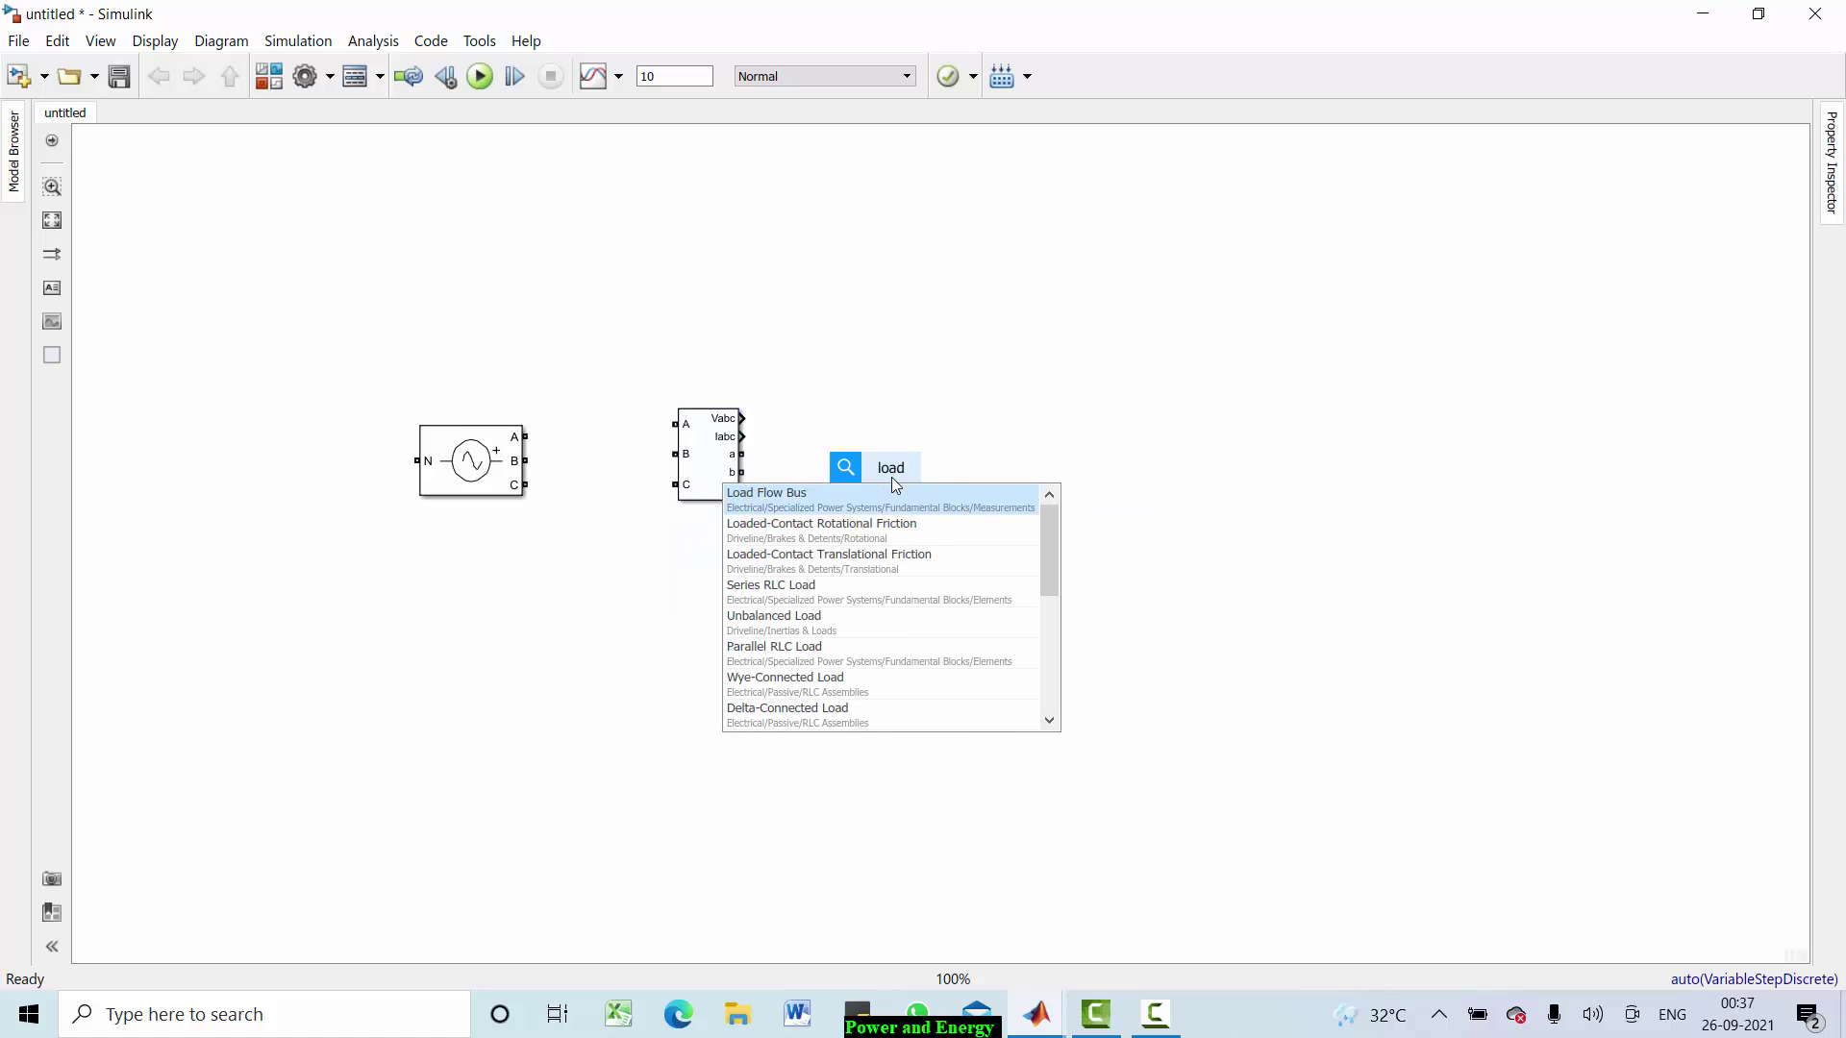
scroll(820, 632, "down", 1)
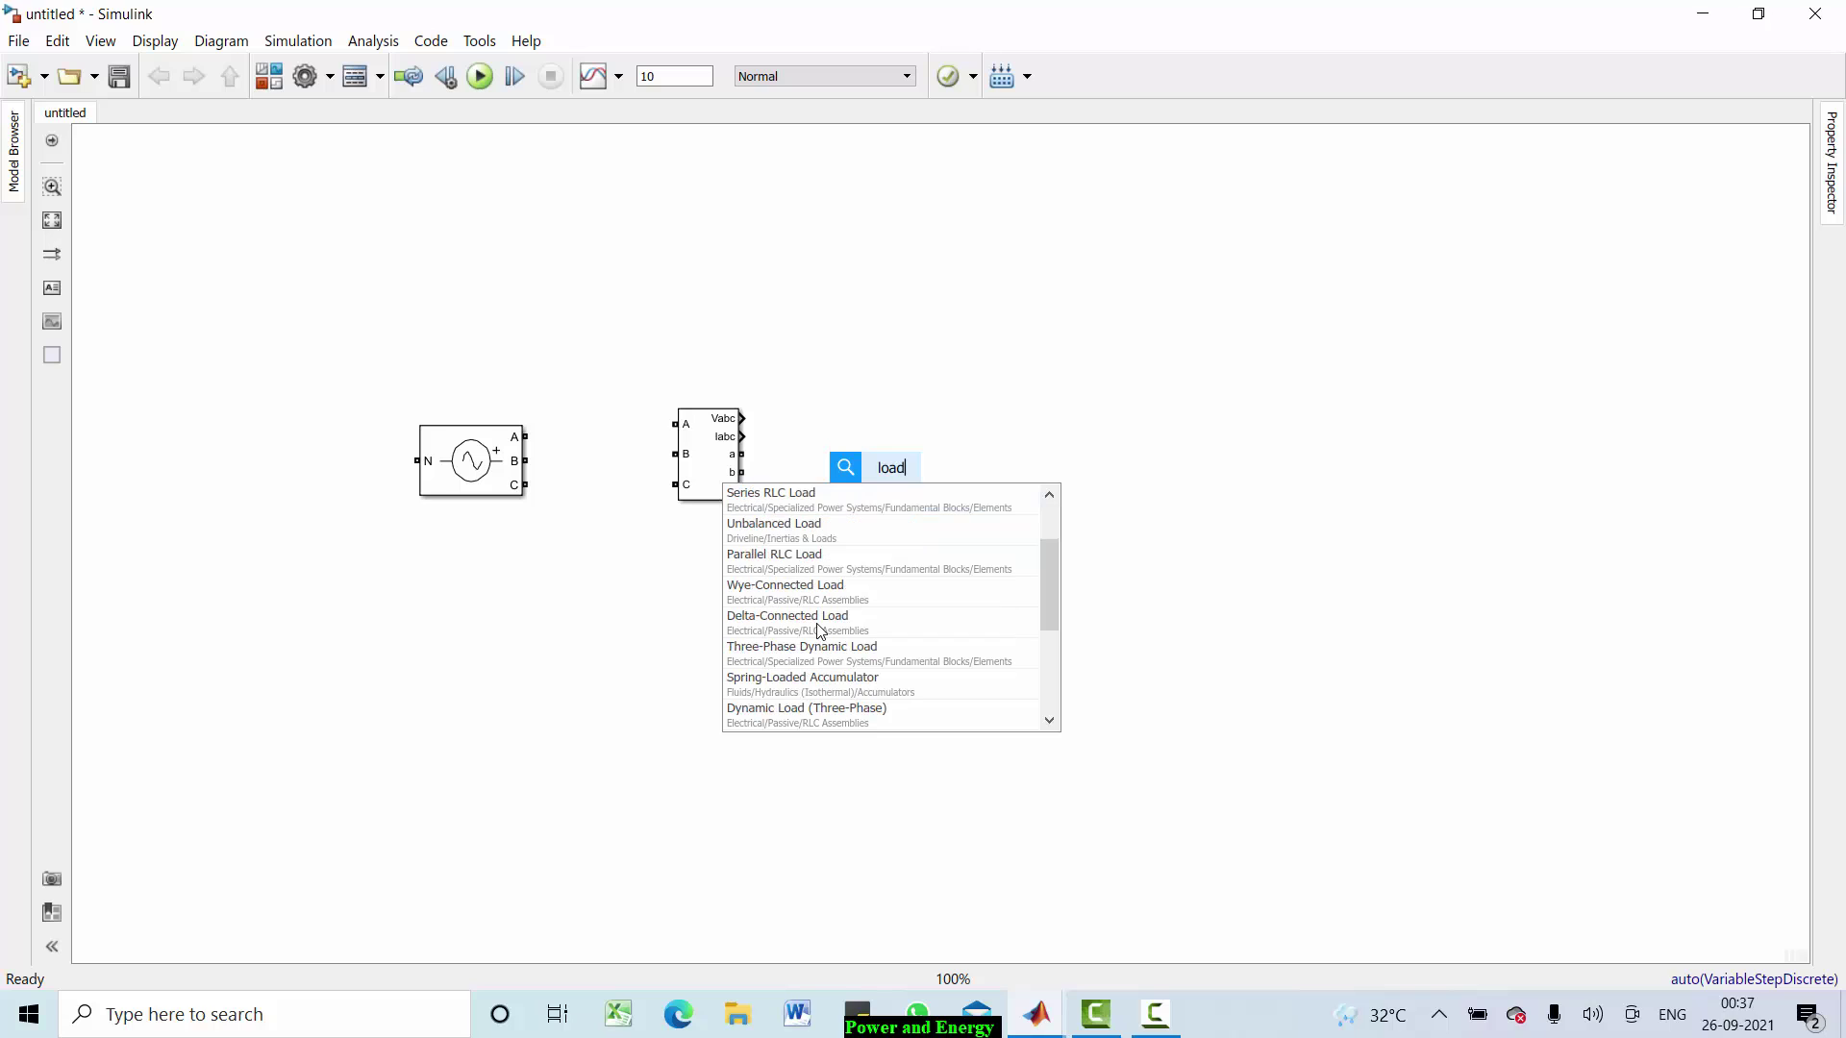
scroll(820, 631, "down", 1)
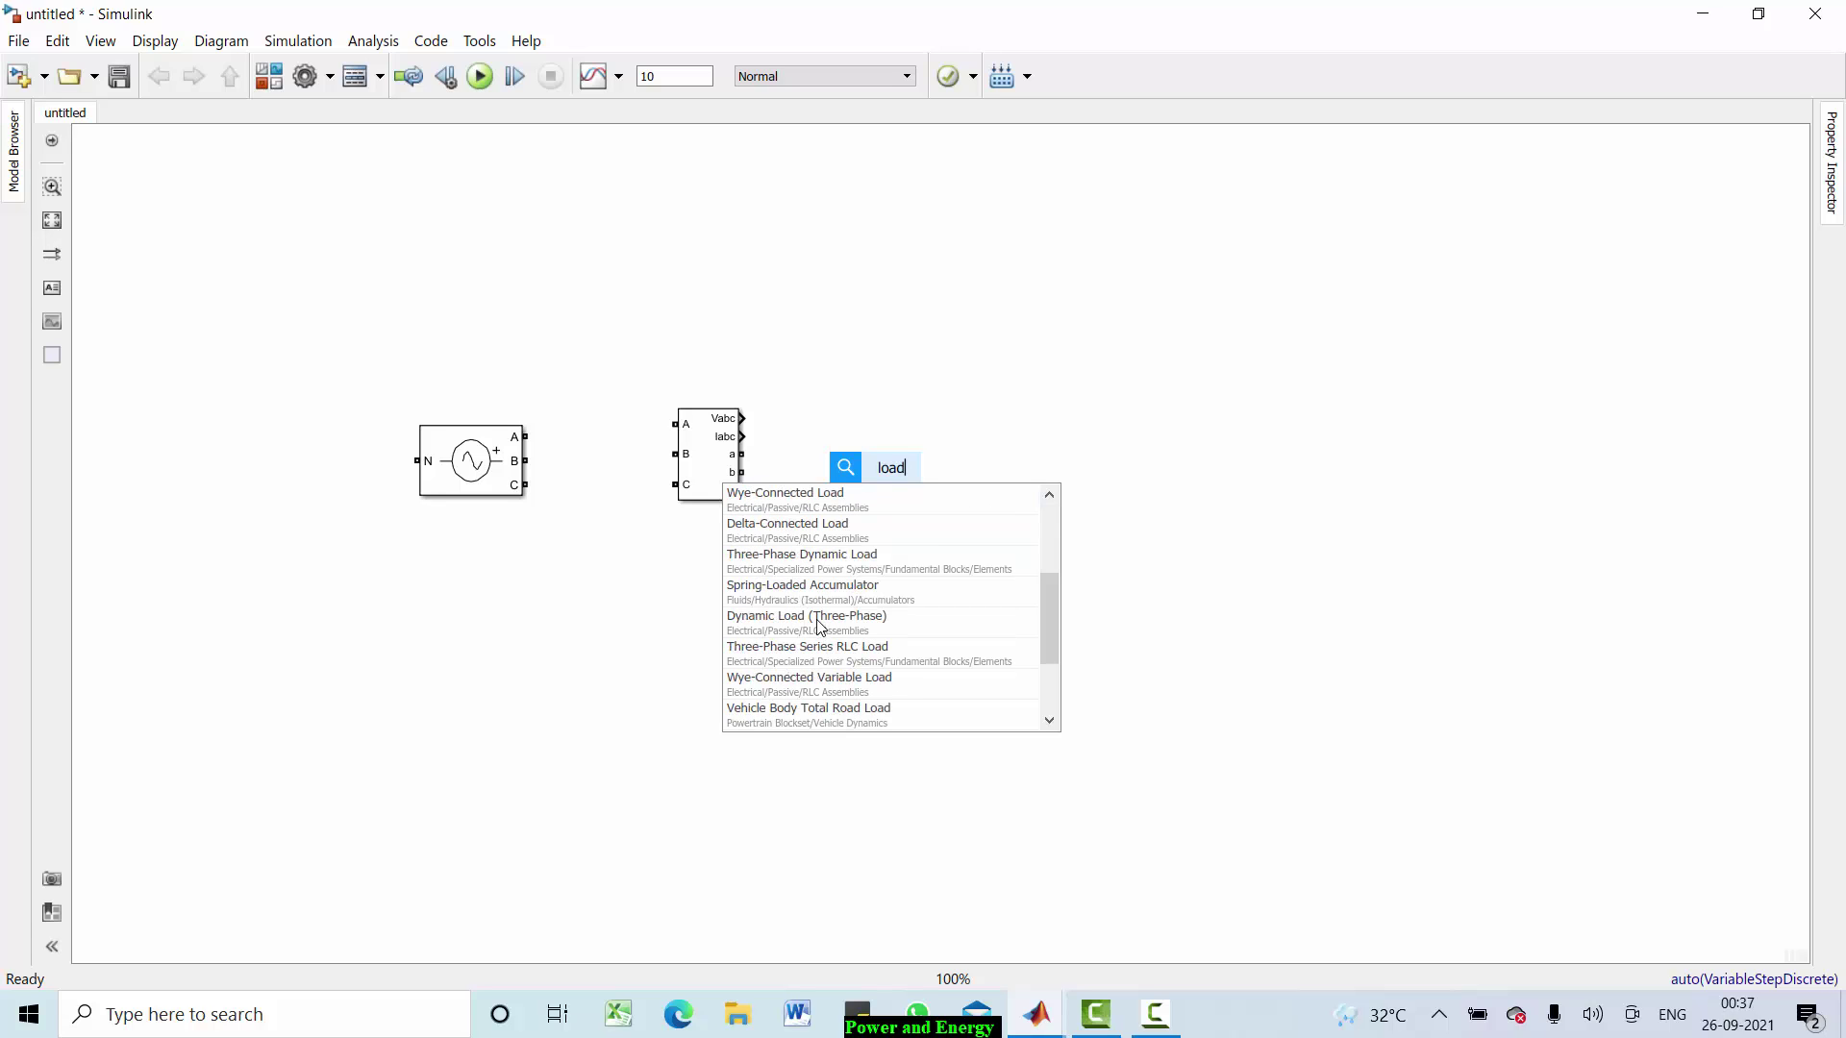
scroll(820, 654, "down", 1)
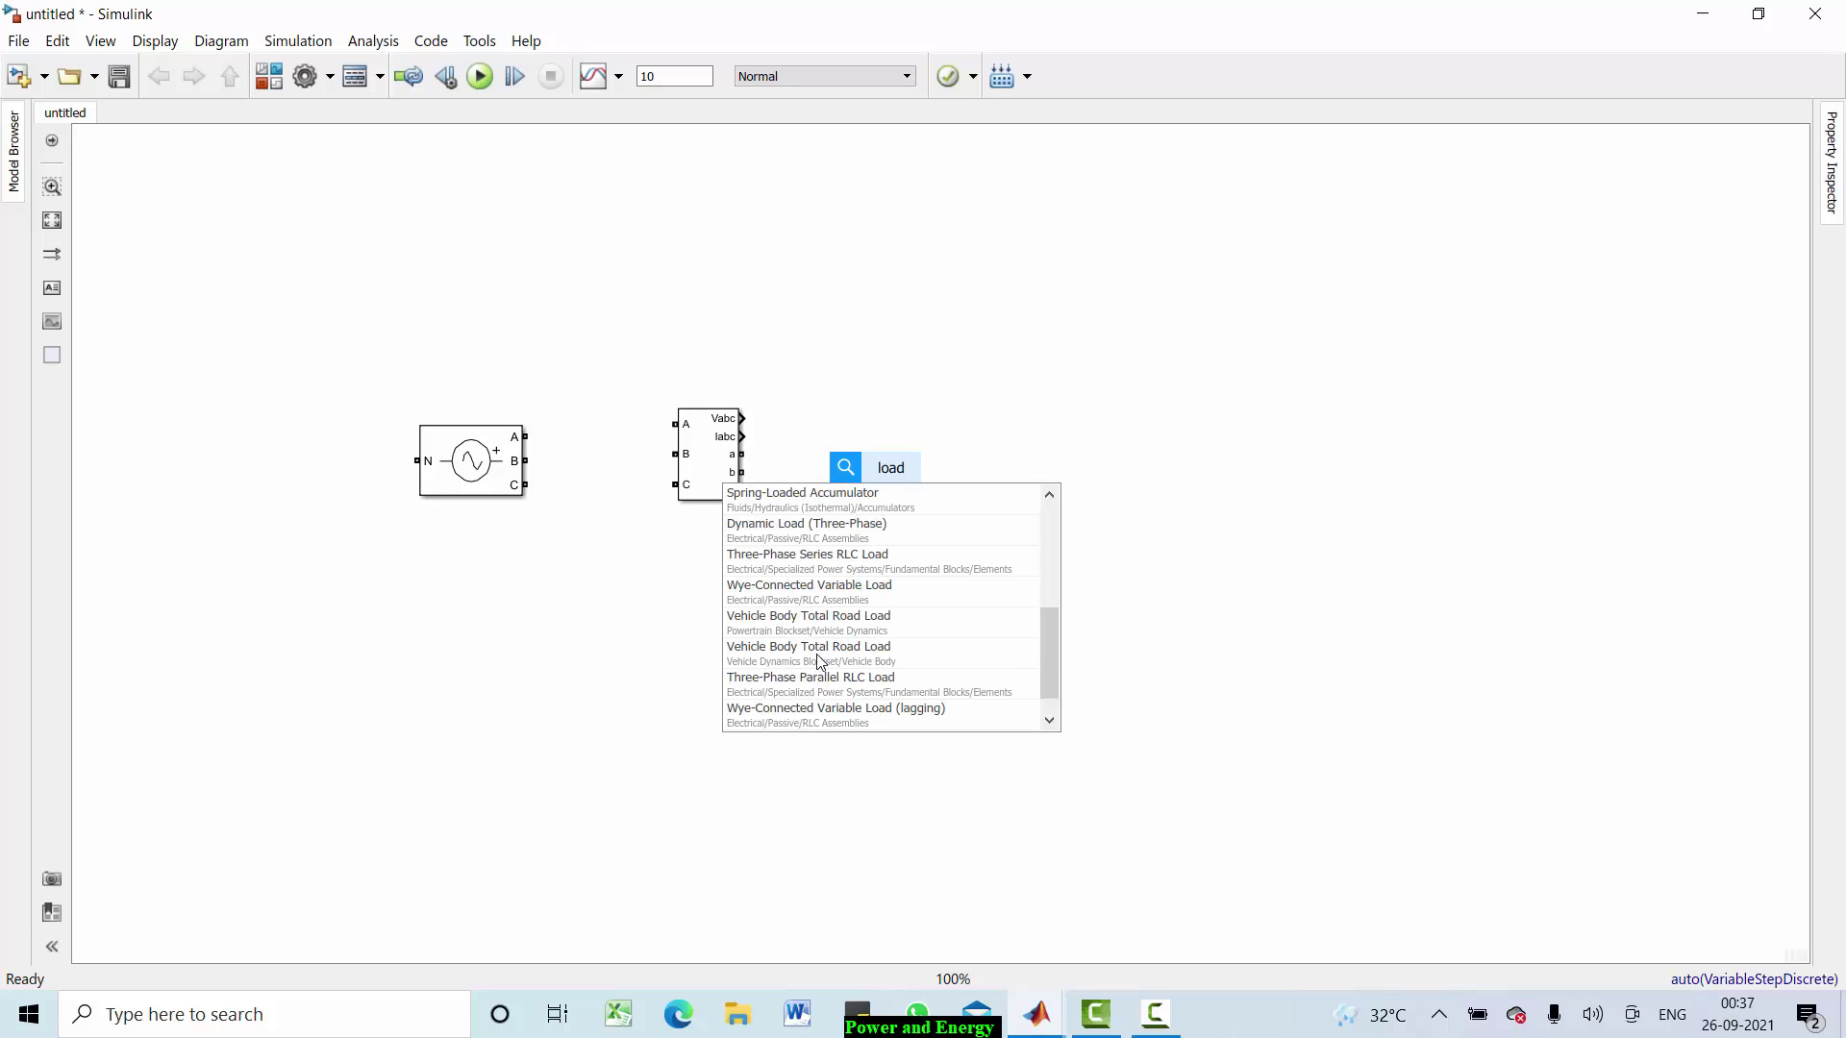
left_click(814, 692)
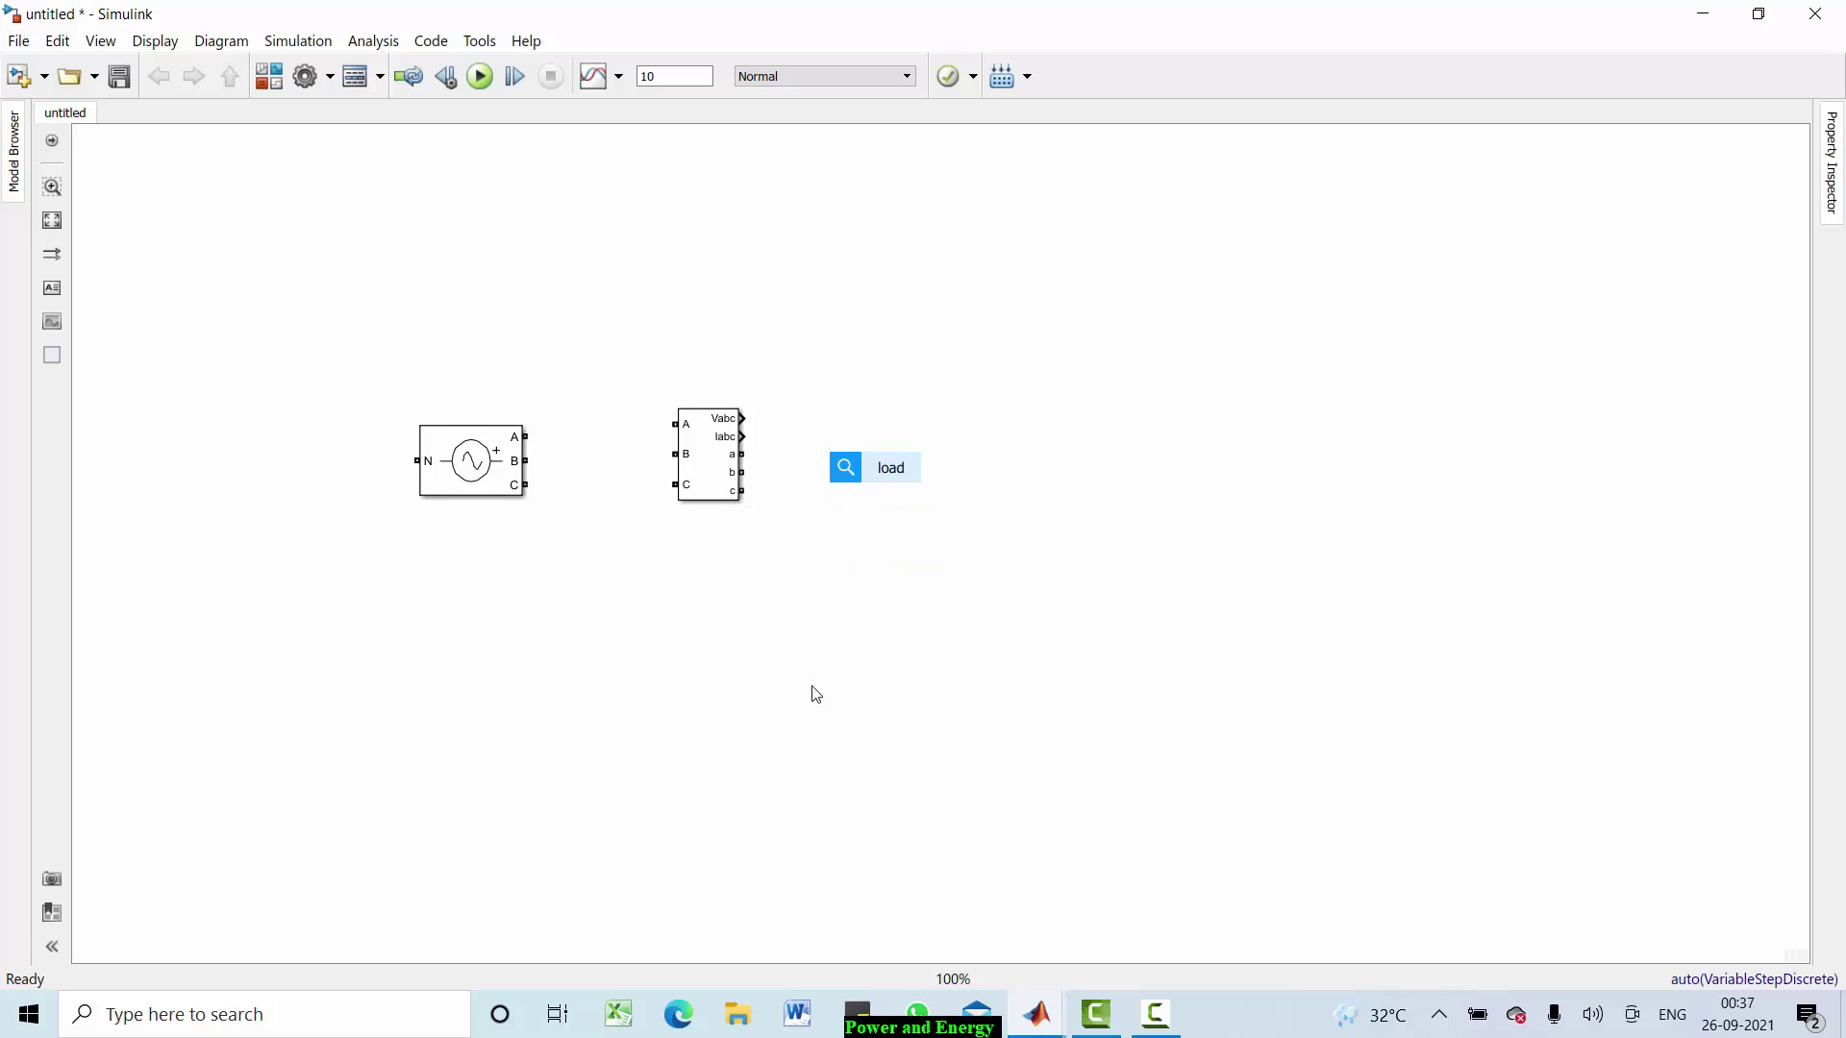
left_click_drag(884, 586, 912, 635)
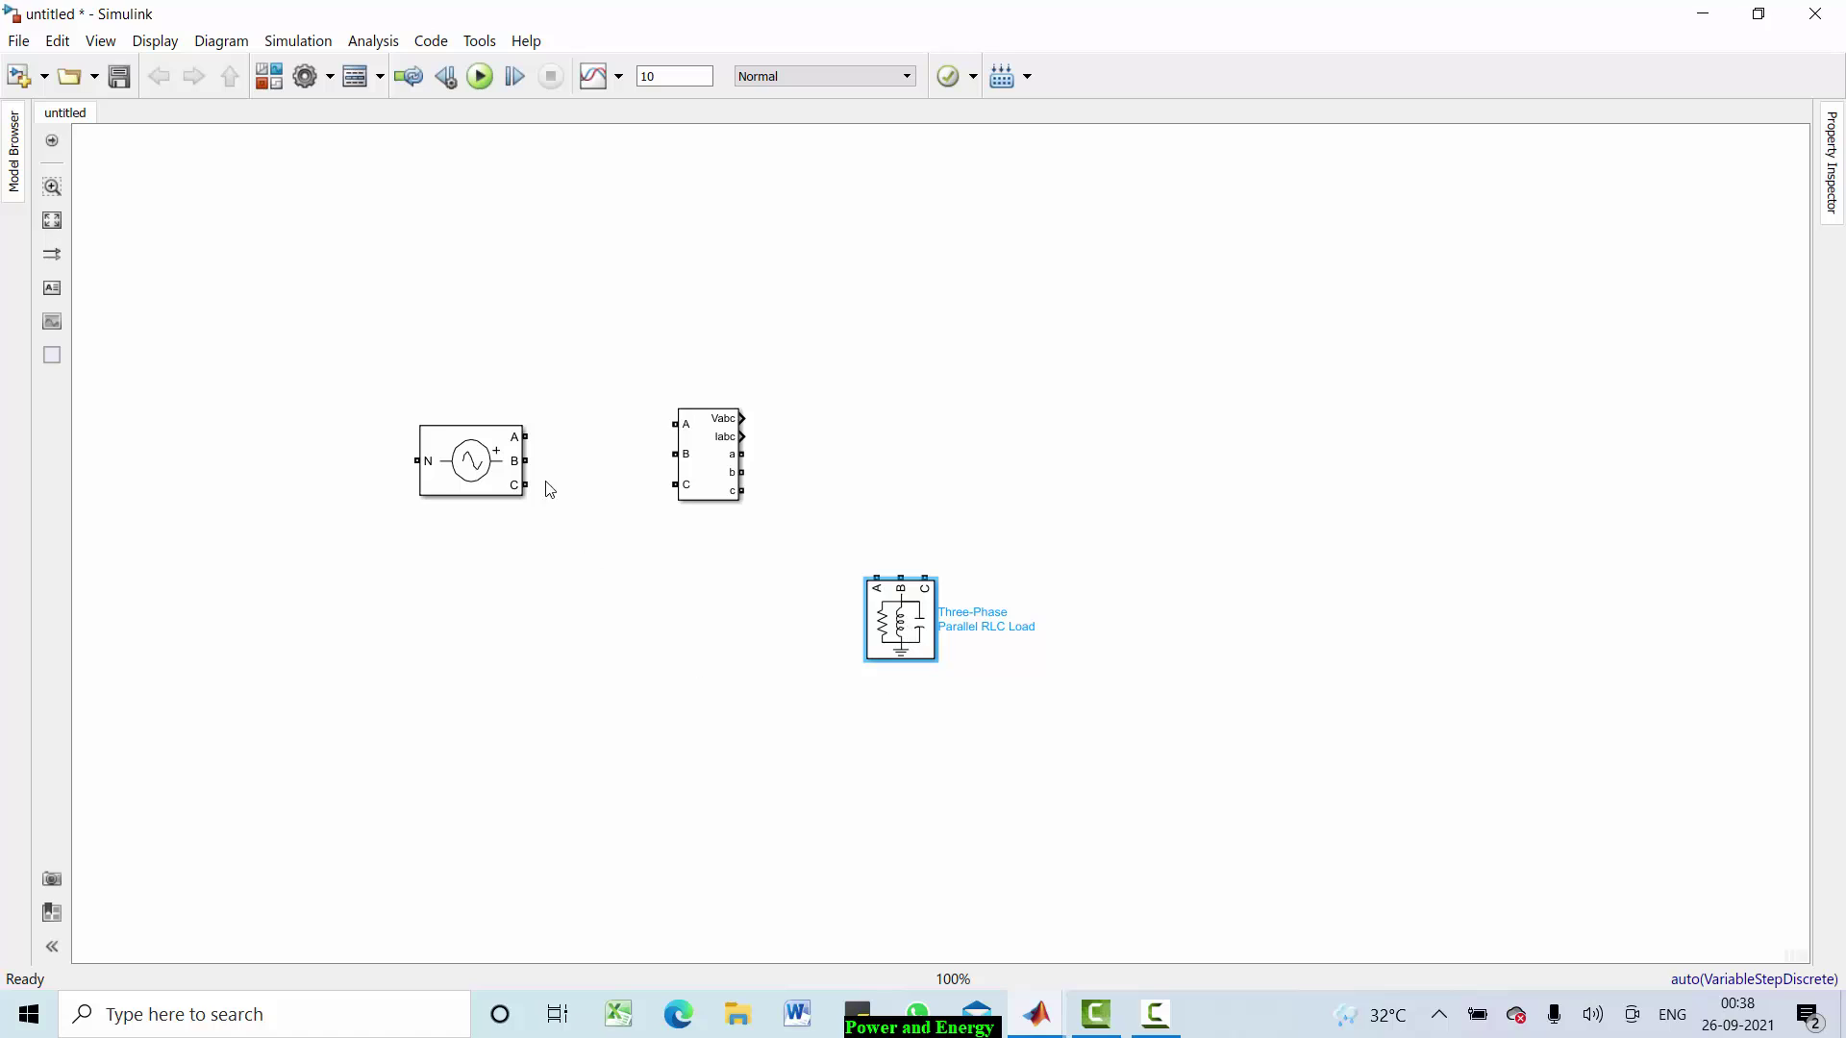
Step: Wire source phases A, B and C through the V-I Measurement block to the matching terminals of the RLC load
left_click_drag(528, 435, 675, 424)
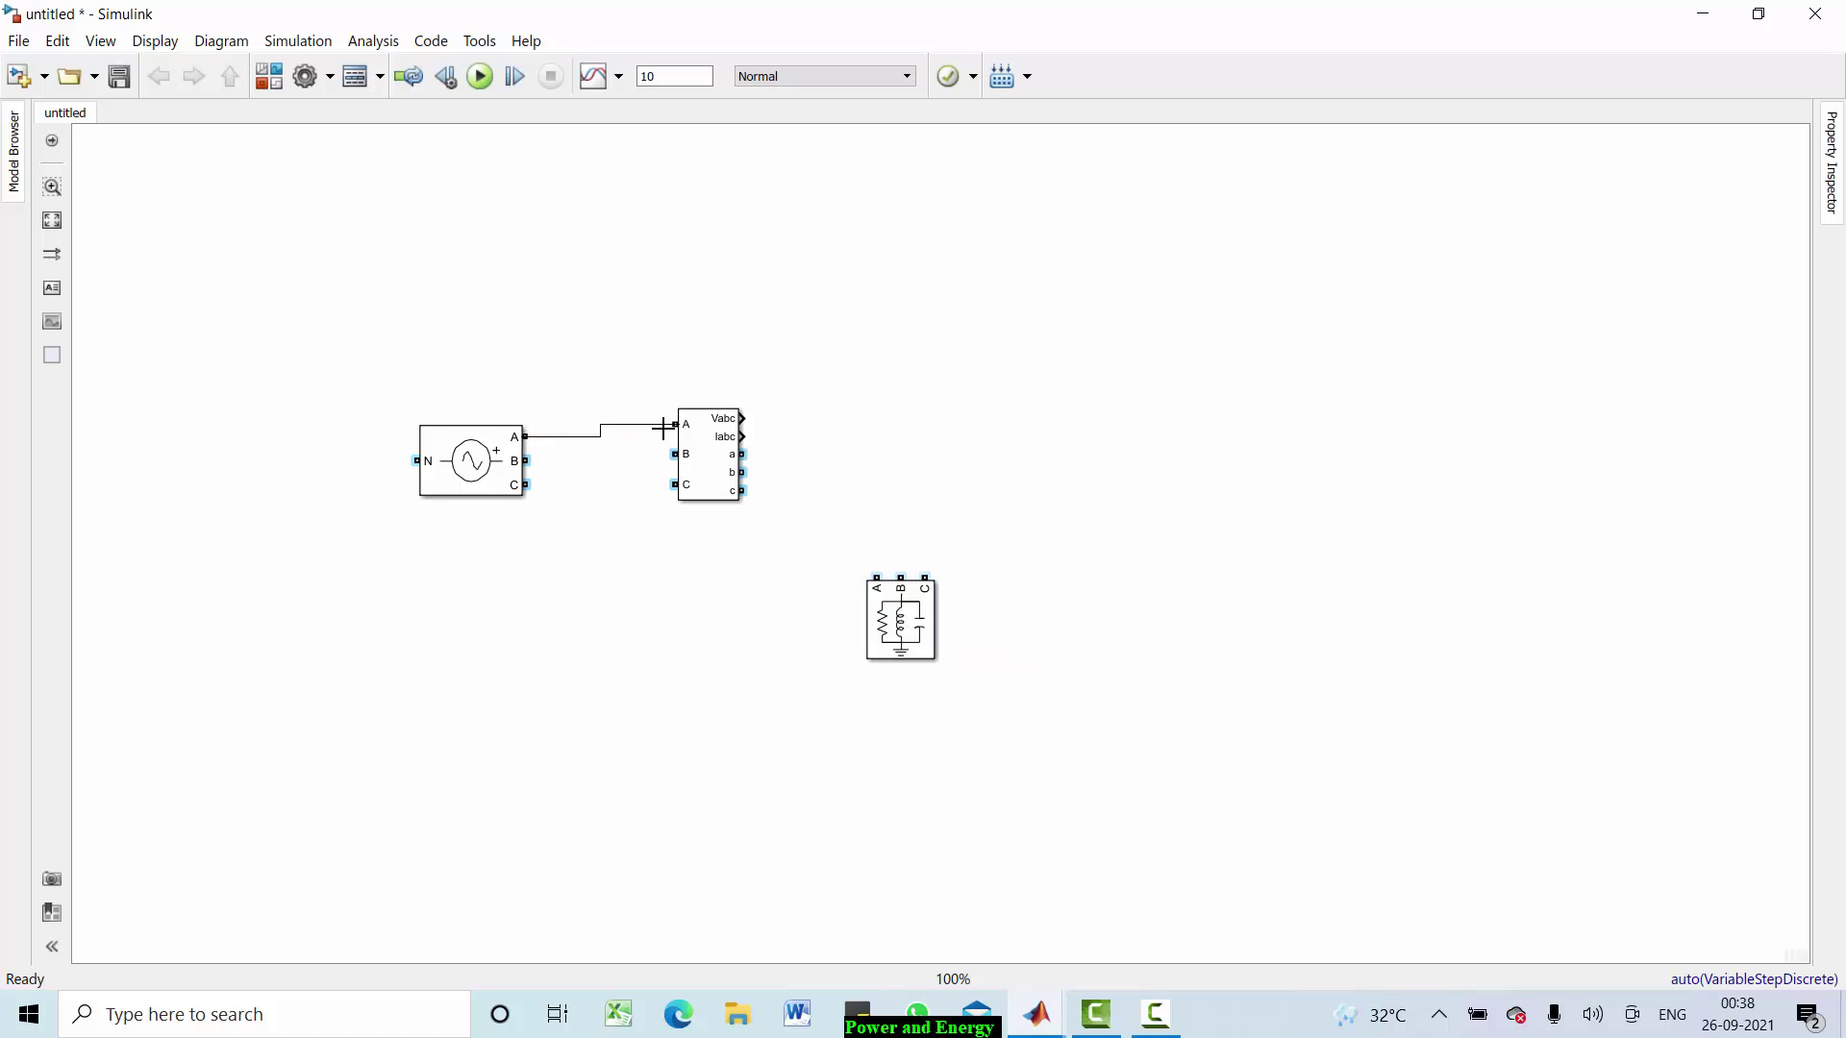
left_click_drag(526, 483, 876, 578)
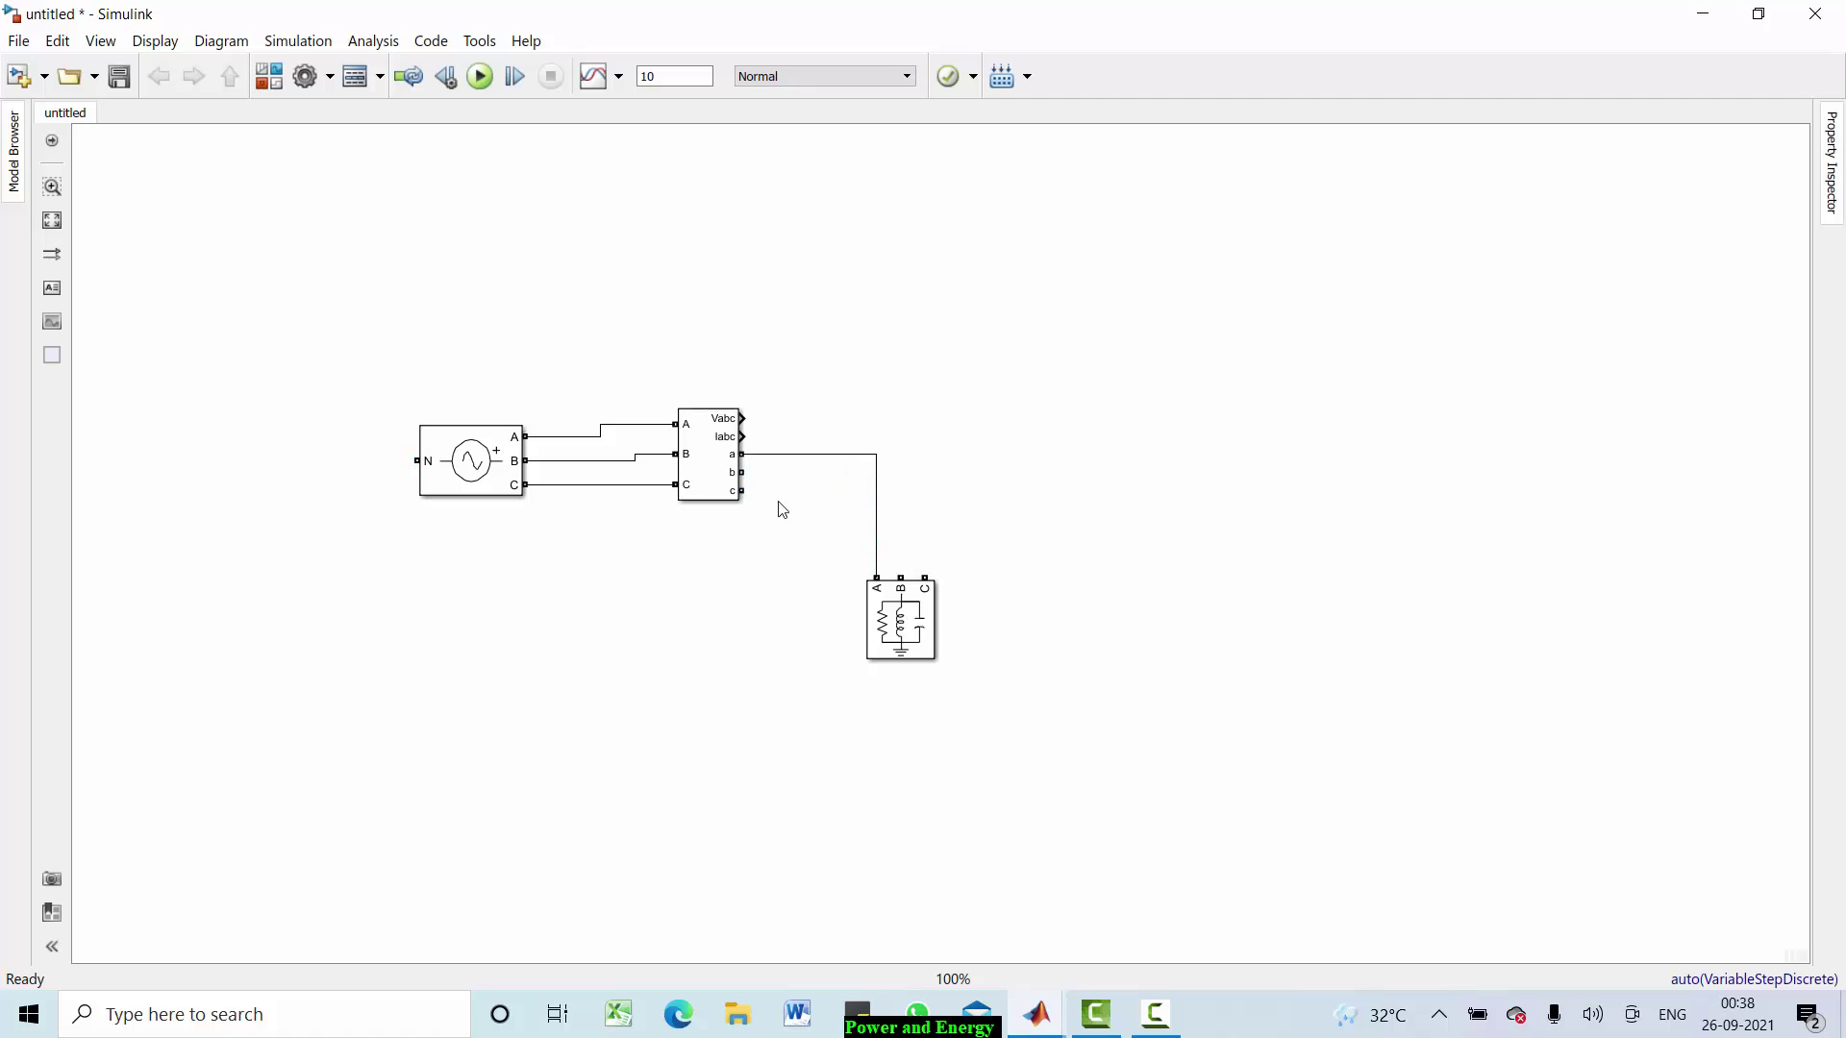
left_click_drag(742, 472, 900, 578)
left_click_drag(743, 490, 924, 577)
Step: Set the voltage source's positive-sequence amplitude to 400 Vrms phase-to-phase and its frequency to 50 Hz, and apply the settings
double_click(472, 471)
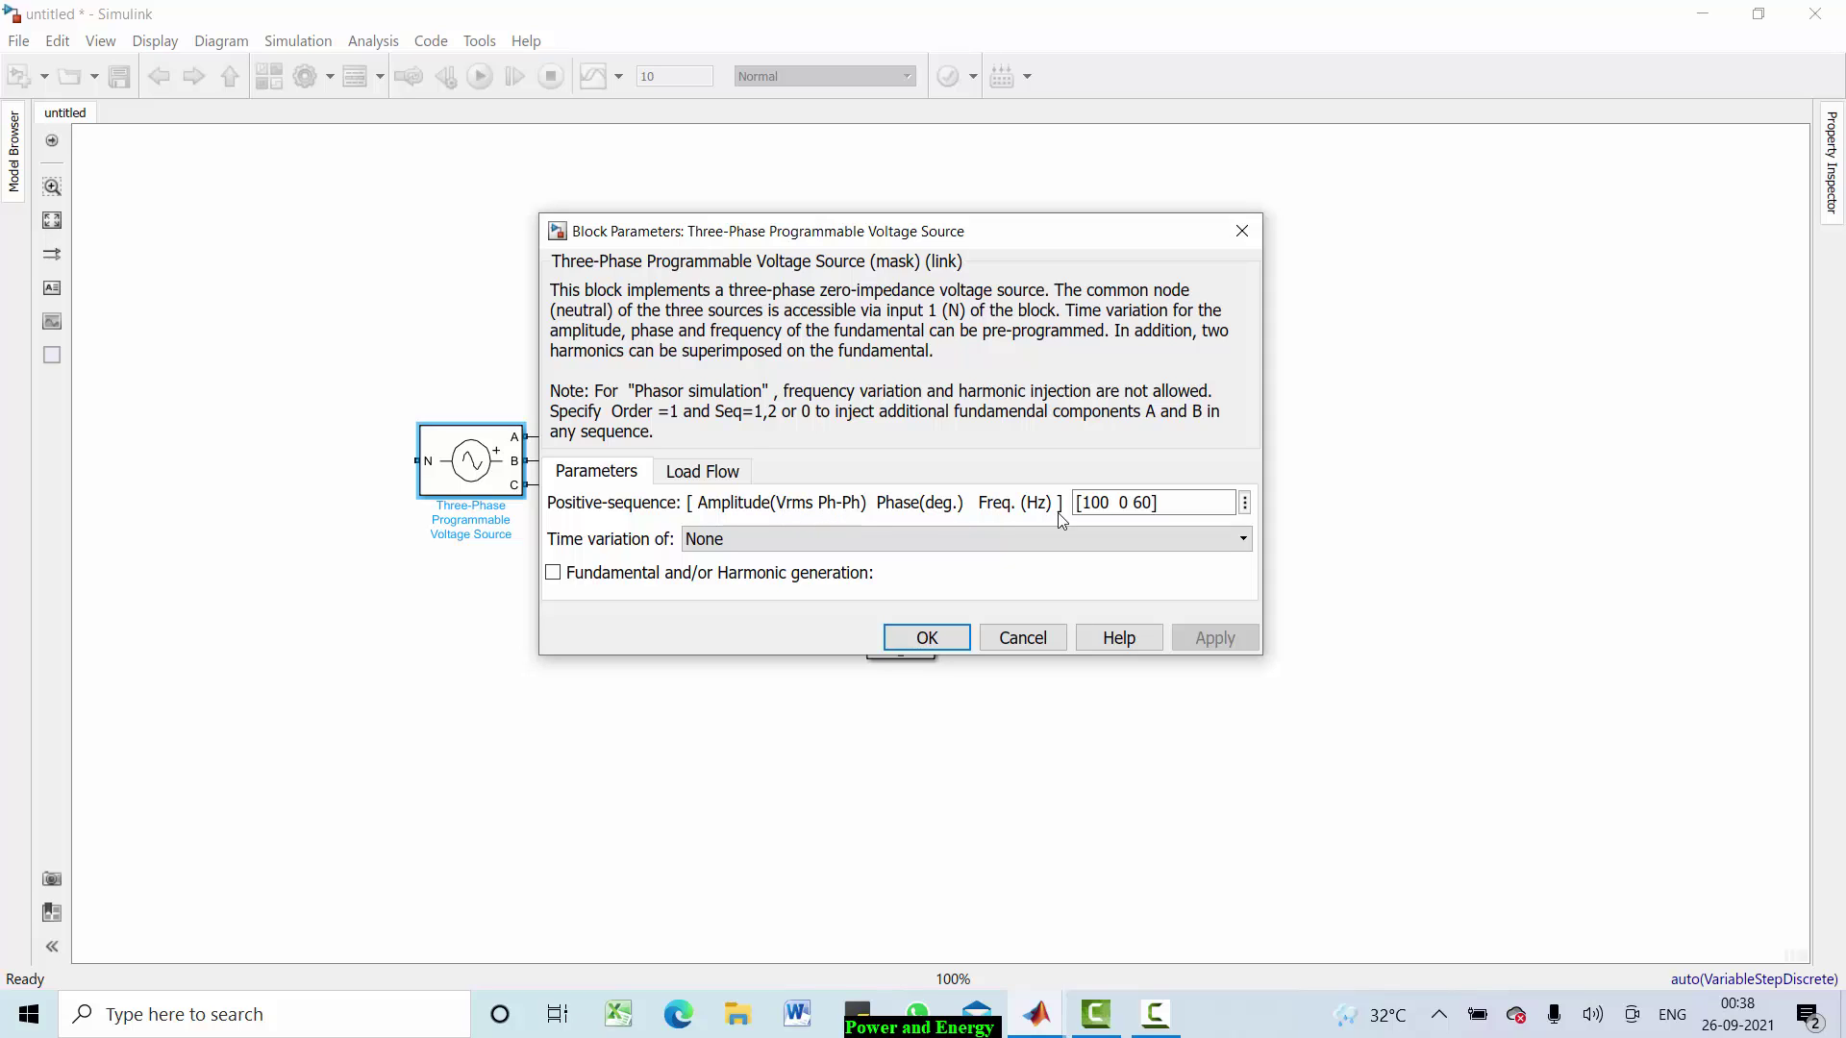
left_click(1106, 506)
double_click(1105, 506)
left_click(1111, 504)
left_click_drag(1113, 504, 1079, 504)
type("400")
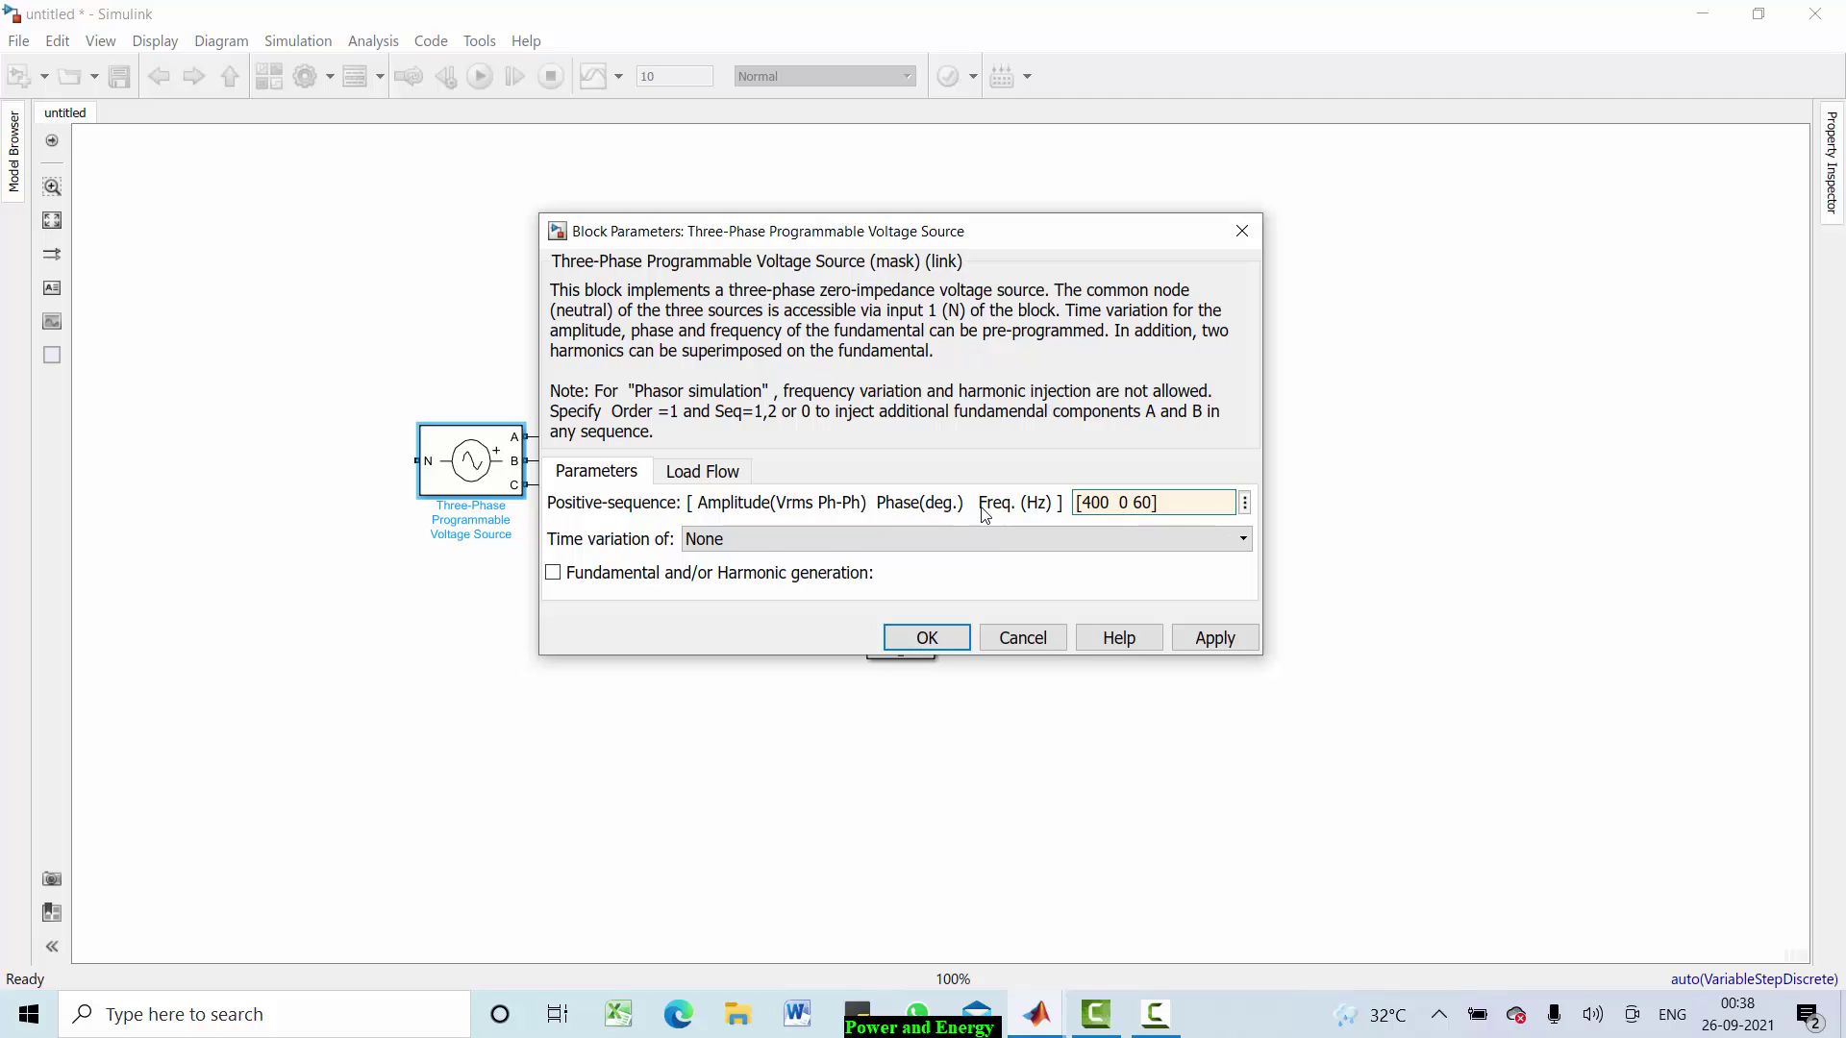
left_click(1142, 504)
type("5")
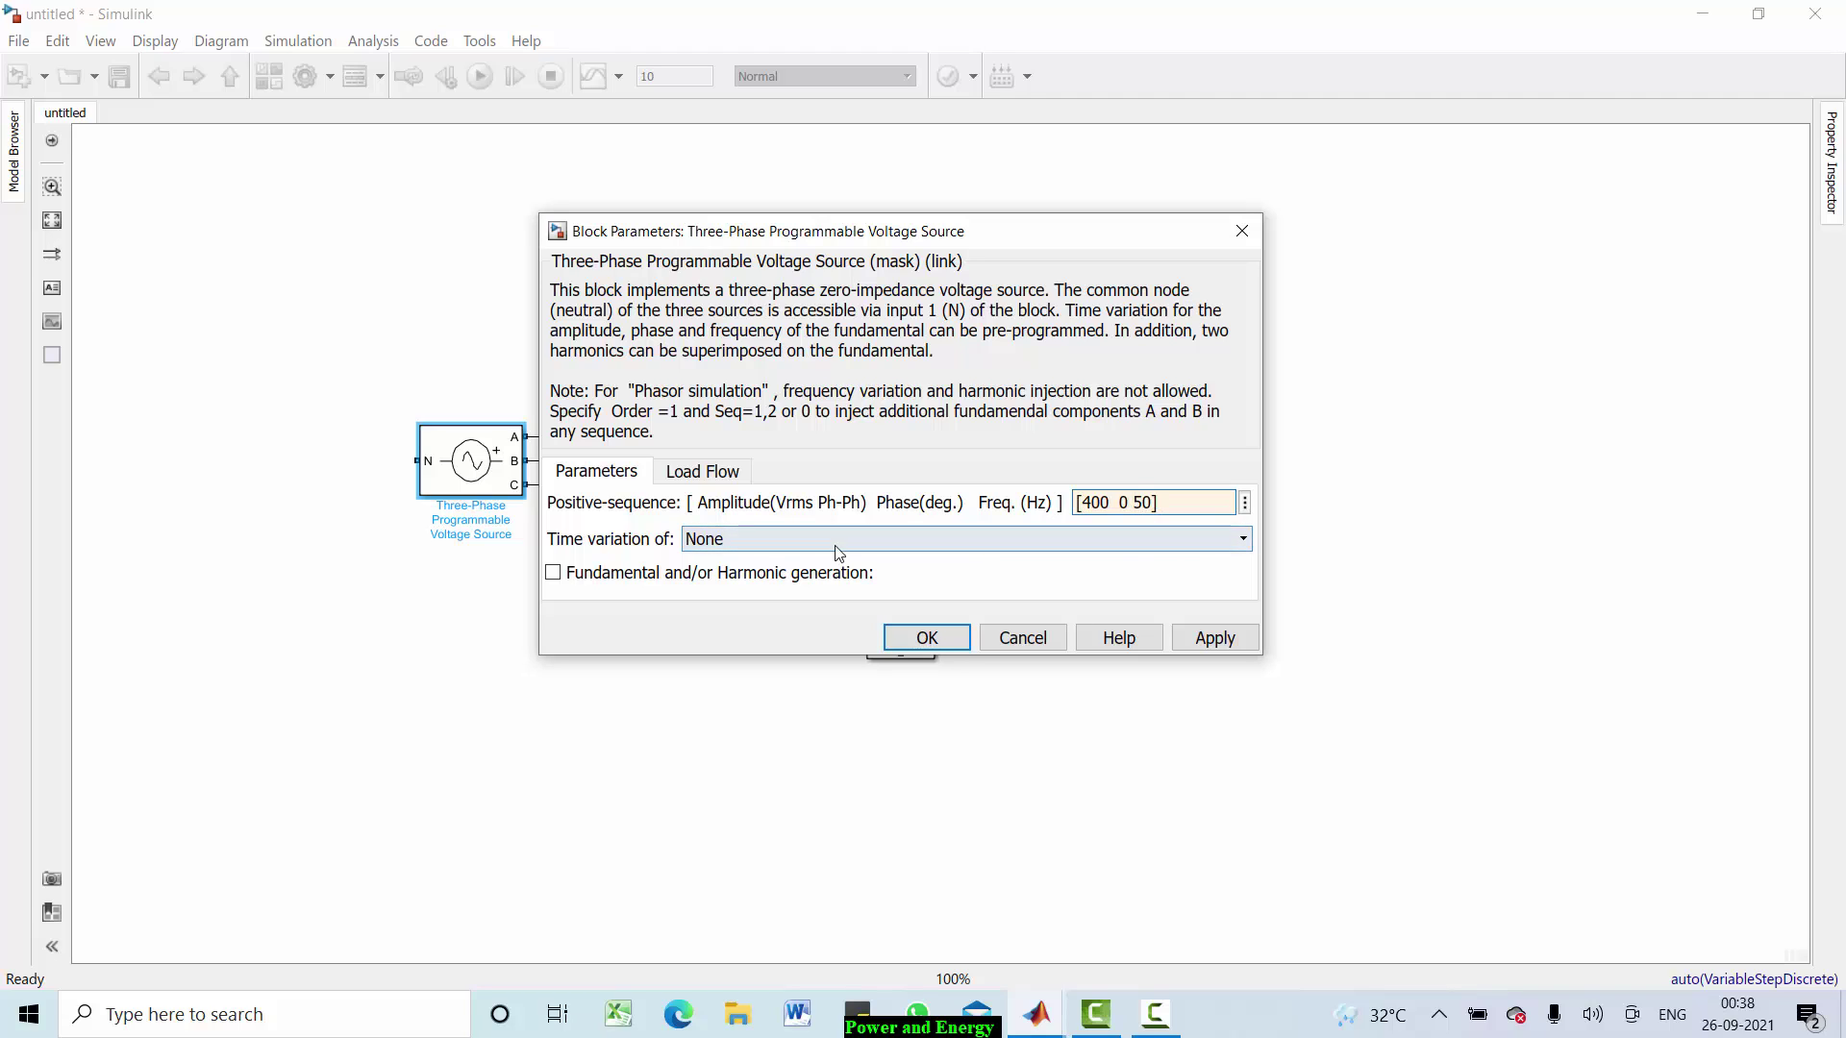
left_click(705, 475)
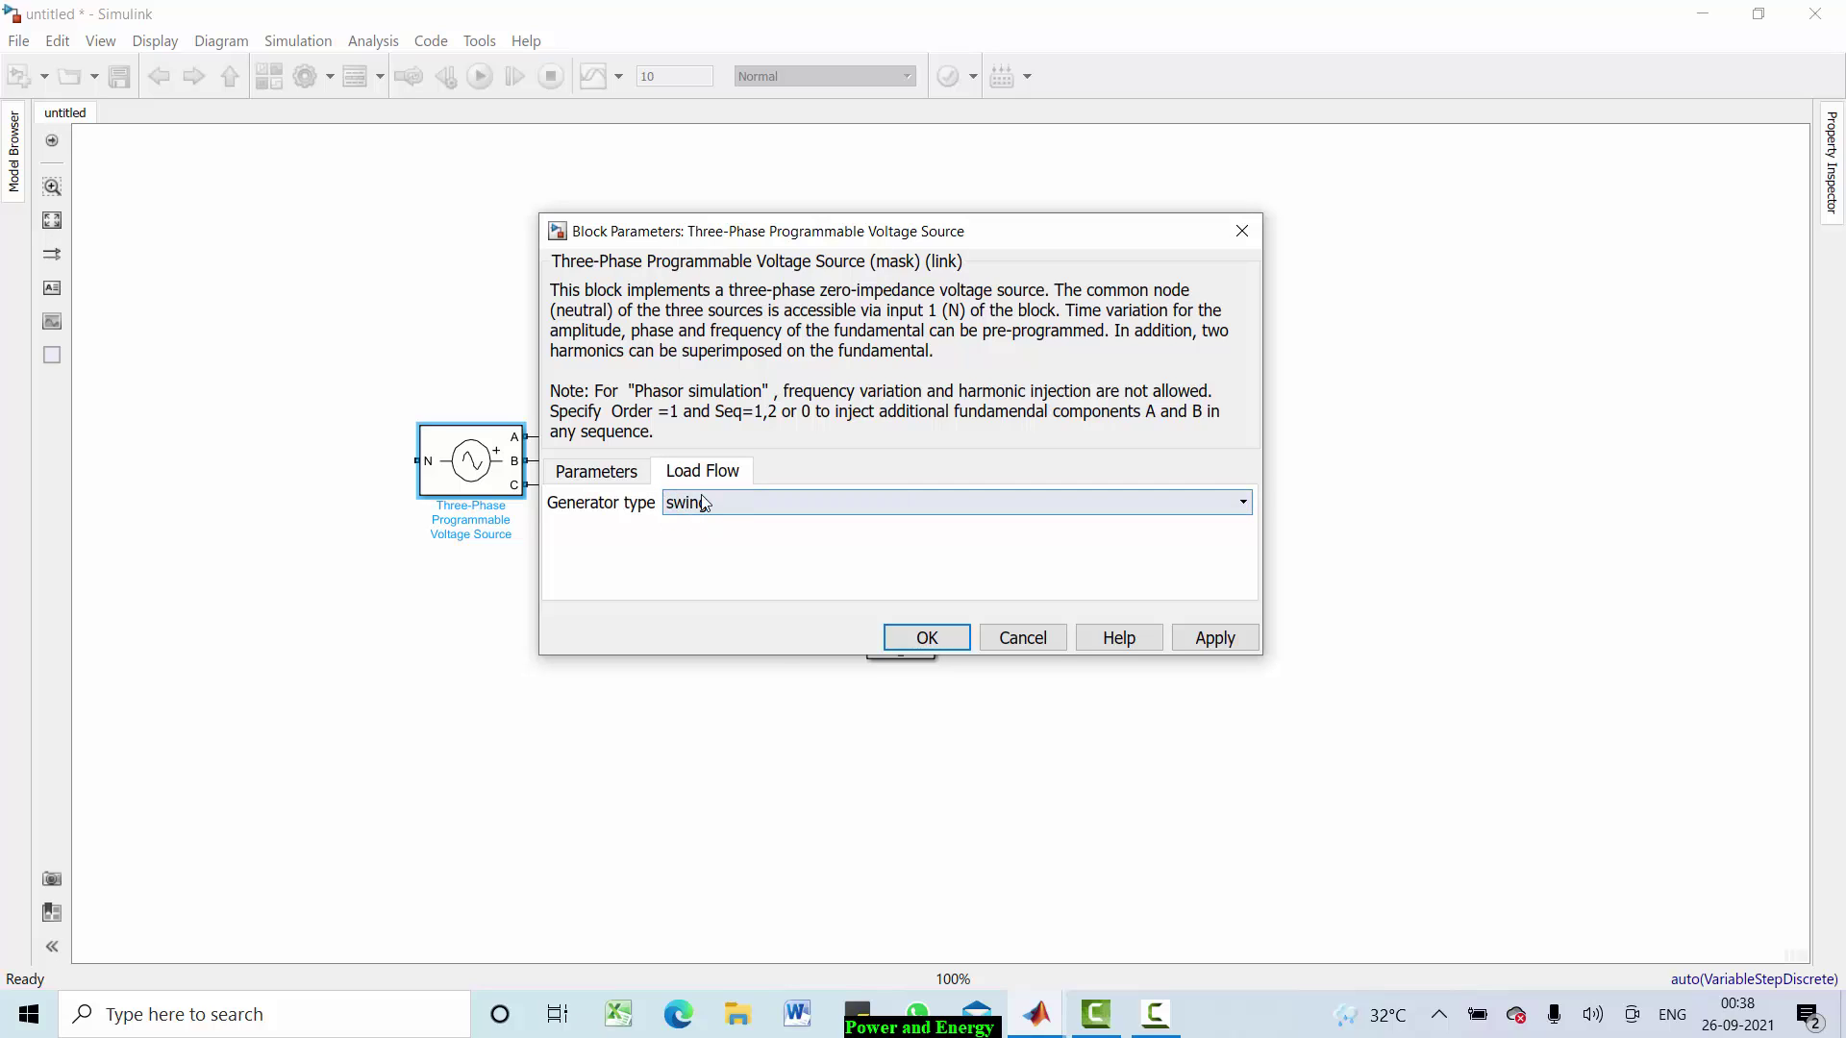
left_click(927, 637)
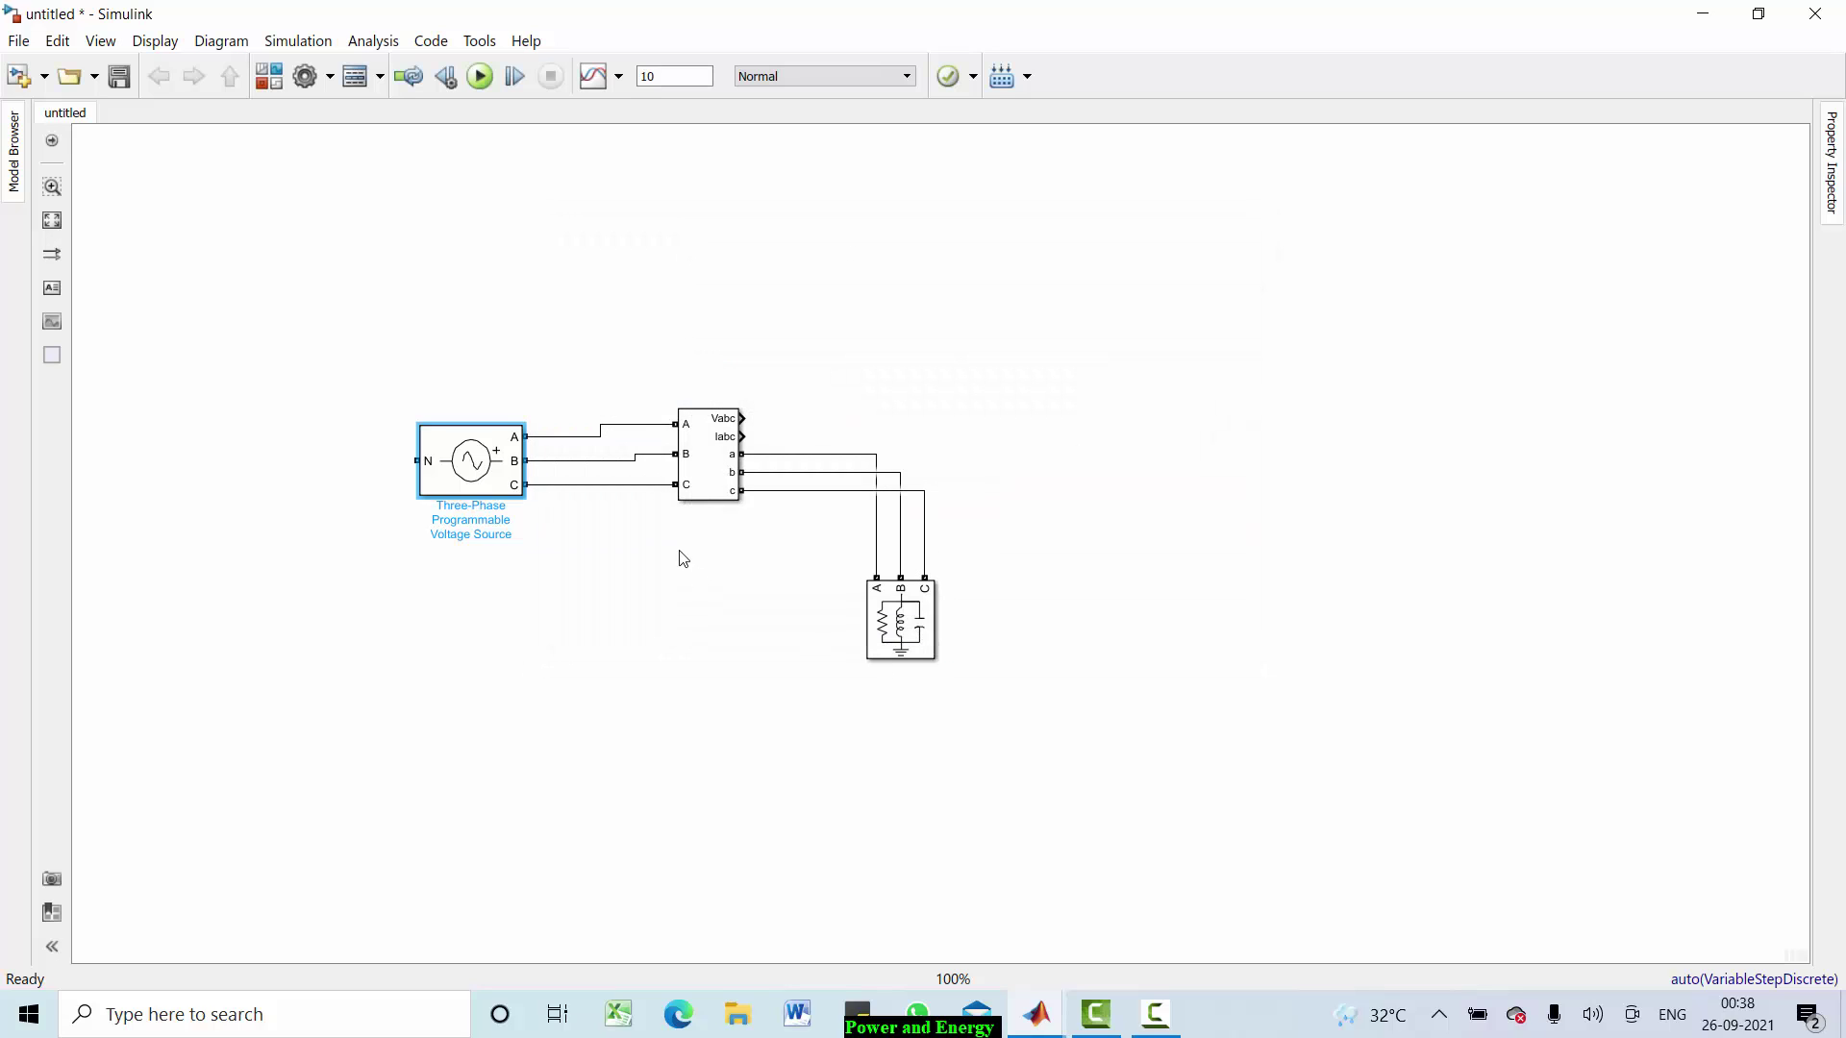
Step: Enable signal labels Vabc for voltage and Iabc for current in the Three-Phase V-I Measurement block
left_click(704, 471)
left_click(704, 471)
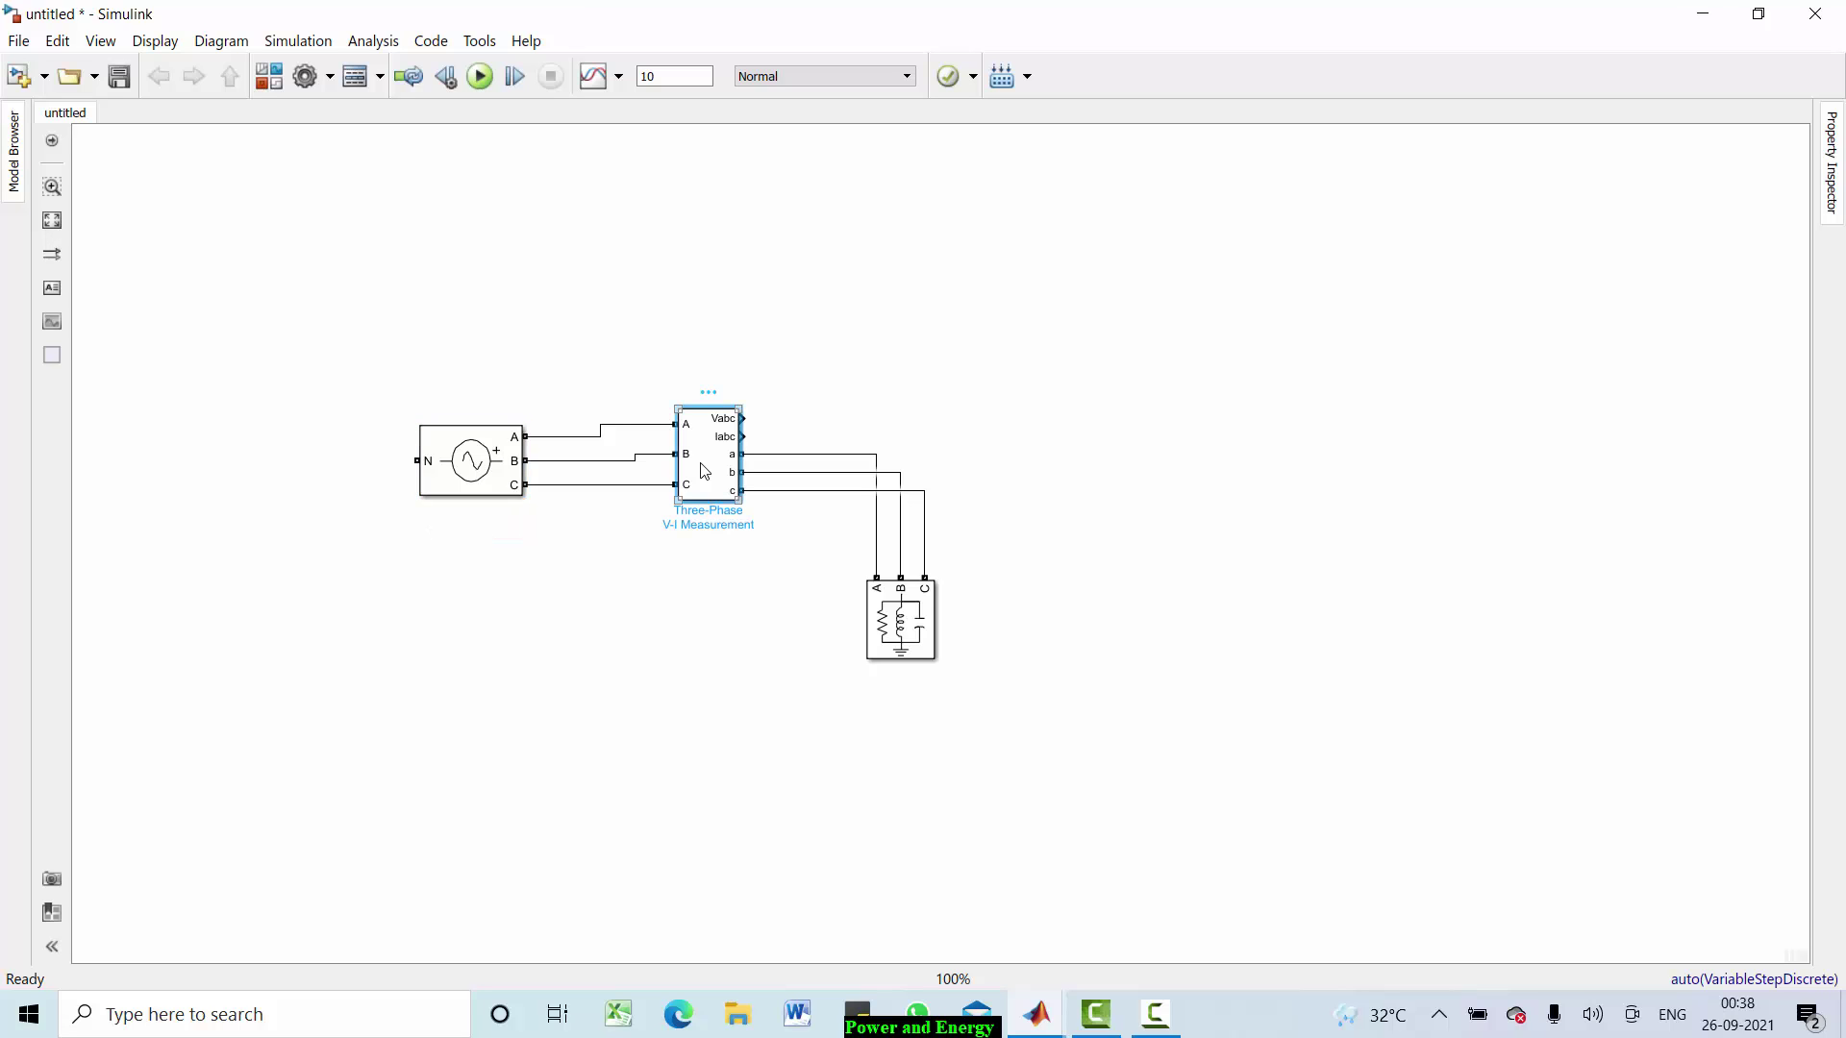
double_click(704, 471)
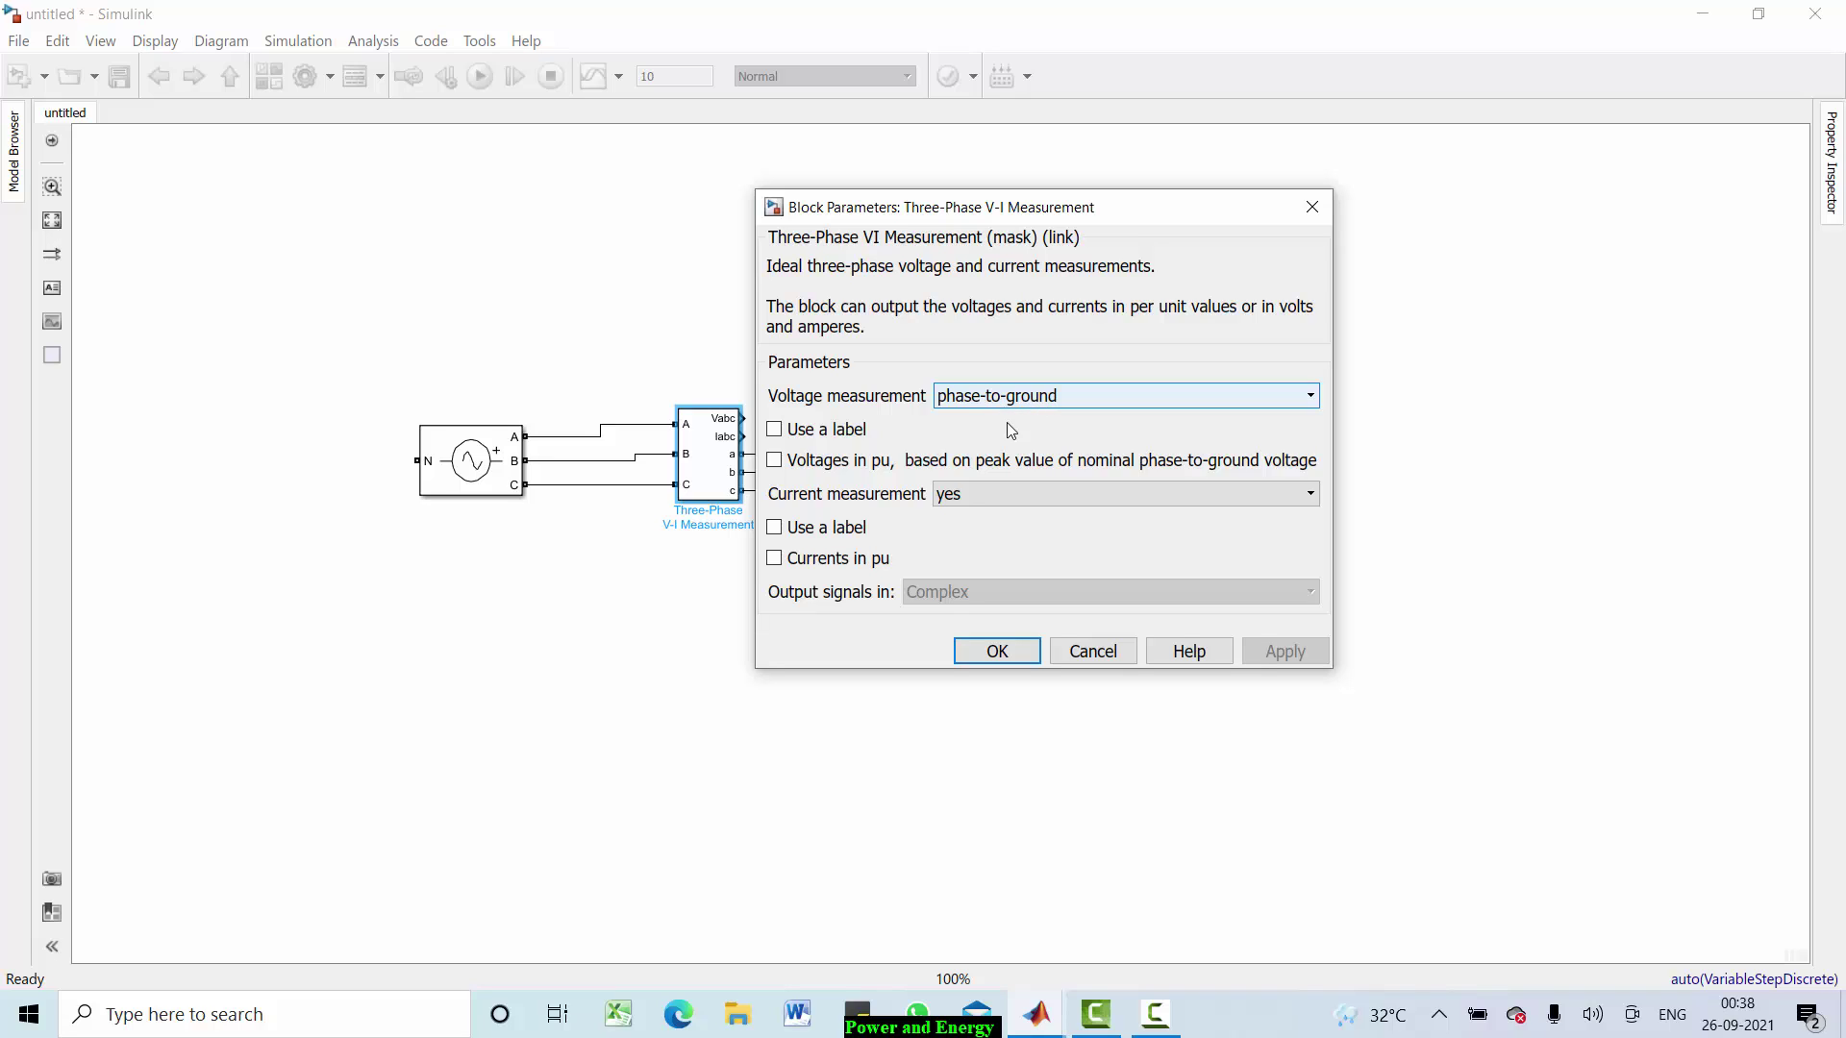
left_click(775, 431)
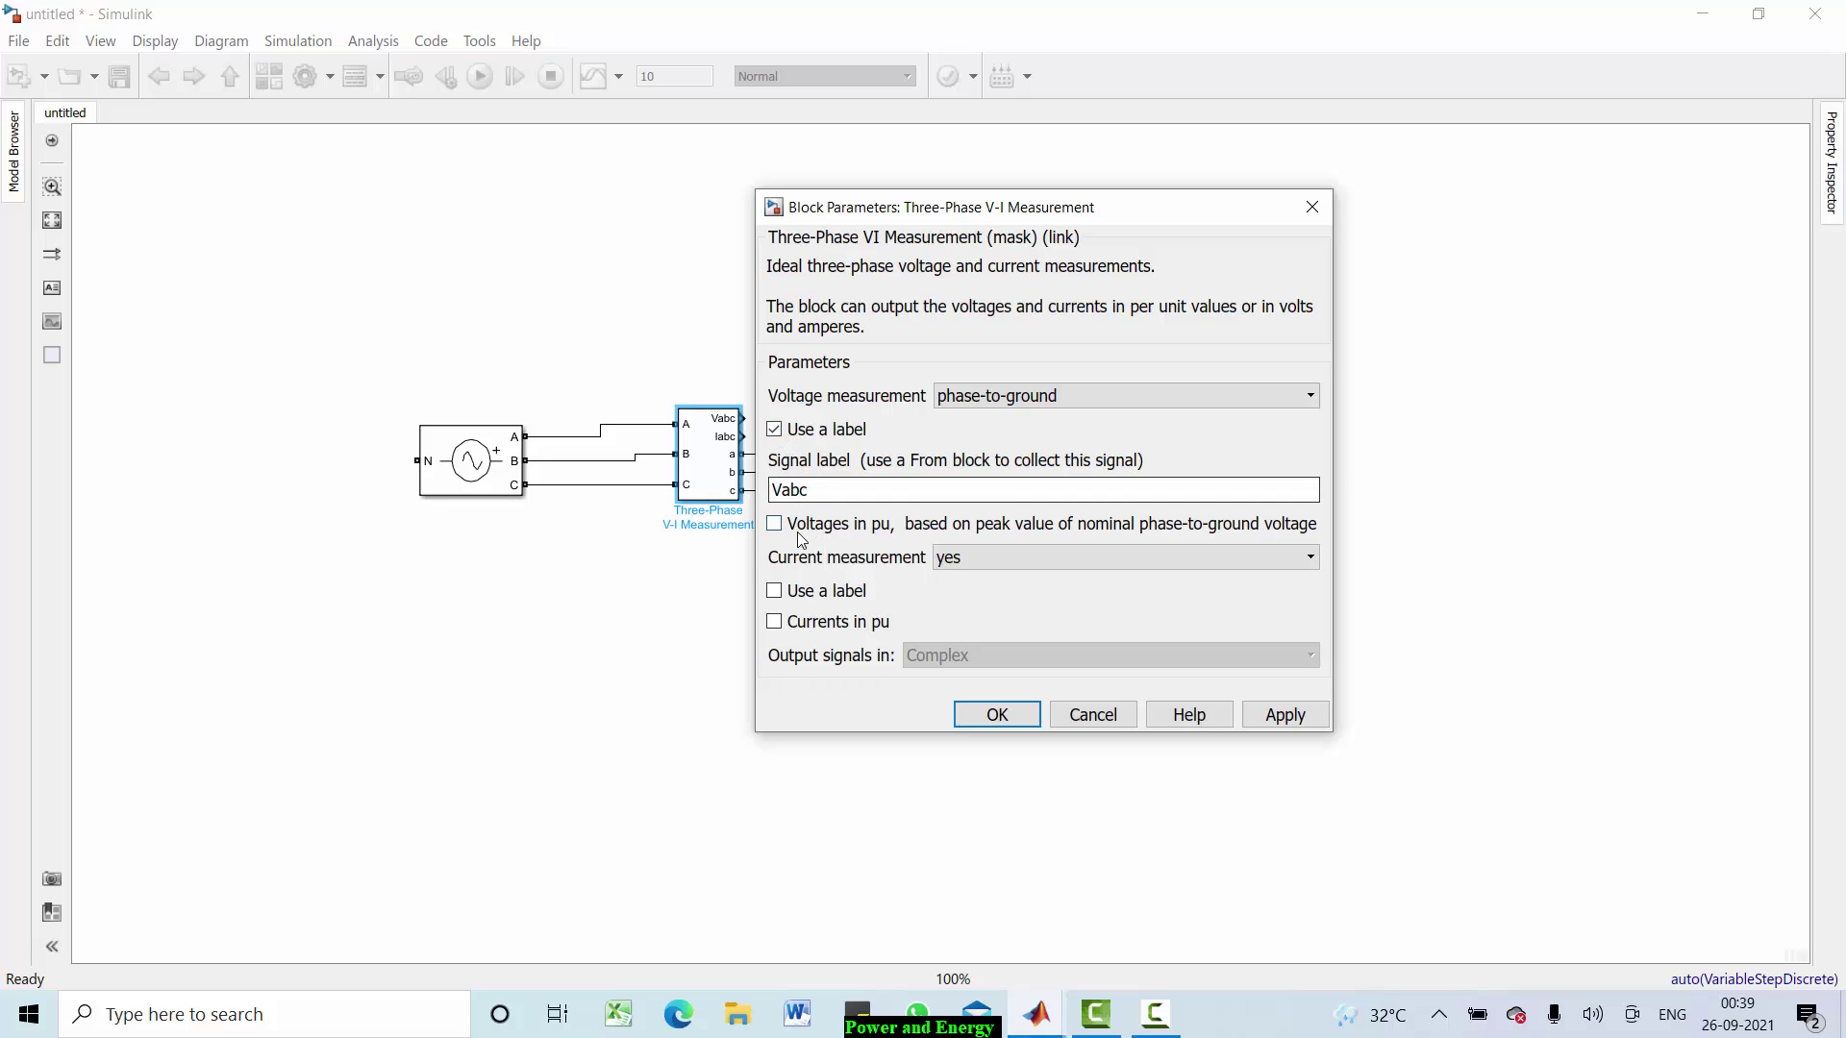
left_click(774, 592)
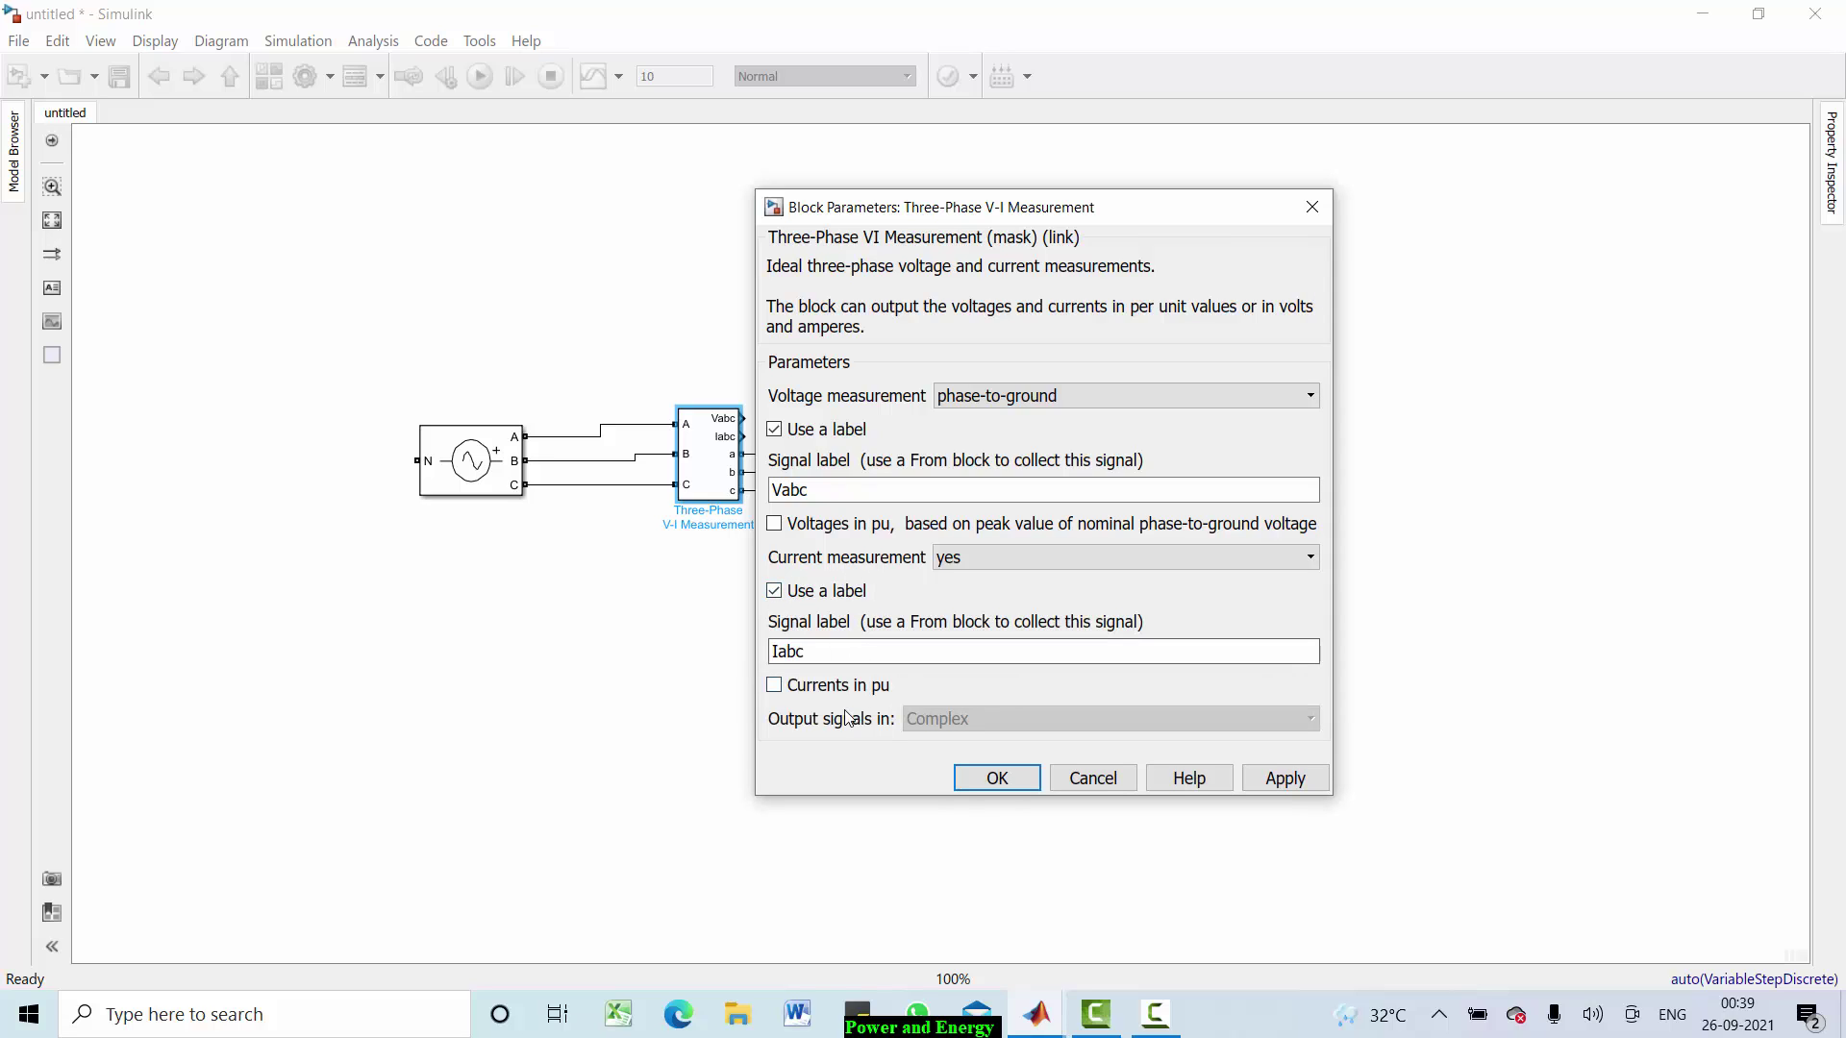
left_click(995, 778)
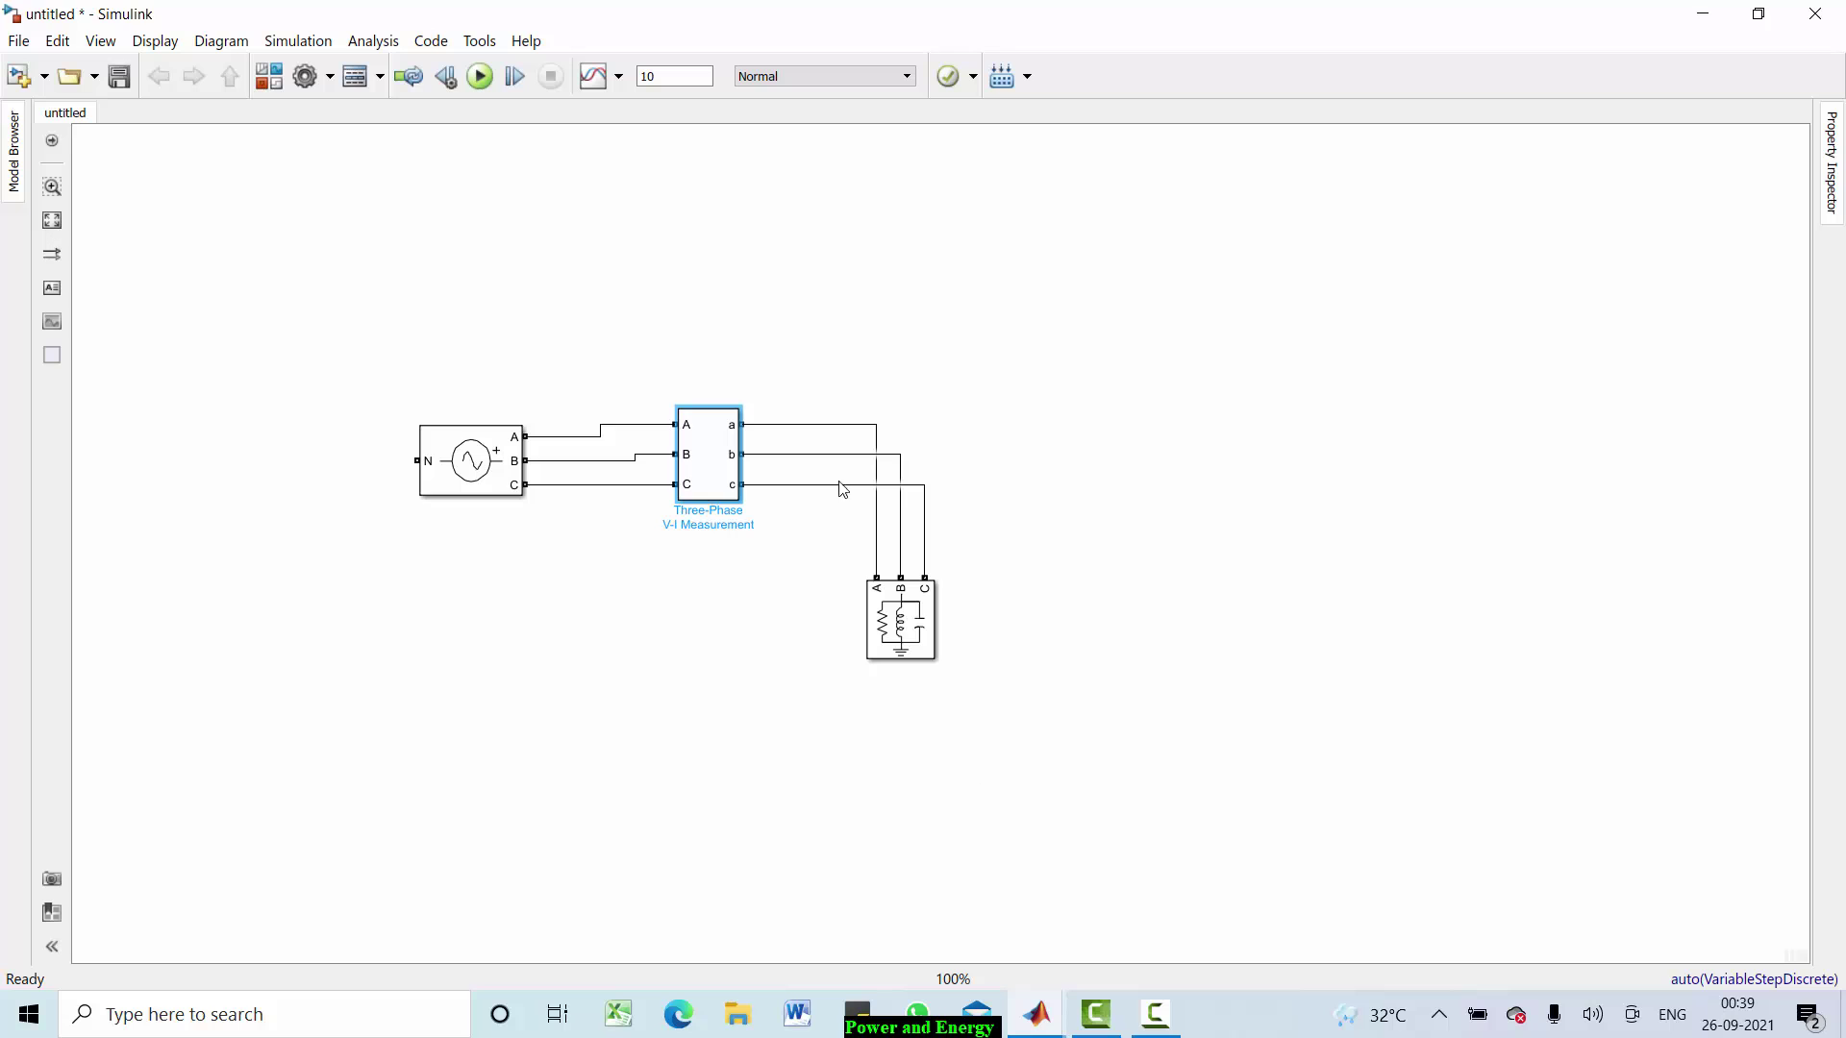
Step: Set the parallel RLC load's nominal phase-to-phase voltage to 400 Vrms and its nominal frequency to 50 Hz
double_click(911, 636)
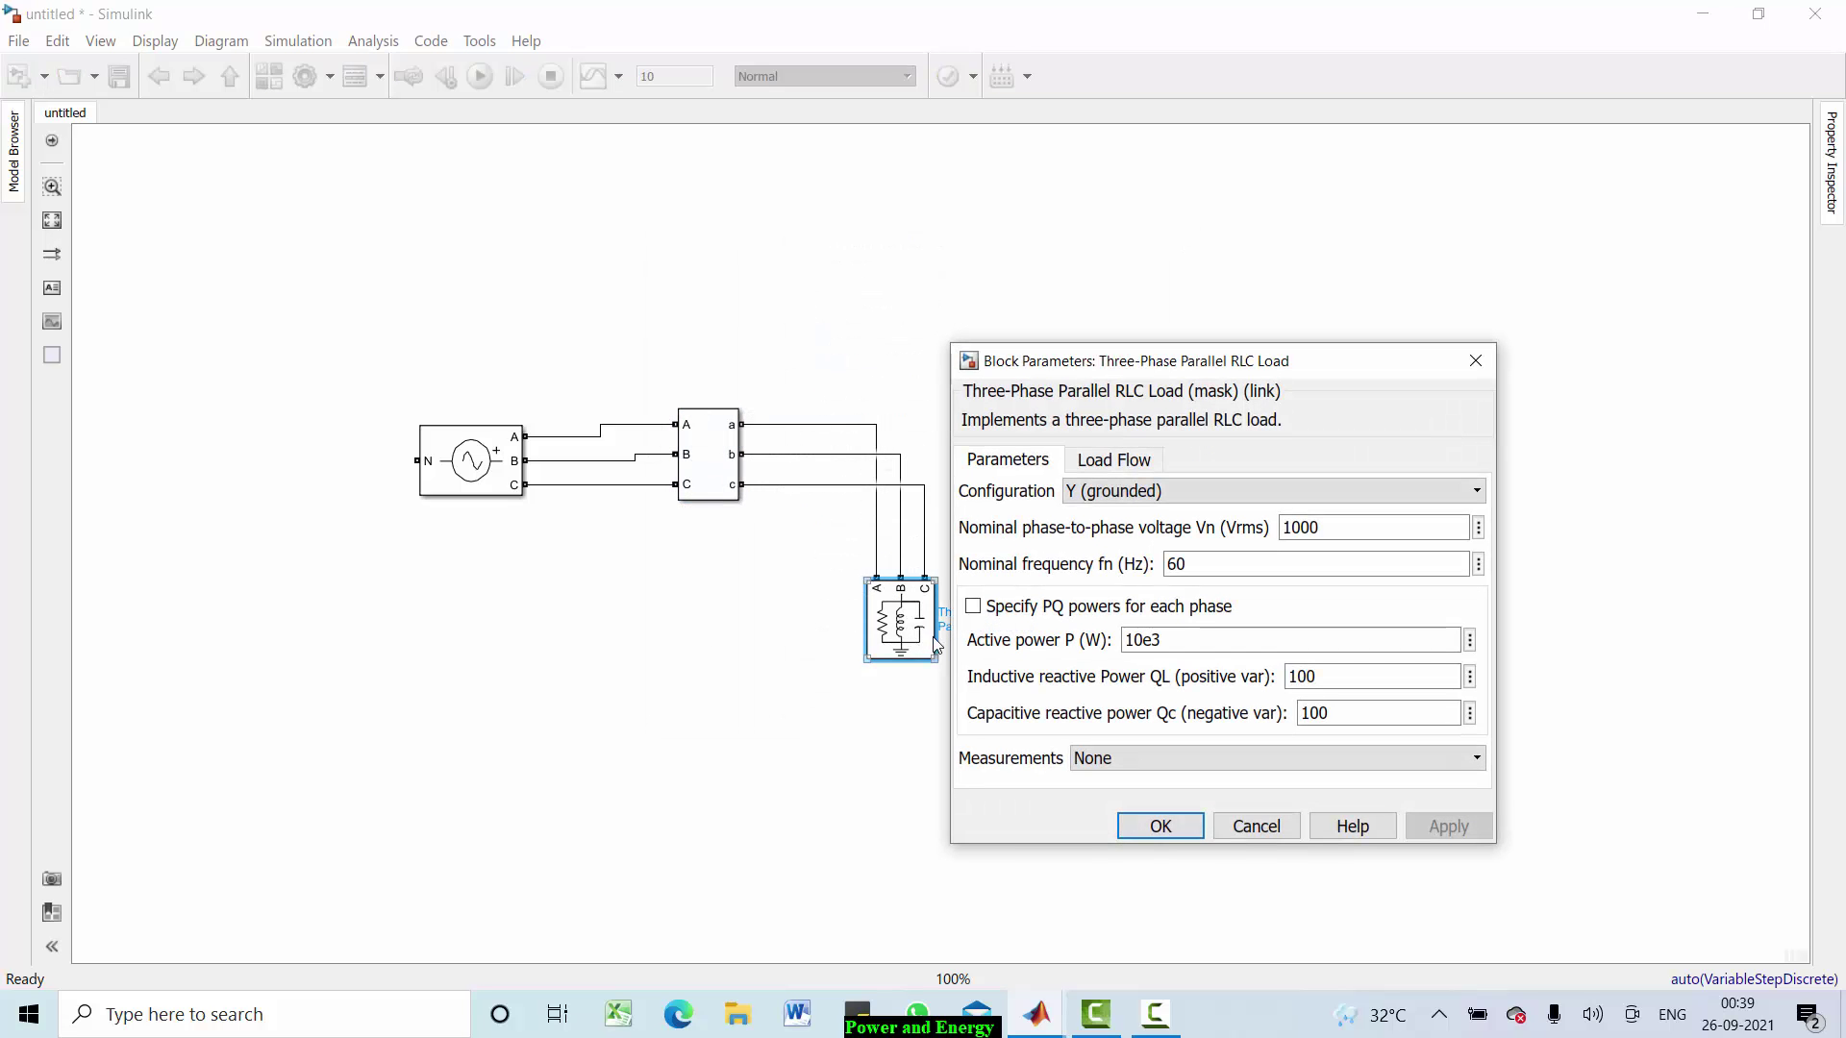
left_click_drag(1158, 367, 1187, 268)
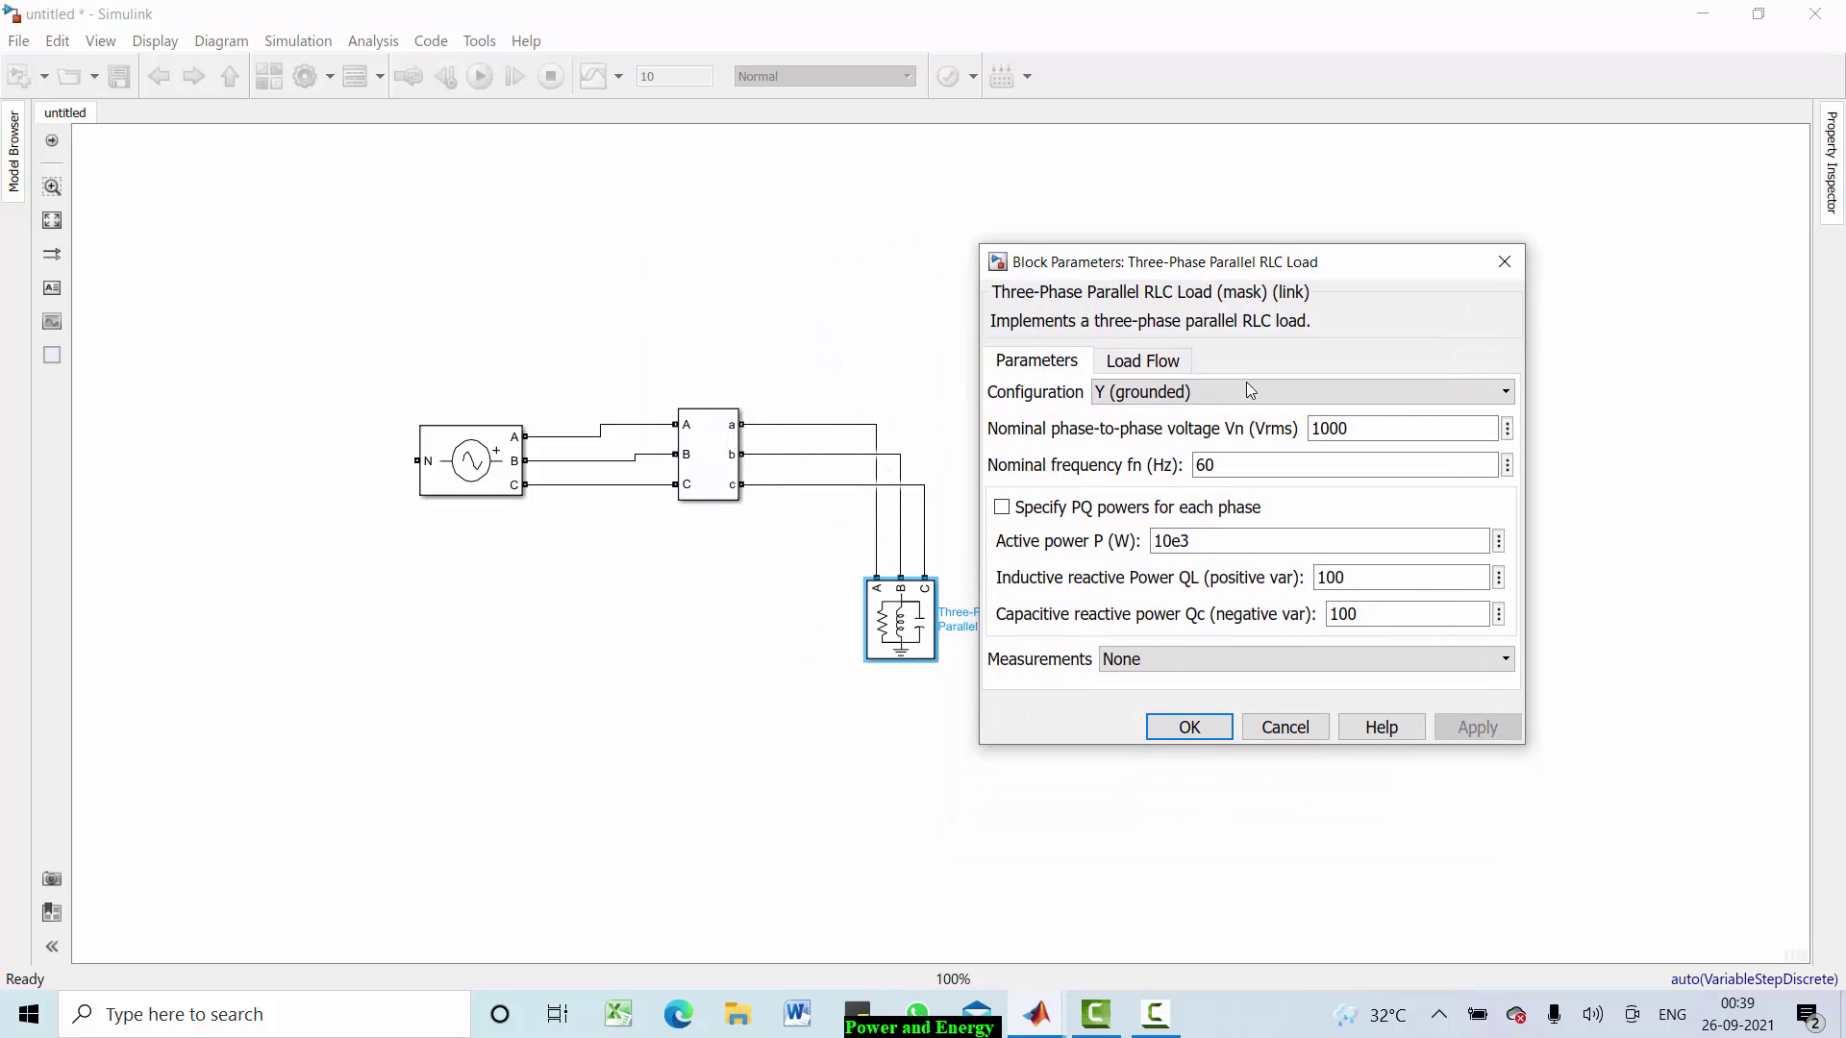
left_click(1341, 429)
double_click(1362, 430)
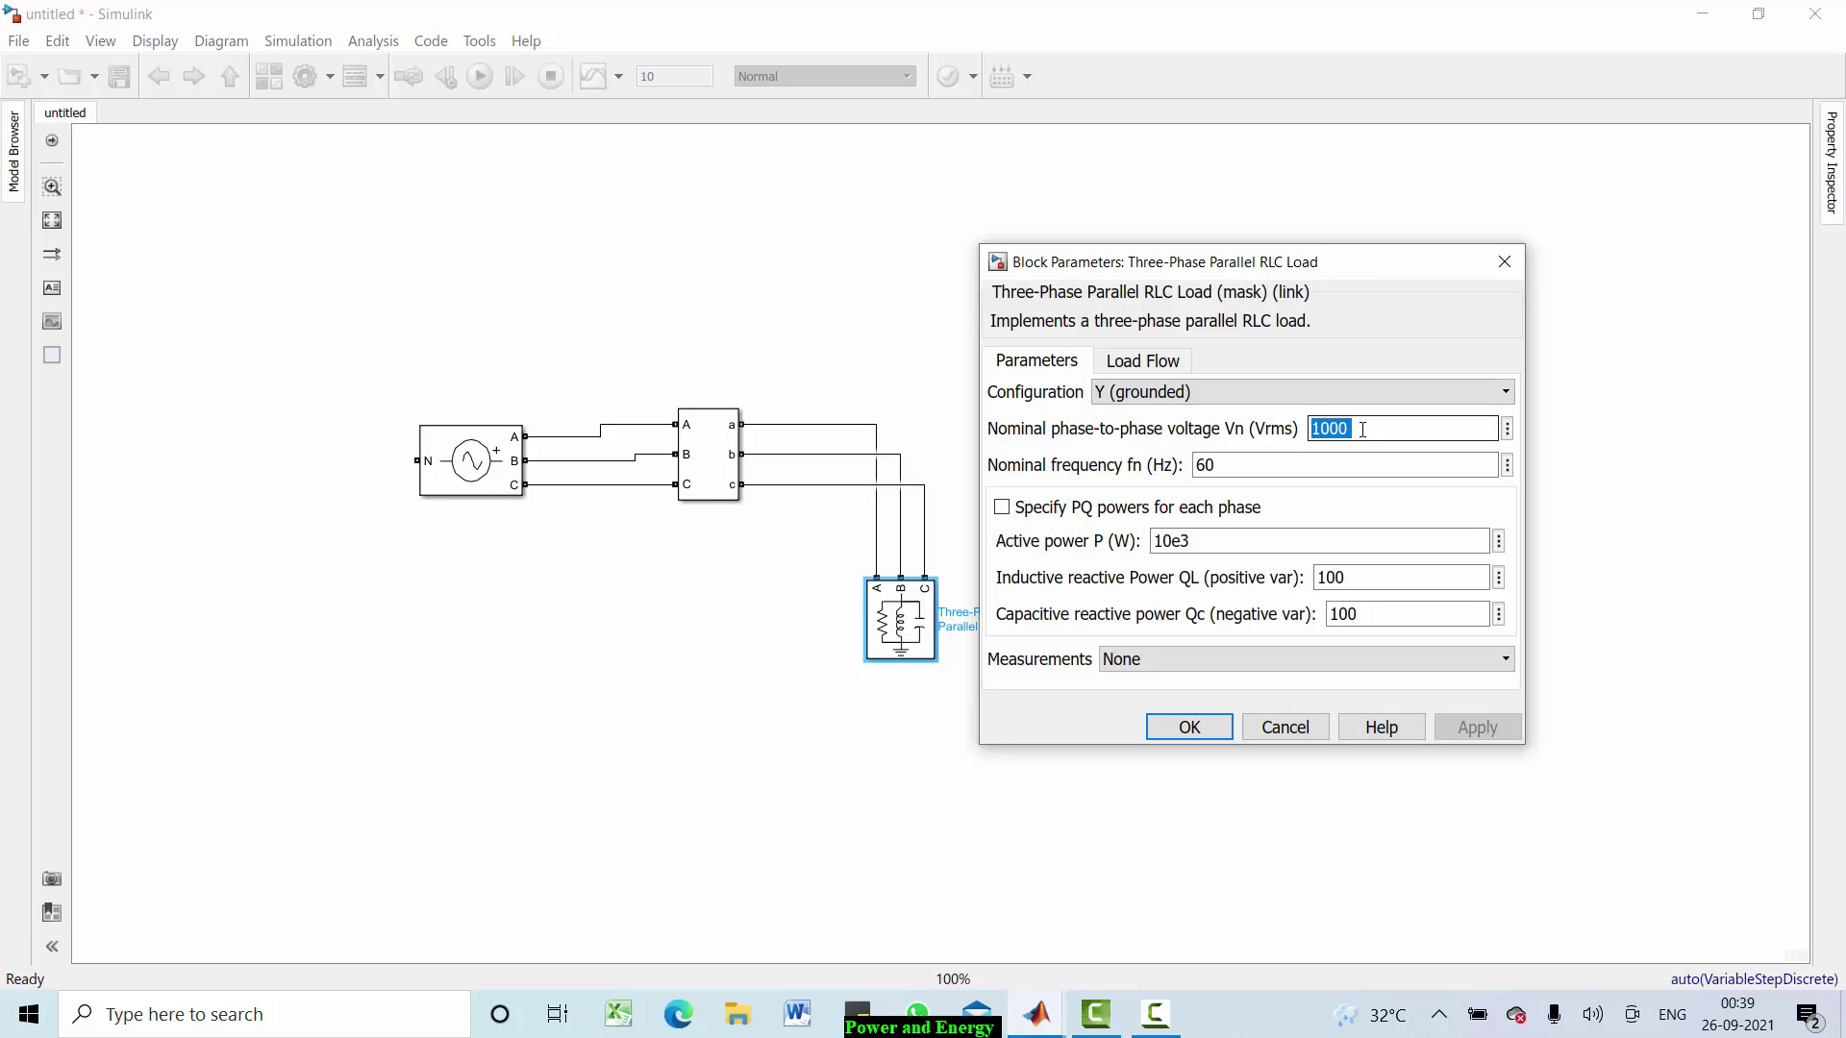
type("400")
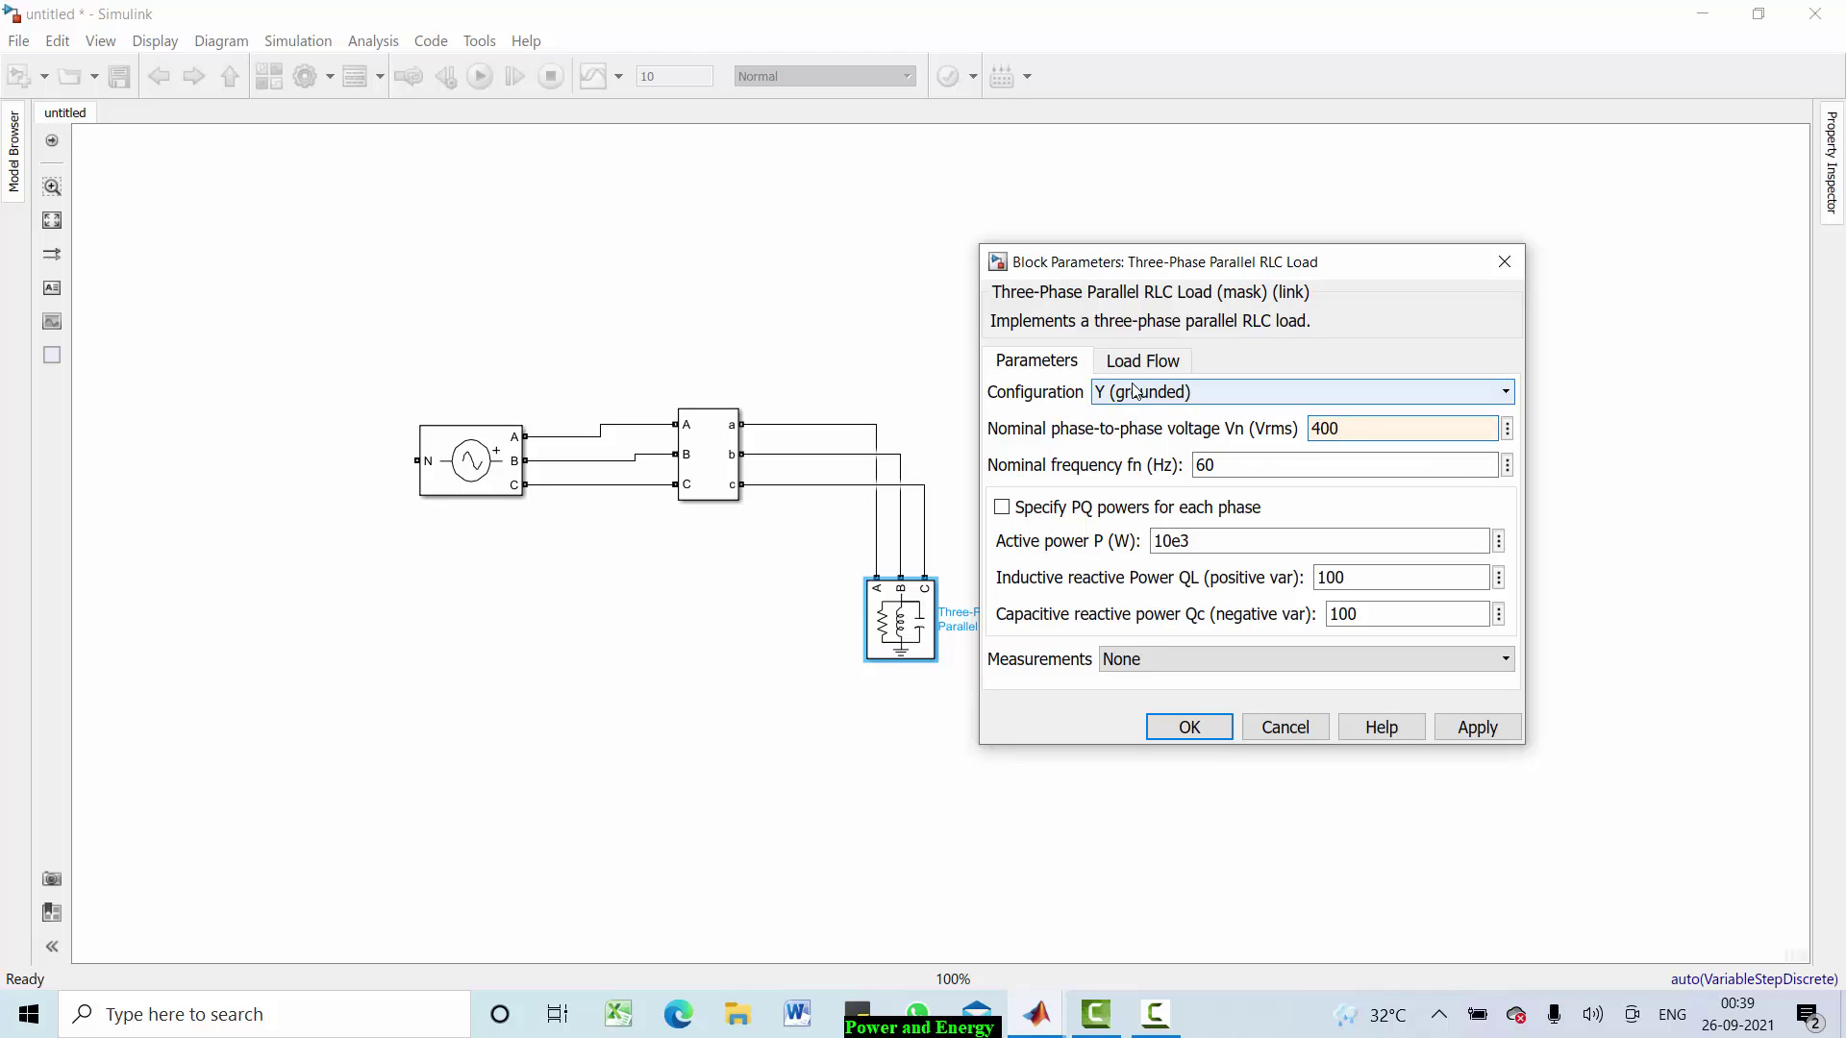
double_click(1223, 470)
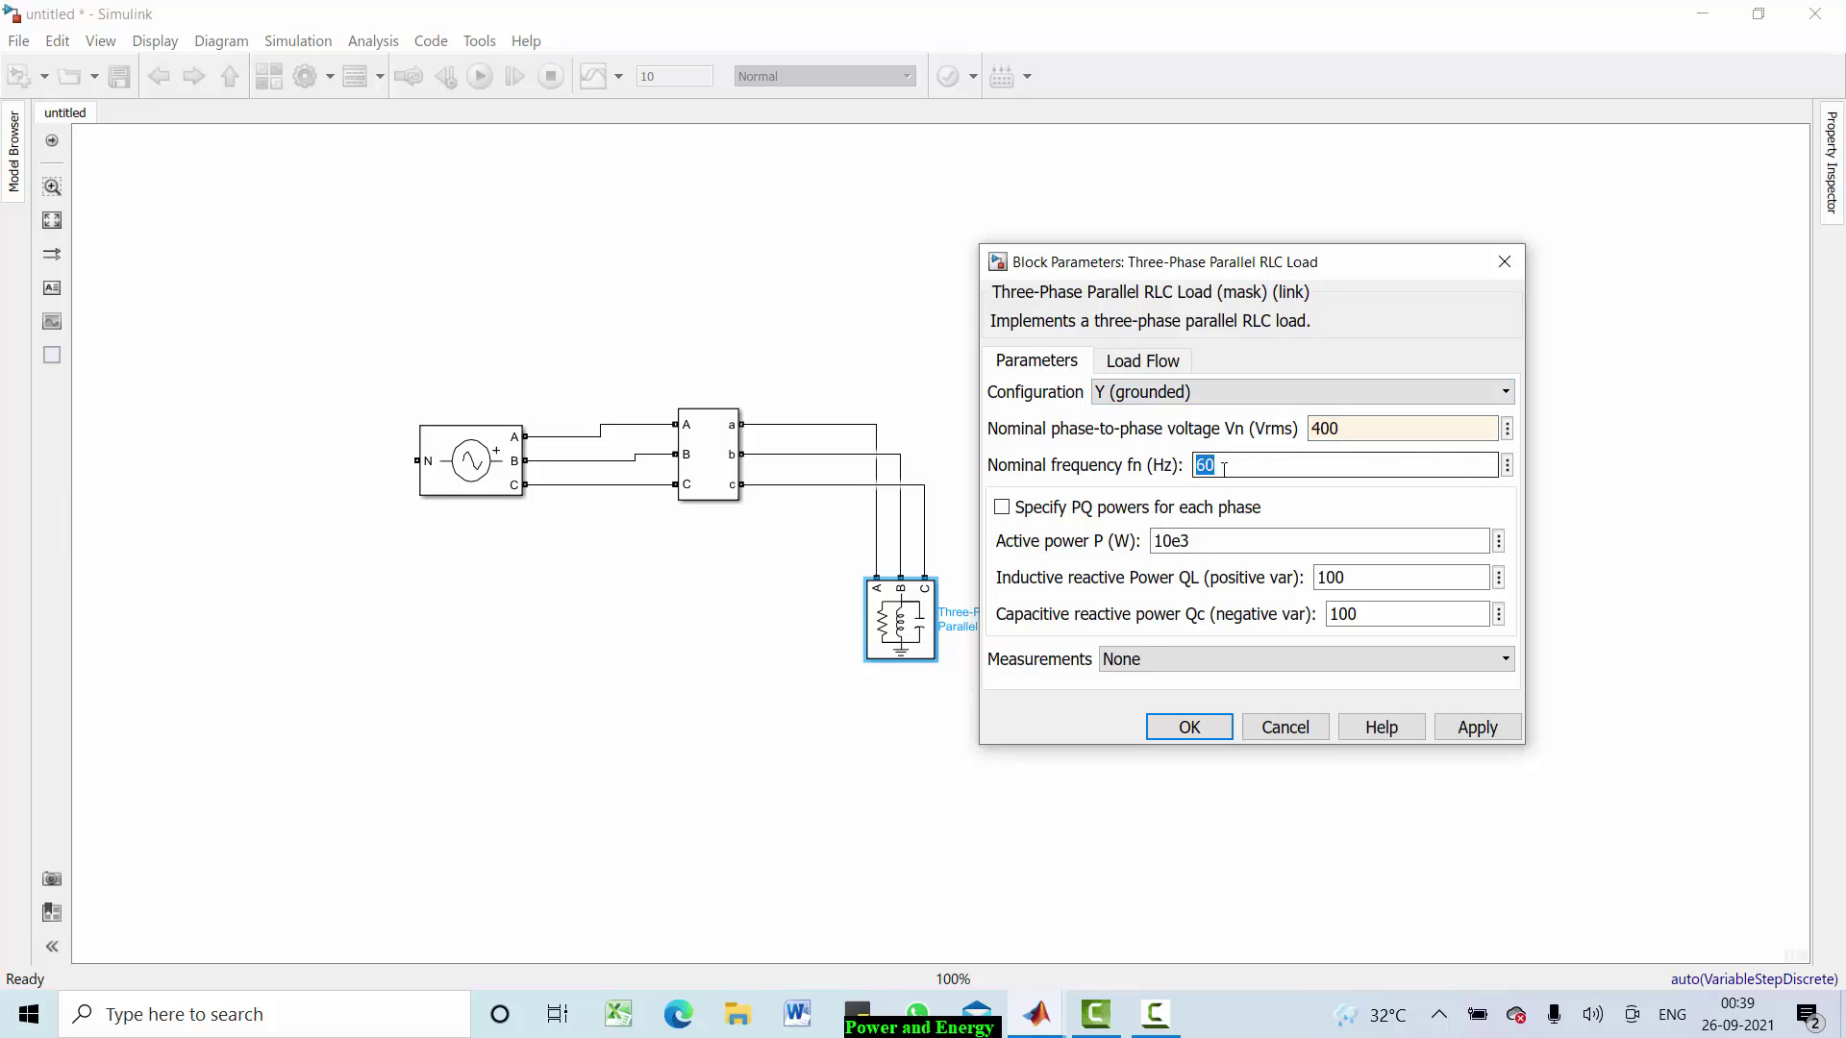
type("50")
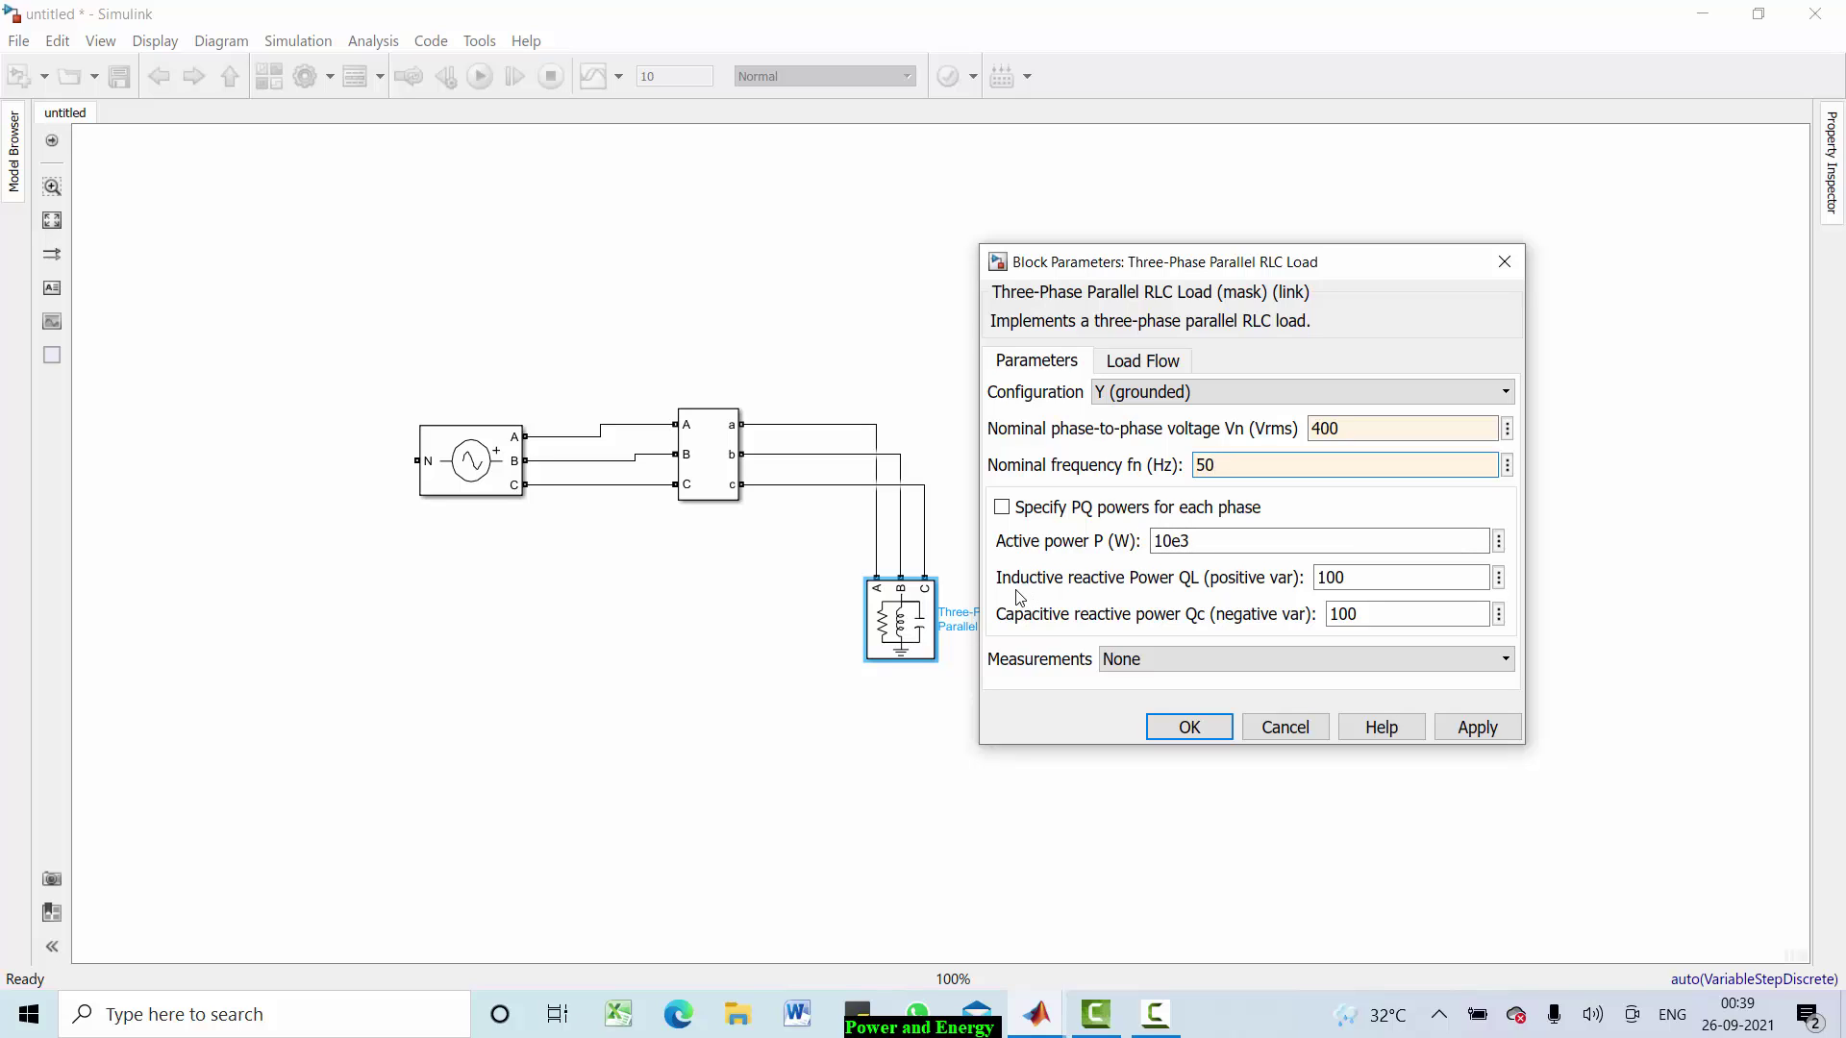
Step: Set the load's inductive reactive power to 1e3 var and capacitive reactive power to 0, and accept the parameters
double_click(1348, 578)
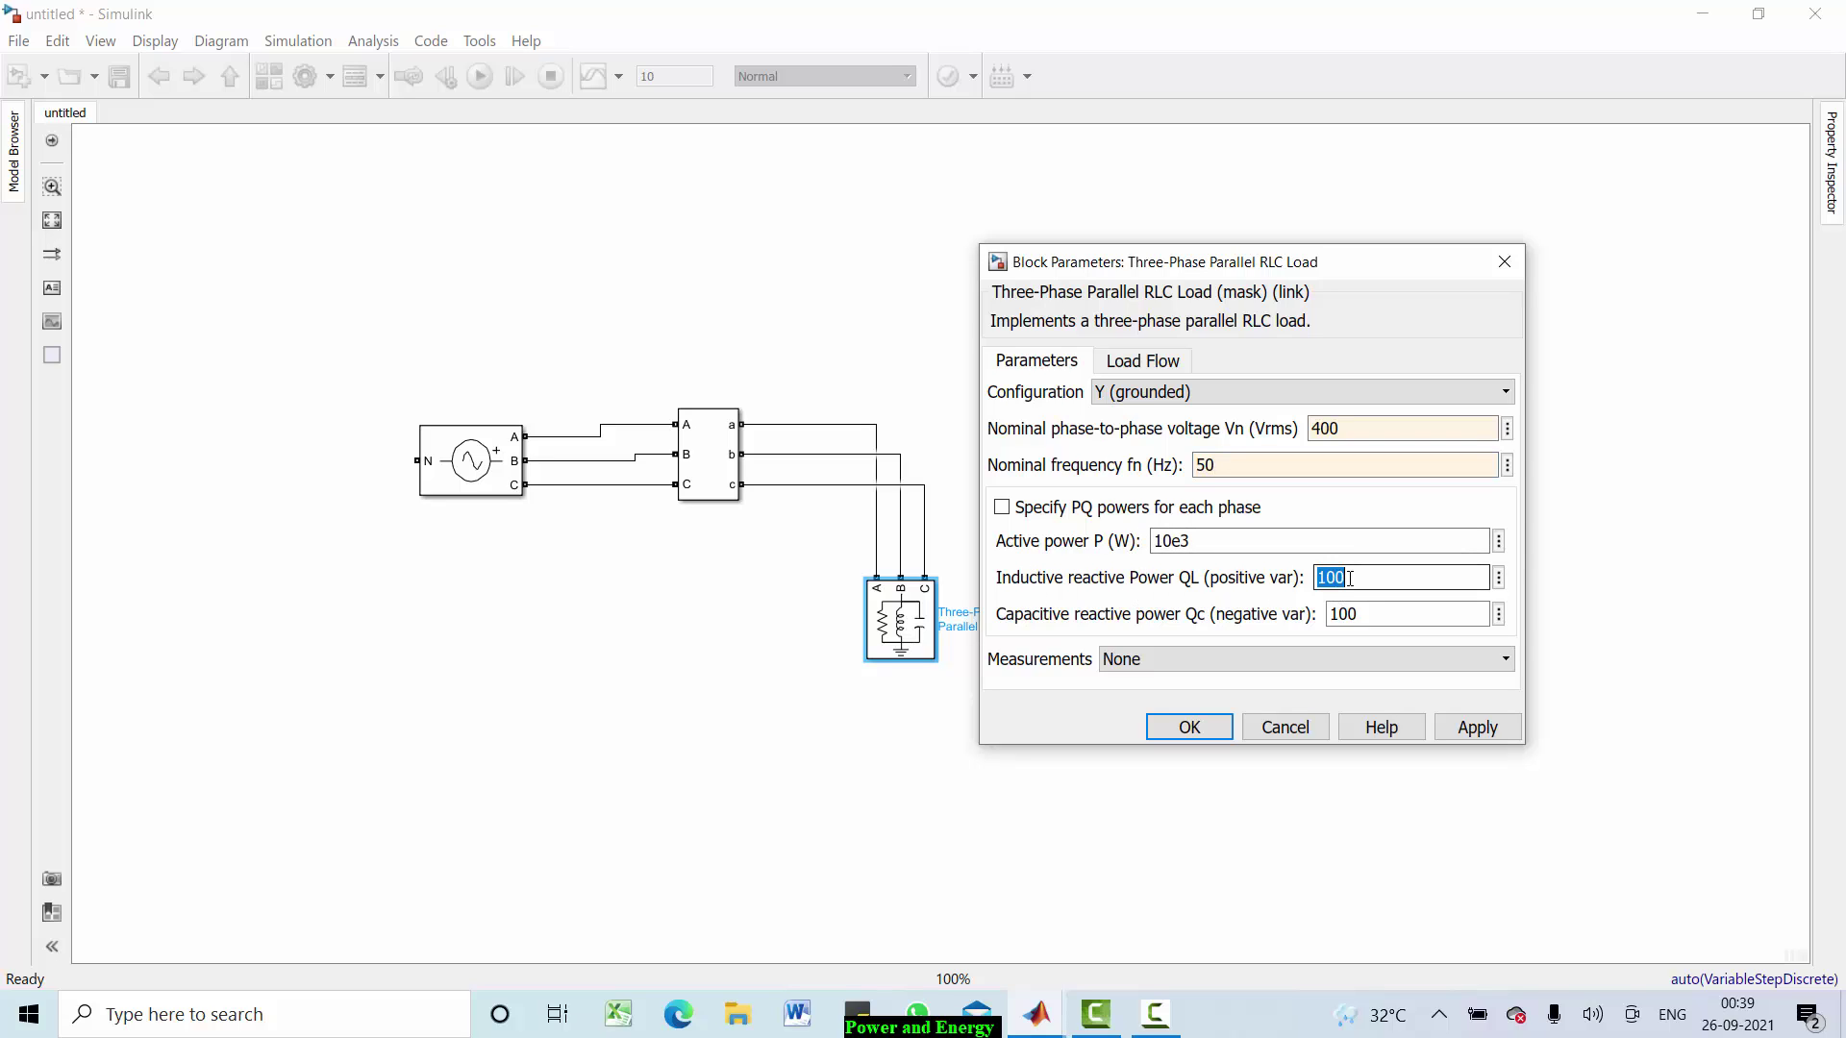
type("1e3")
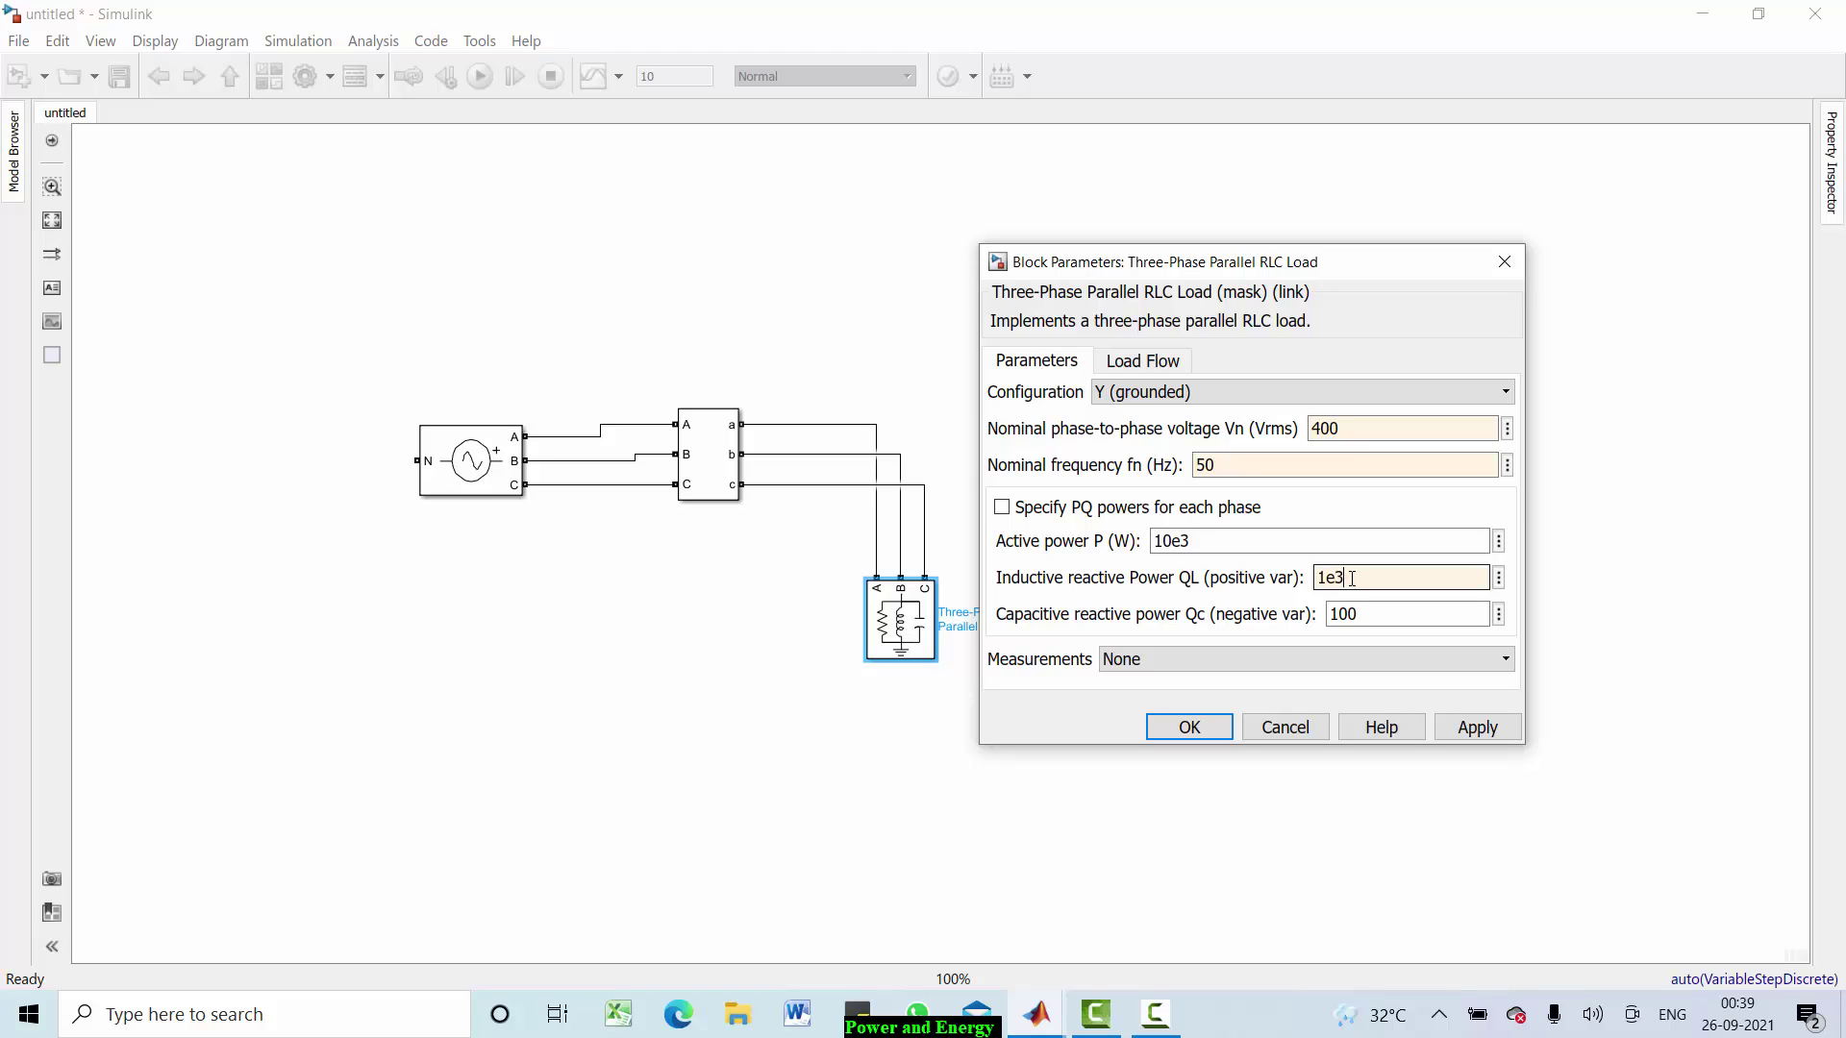
double_click(1366, 618)
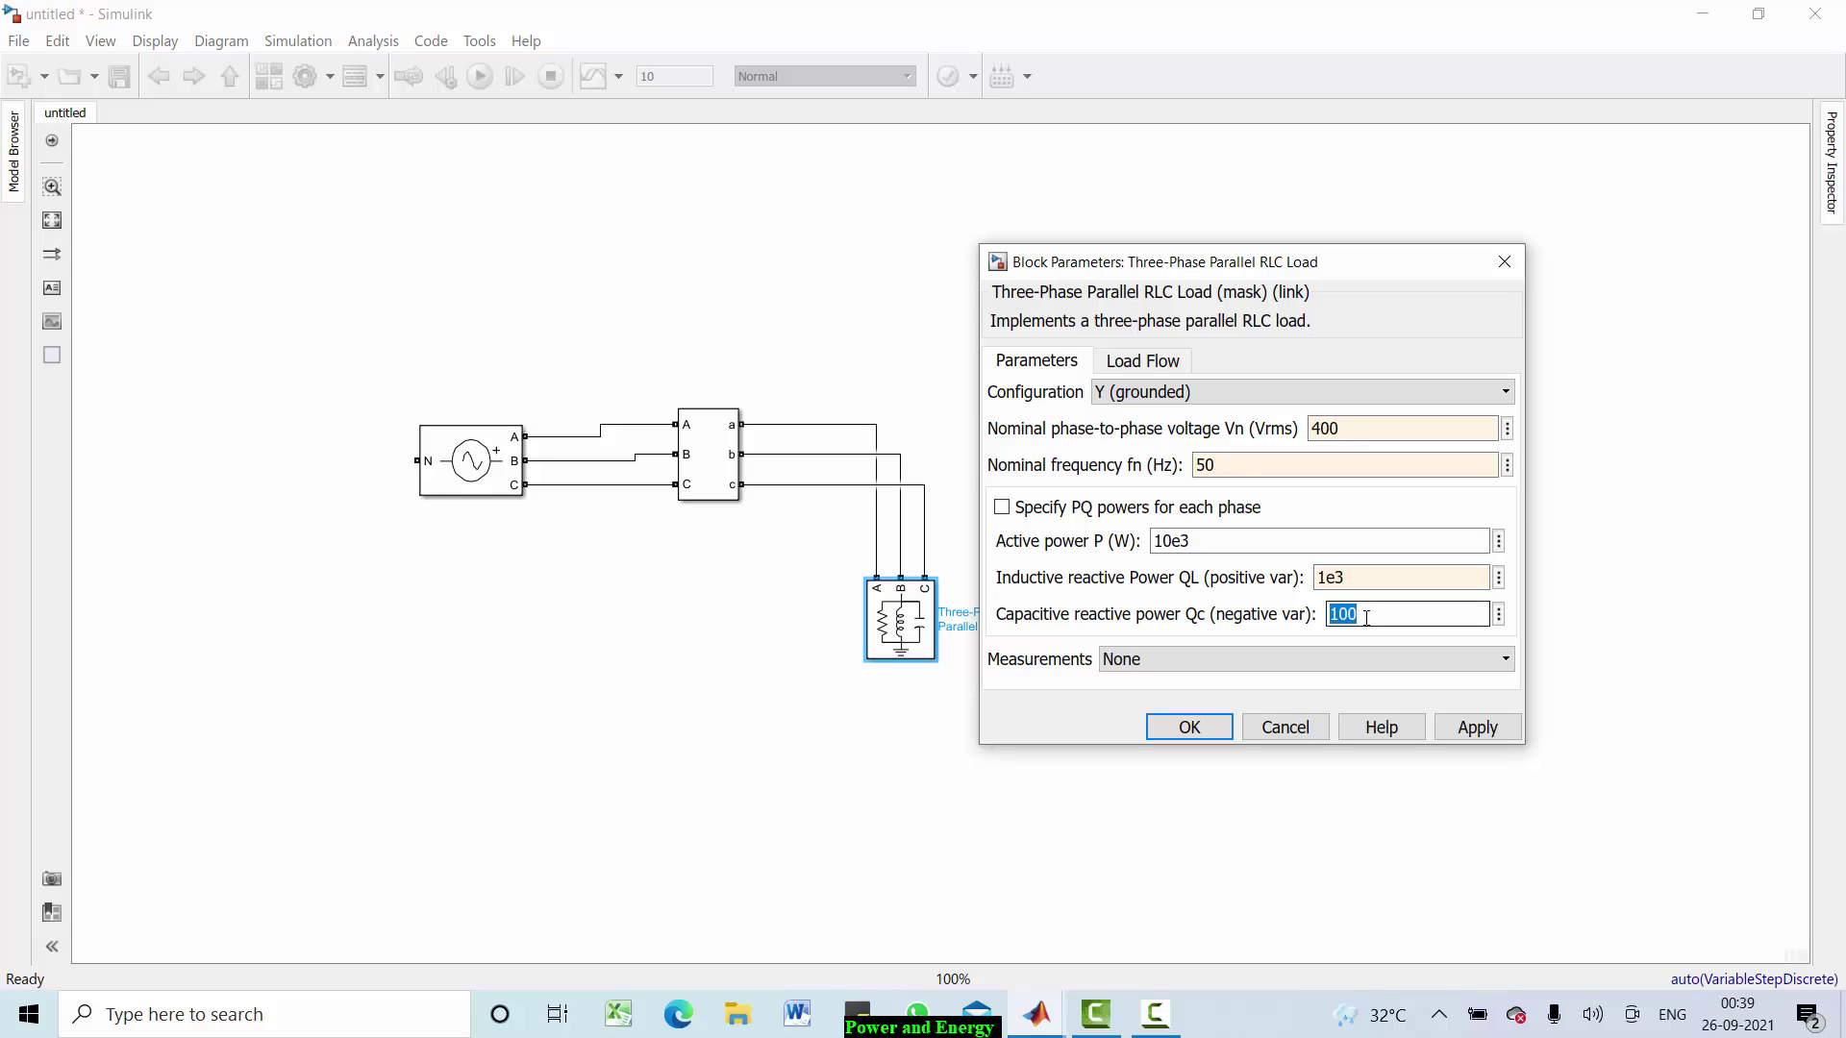
type("0")
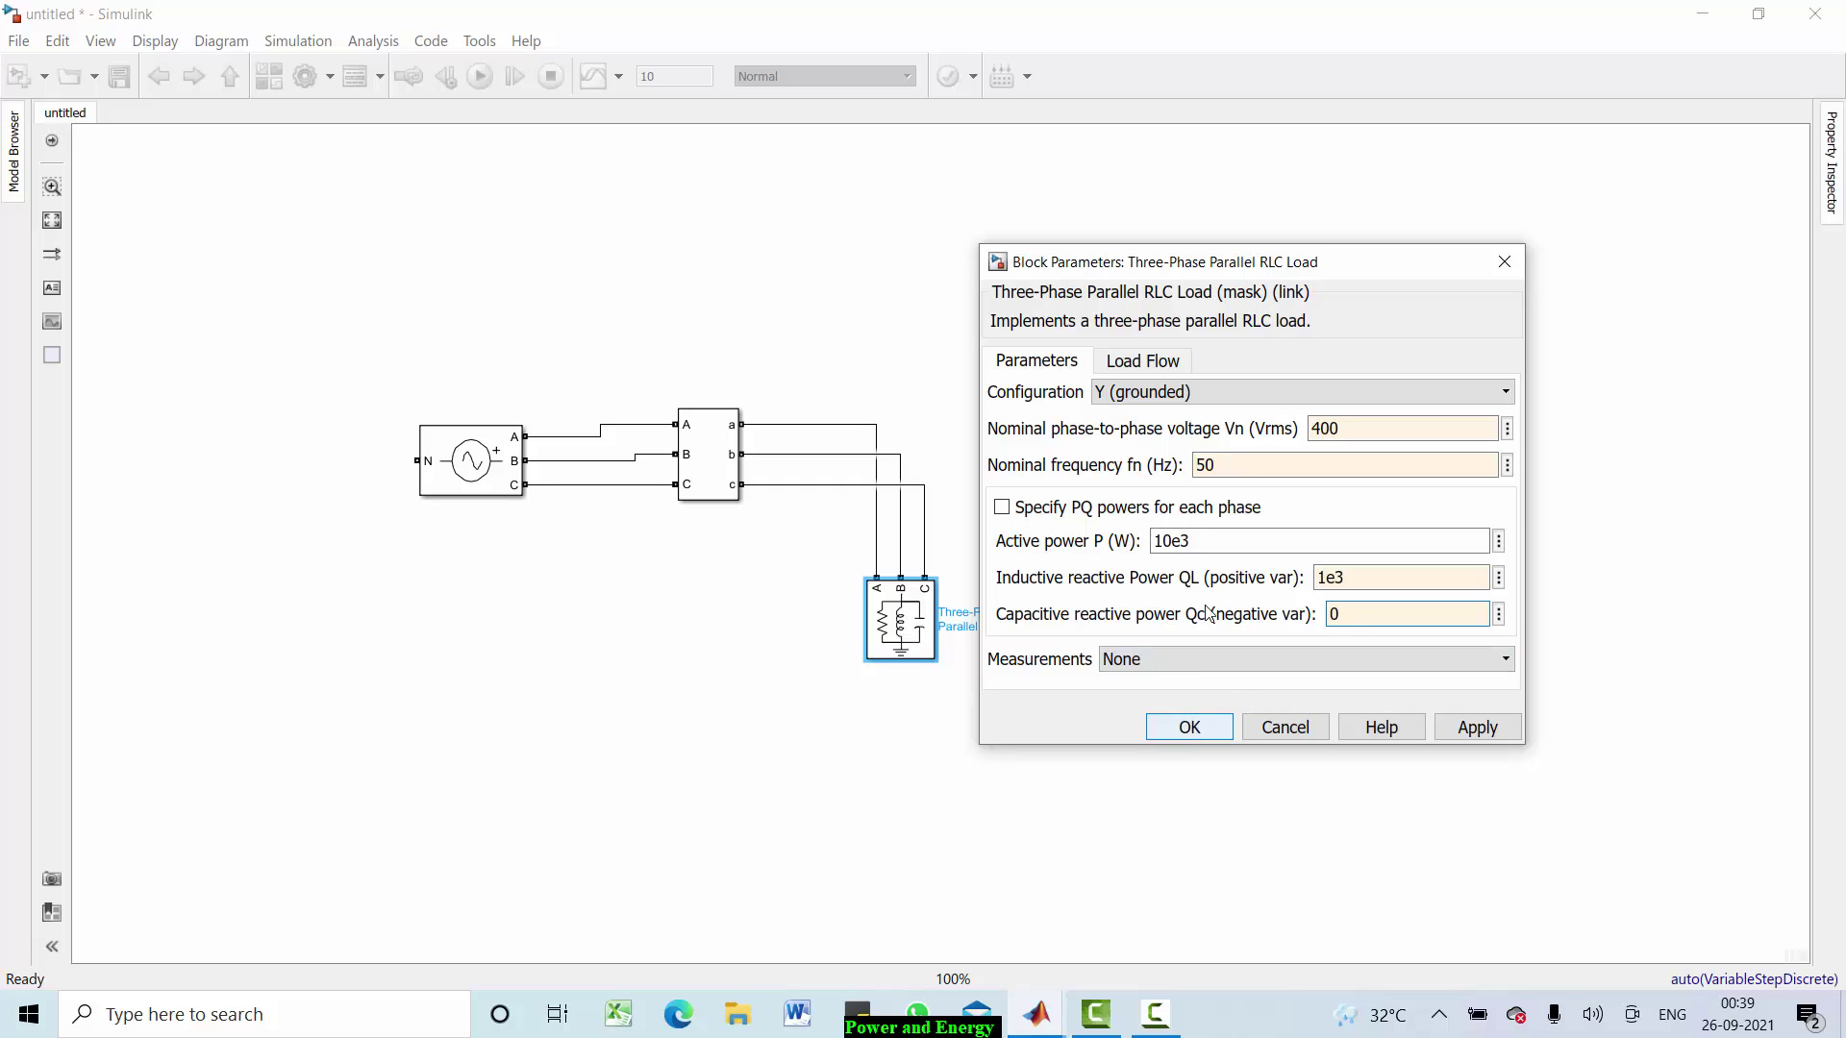
left_click(1150, 366)
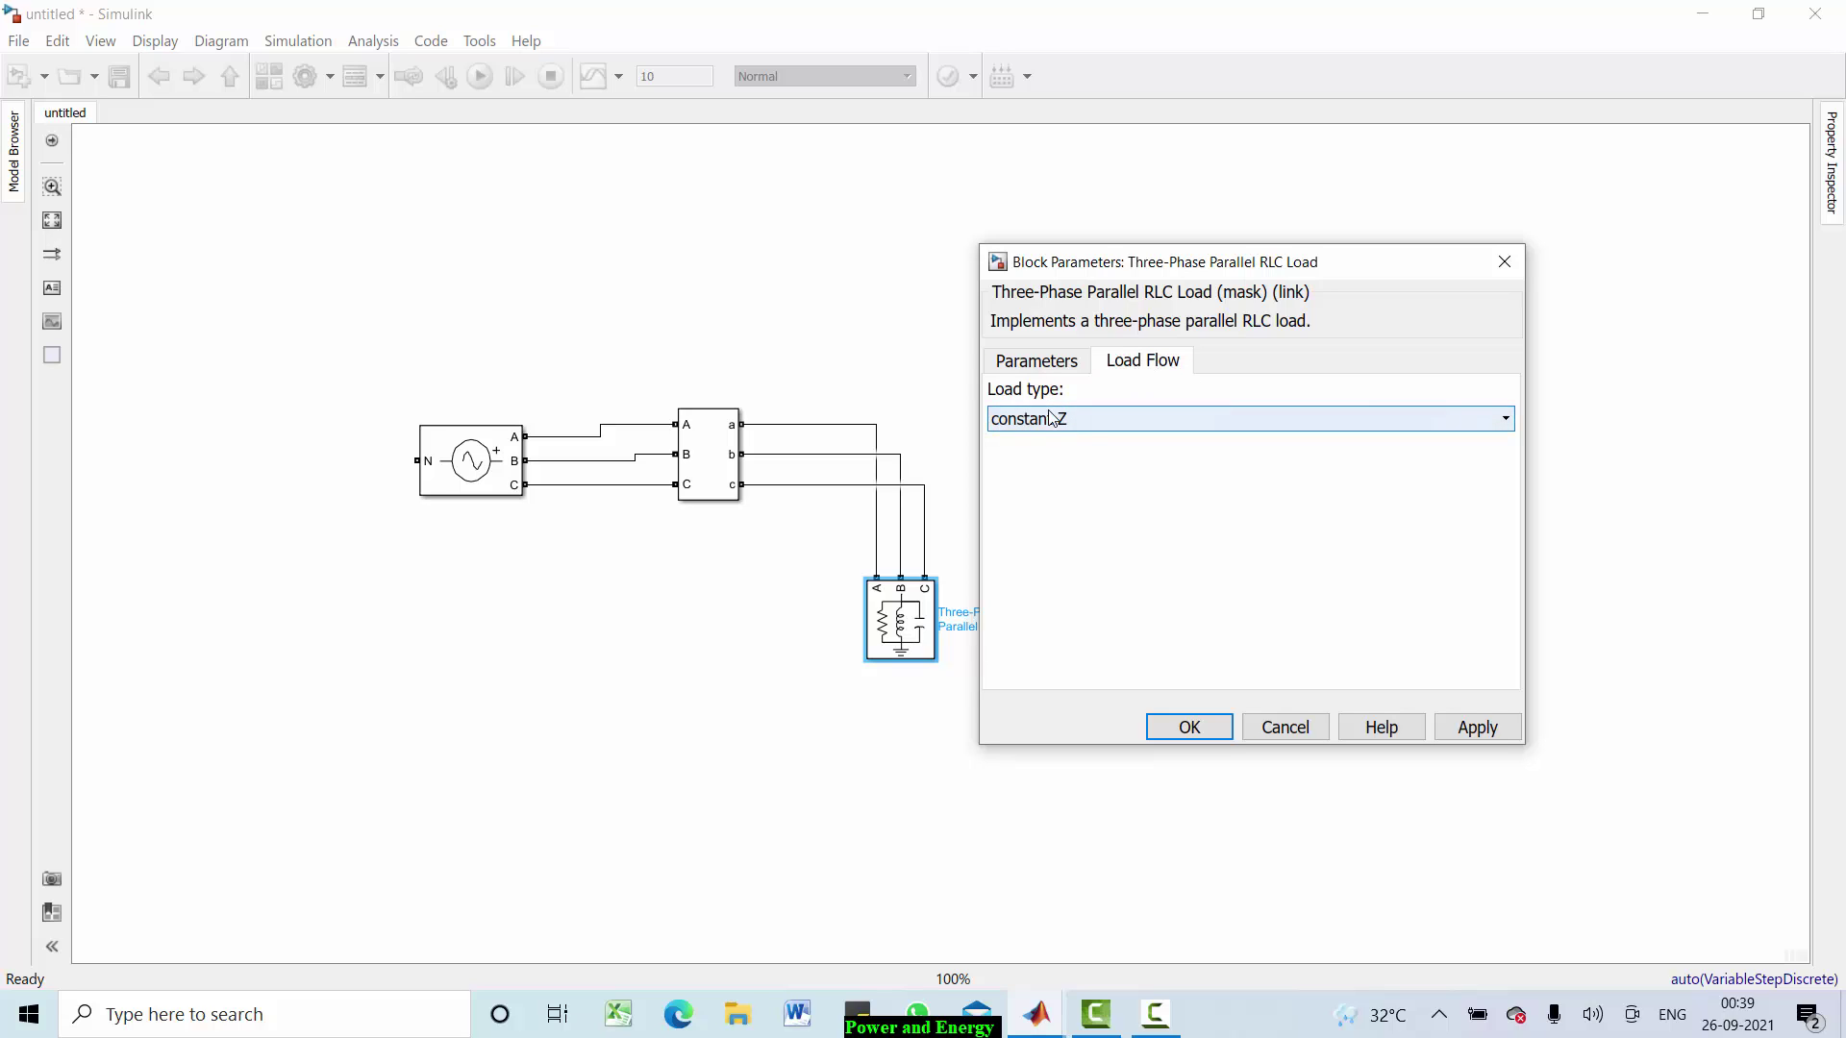
left_click(1199, 730)
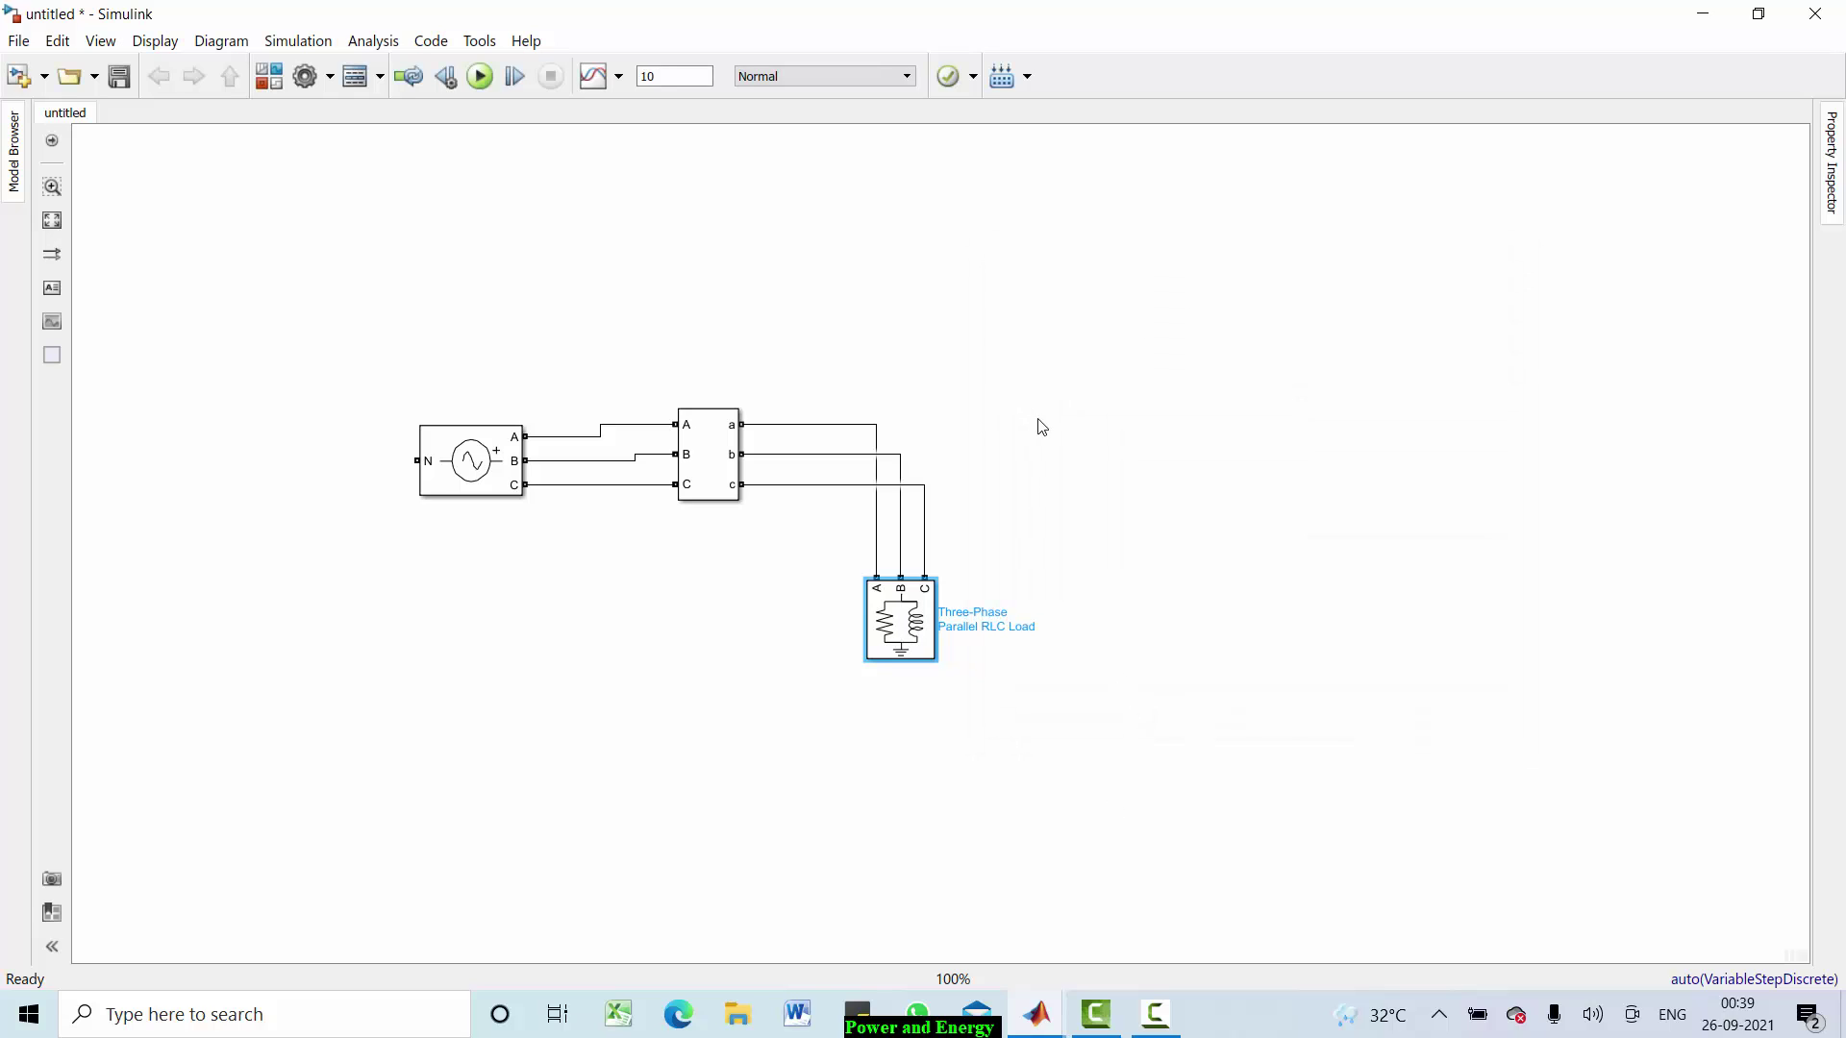
Step: Insert a Power (3ph, Instantaneous) block and place it in the free area above the RLC load circuit
left_click(1080, 448)
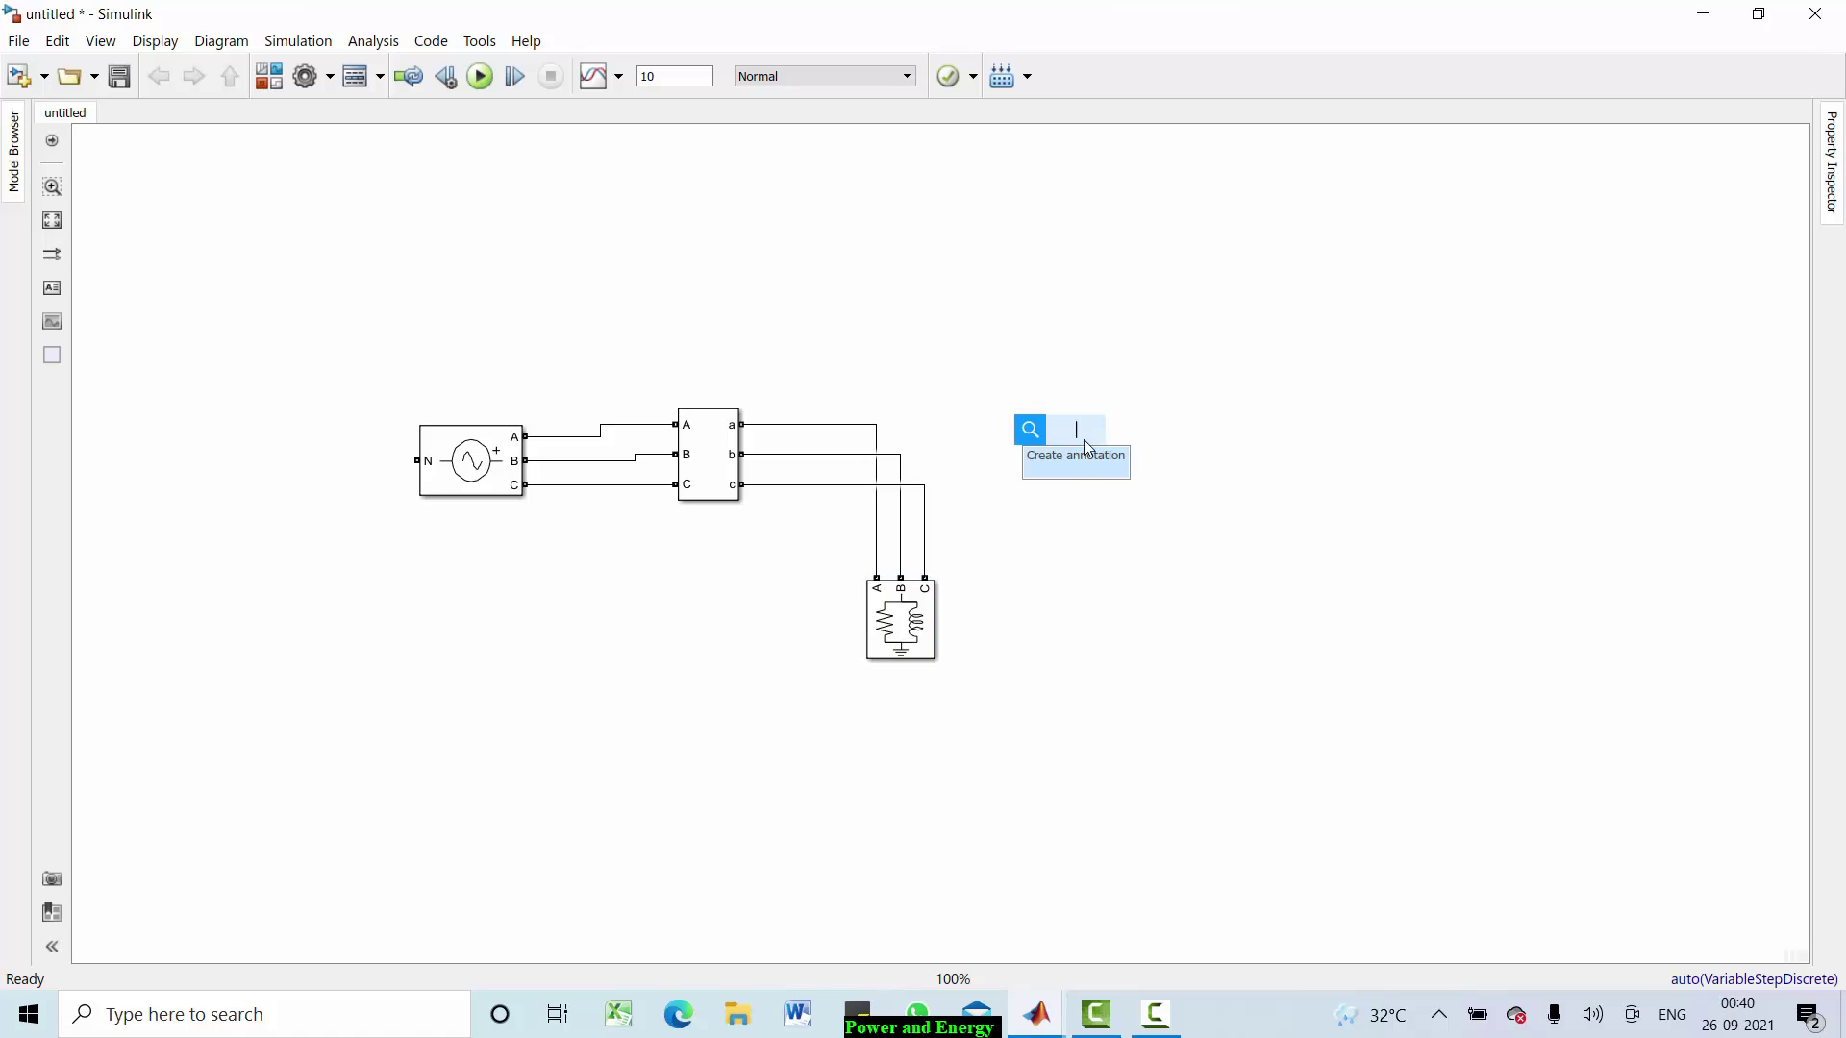
type("power")
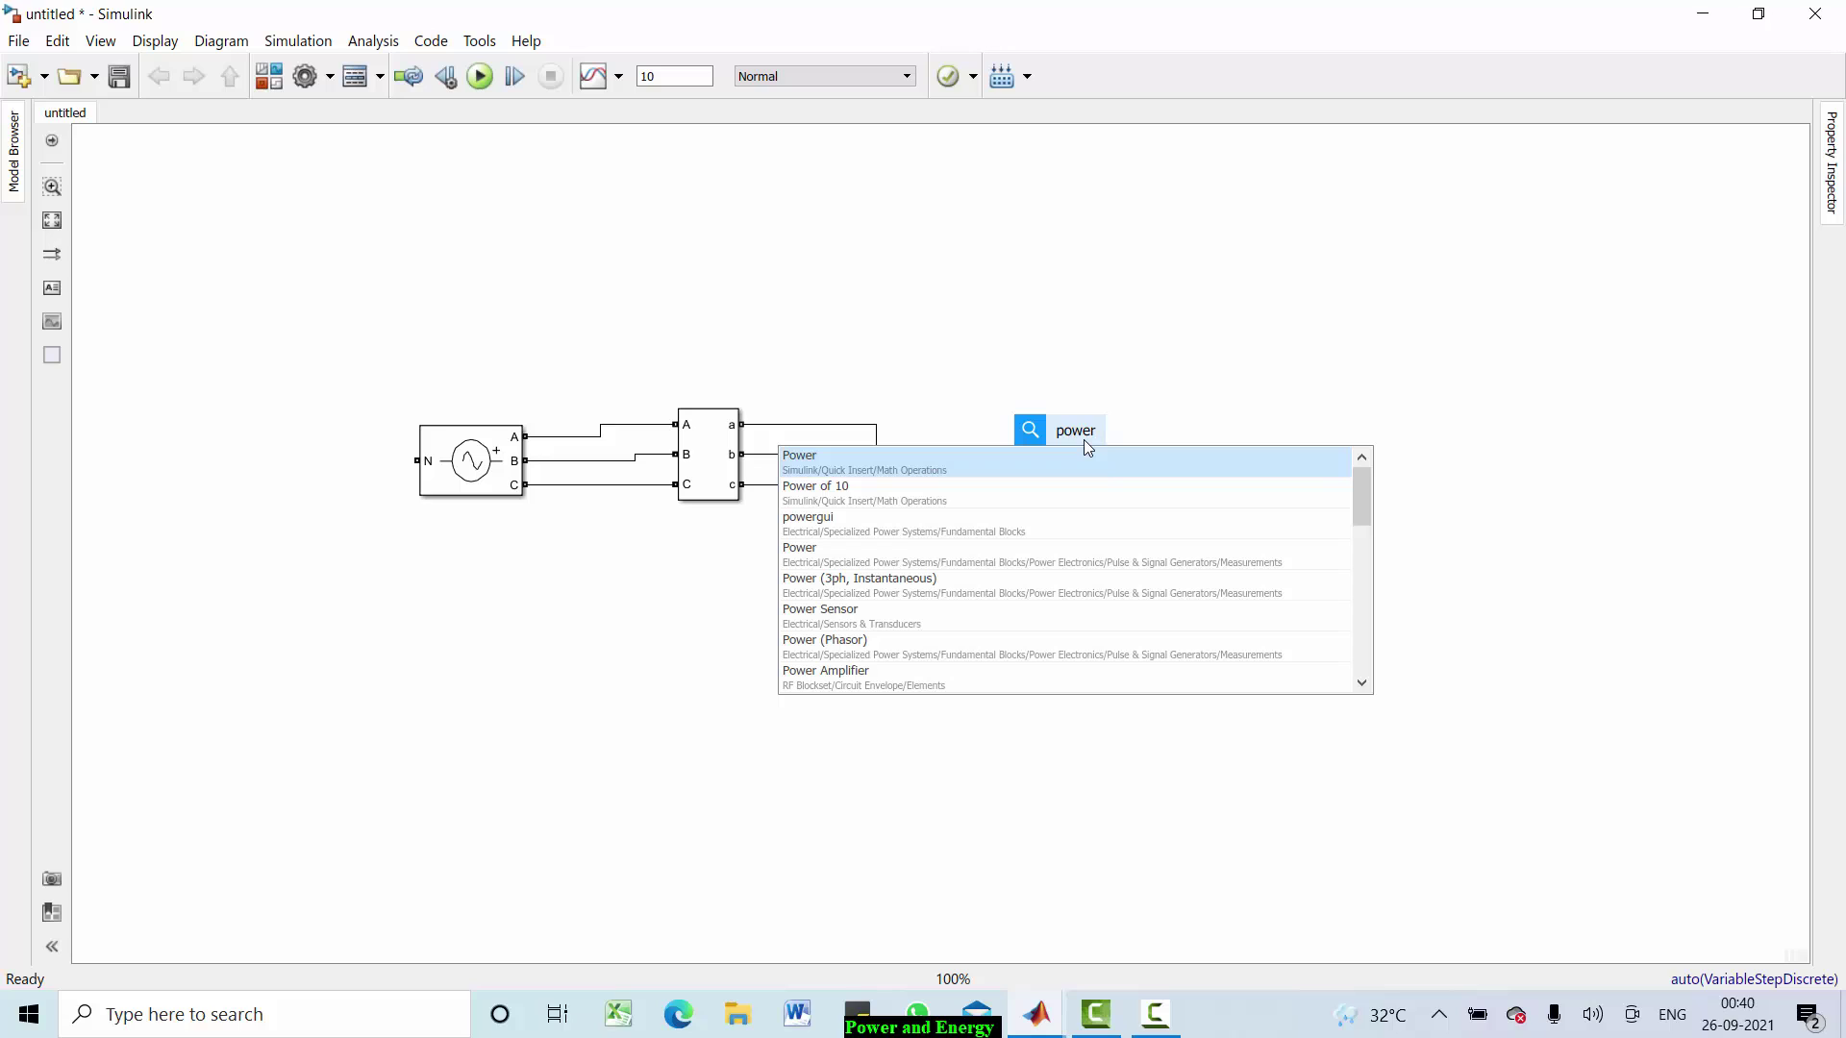
left_click(904, 585)
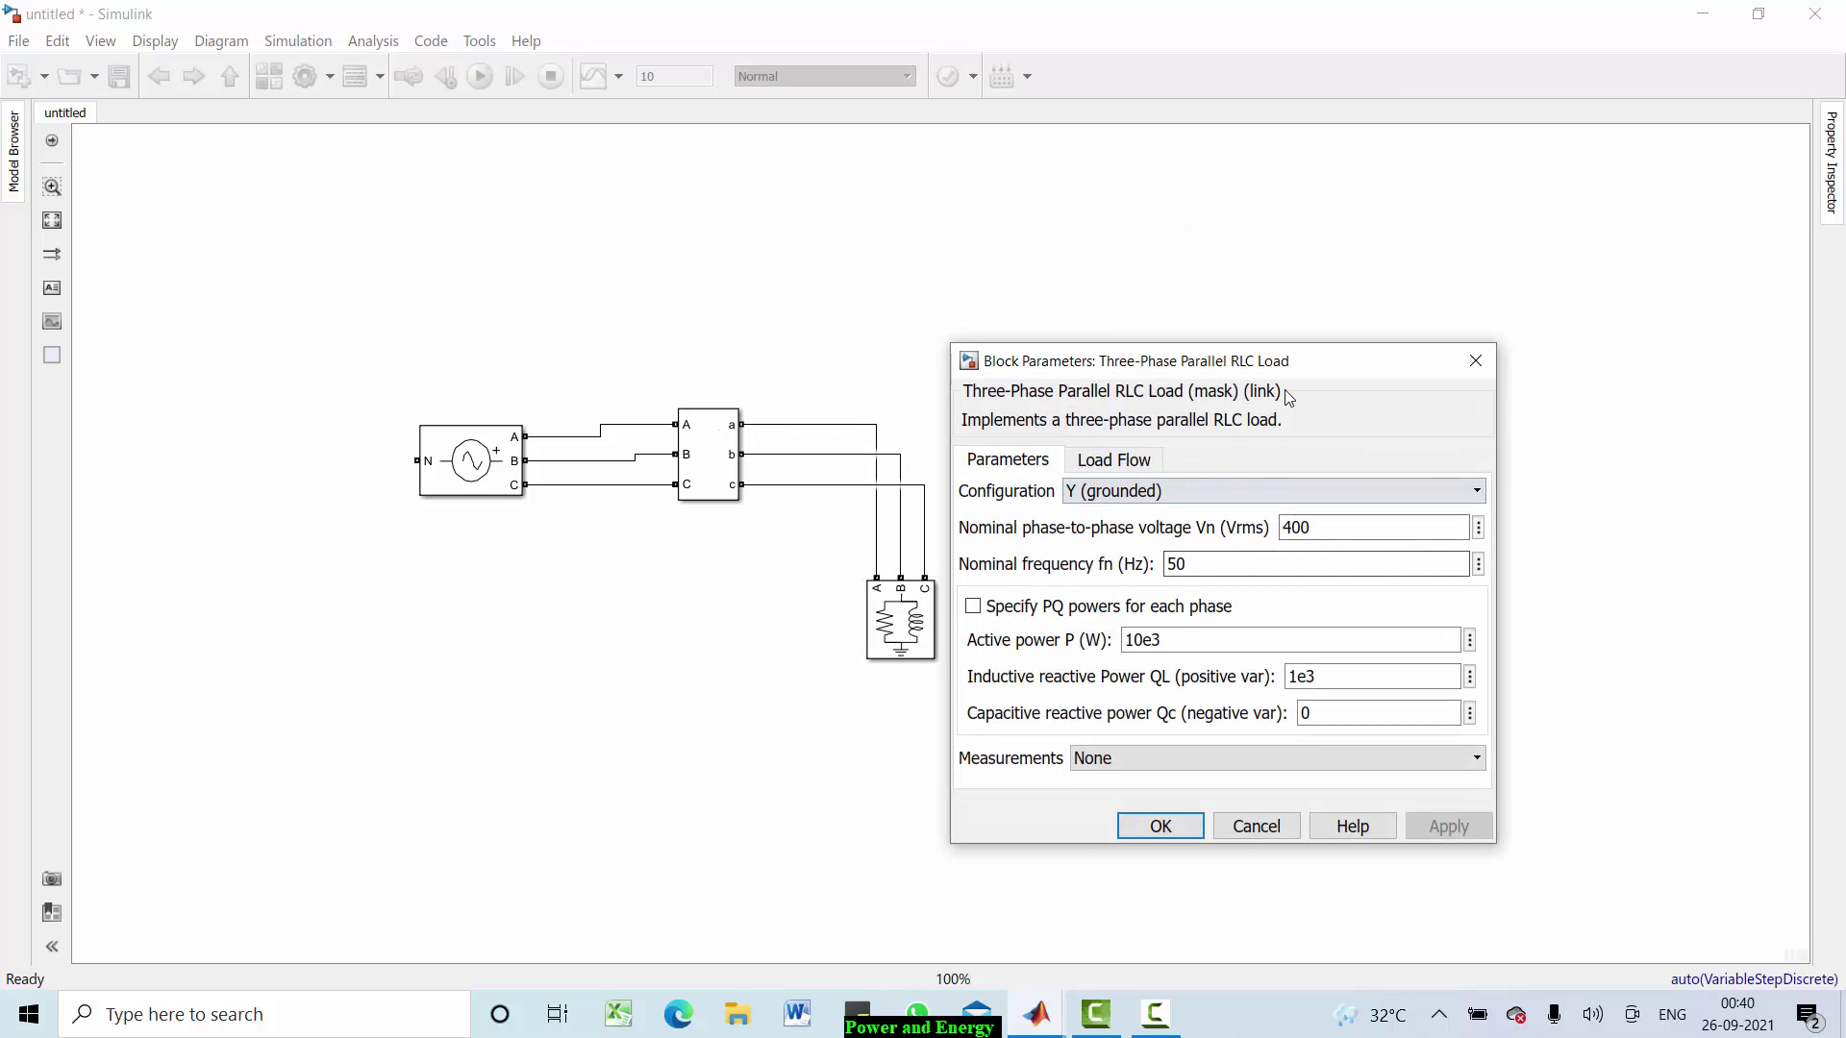
left_click(1476, 361)
left_click_drag(1062, 298, 1081, 249)
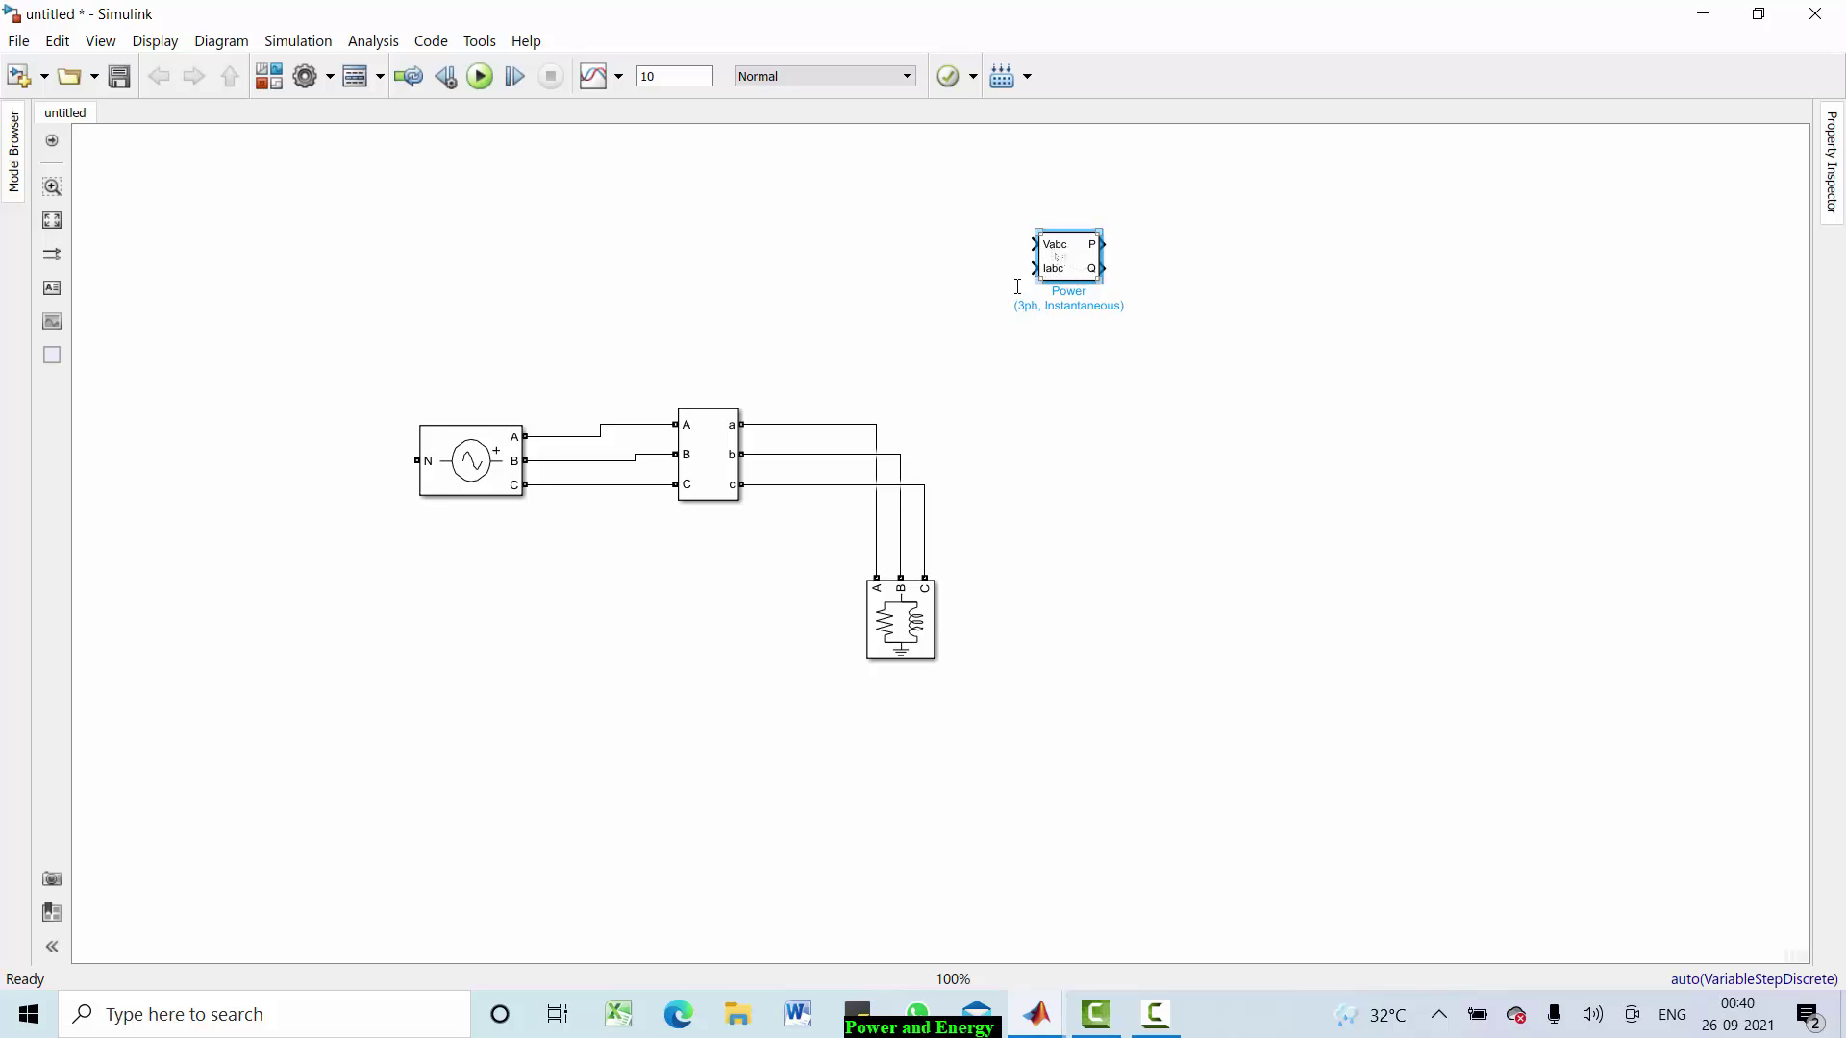
Step: Add a Simulink Signal Routing From block beside the power block and set its Goto tag to Vabc, updating the tags
double_click(894, 280)
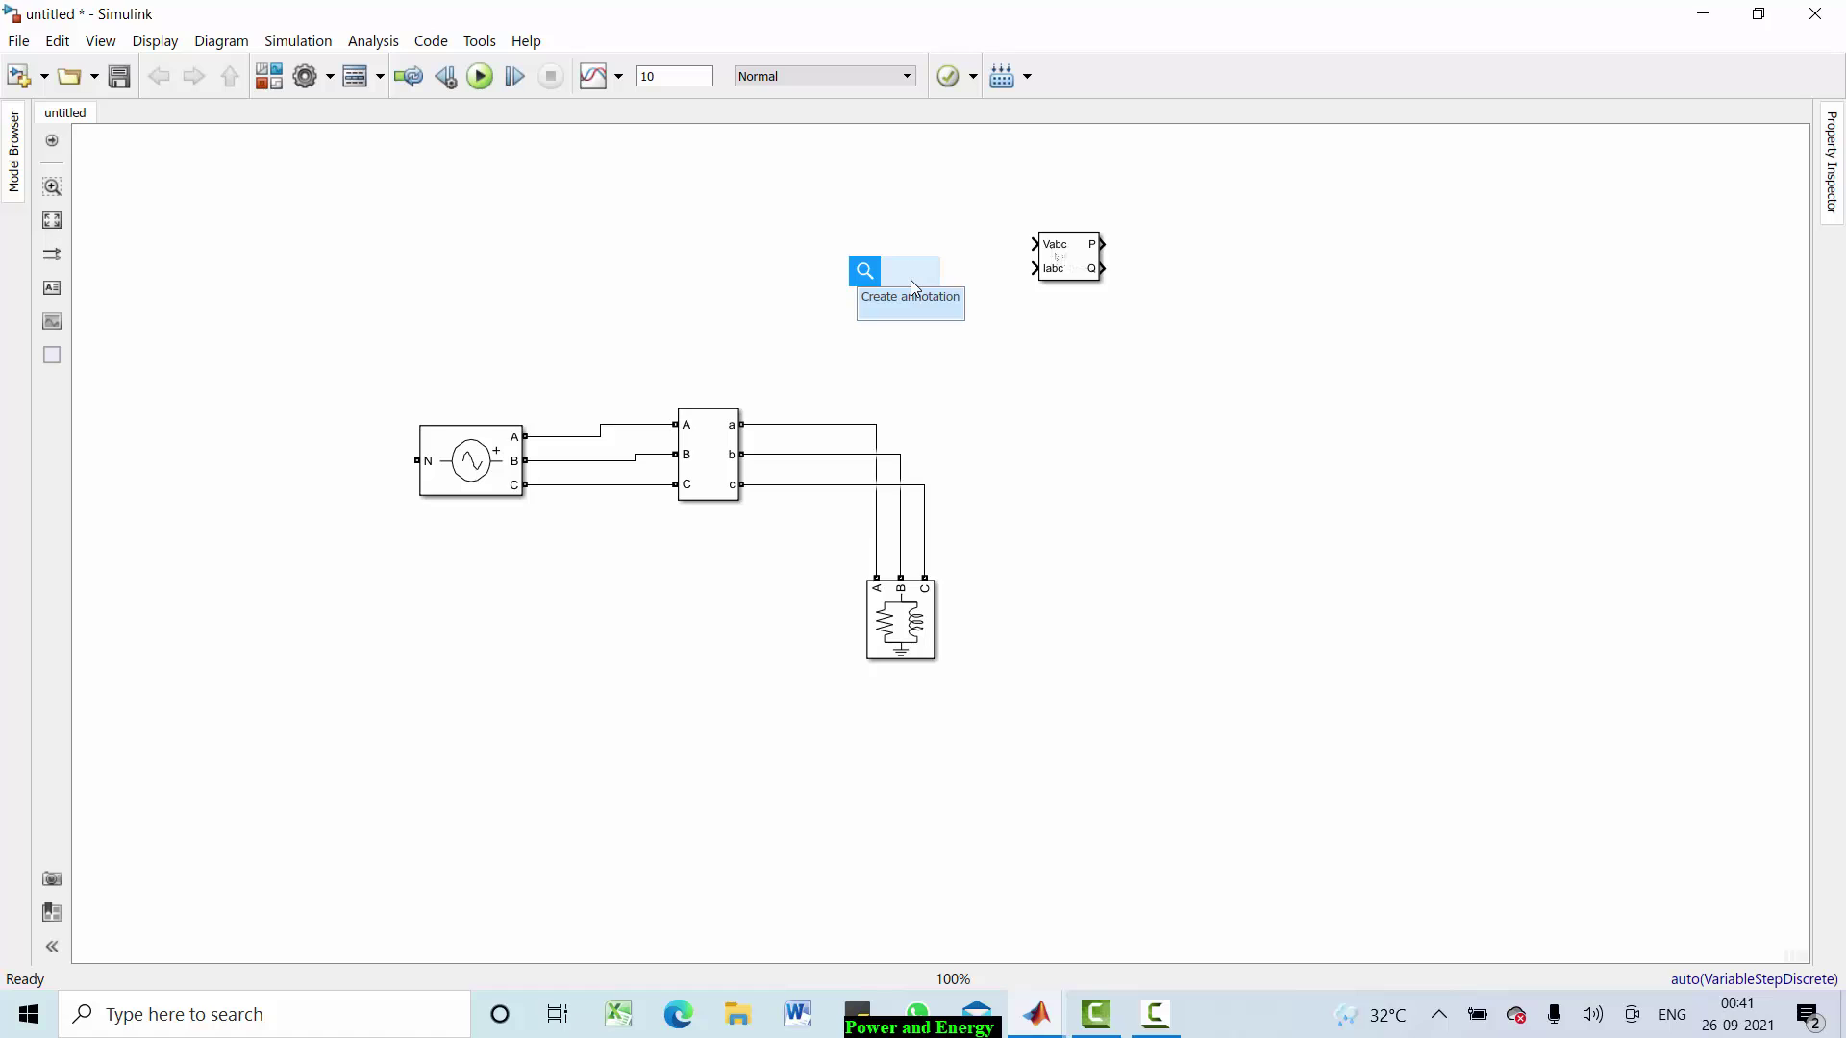
type("from")
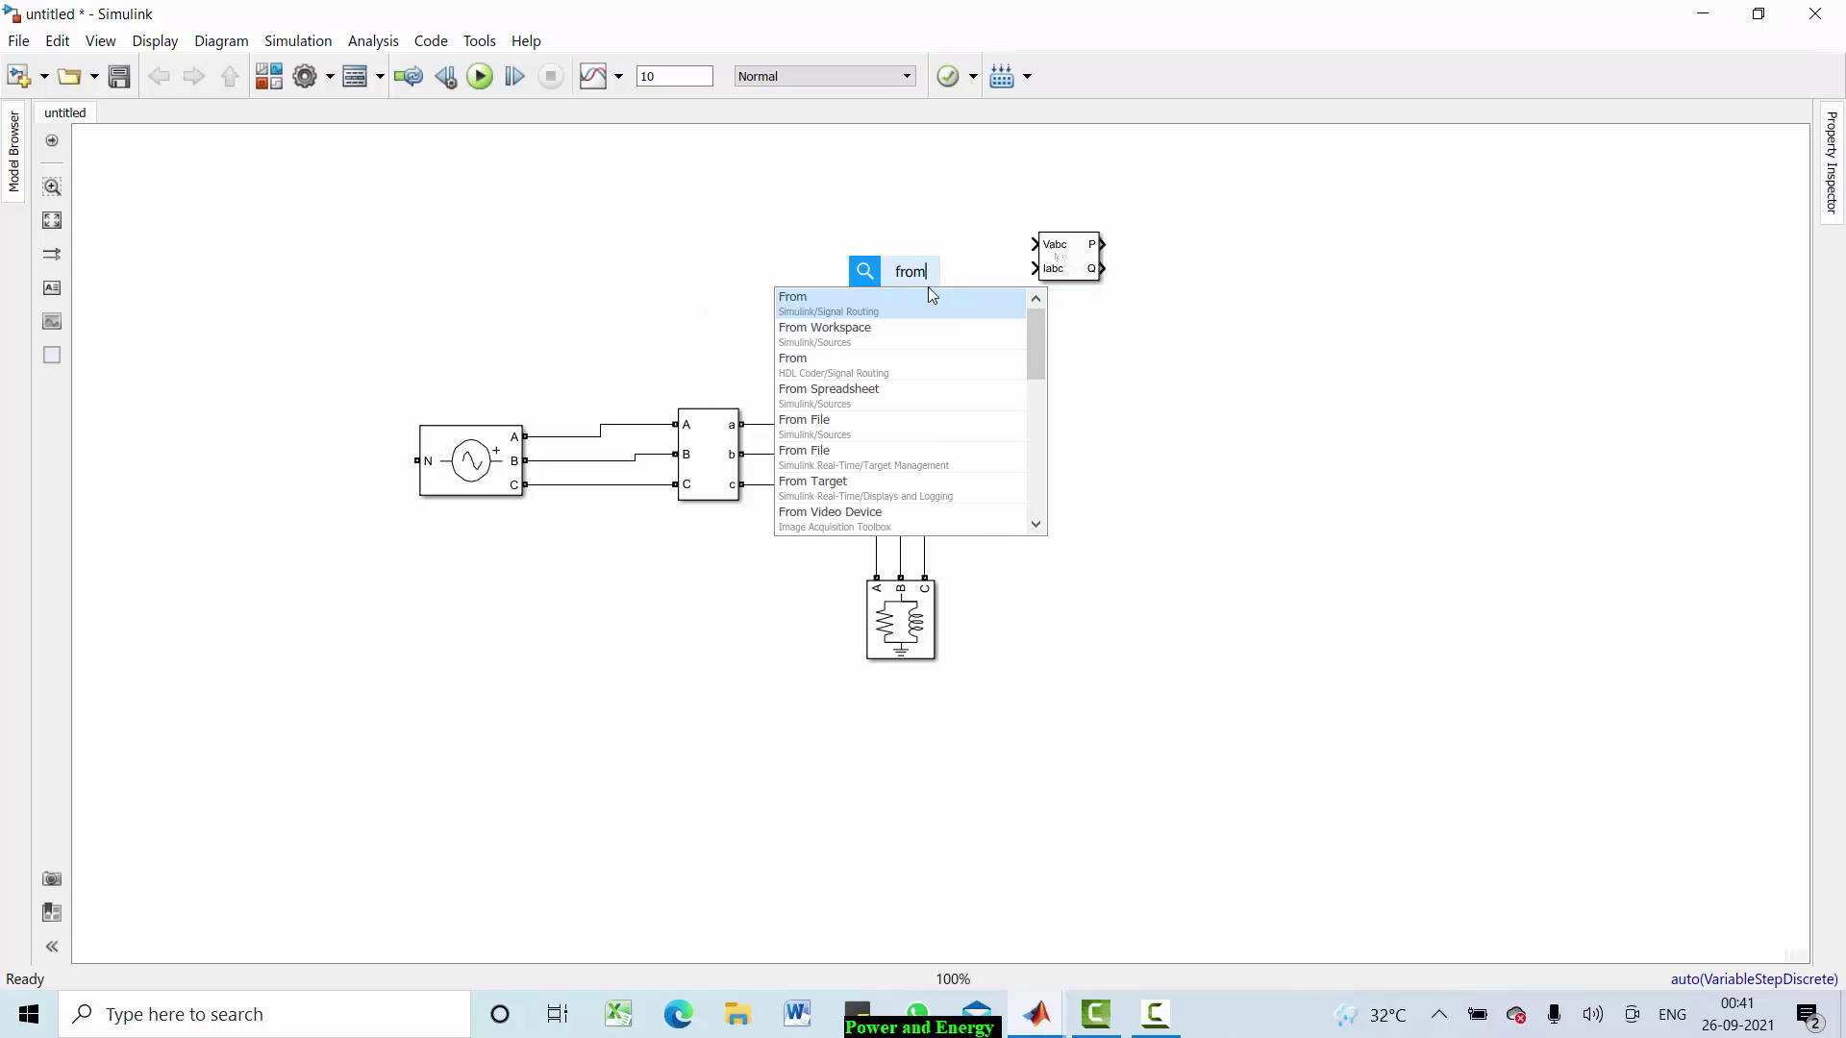
left_click(806, 306)
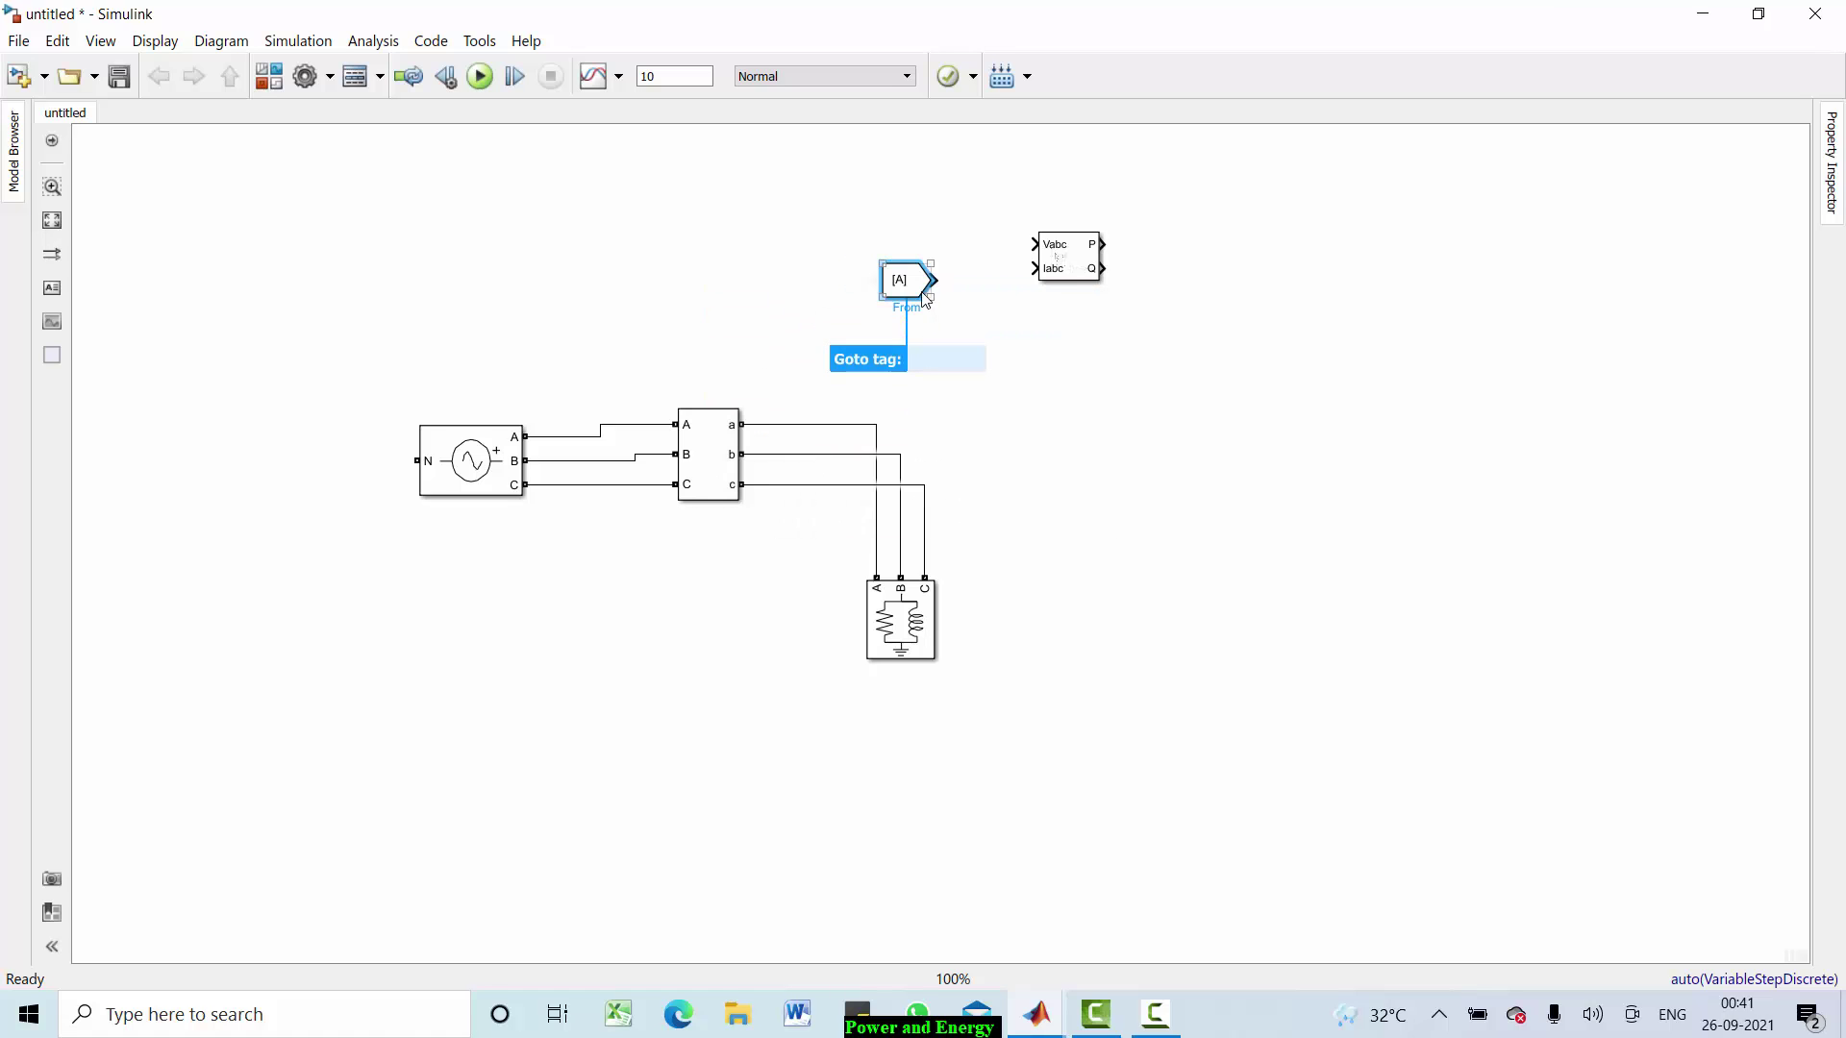
left_click_drag(894, 284, 846, 269)
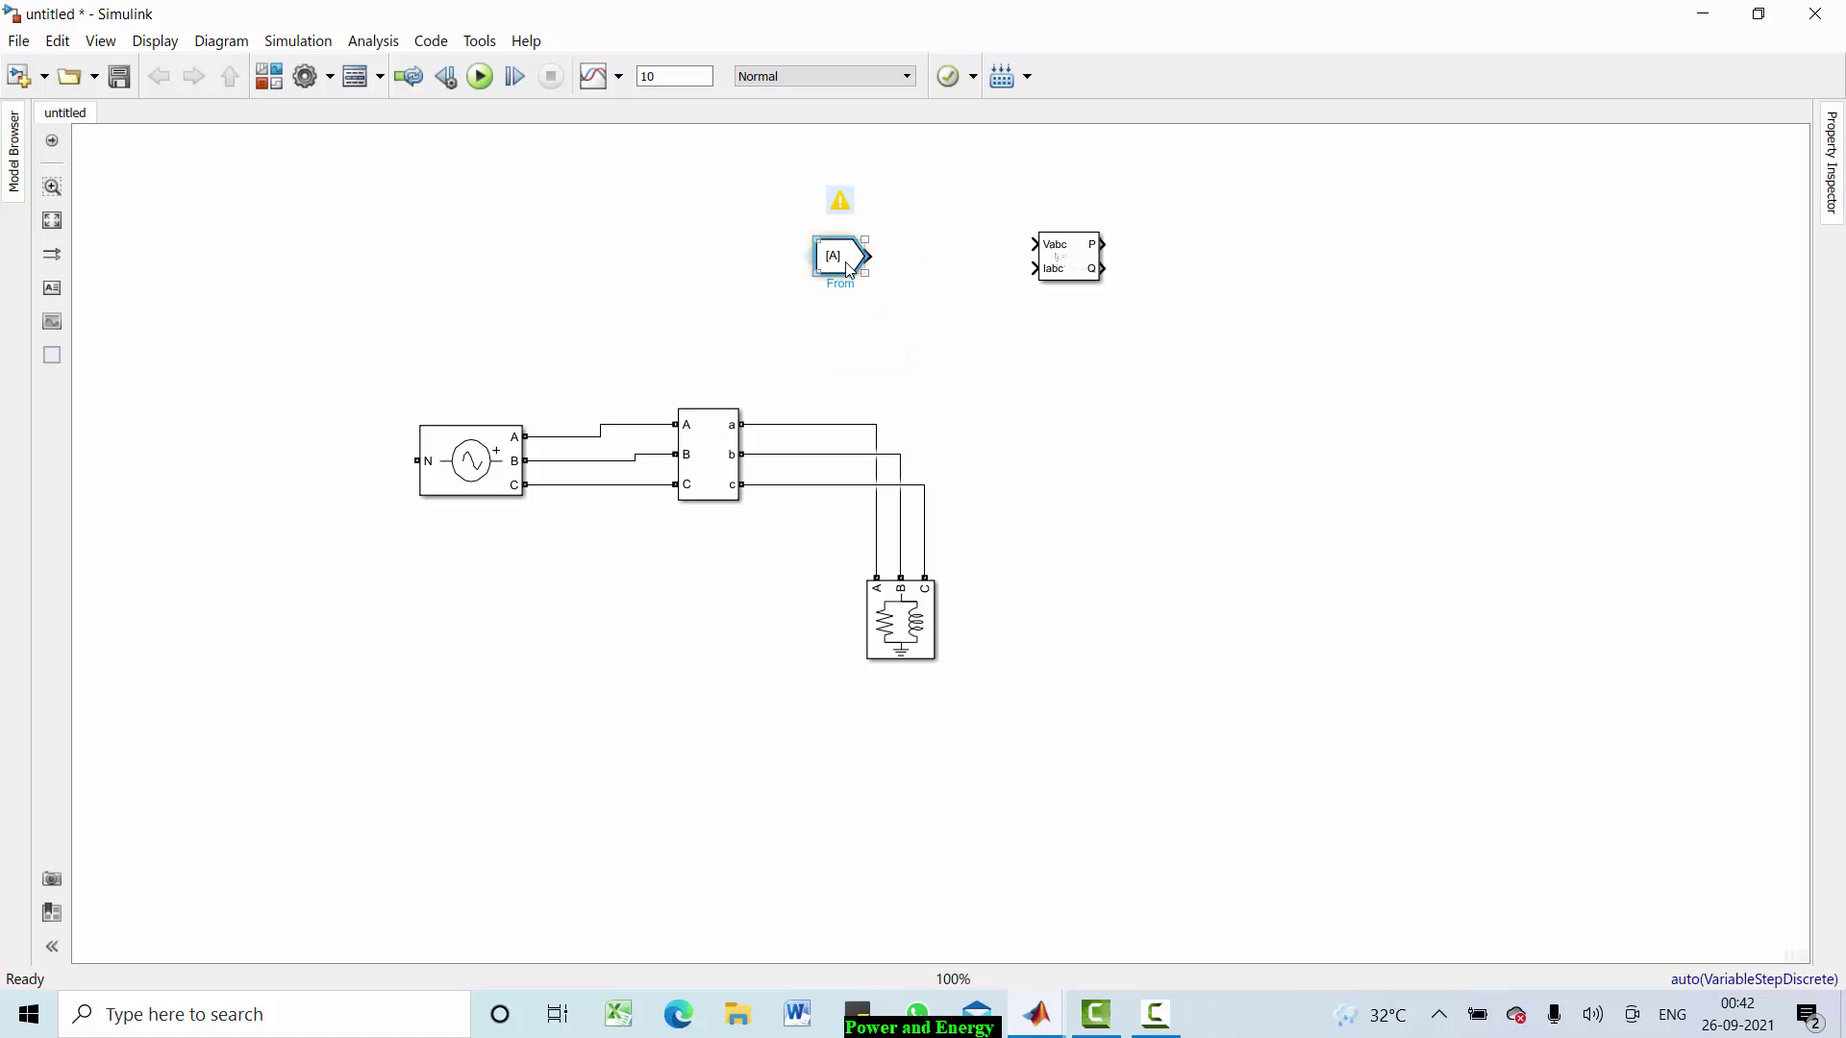
double_click(846, 270)
double_click(998, 251)
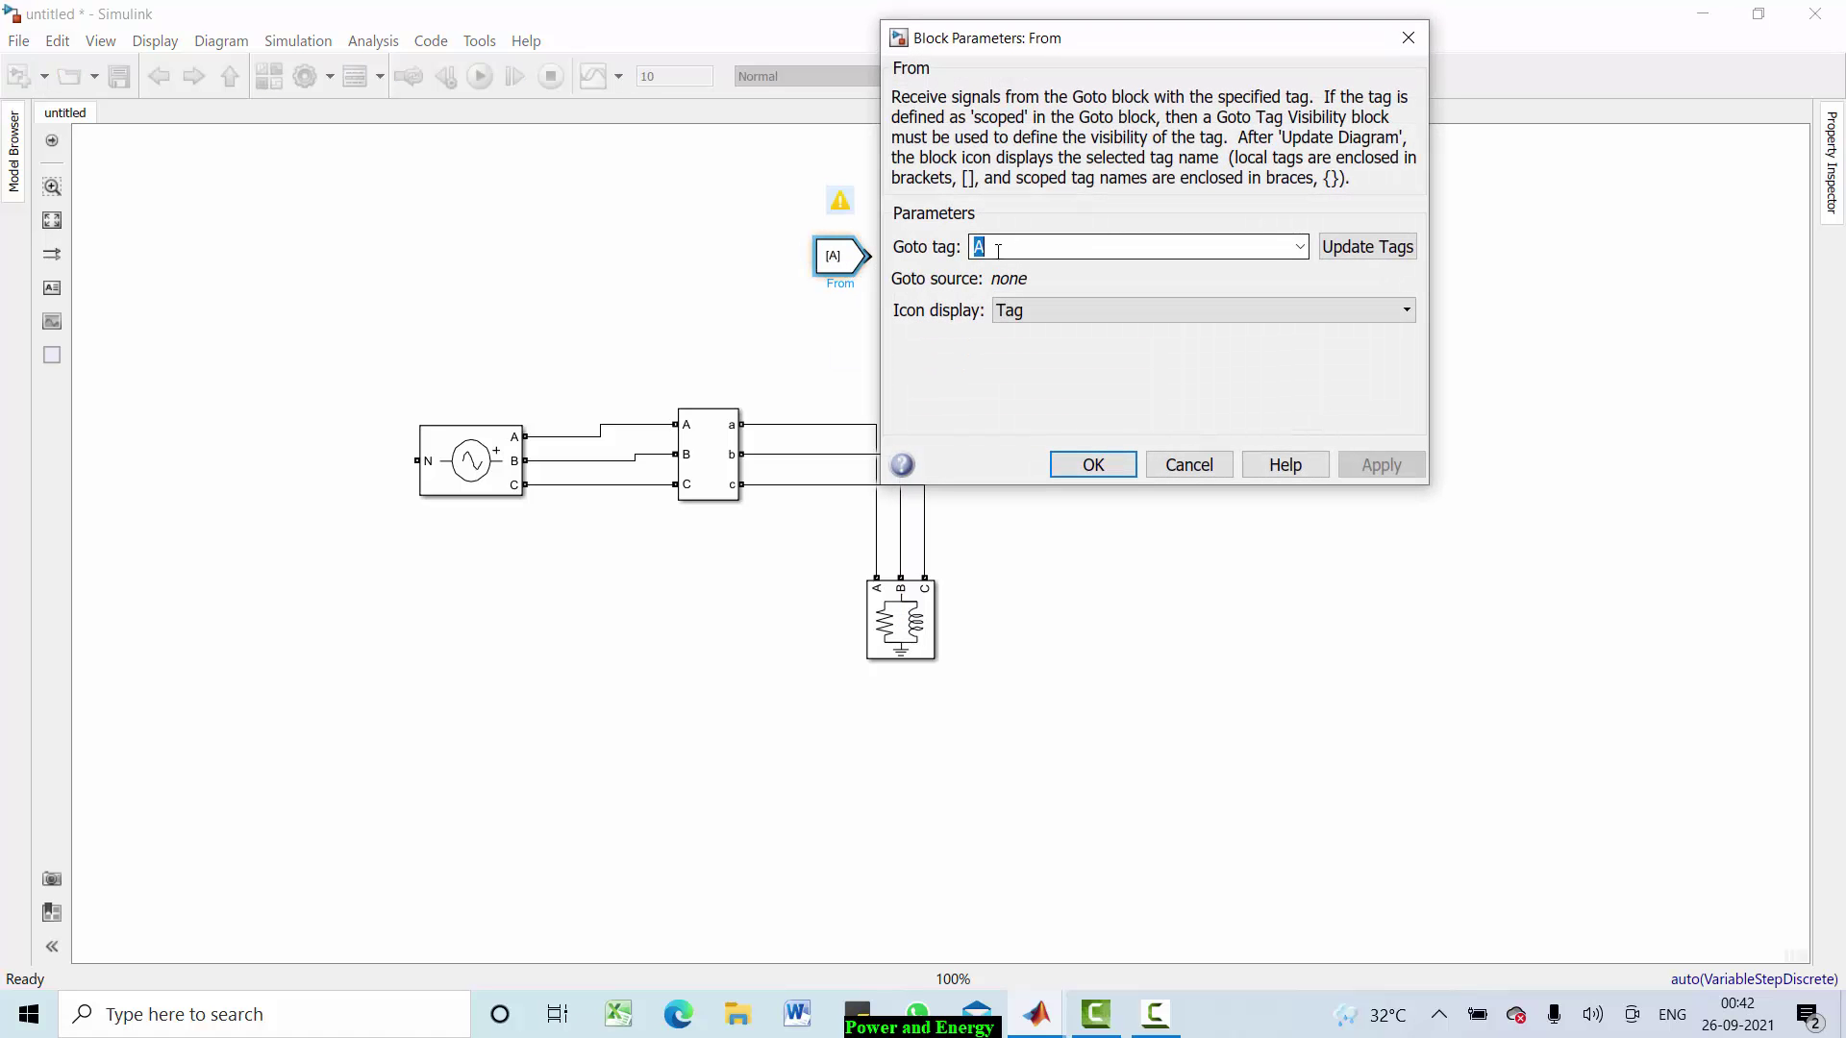
key("BackSpace")
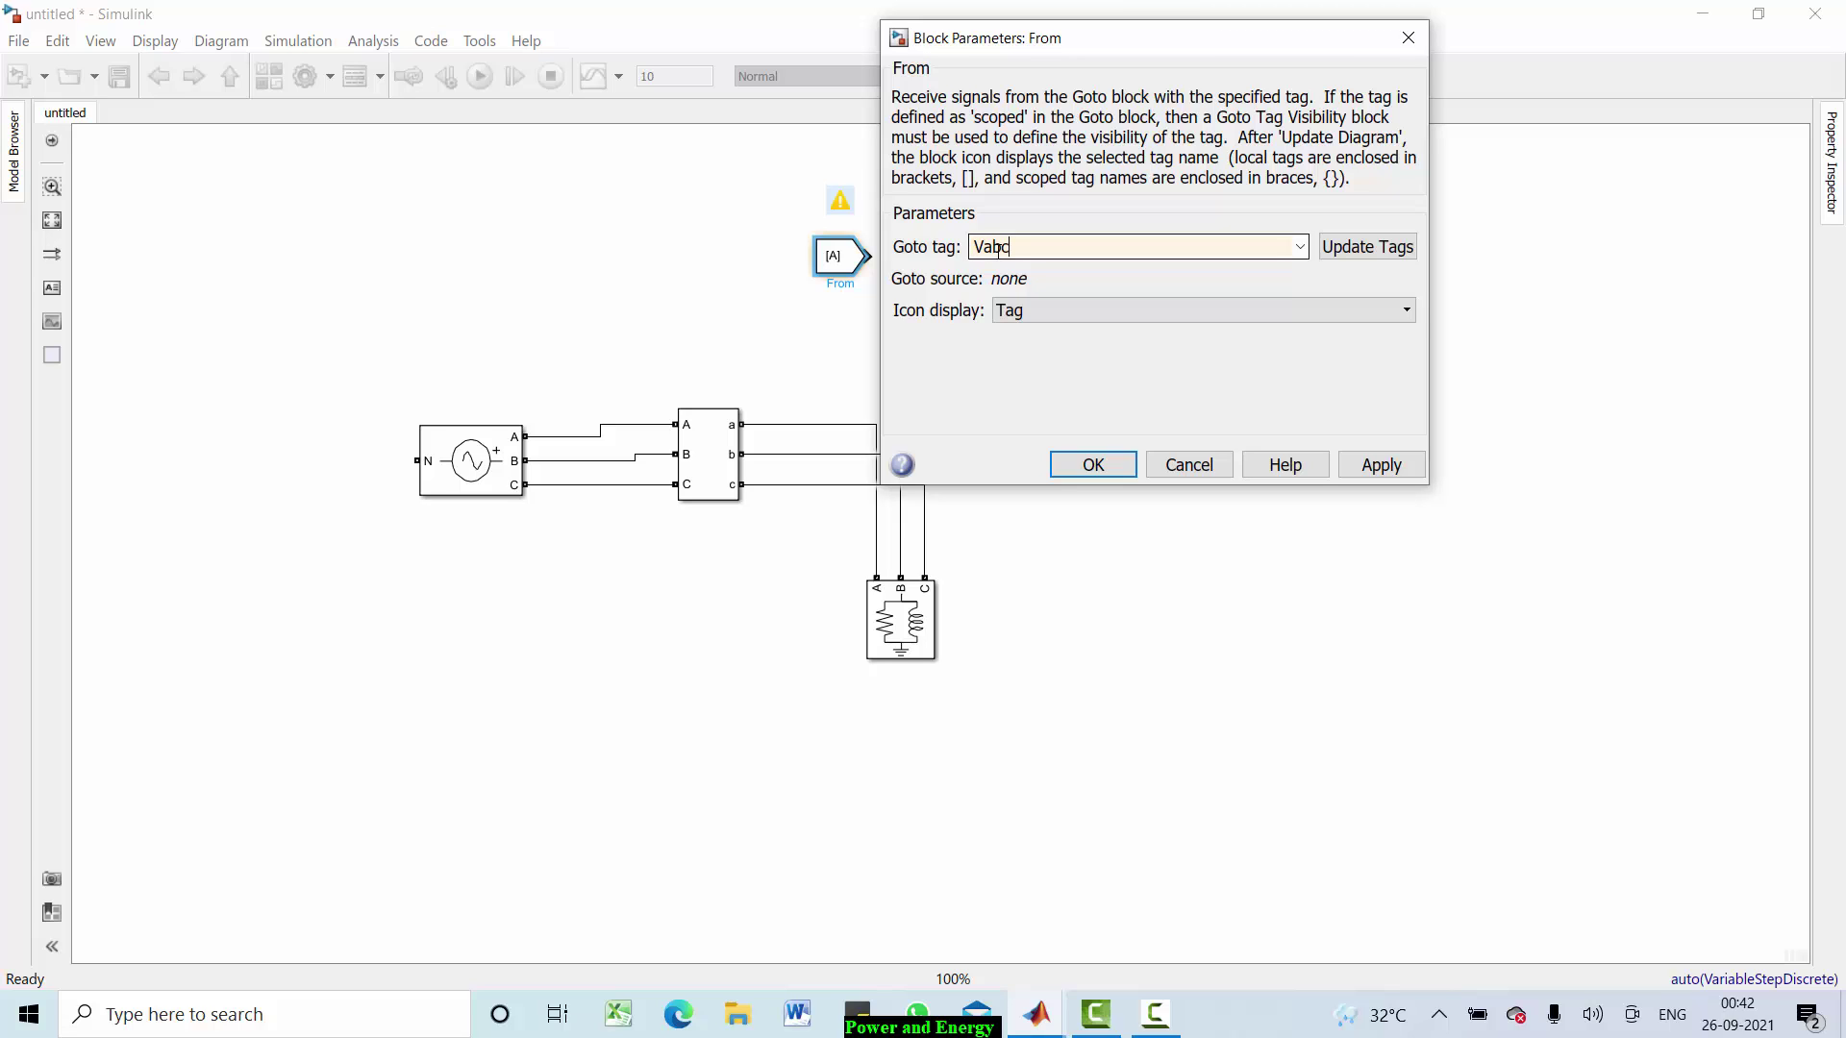
left_click(1344, 250)
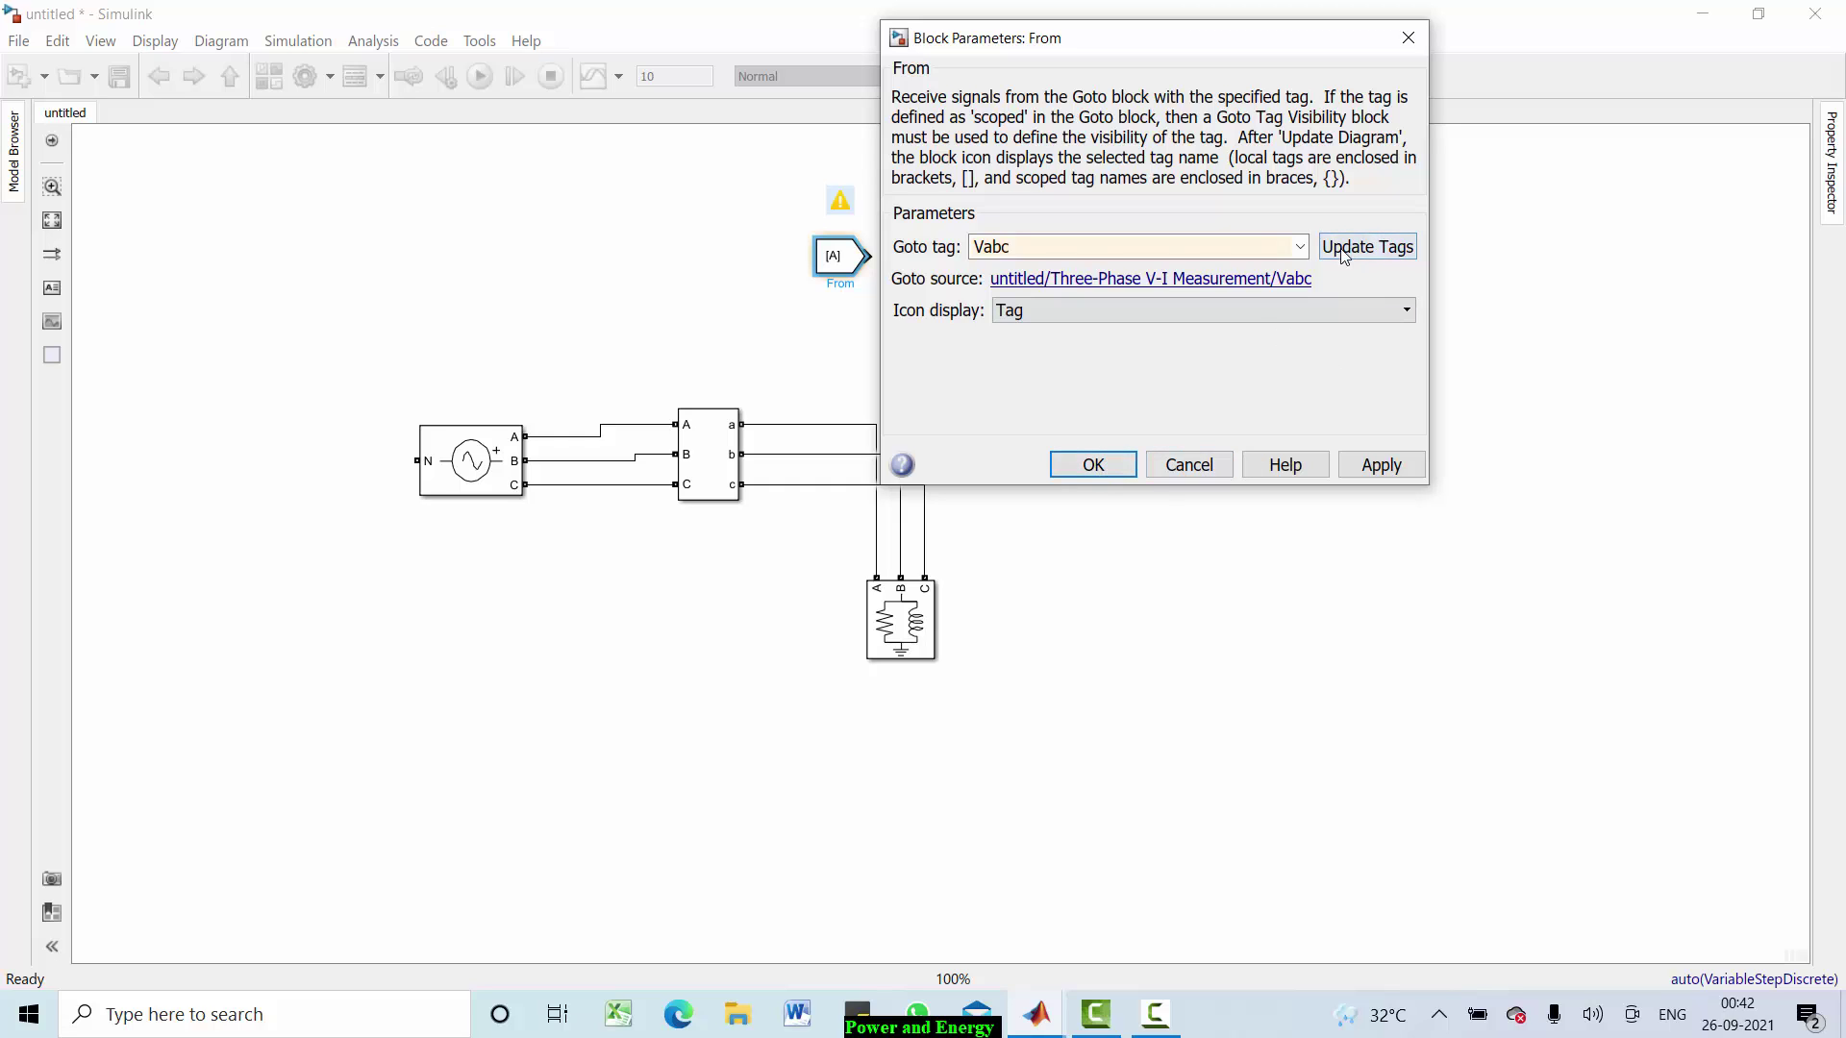
left_click(1118, 468)
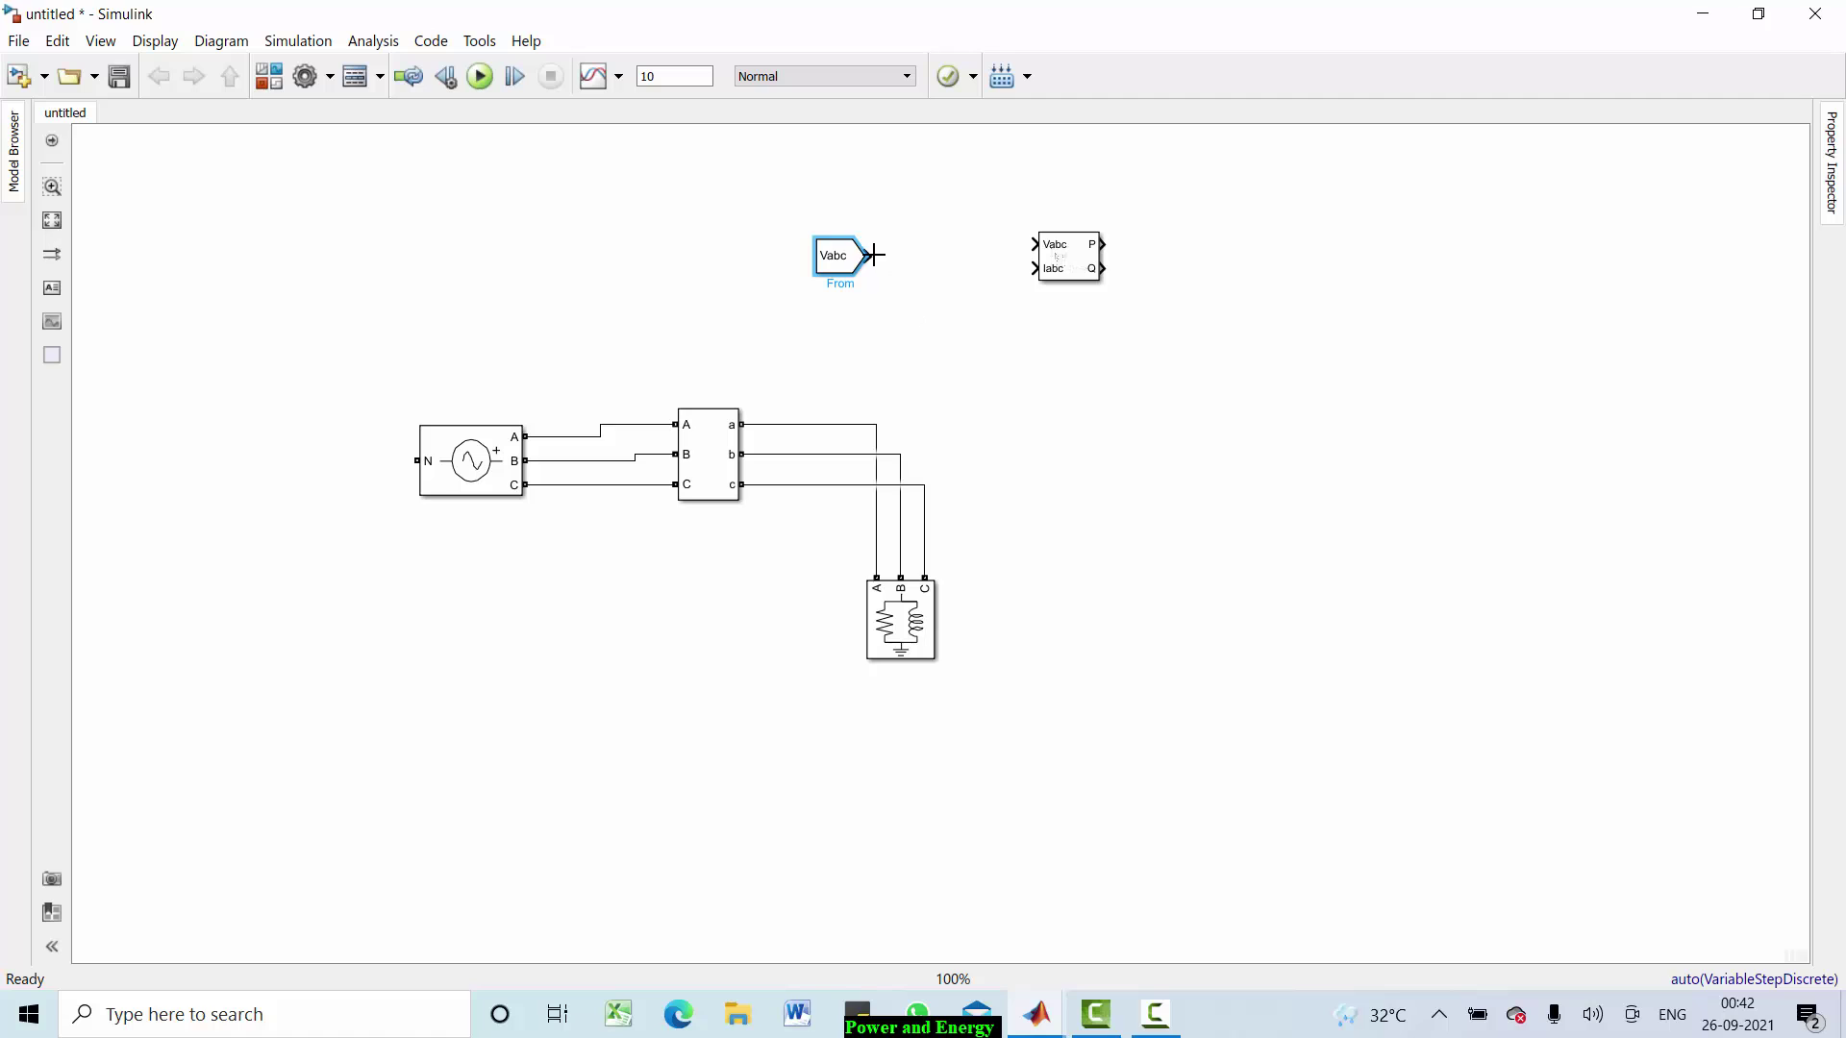
Step: Connect the Vabc From block to the power block's Vabc input and move it level with that input
left_click_drag(867, 256, 1035, 245)
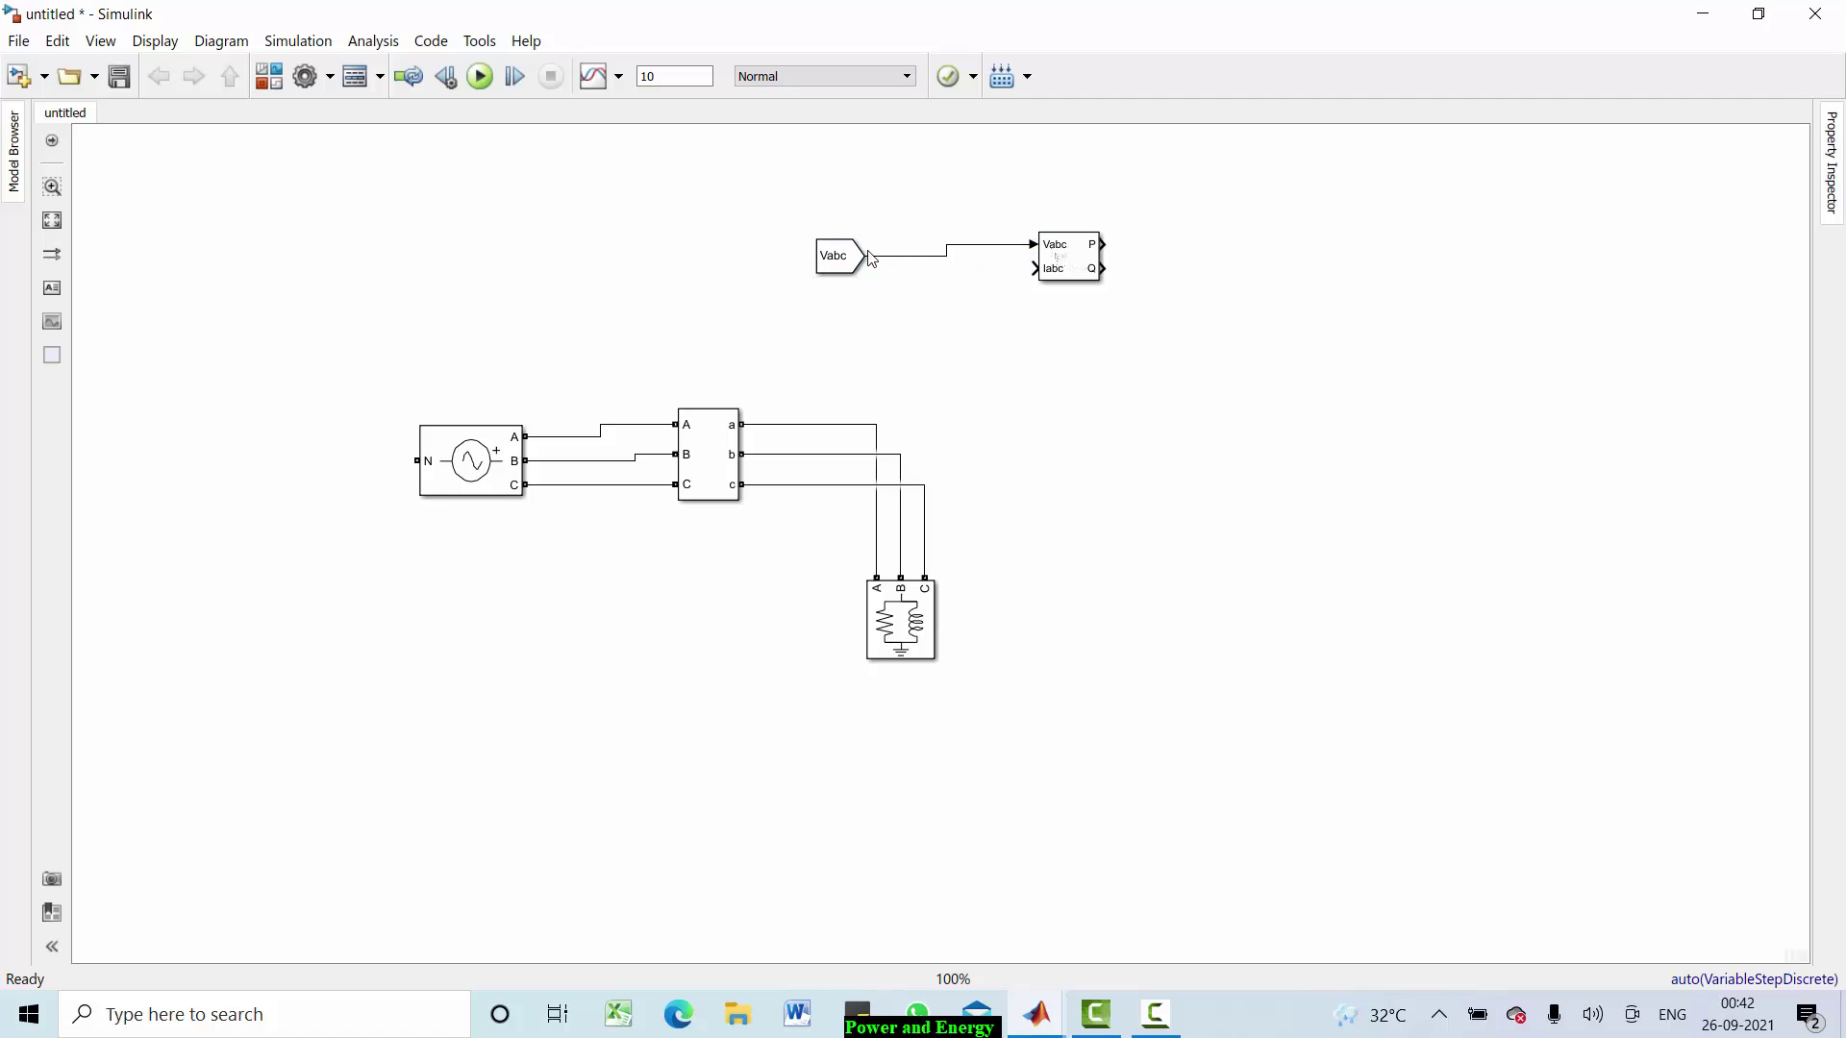
left_click_drag(866, 256, 933, 245)
left_click(914, 306)
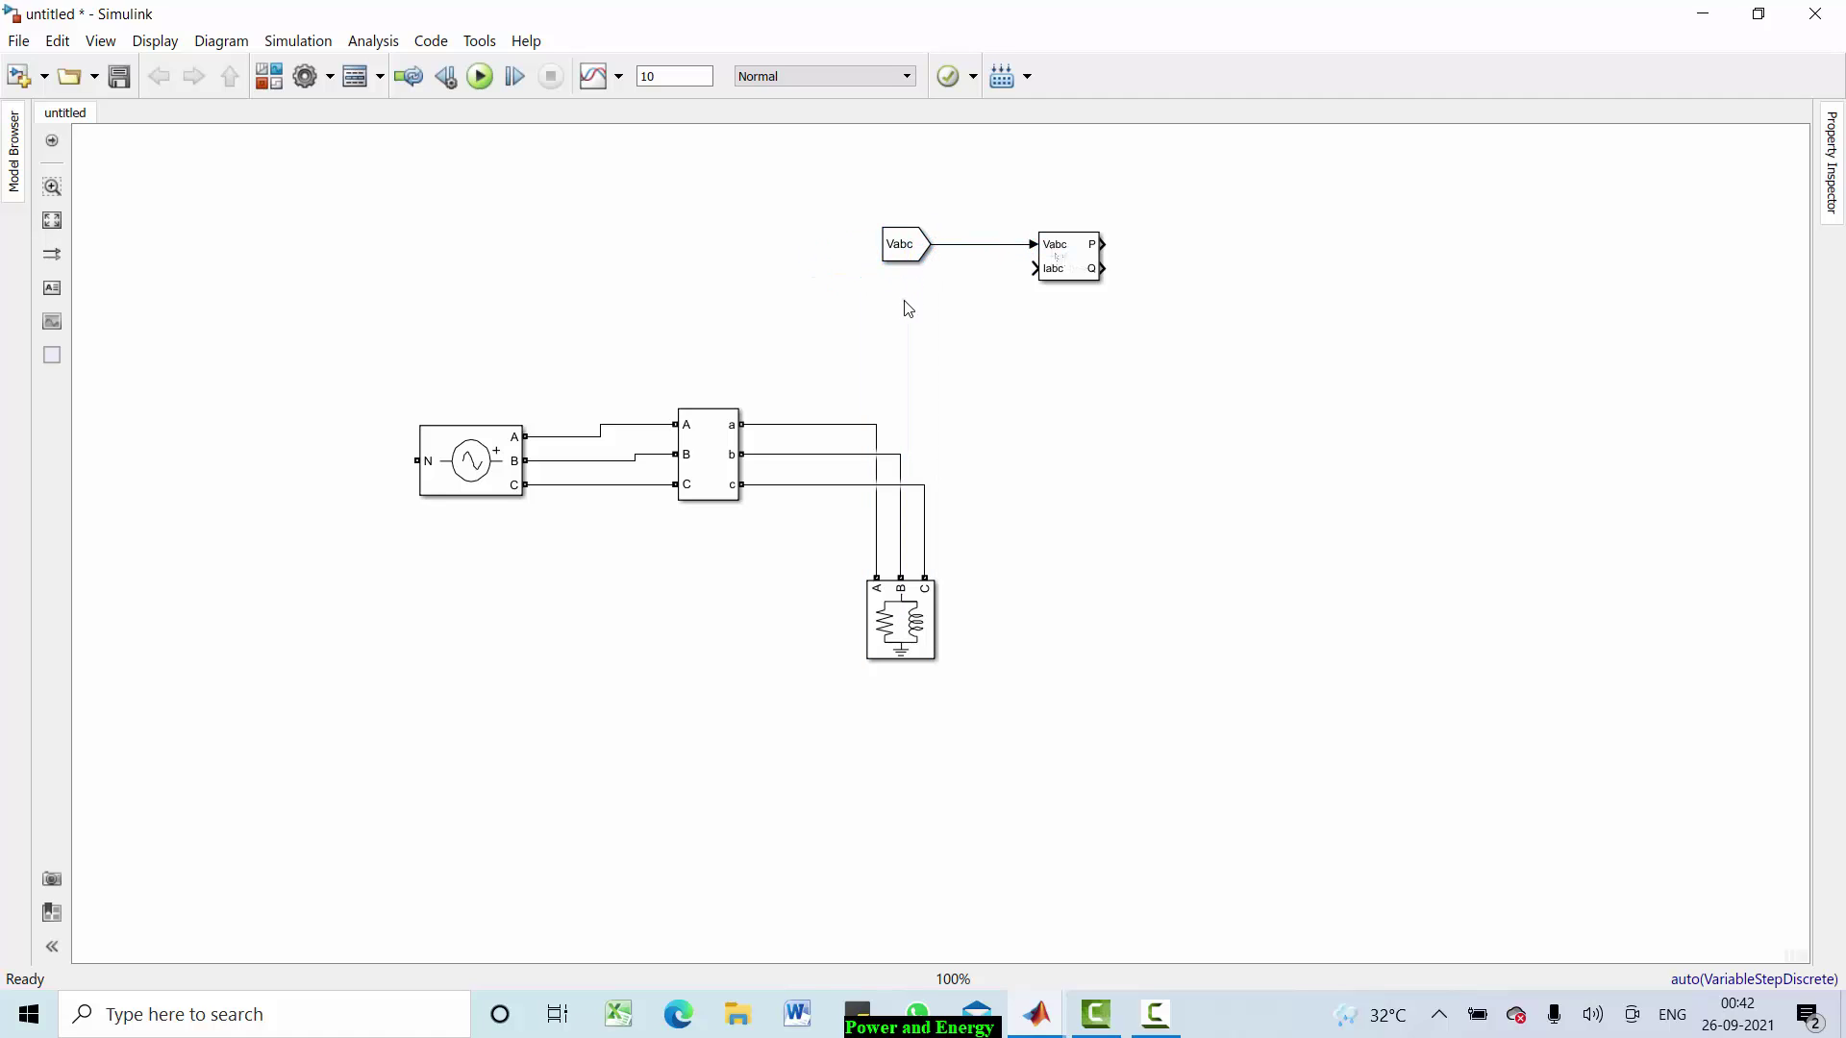
left_click(902, 257)
Step: Add a second From block directly below the Vabc one and wire it to the power block's Iabc input
left_click(912, 306)
type("from")
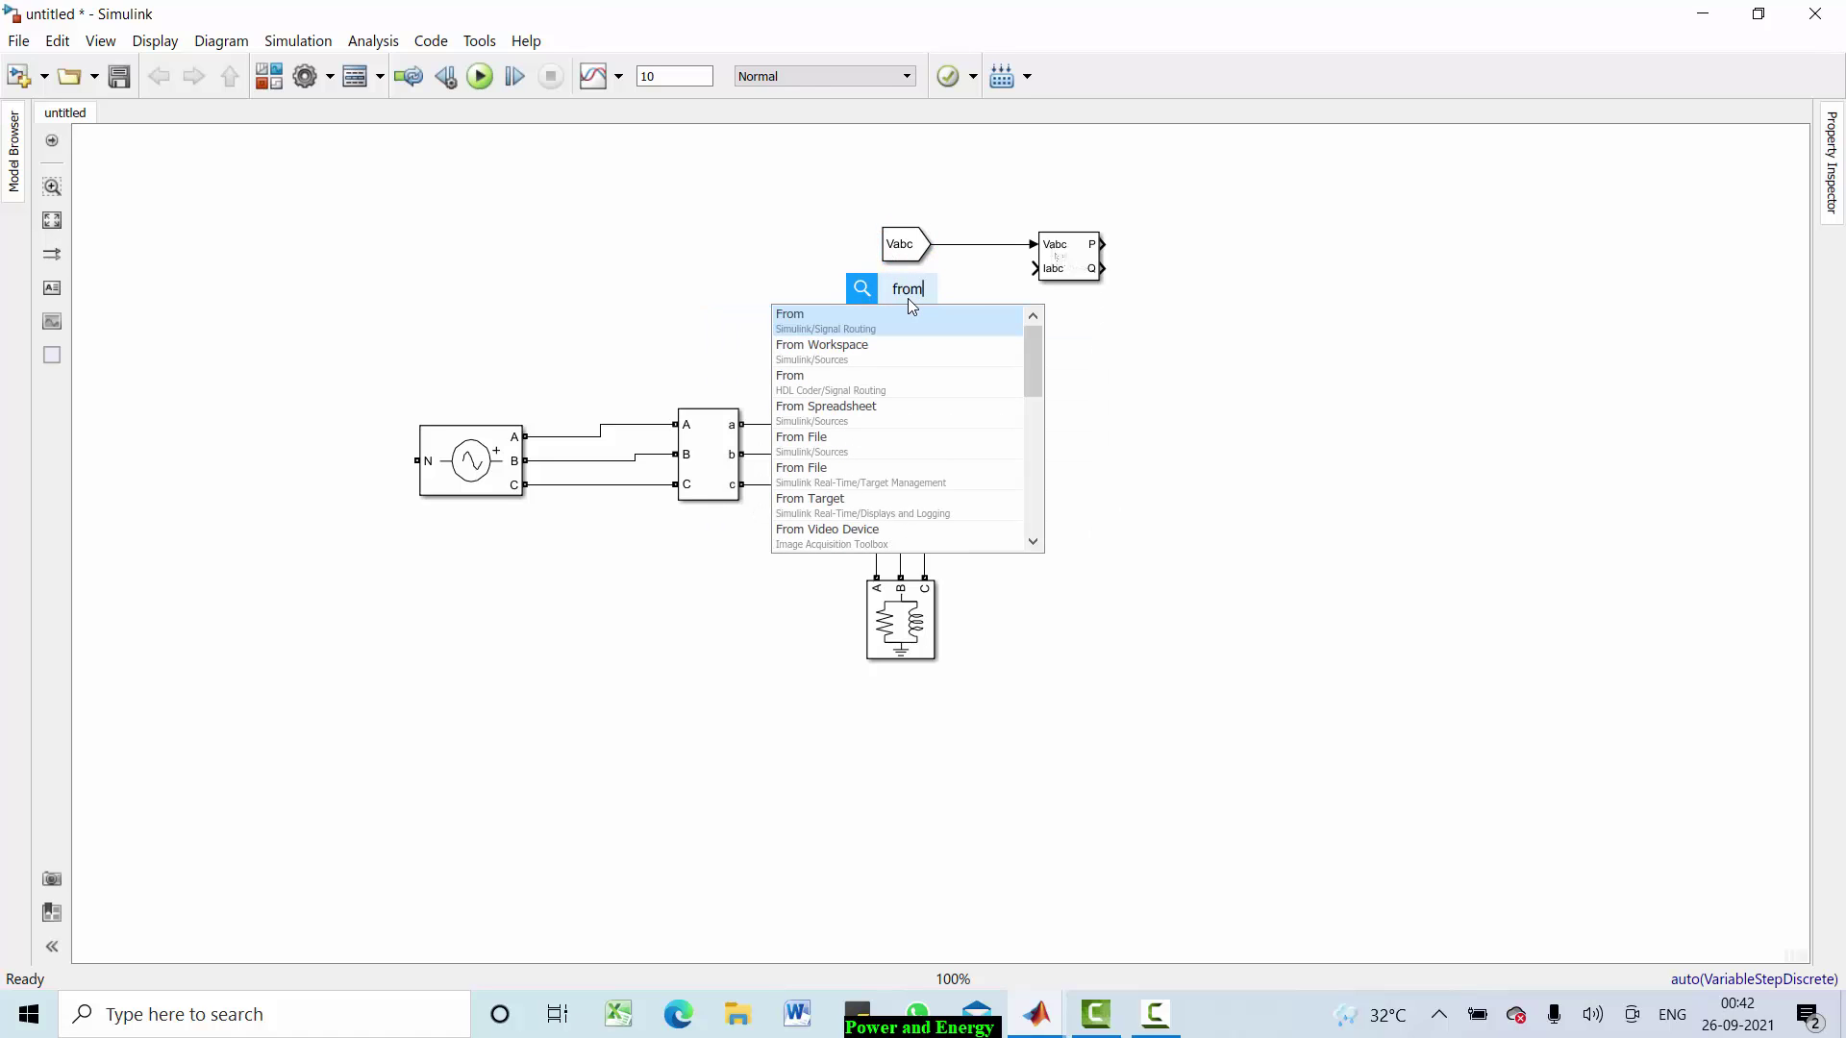
key("Return")
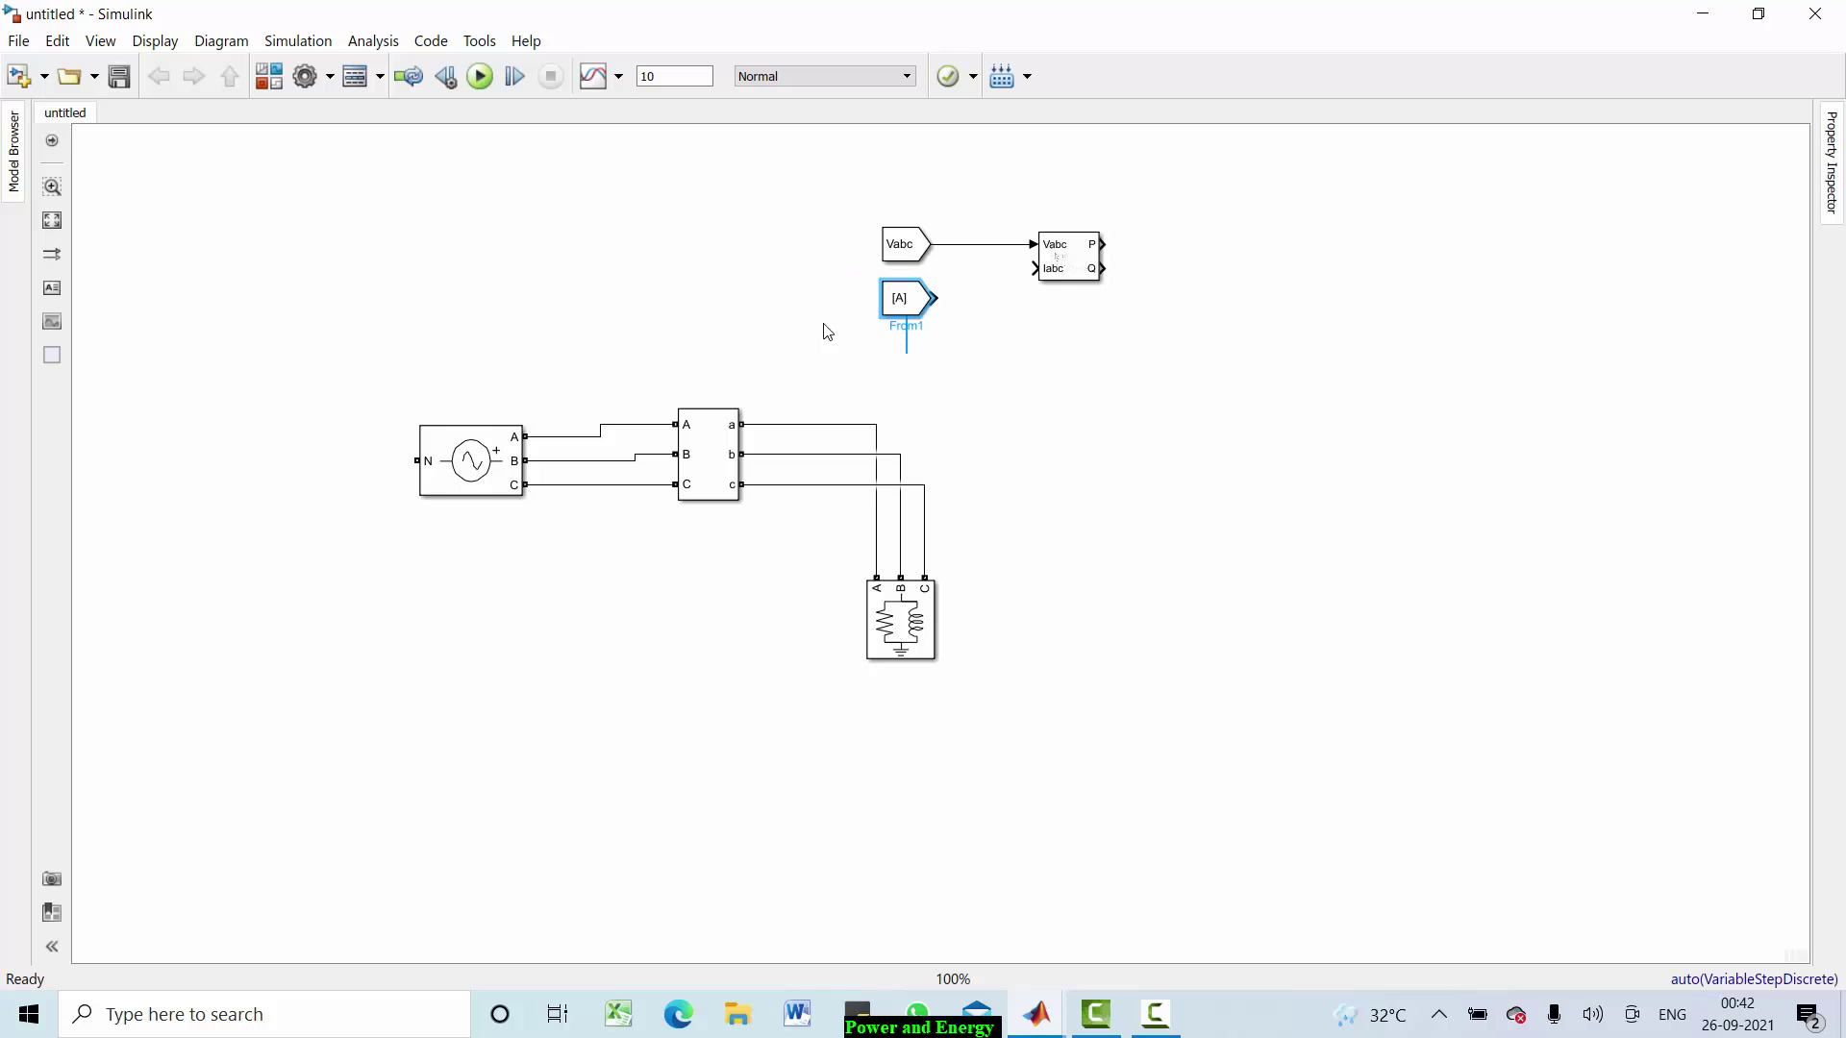
left_click_drag(938, 298, 1035, 269)
left_click_drag(902, 298, 906, 276)
Step: Set the second From block's Goto tag to Iabc, update the tags and accept the parameters
double_click(909, 286)
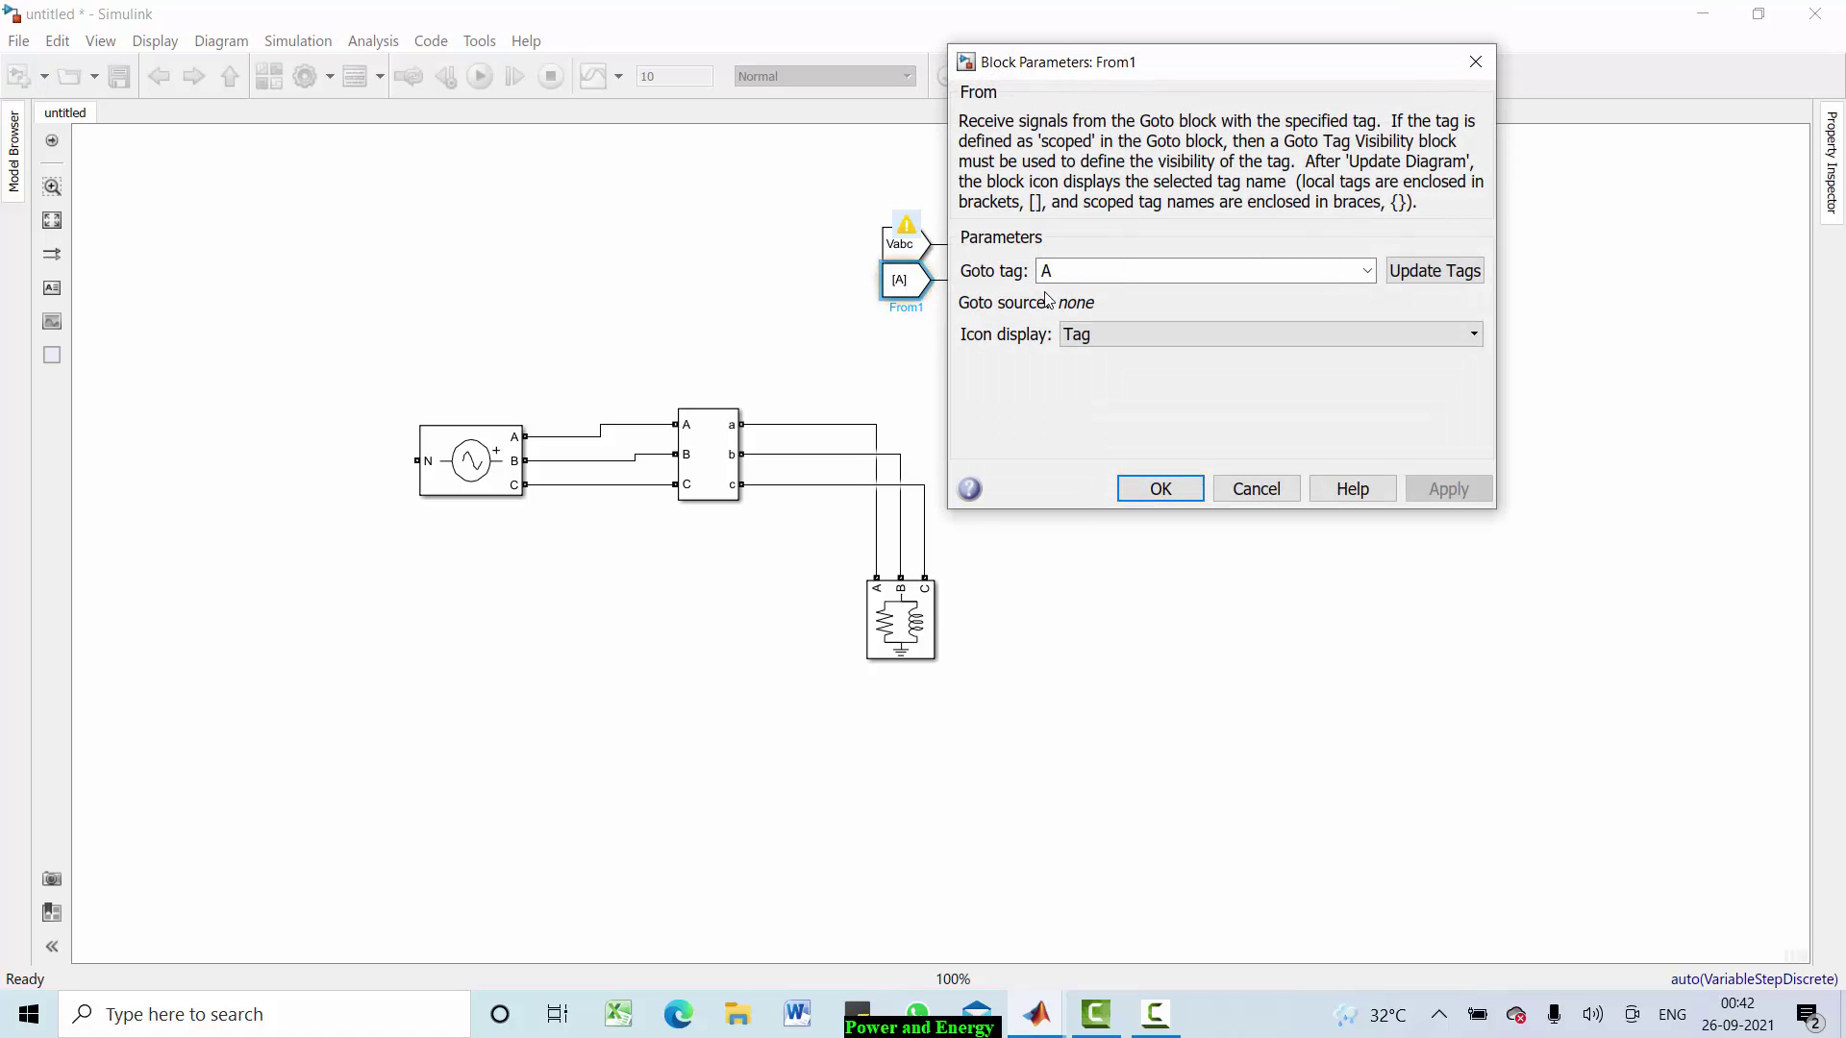
double_click(1056, 272)
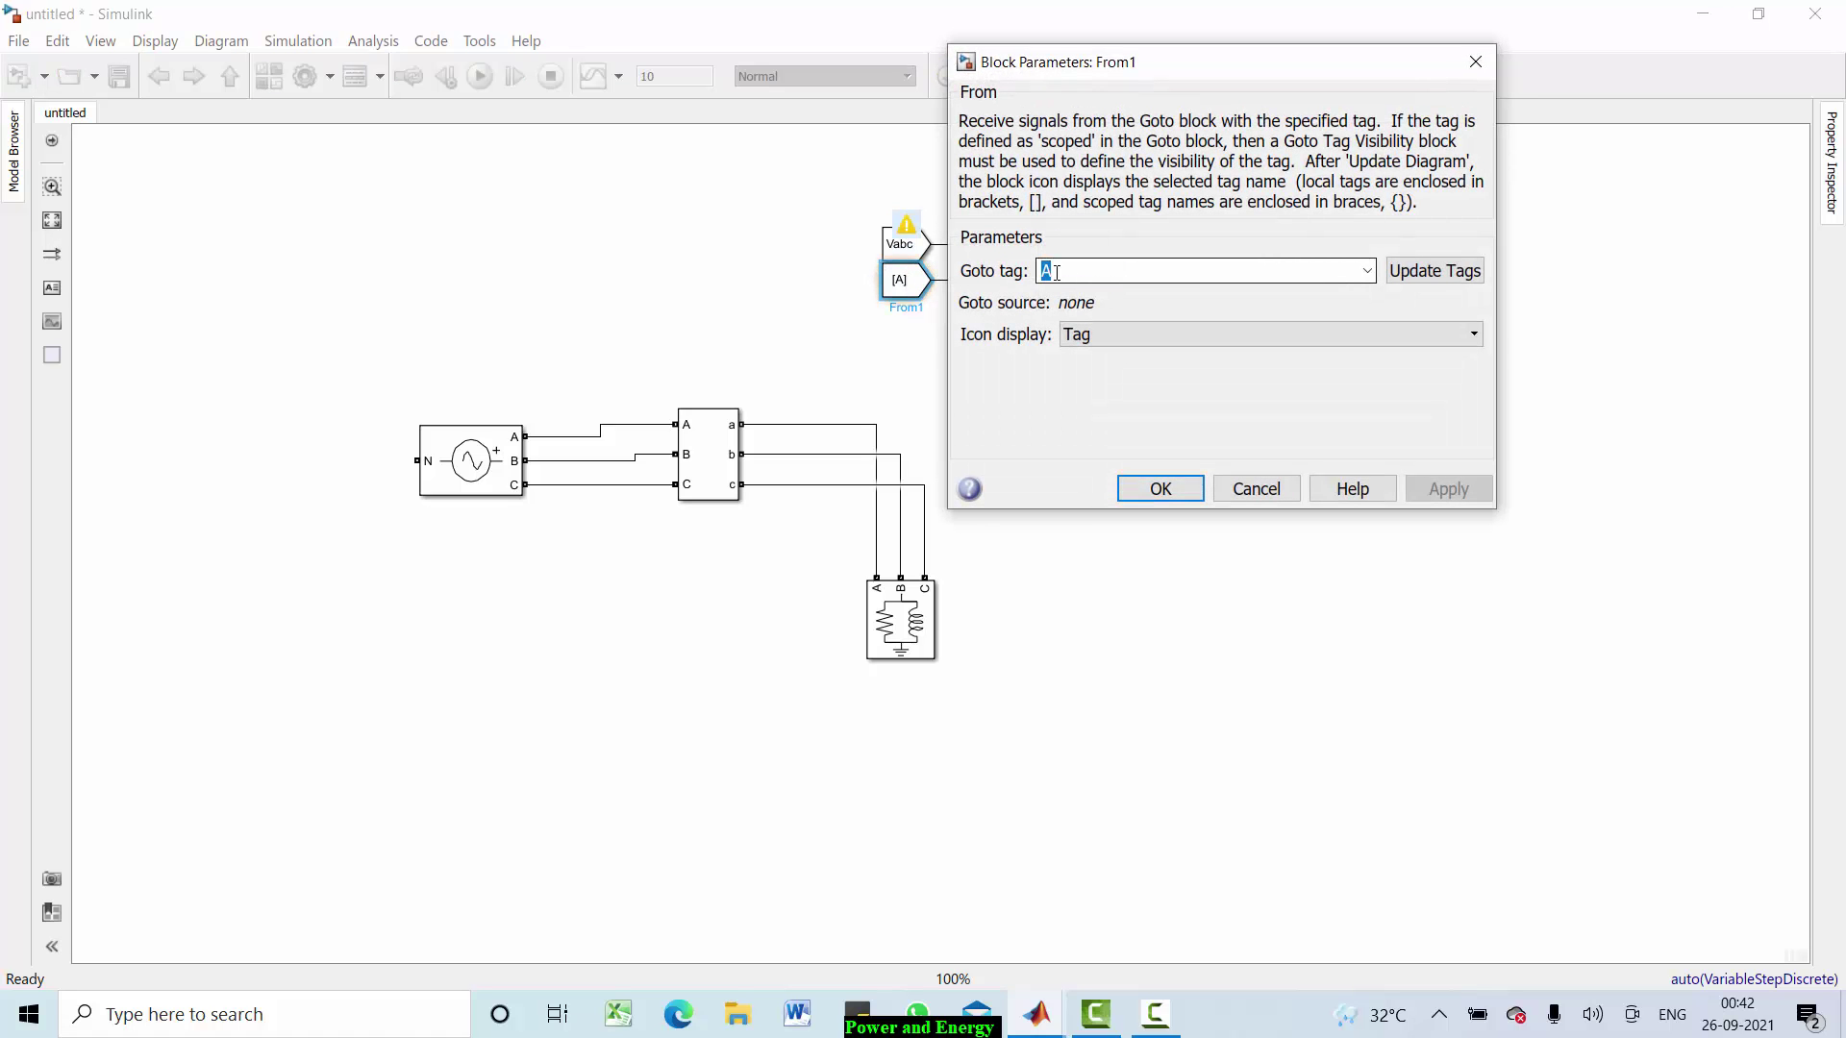
type("Iabc")
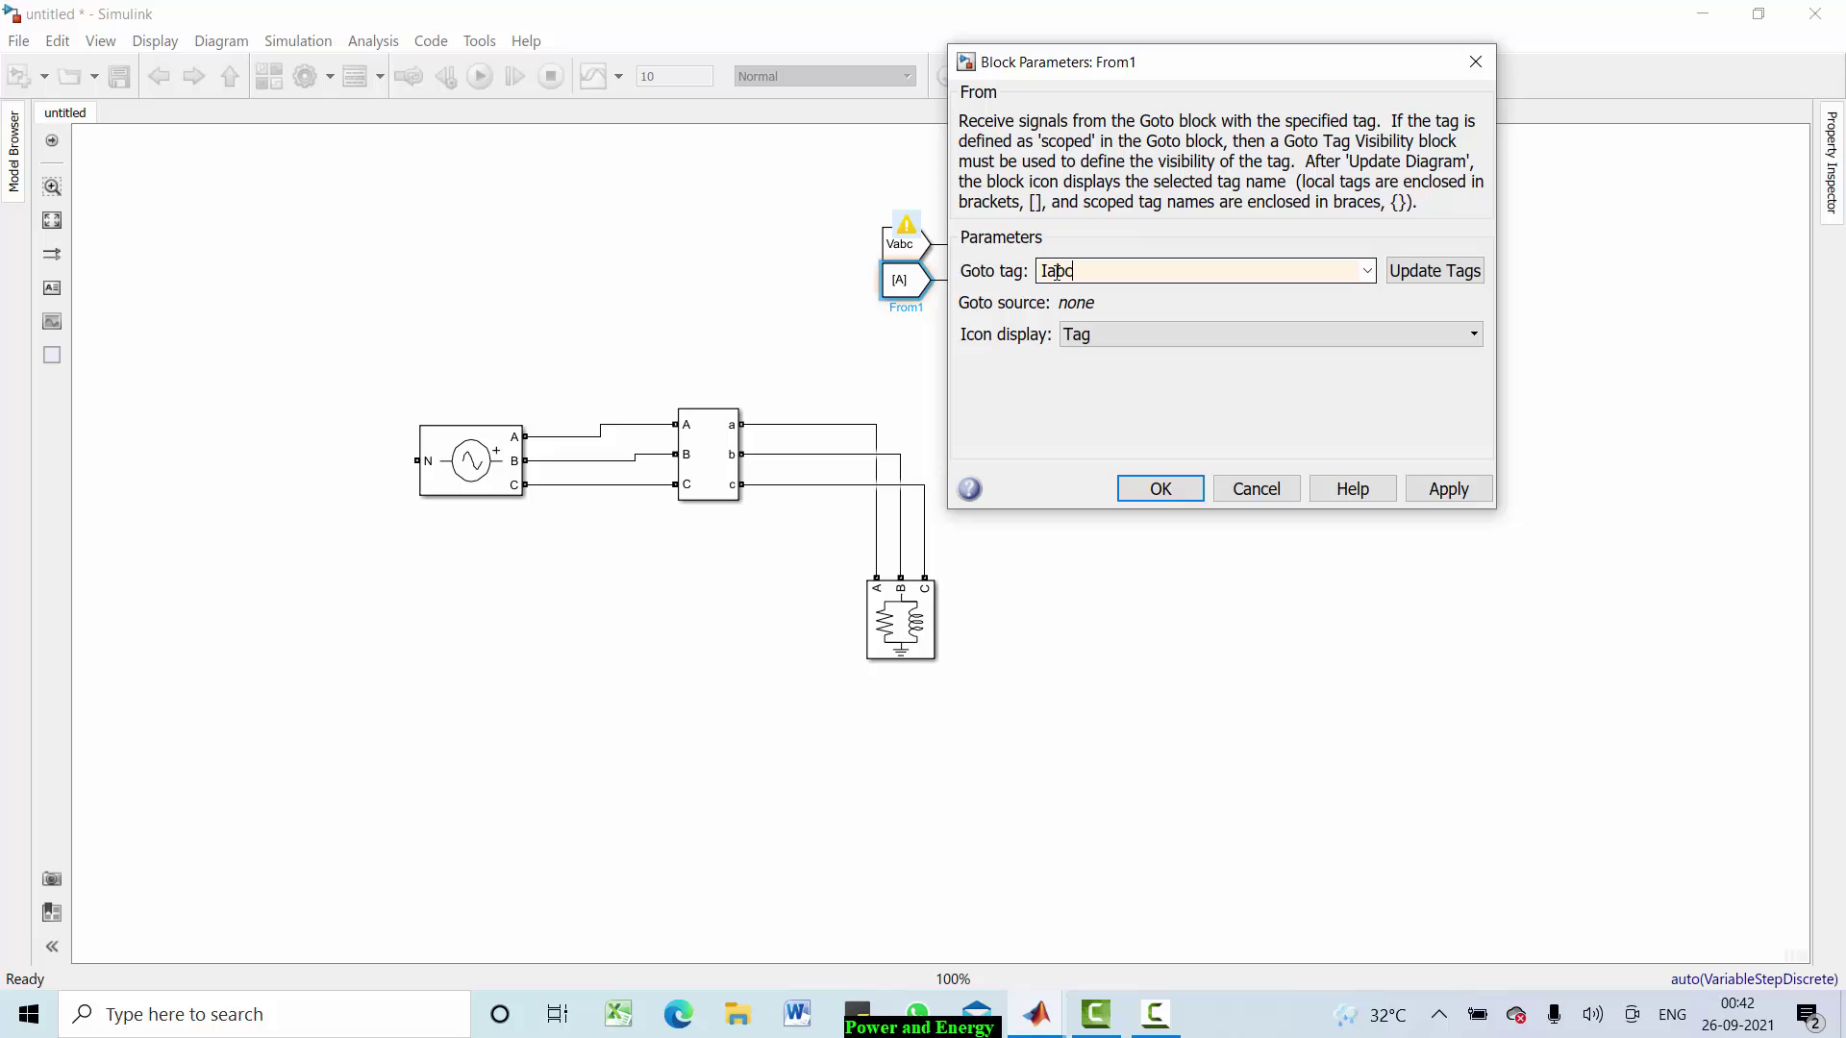
left_click(1433, 276)
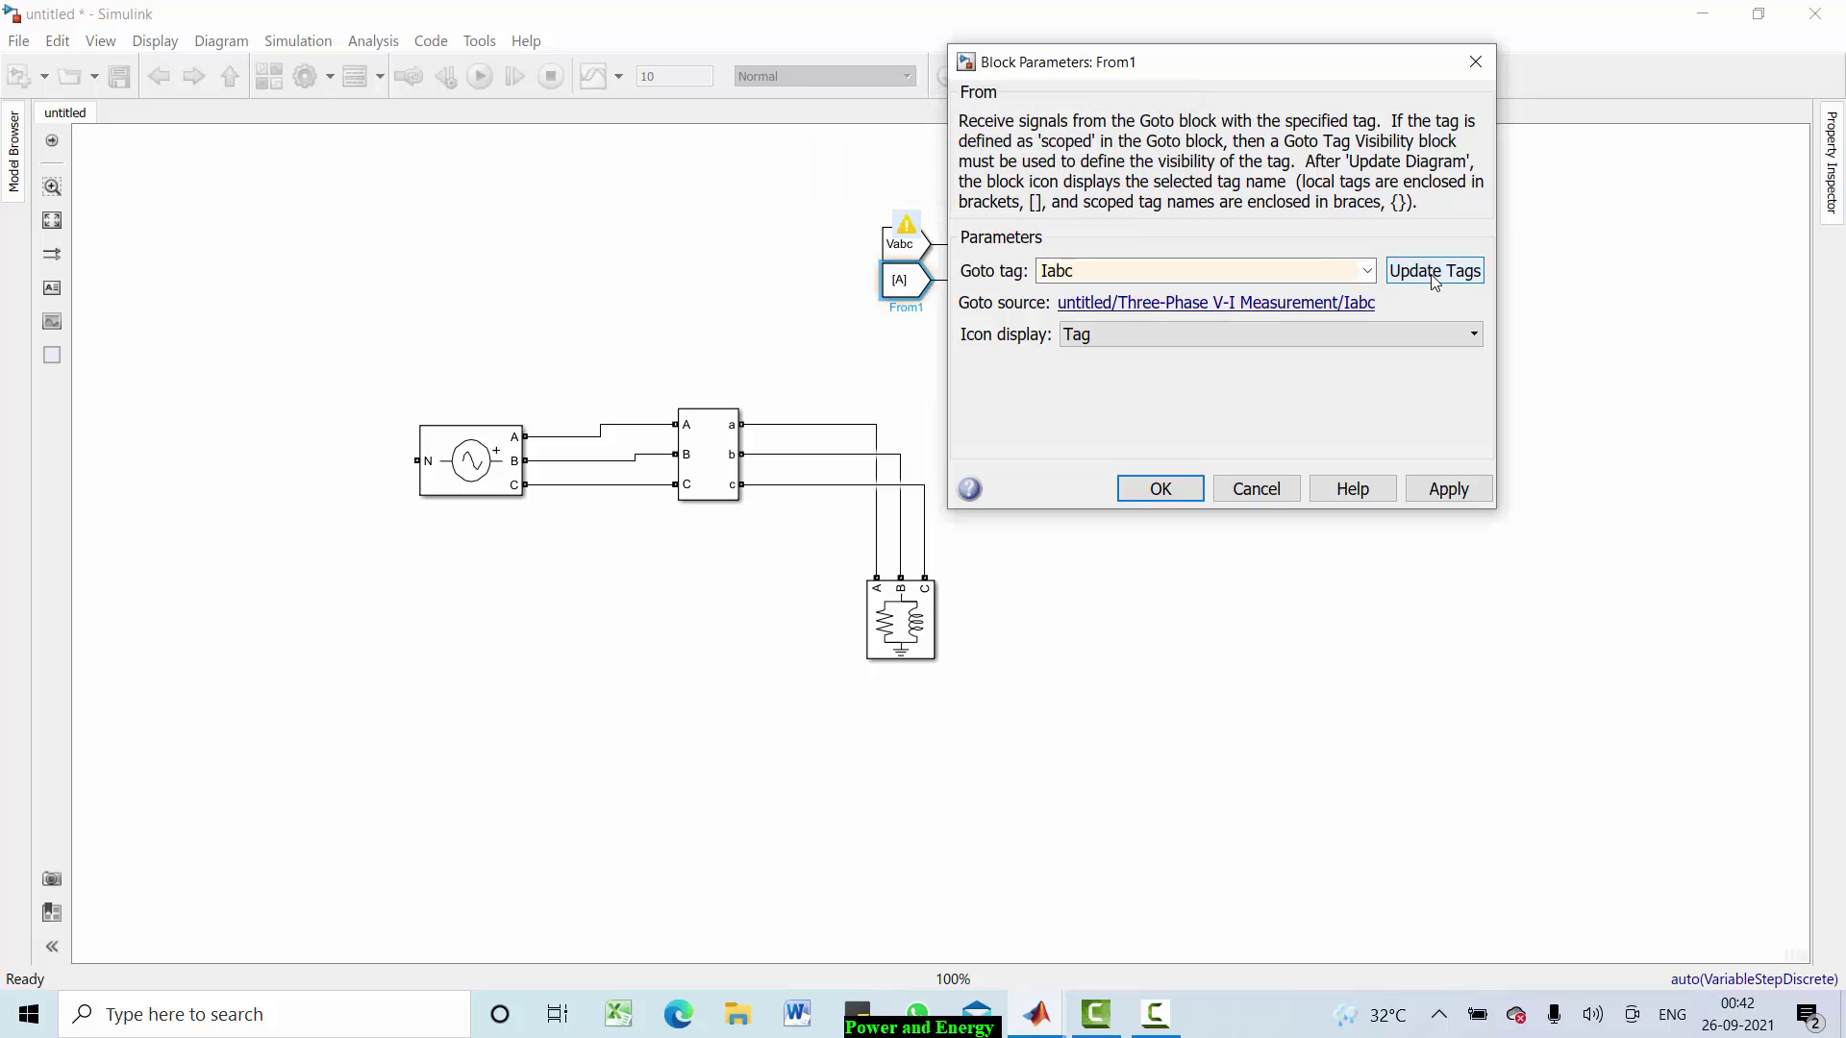
left_click(1160, 490)
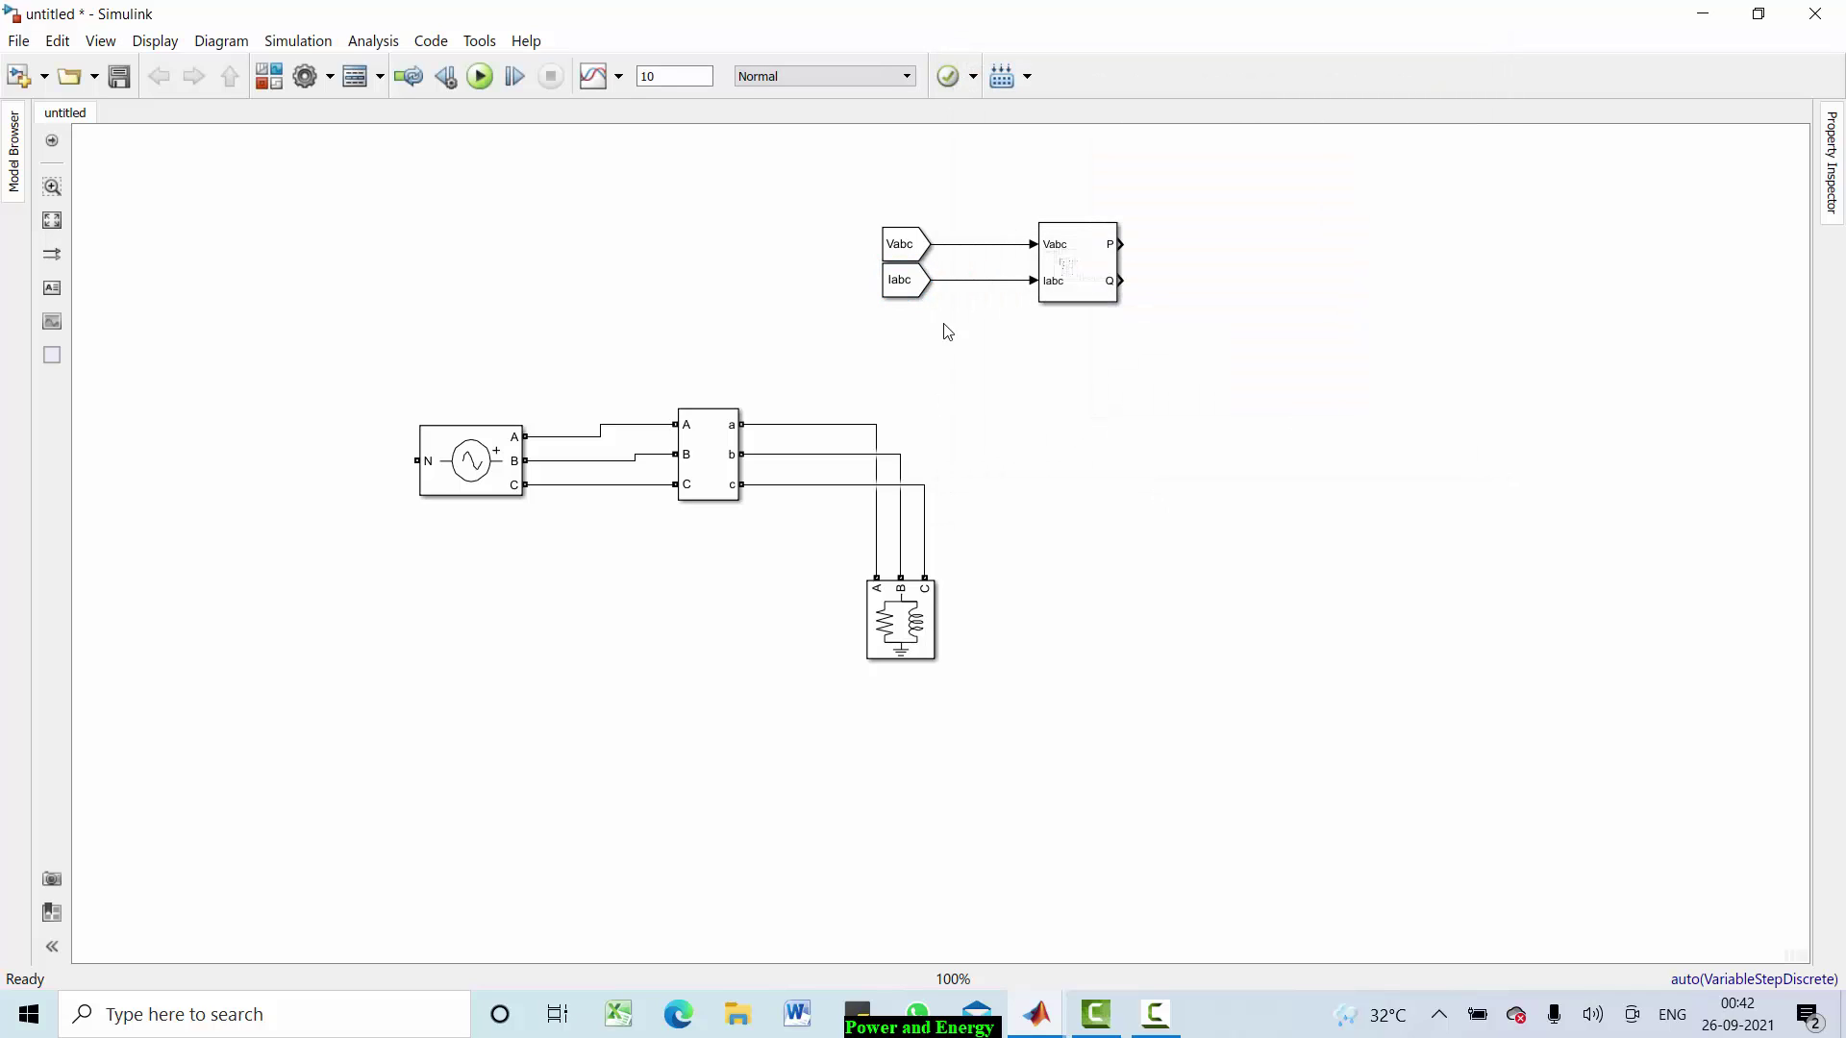
Step: Insert a Display block beside the power block and connect it to the P output
left_click(909, 246)
left_click(1012, 251)
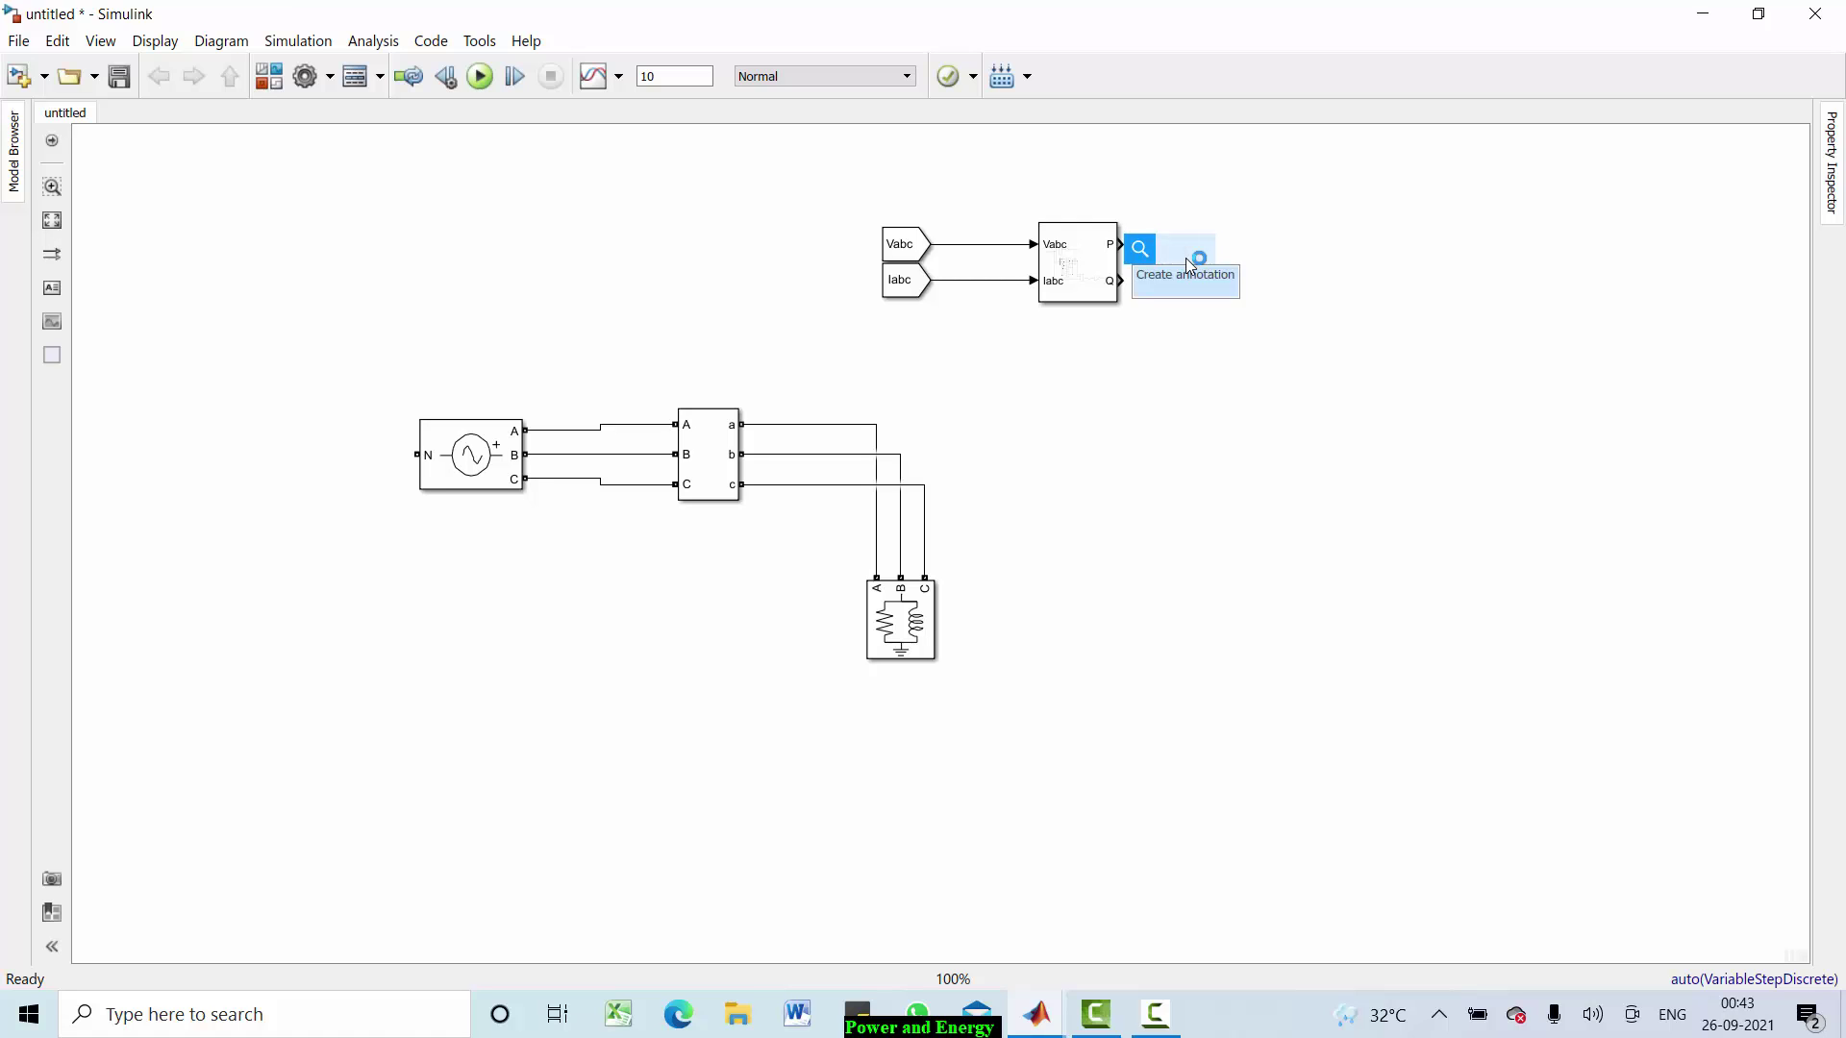
type("displ")
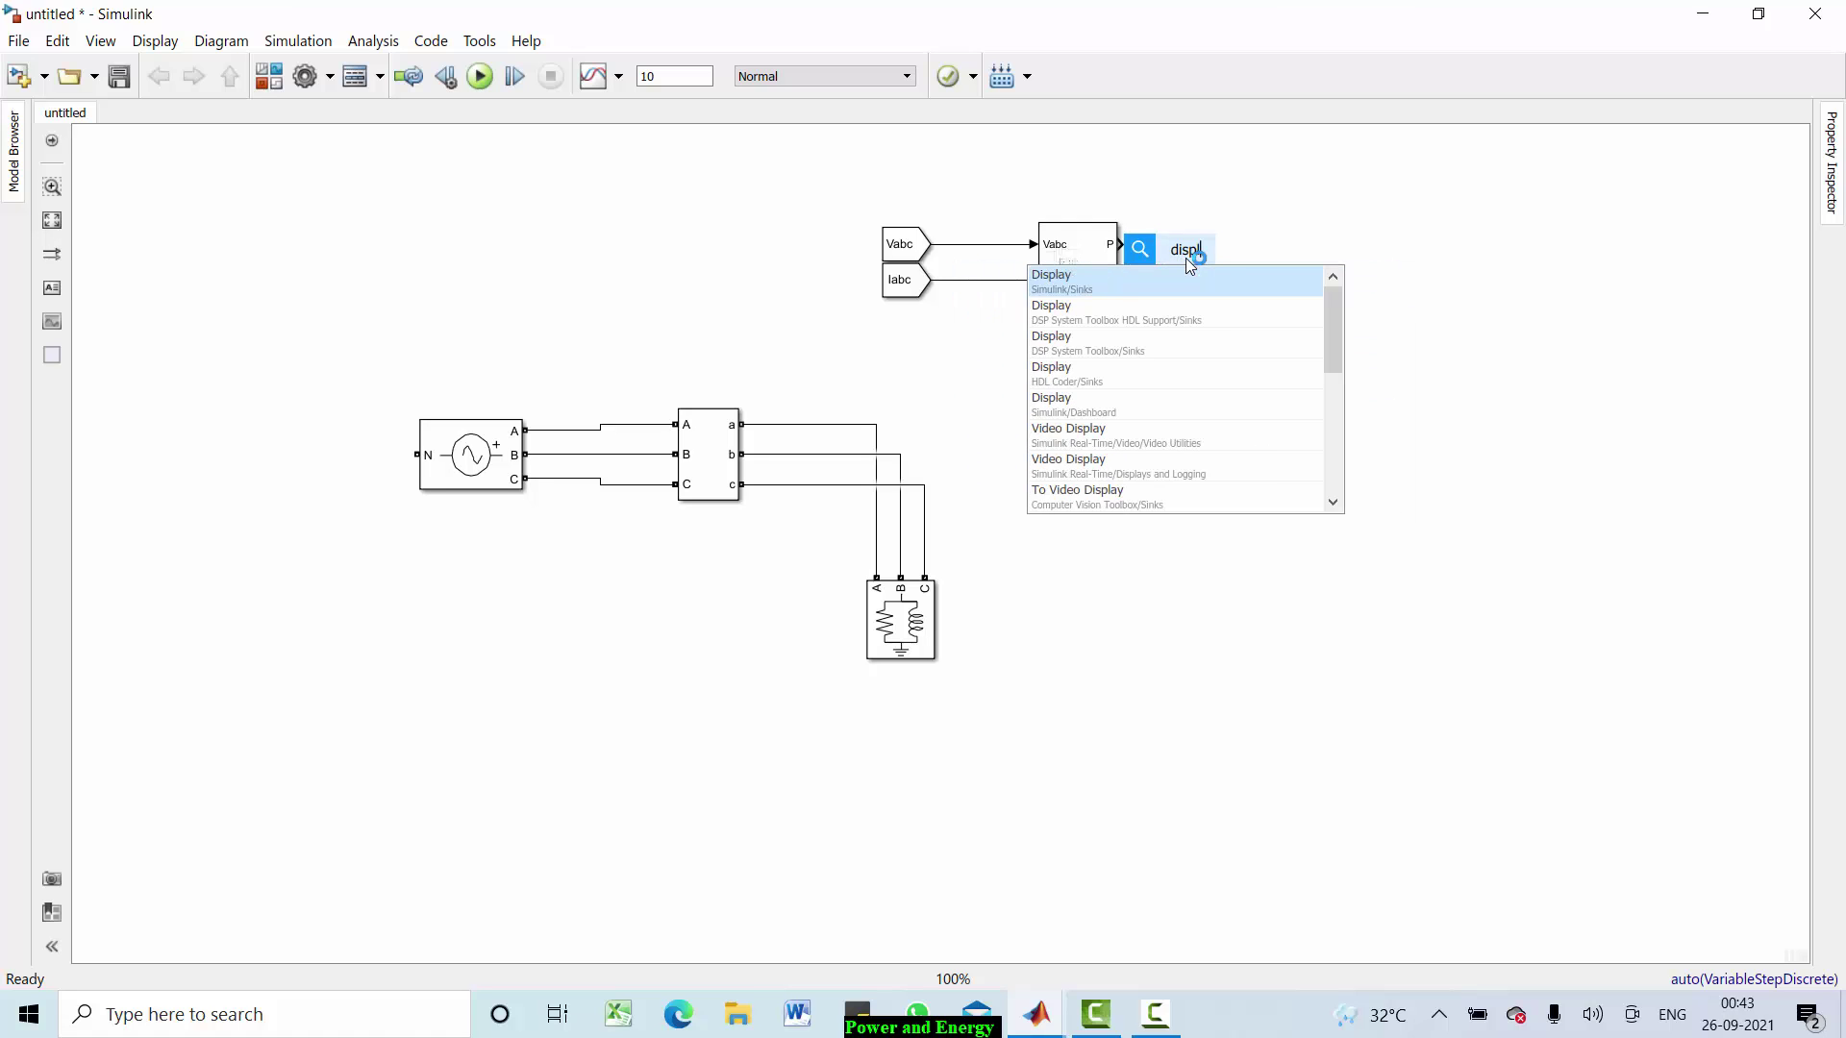
type("ay")
key("BackSpace")
key("BackSpace")
key("BackSpace")
key("BackSpace")
key("BackSpace")
key("BackSpace")
key("BackSpace")
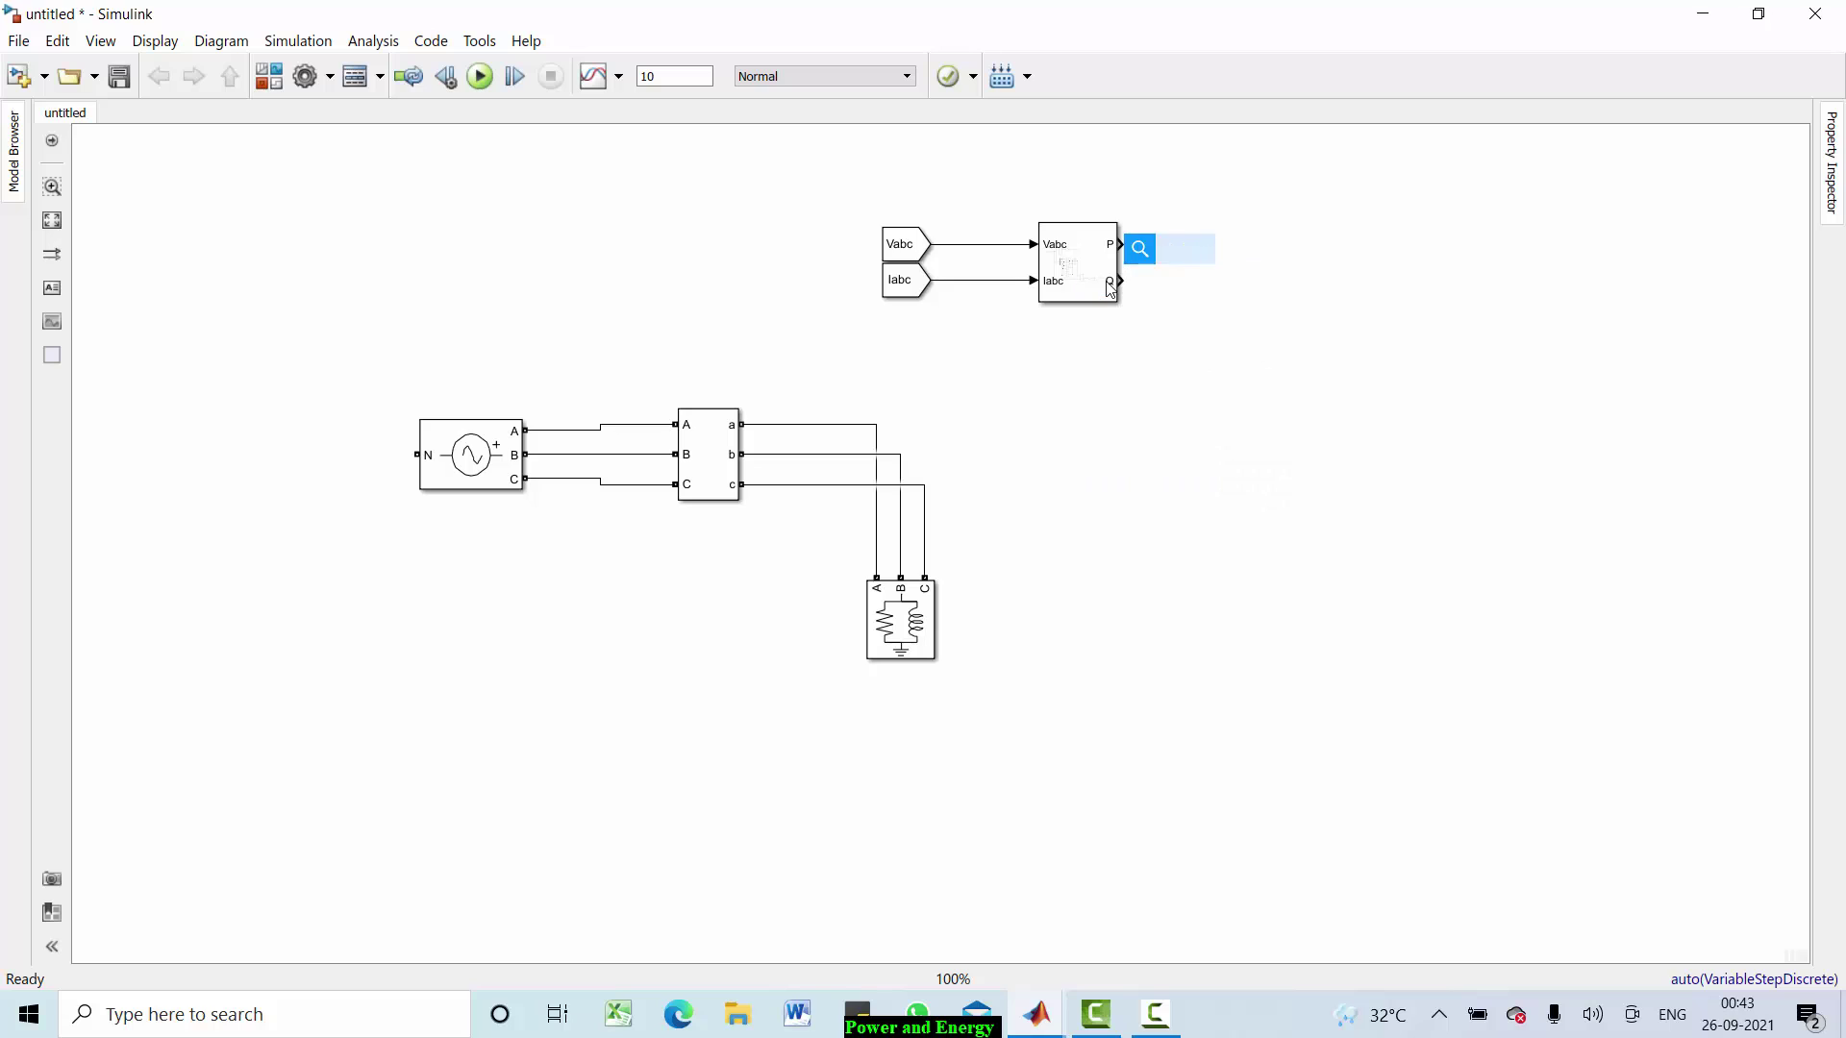
type("display")
key("Return")
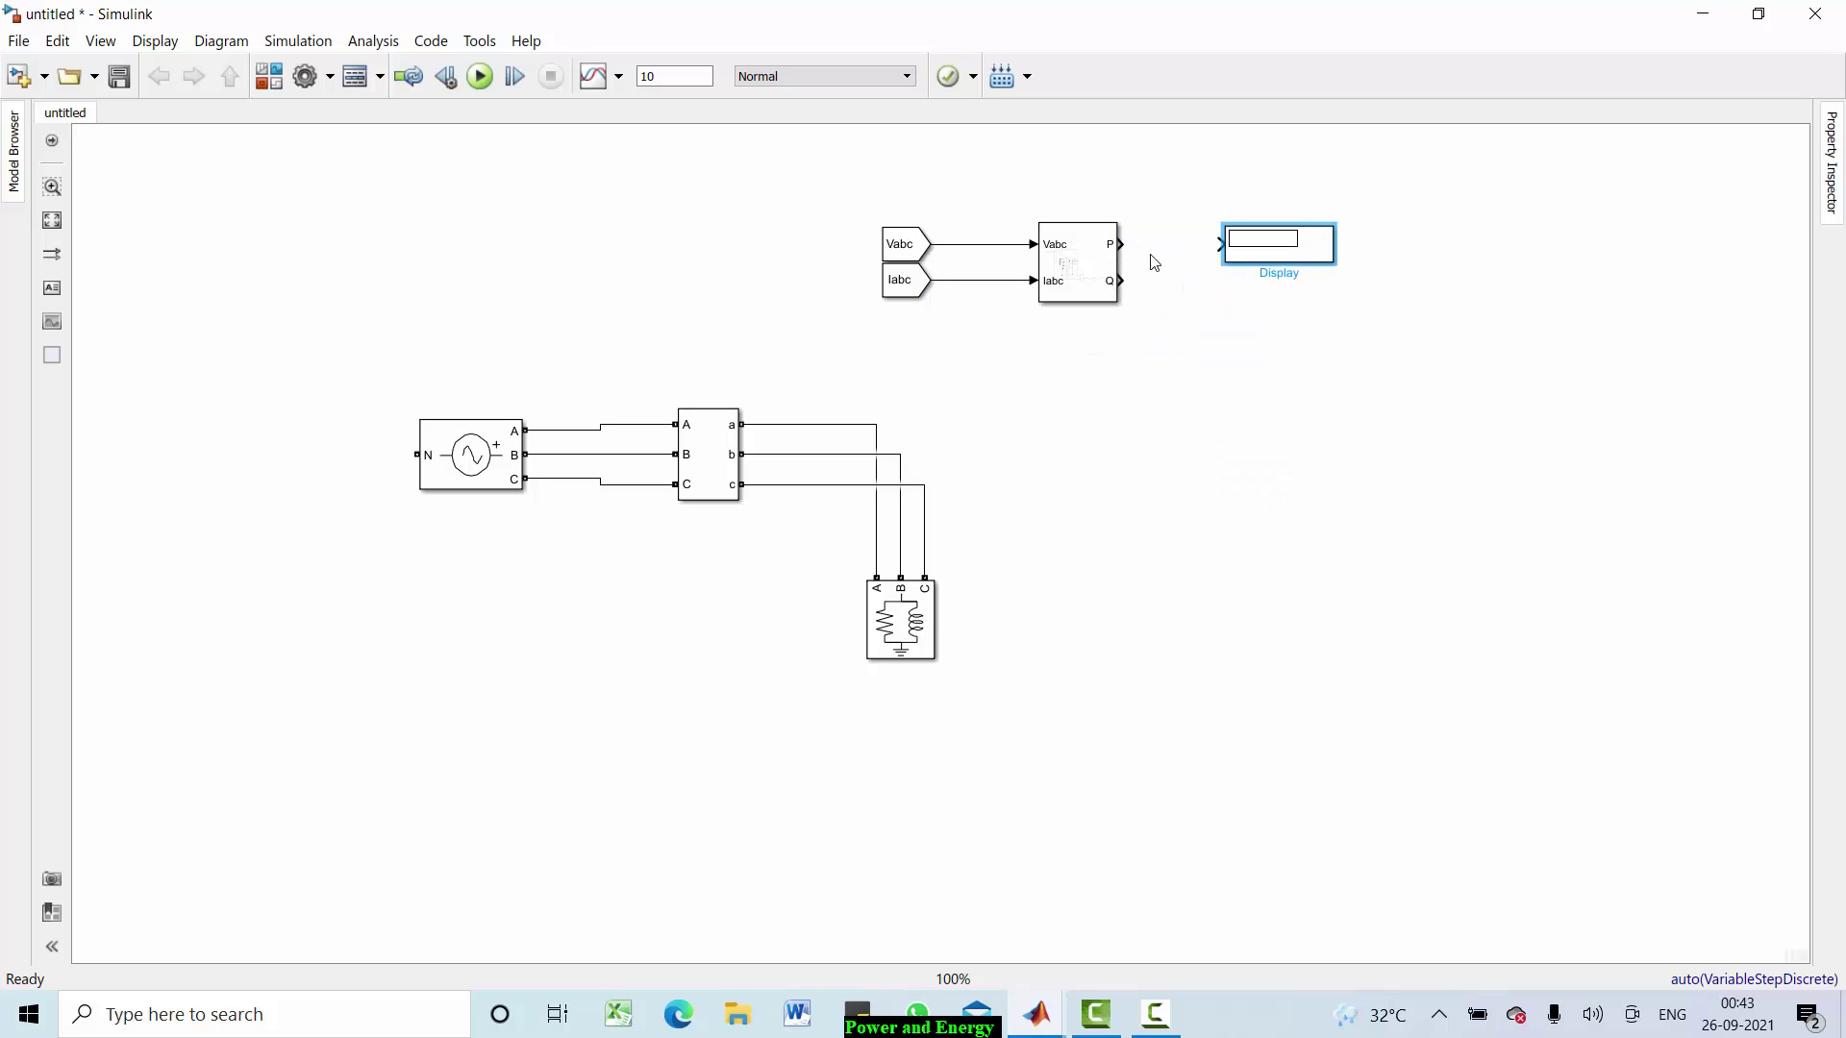
mouse_move(1122, 244)
left_mouse_down()
mouse_move(1288, 250)
mouse_move(1288, 207)
left_mouse_up()
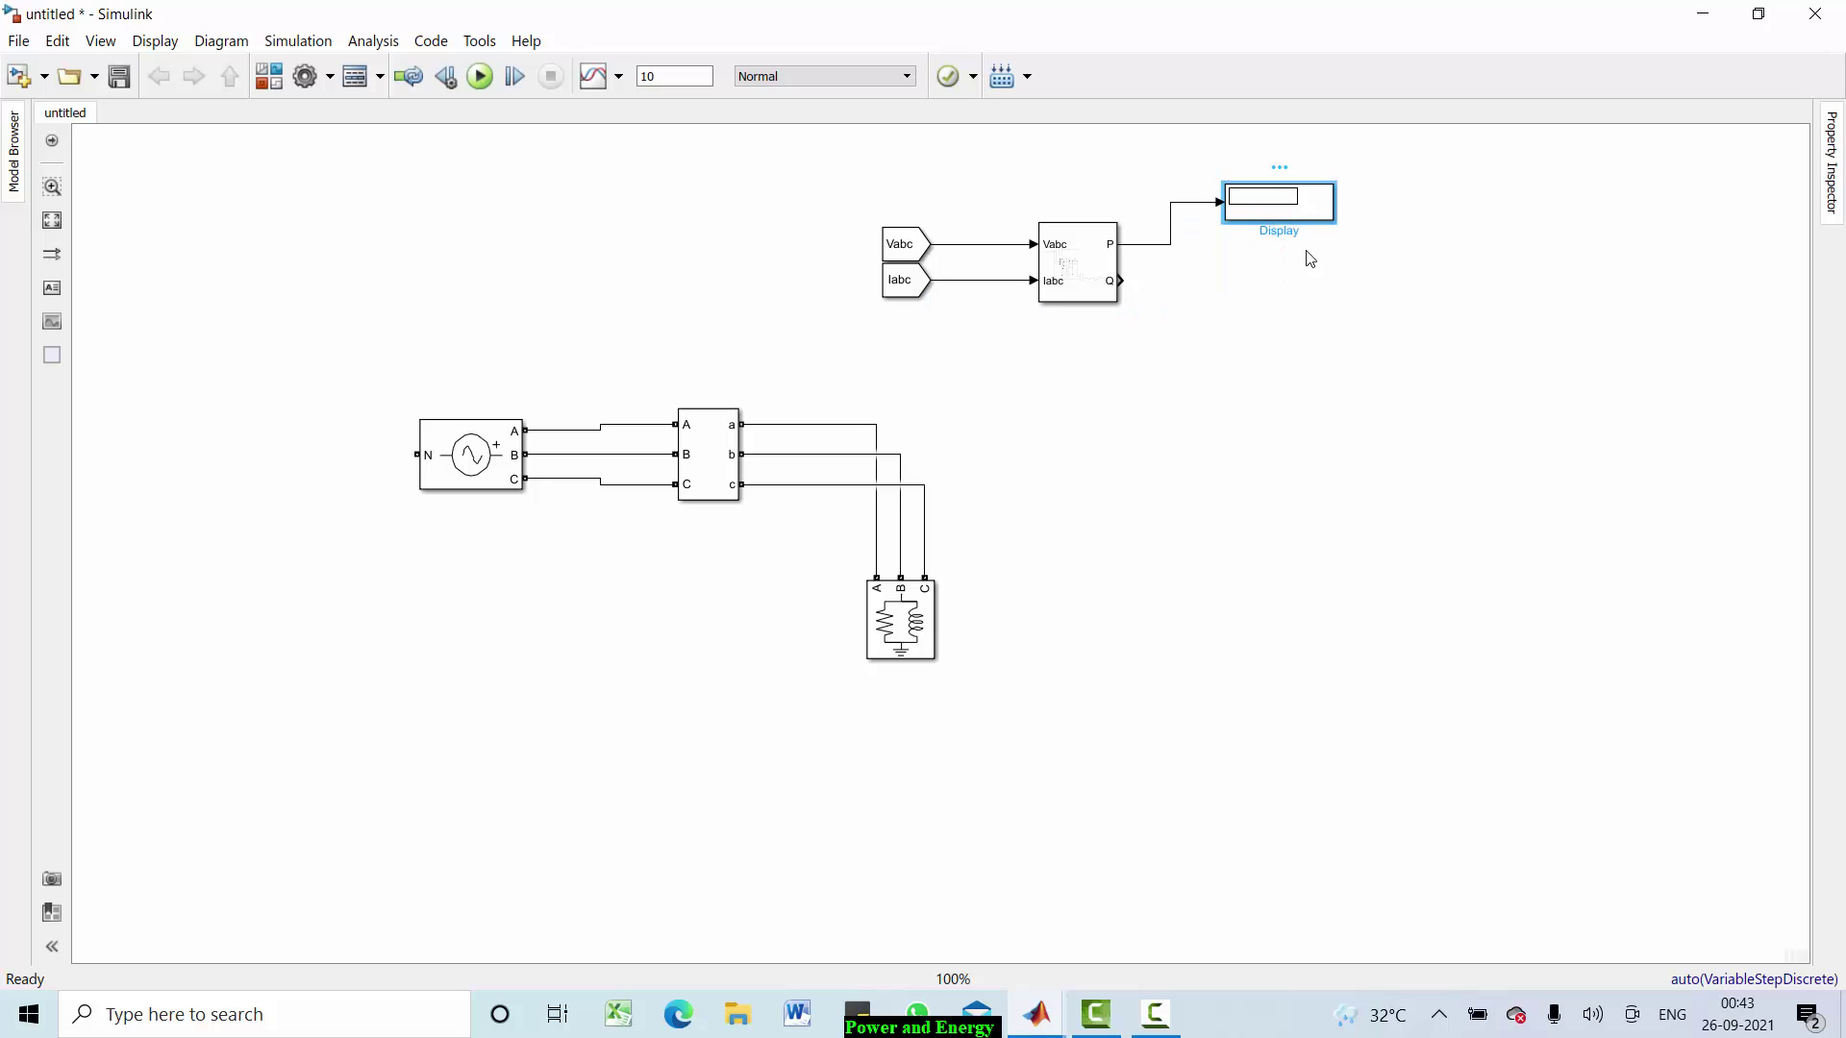
Step: Duplicate the Display block, place the copy below the original and connect it to the power block's Q output
key("ctrl+c")
key("ctrl+v")
mouse_move(1299, 231)
left_mouse_down()
mouse_move(1297, 304)
mouse_move(1121, 281)
left_mouse_up()
left_click(1289, 306)
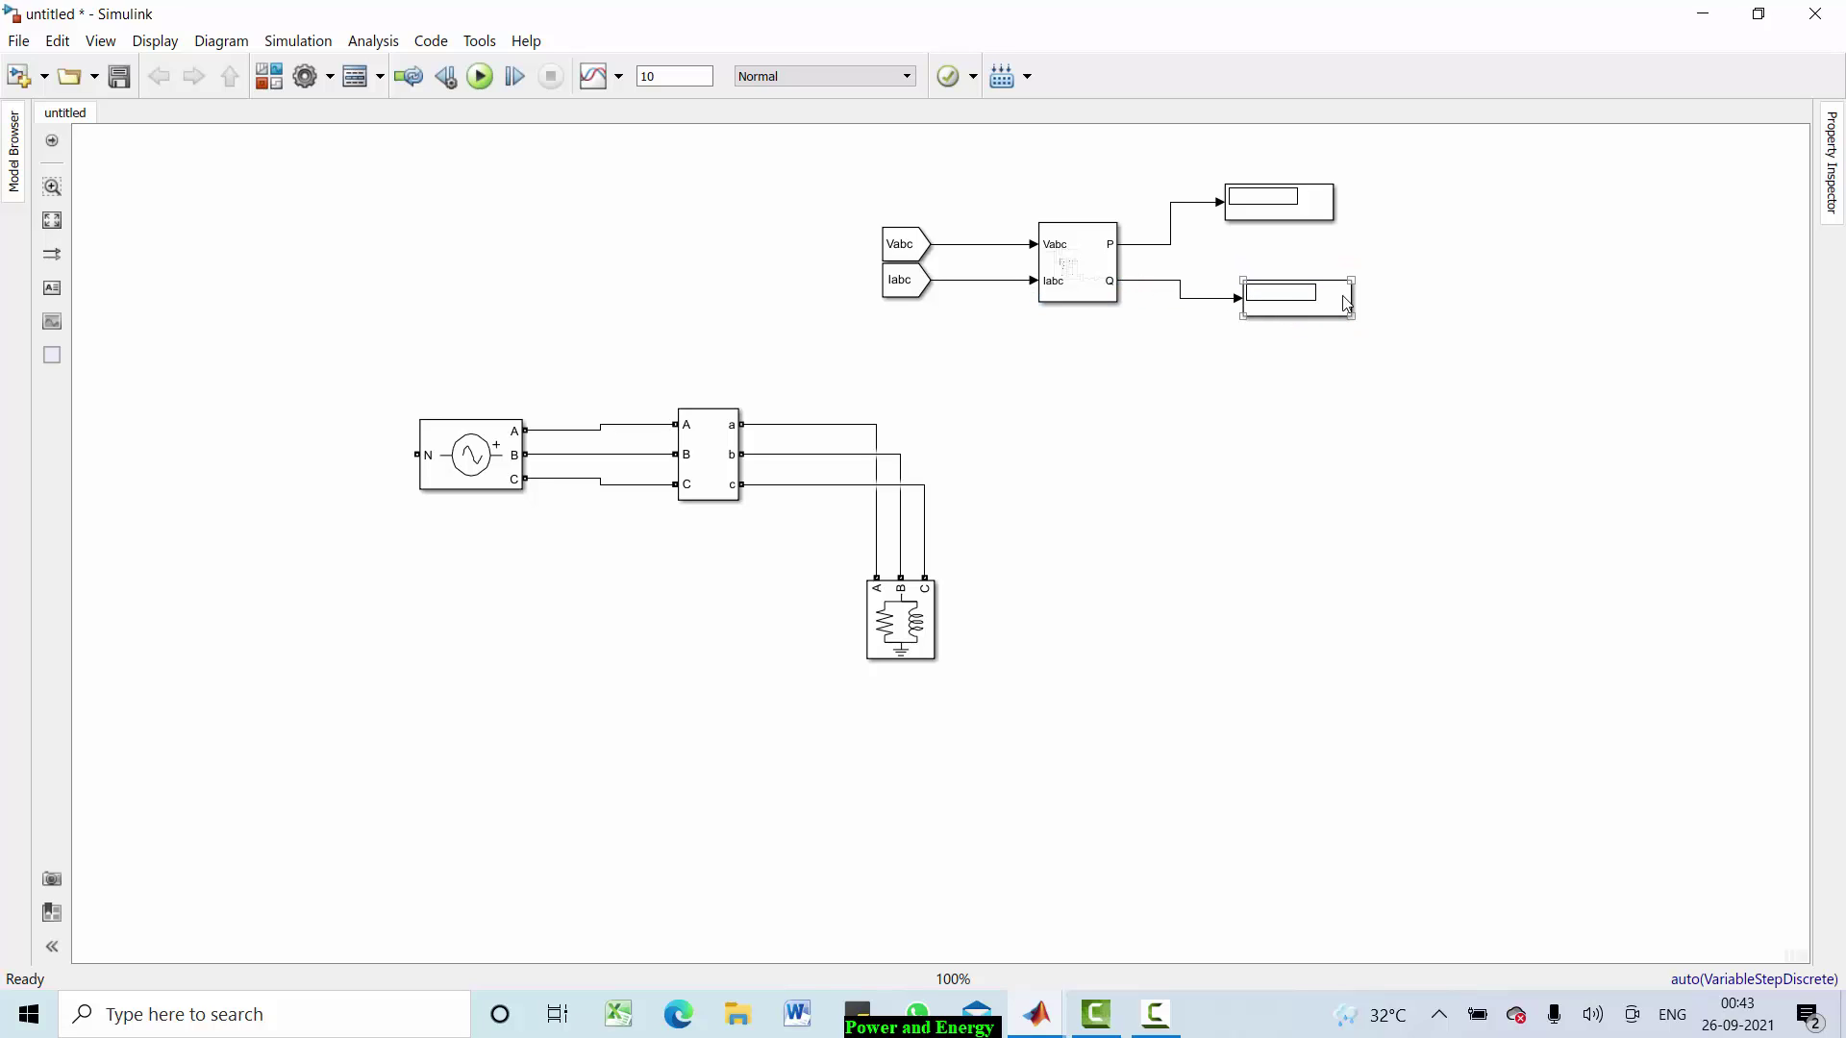
Step: Insert a Scope block beyond the two Display blocks, roughly level with the power block
double_click(1426, 250)
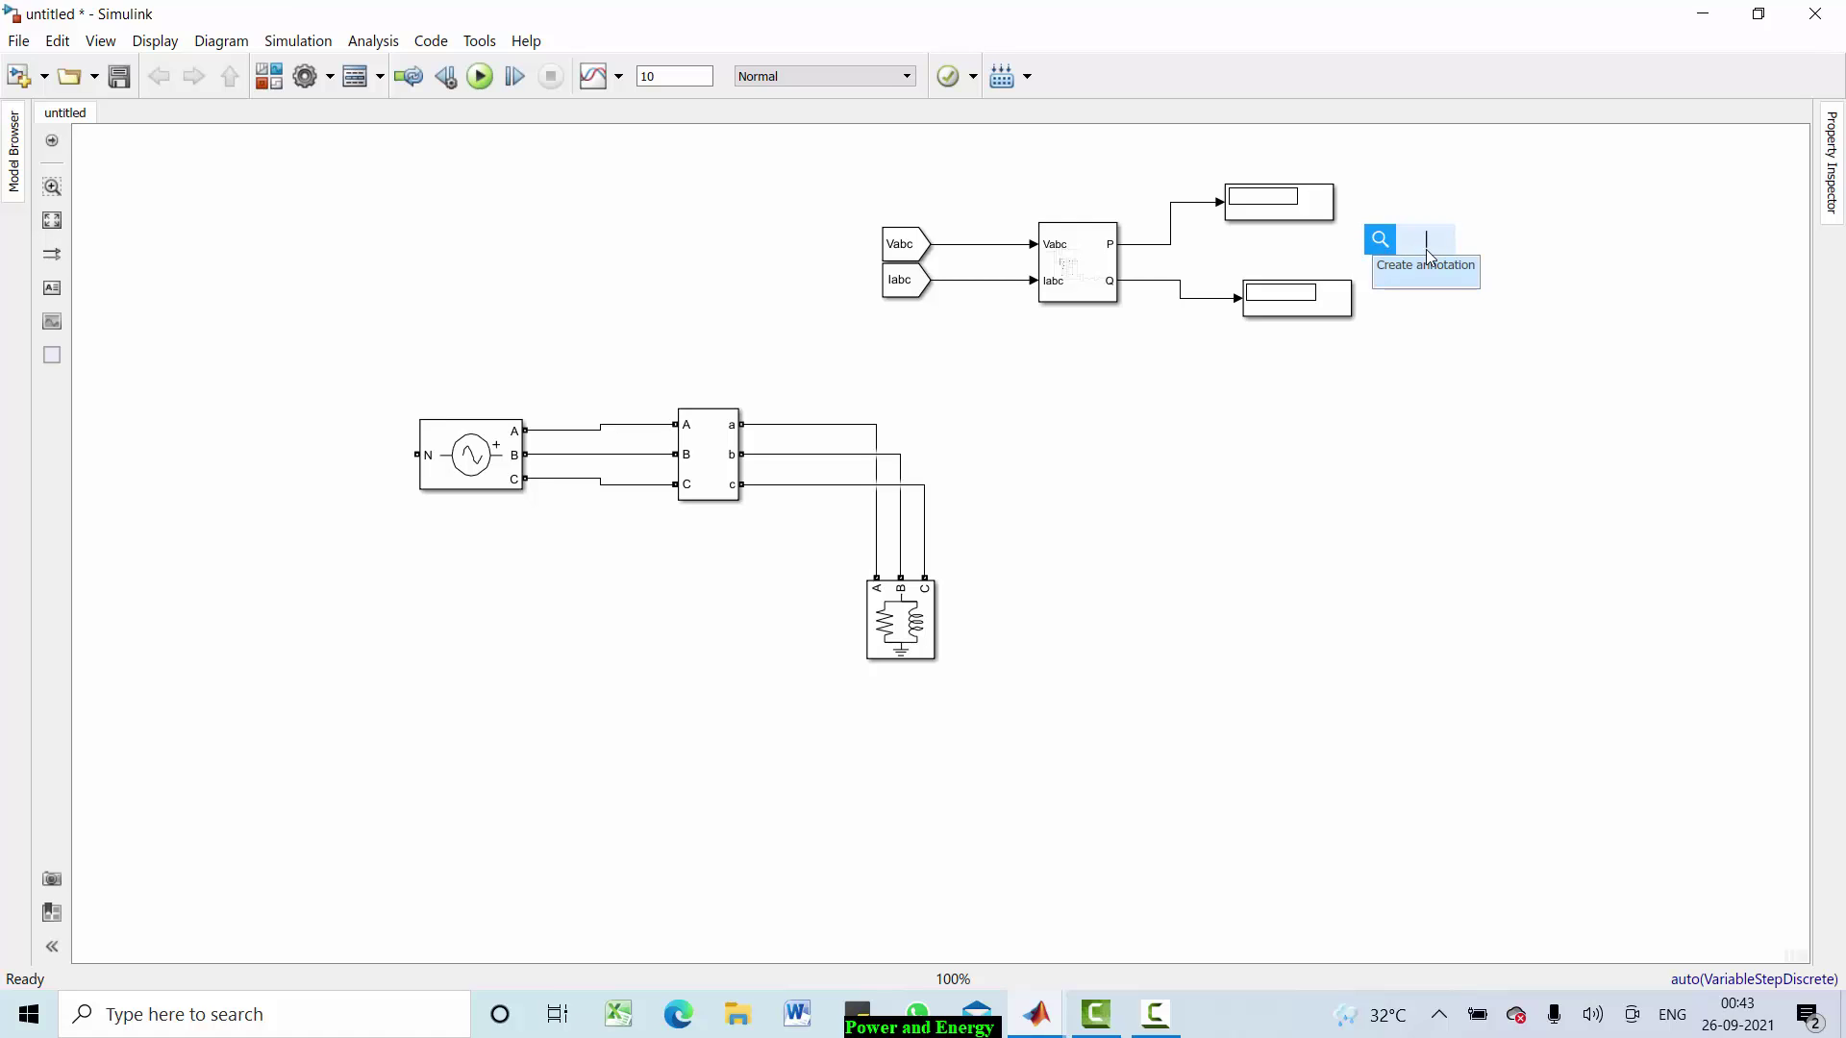
type("scop")
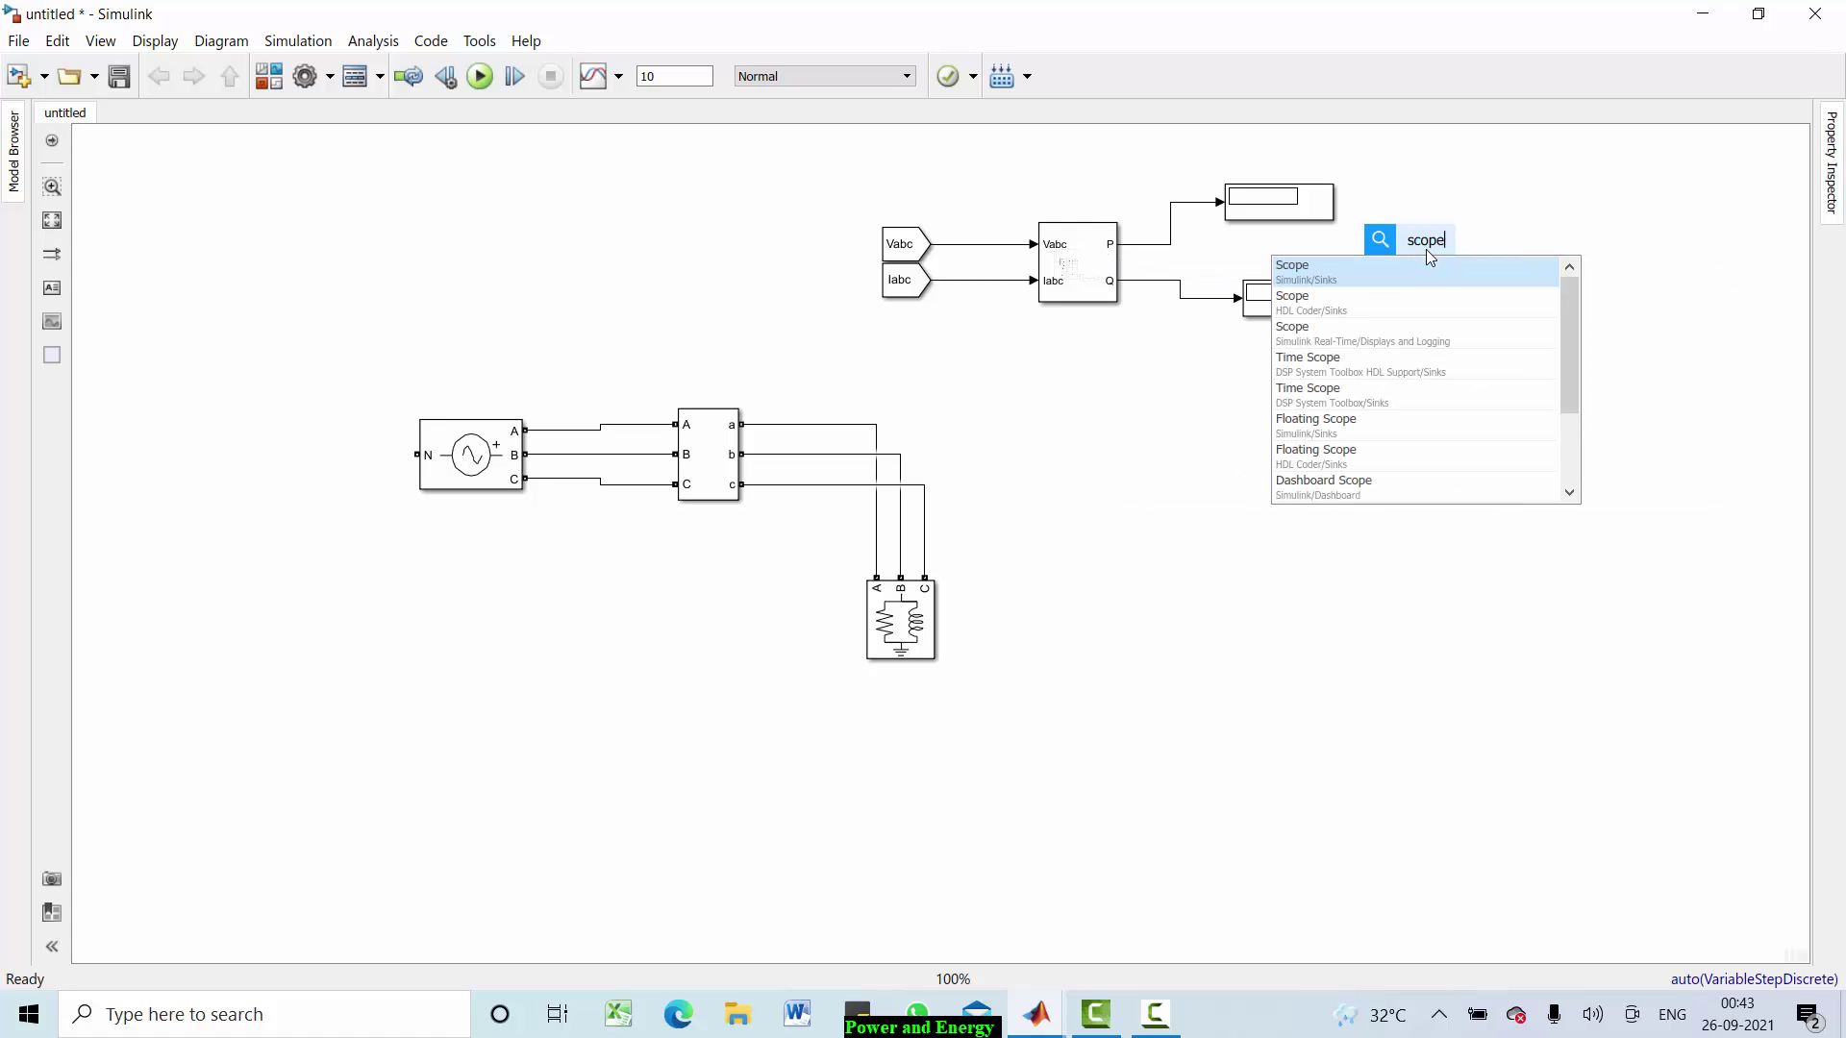
type("e")
key("Return")
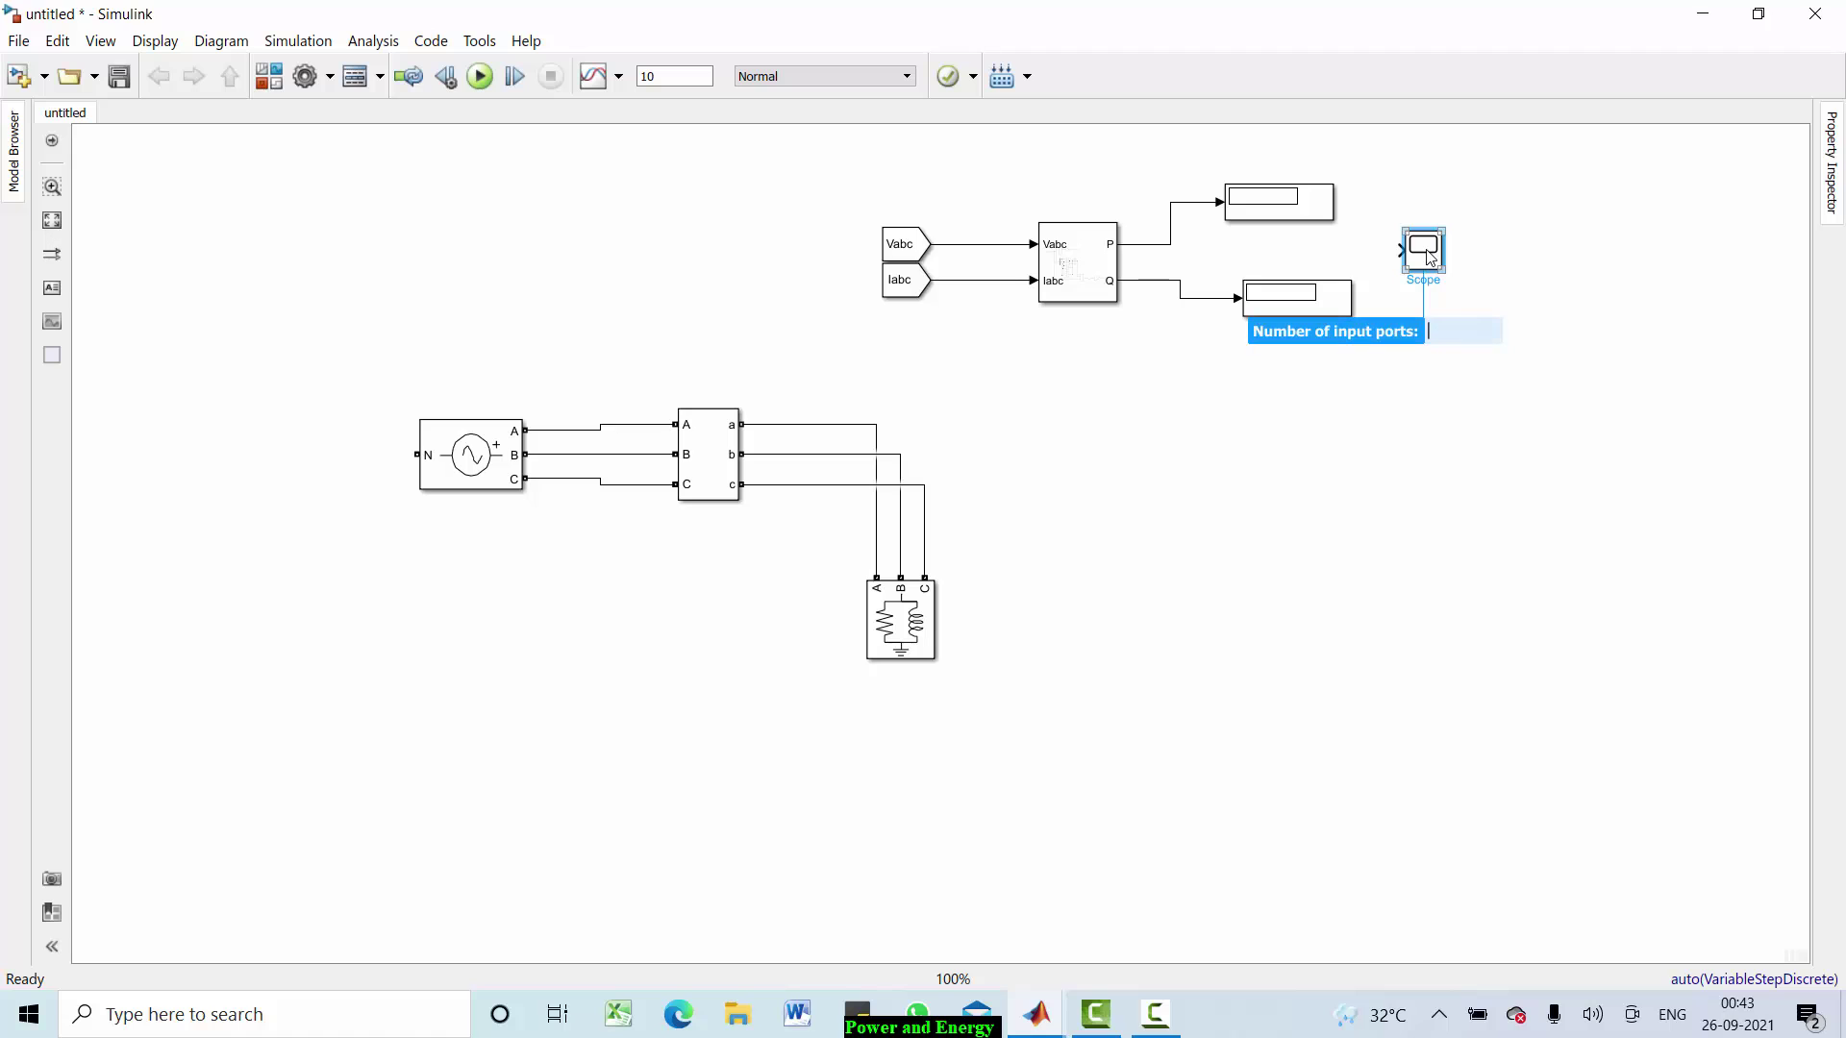
left_click_drag(1431, 261, 1432, 243)
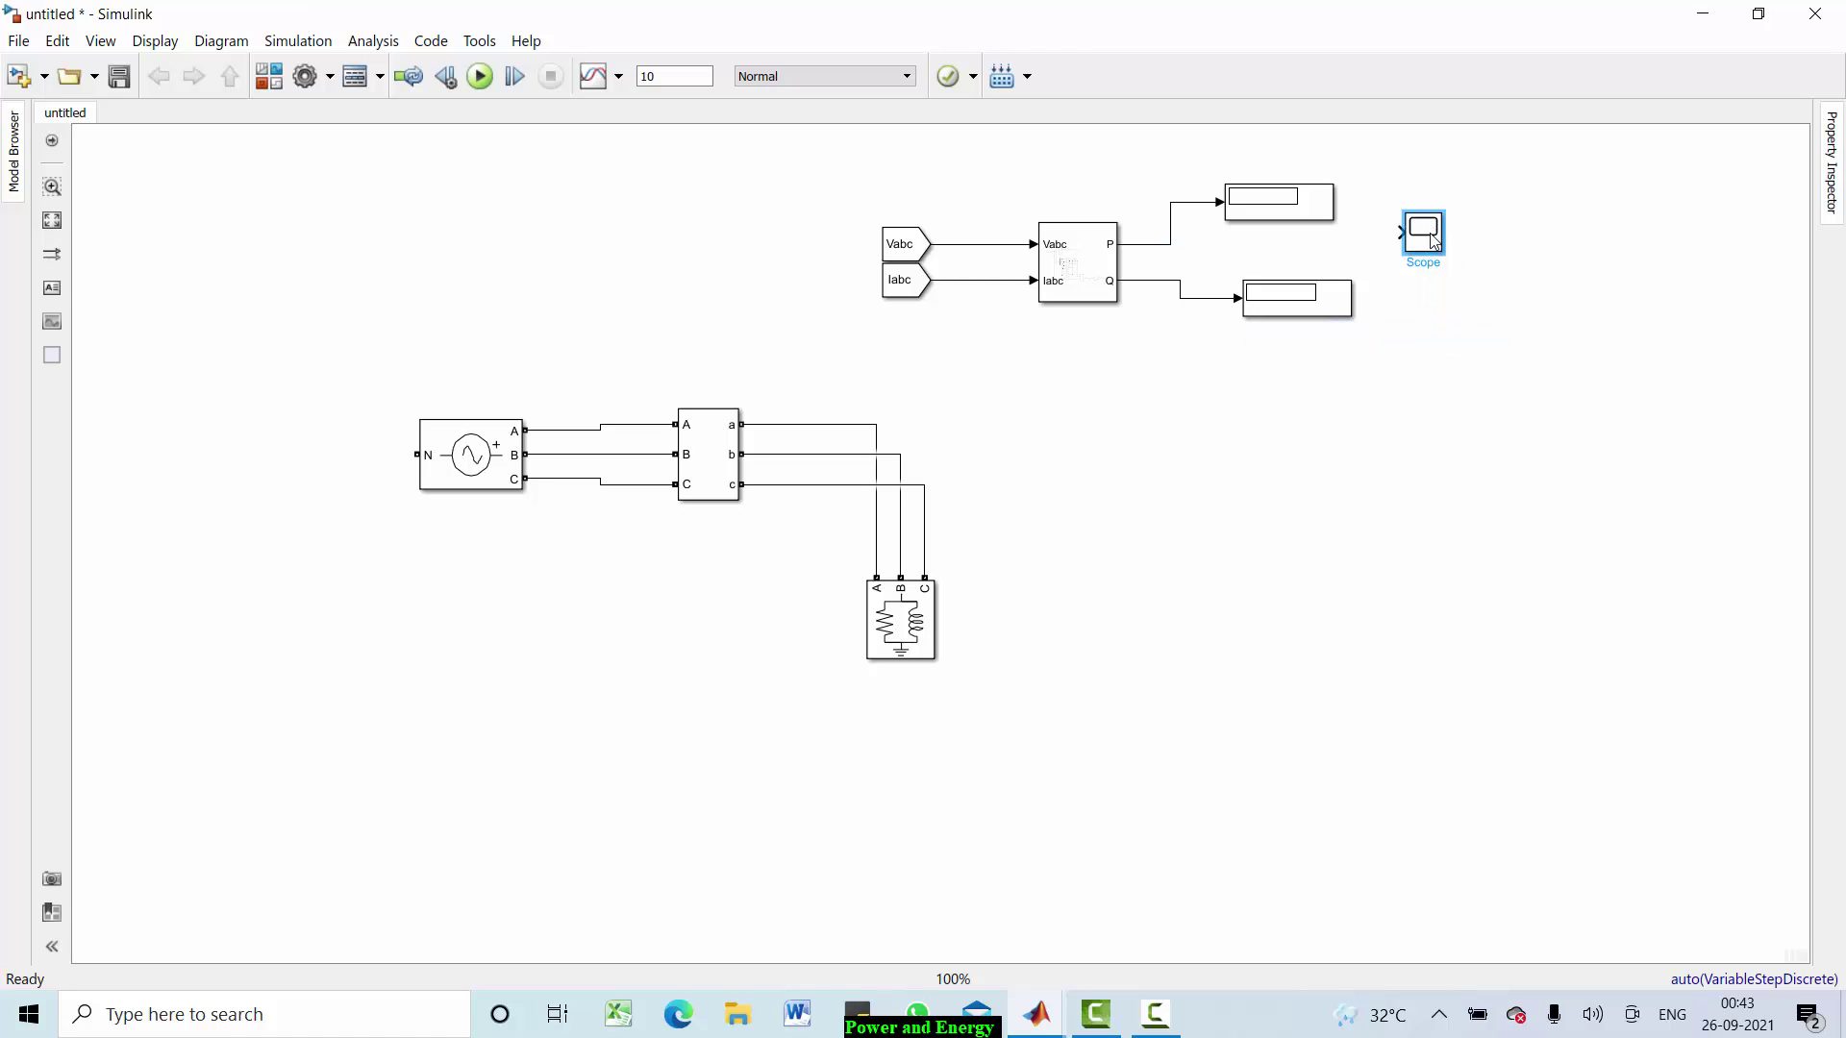
Step: Configure the Scope with 4 input ports and a layout of four plots stacked in one column
double_click(1428, 240)
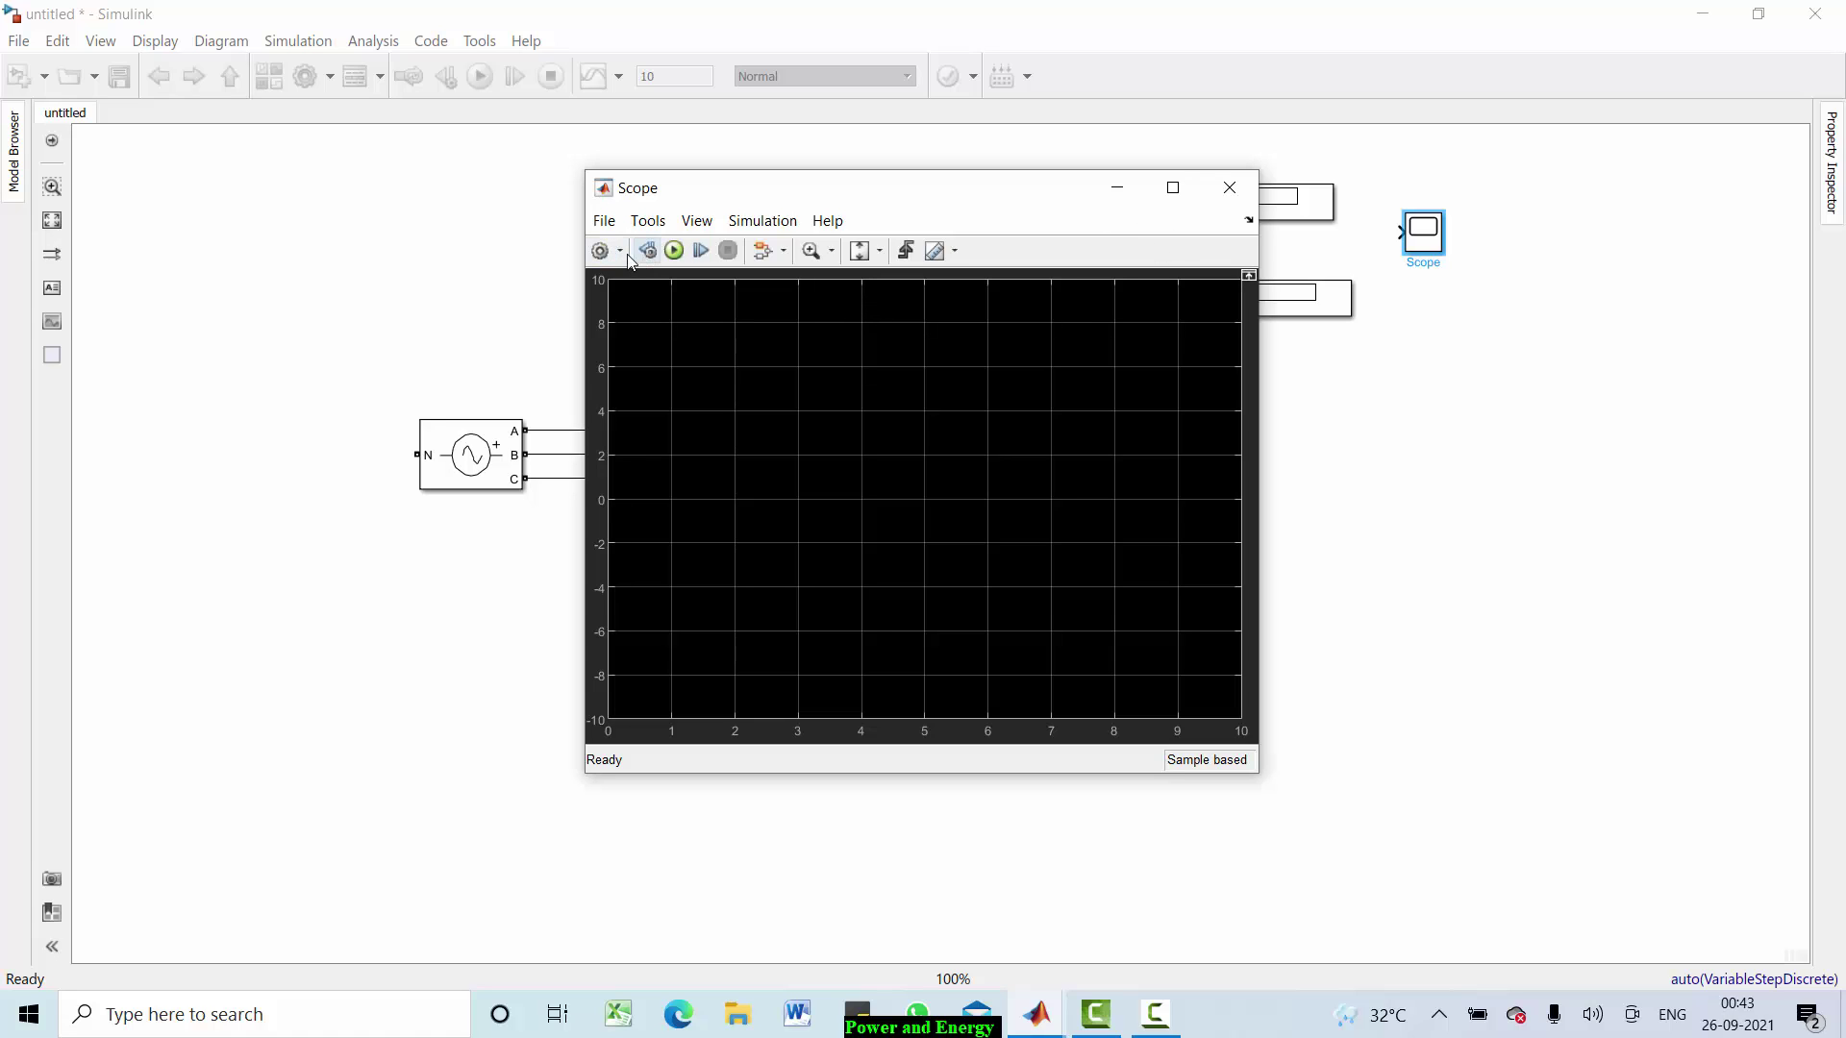
left_click(623, 258)
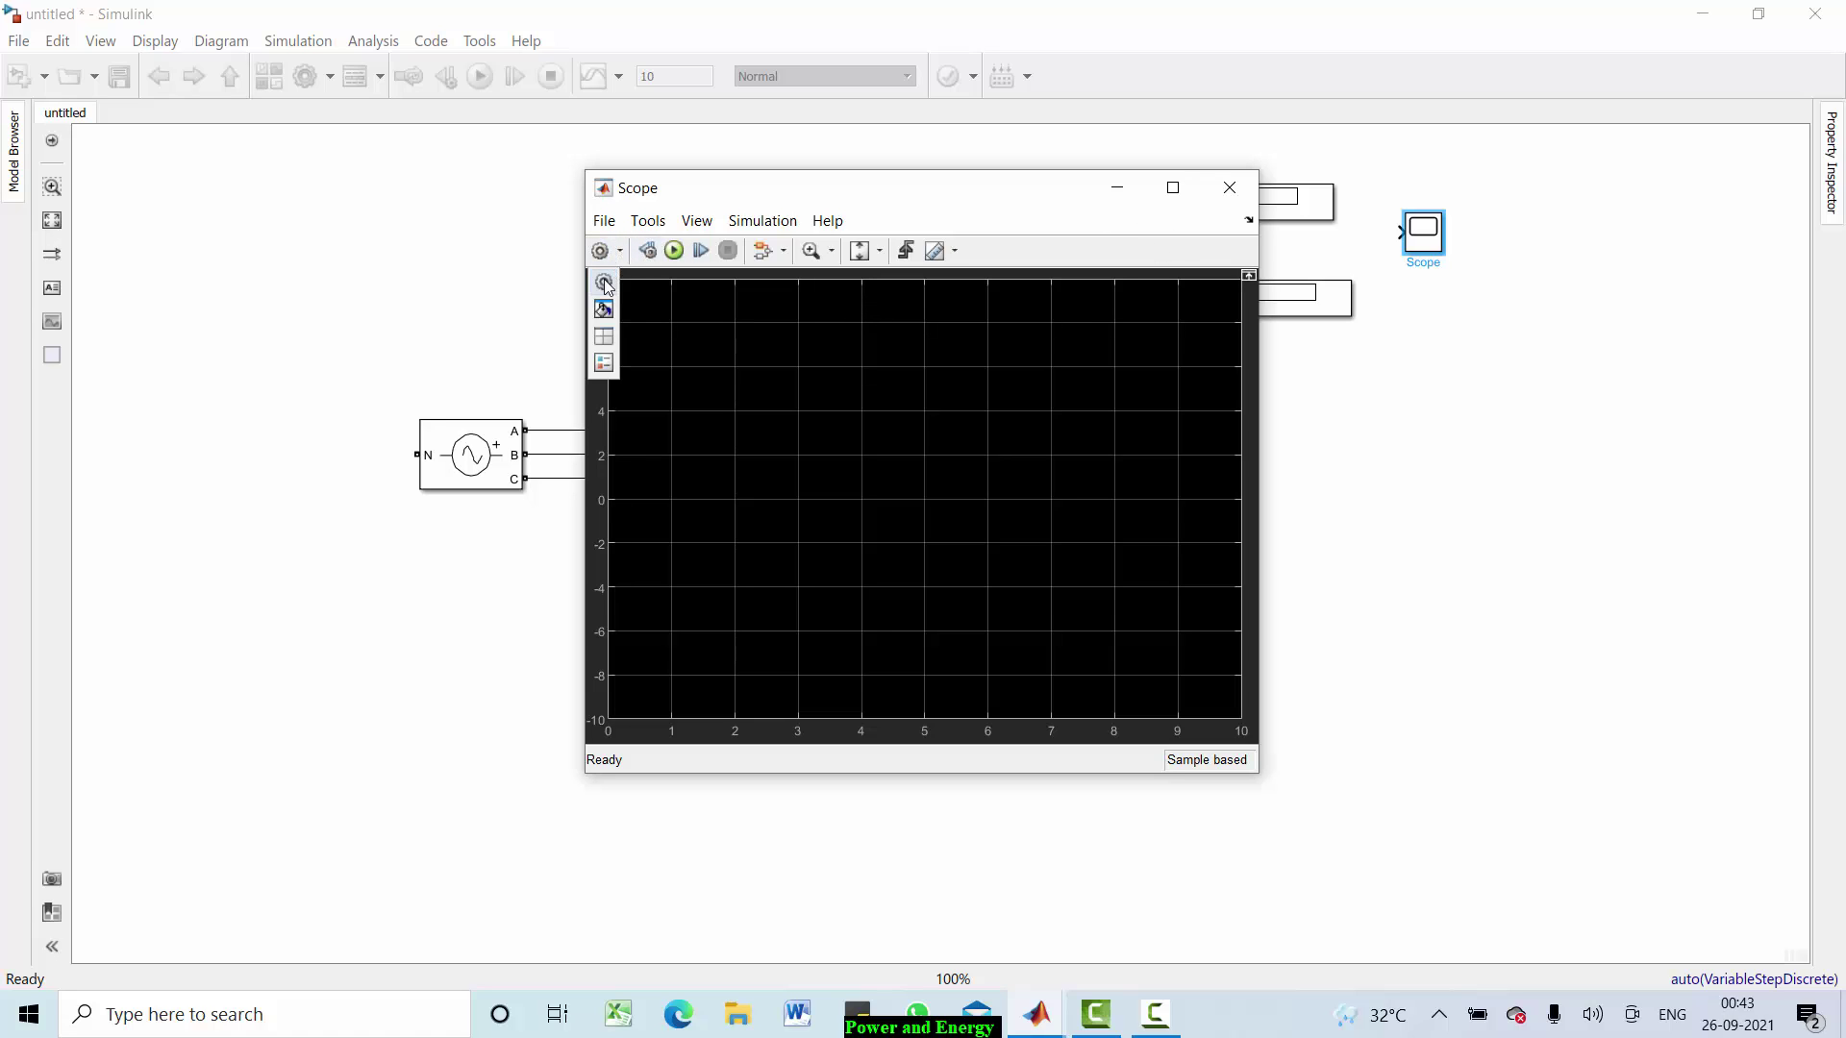
left_click(604, 279)
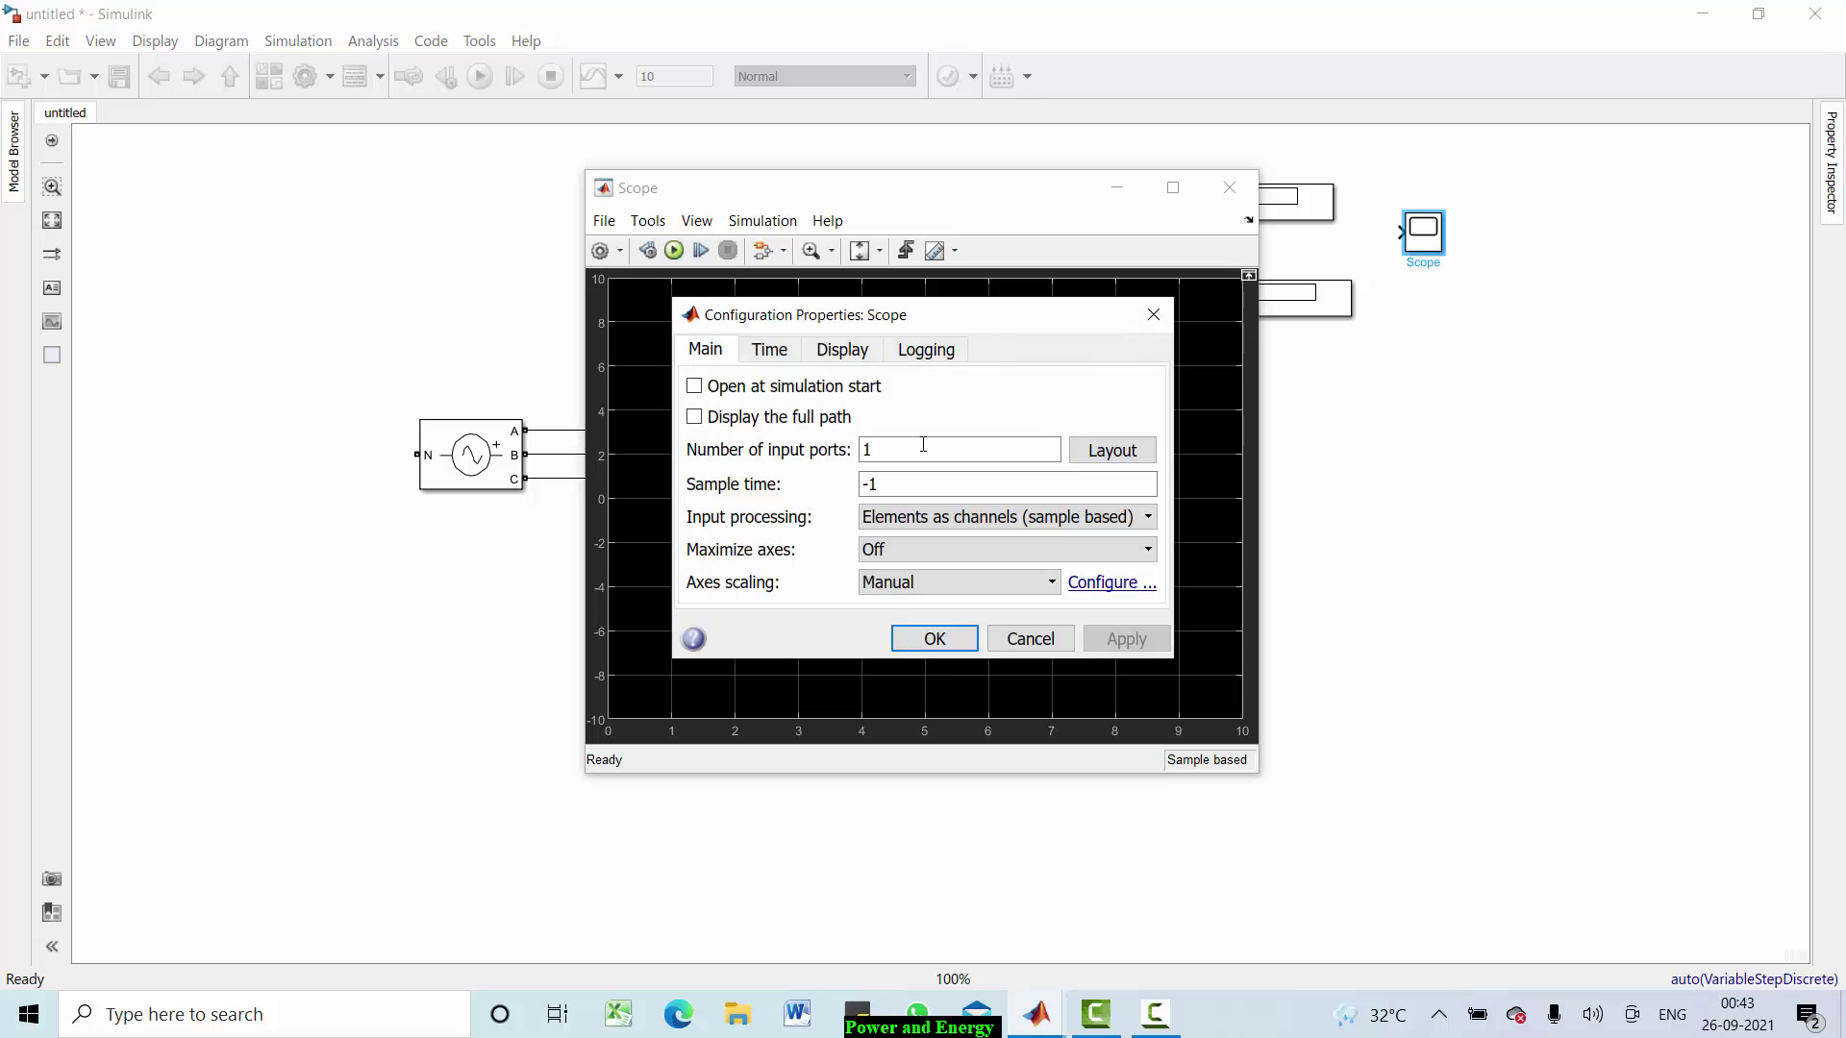
left_click(876, 482)
left_click(863, 450)
left_click_drag(863, 452, 872, 452)
type("4")
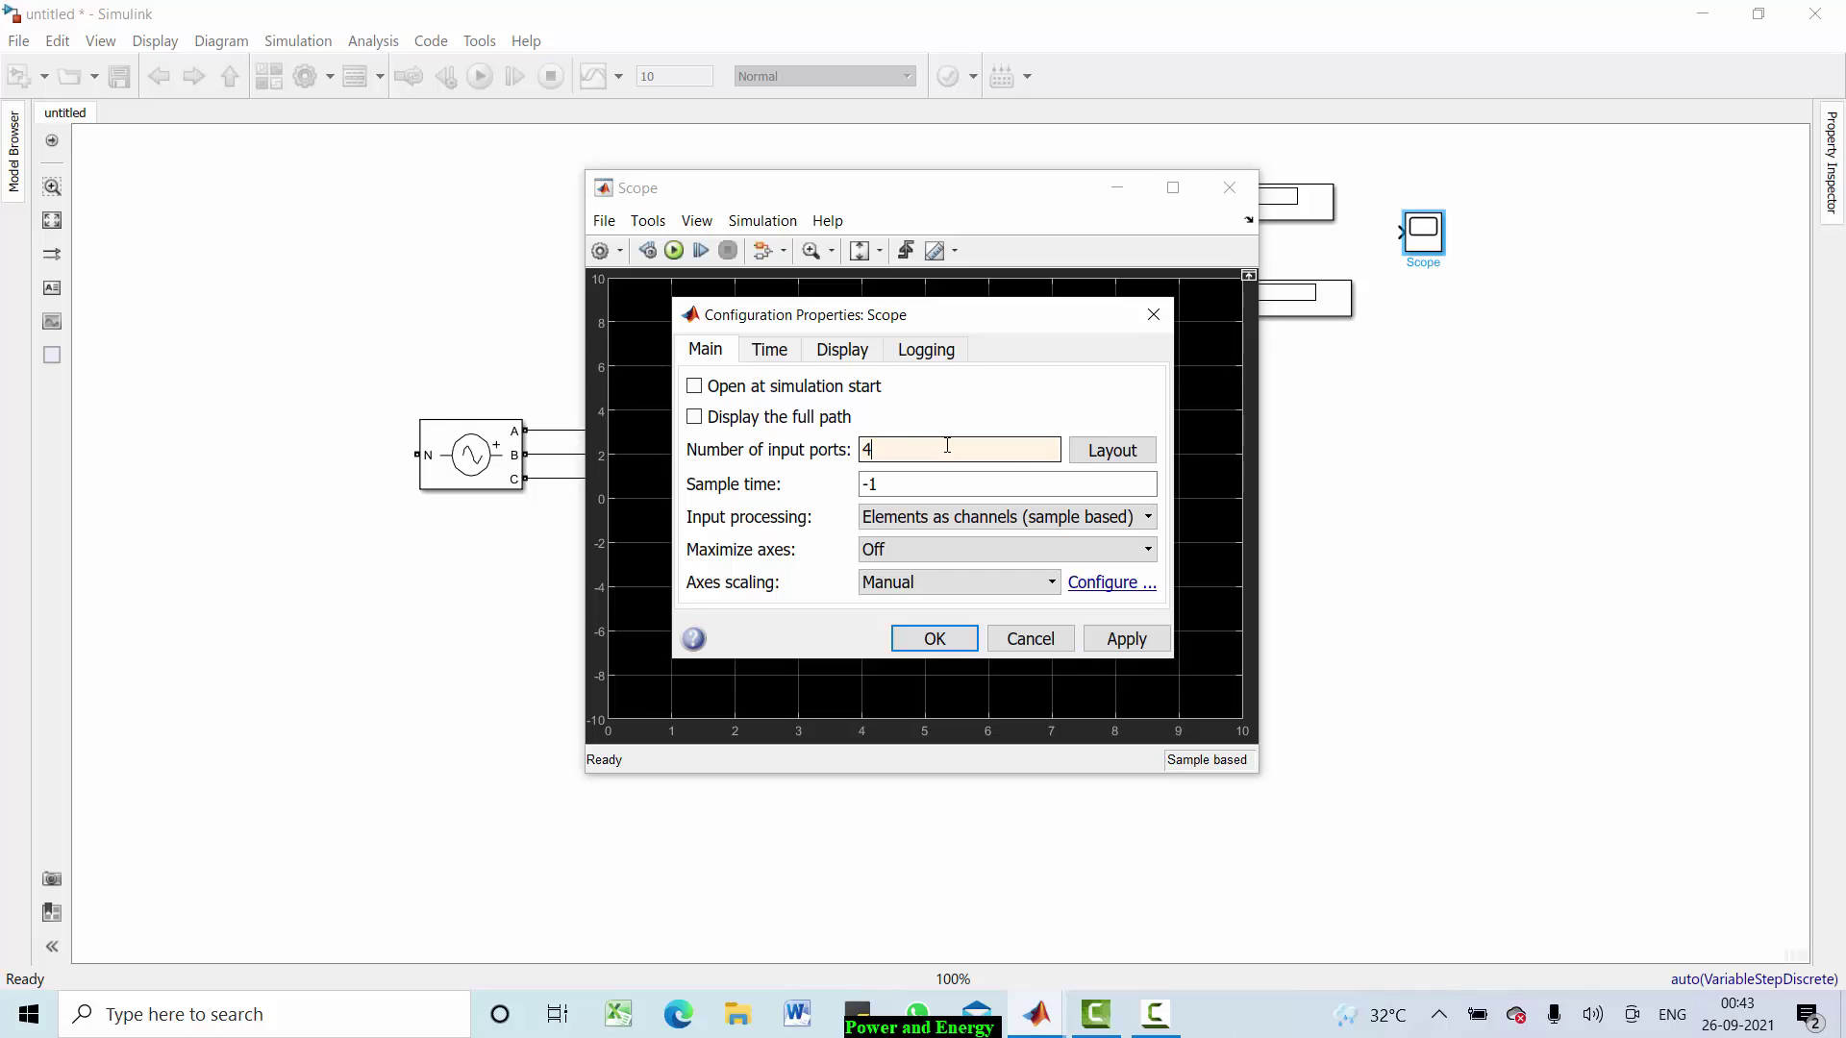
left_click(1107, 456)
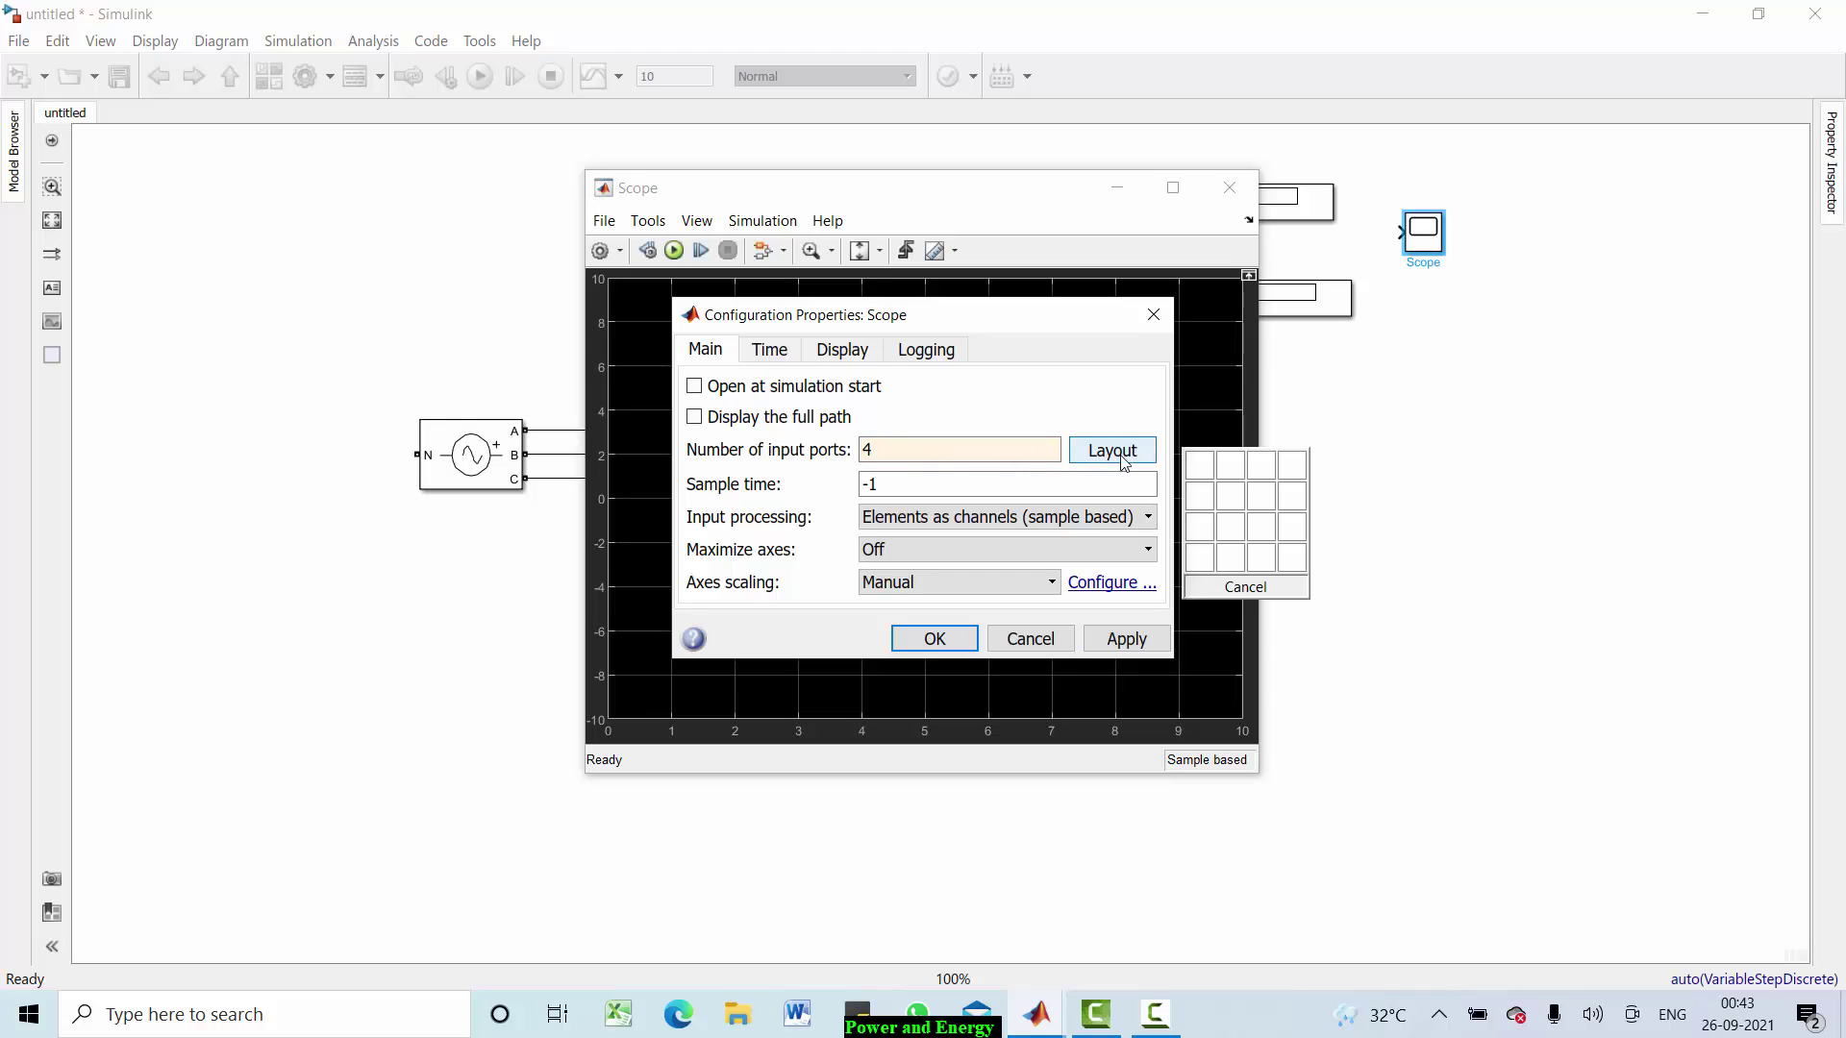
left_click(1212, 558)
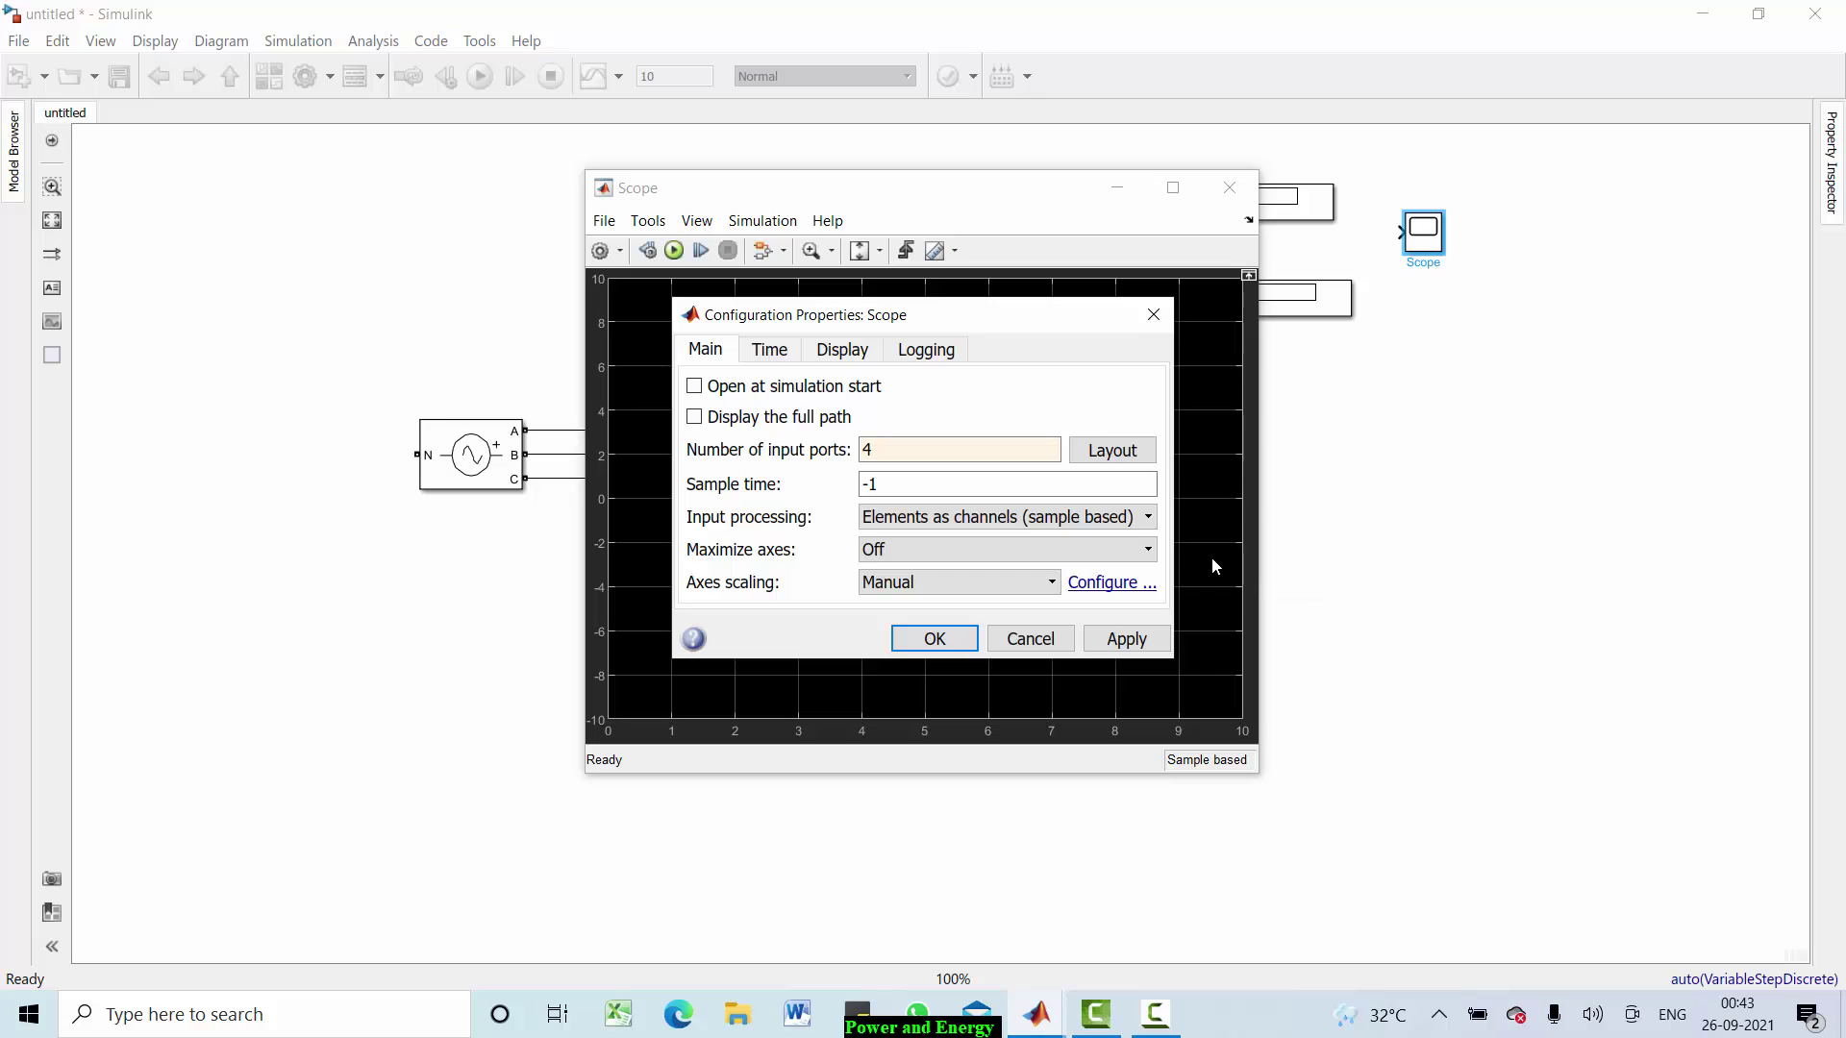
left_click(935, 640)
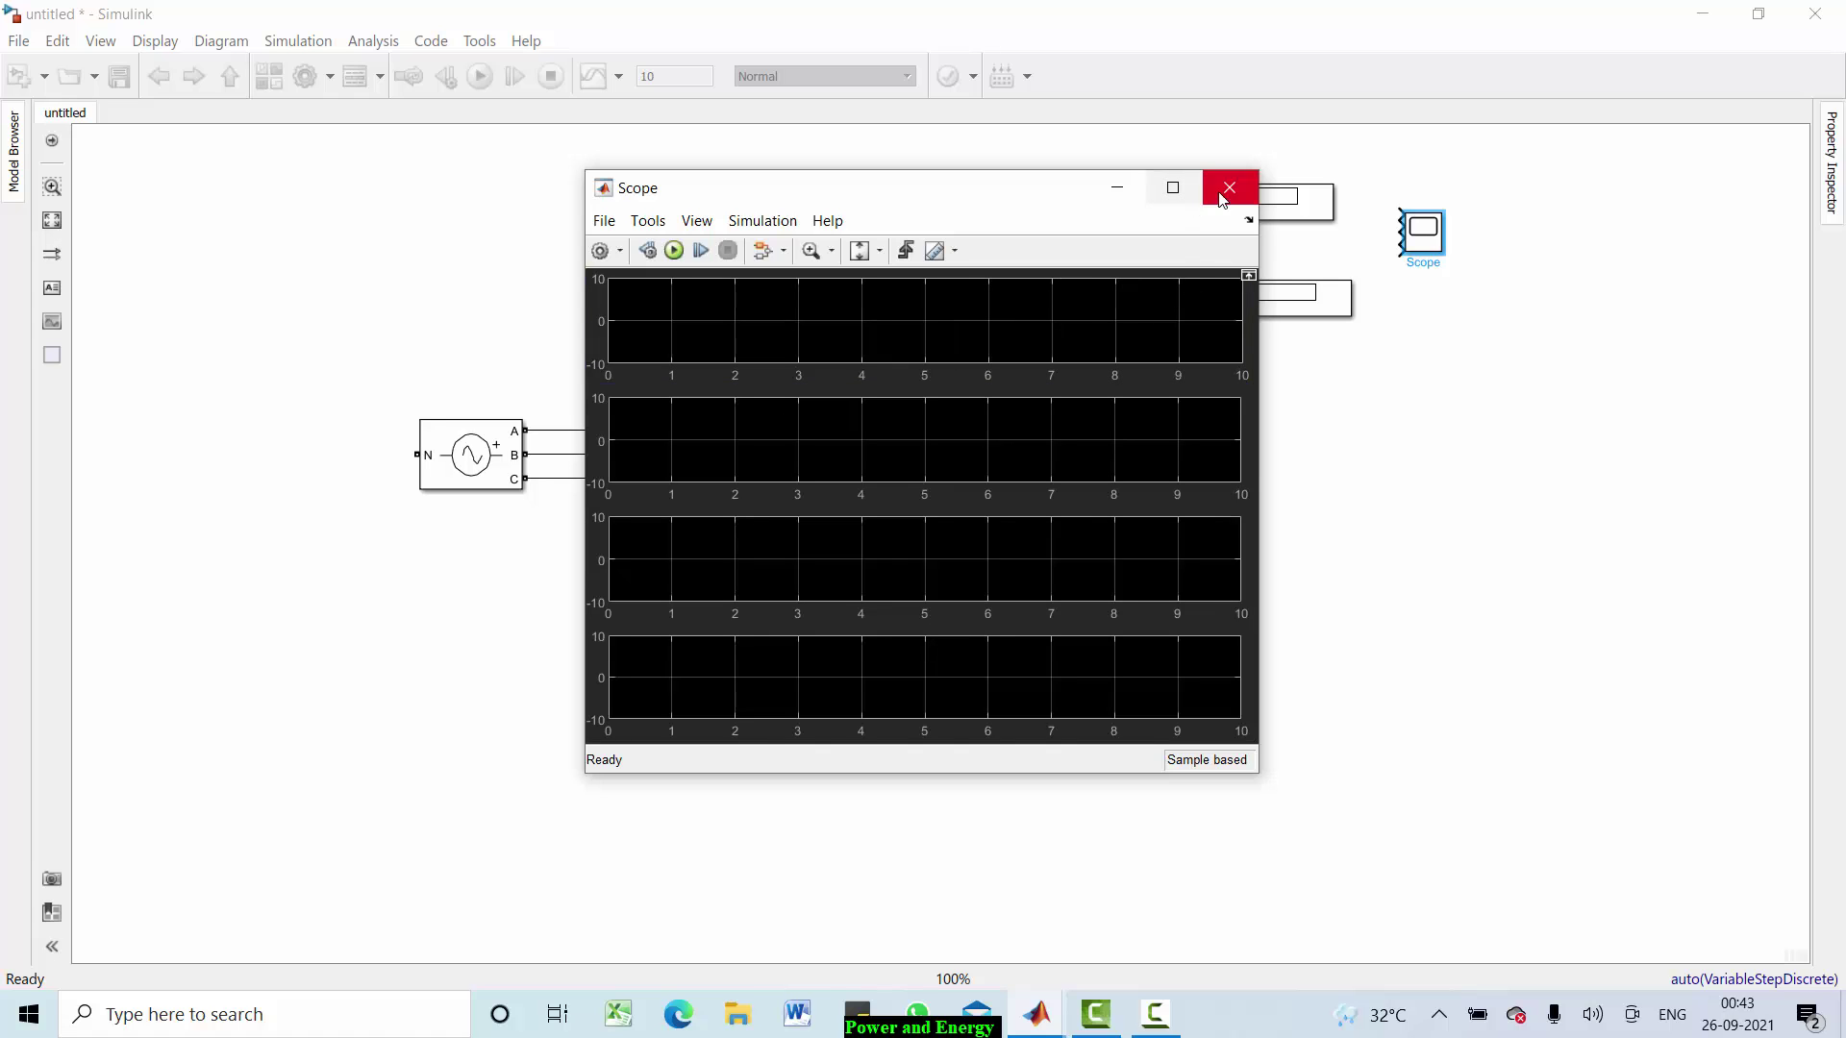
left_click(1230, 188)
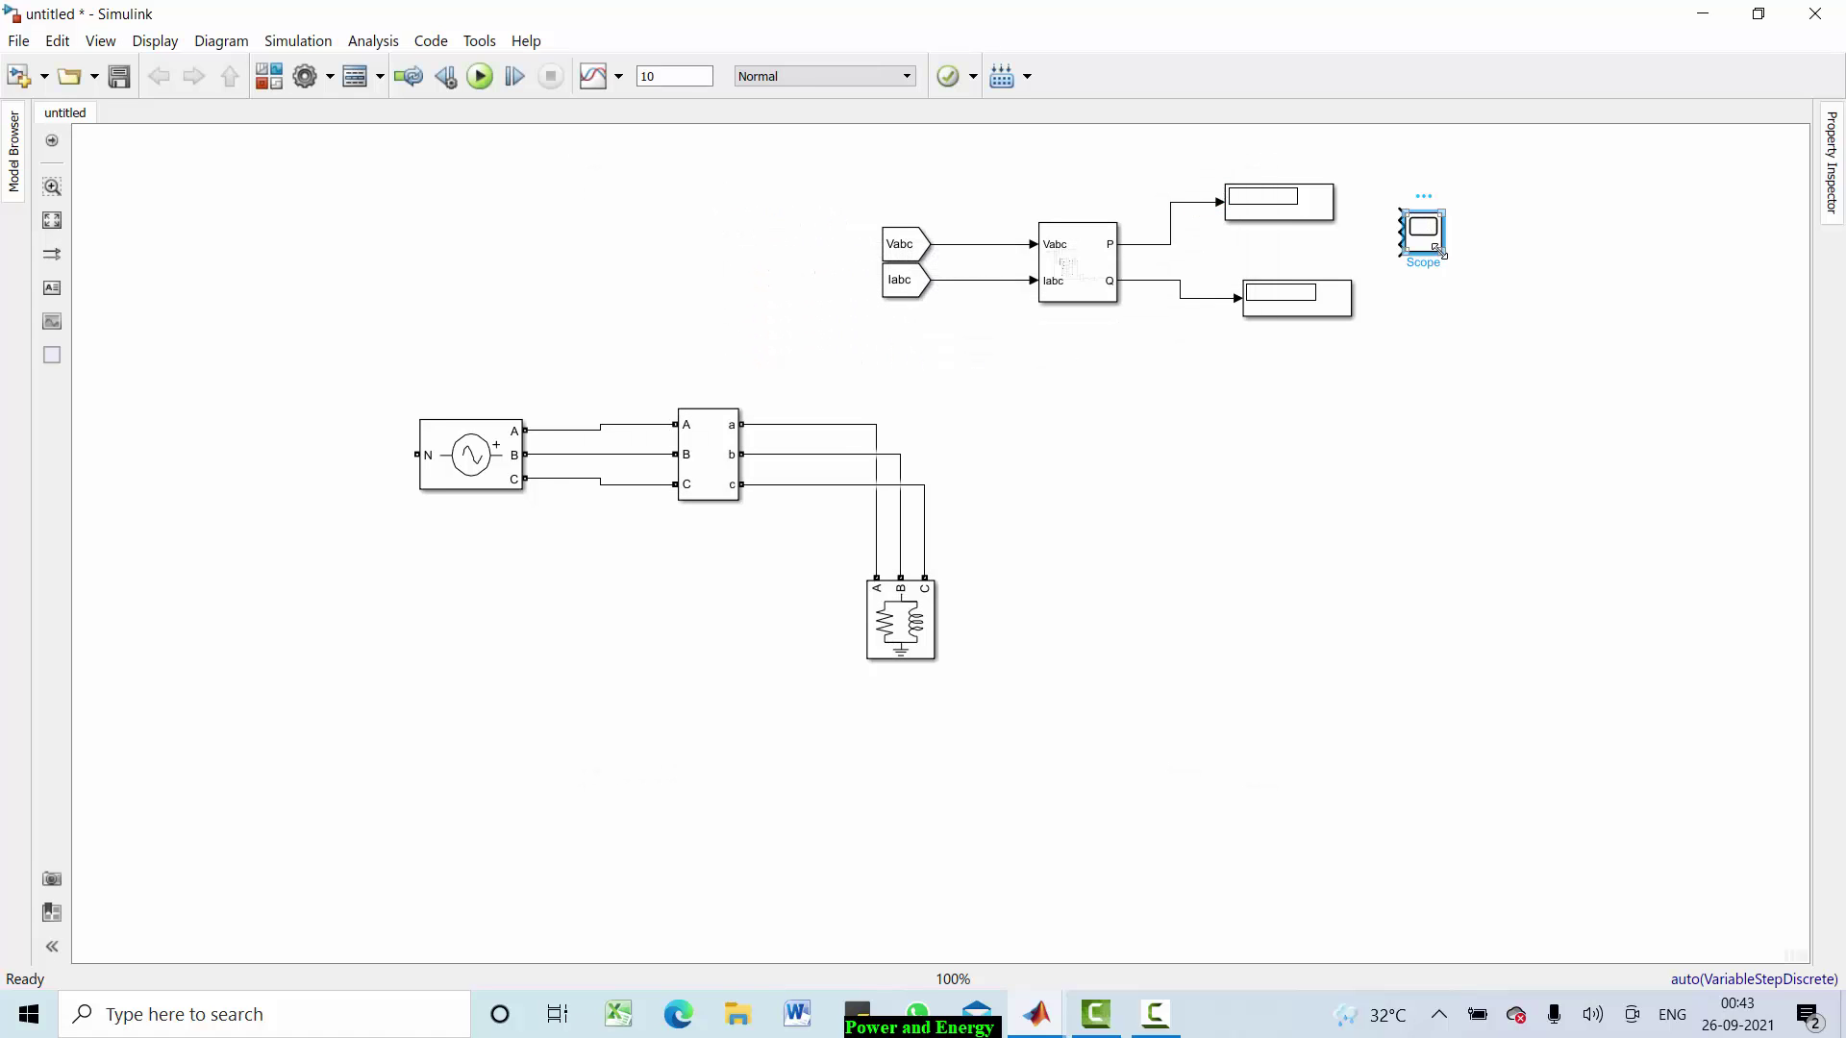
Step: Enlarge the Scope block and connect its first two inputs to the power block's P and Q outputs
left_click_drag(1440, 252, 1491, 362)
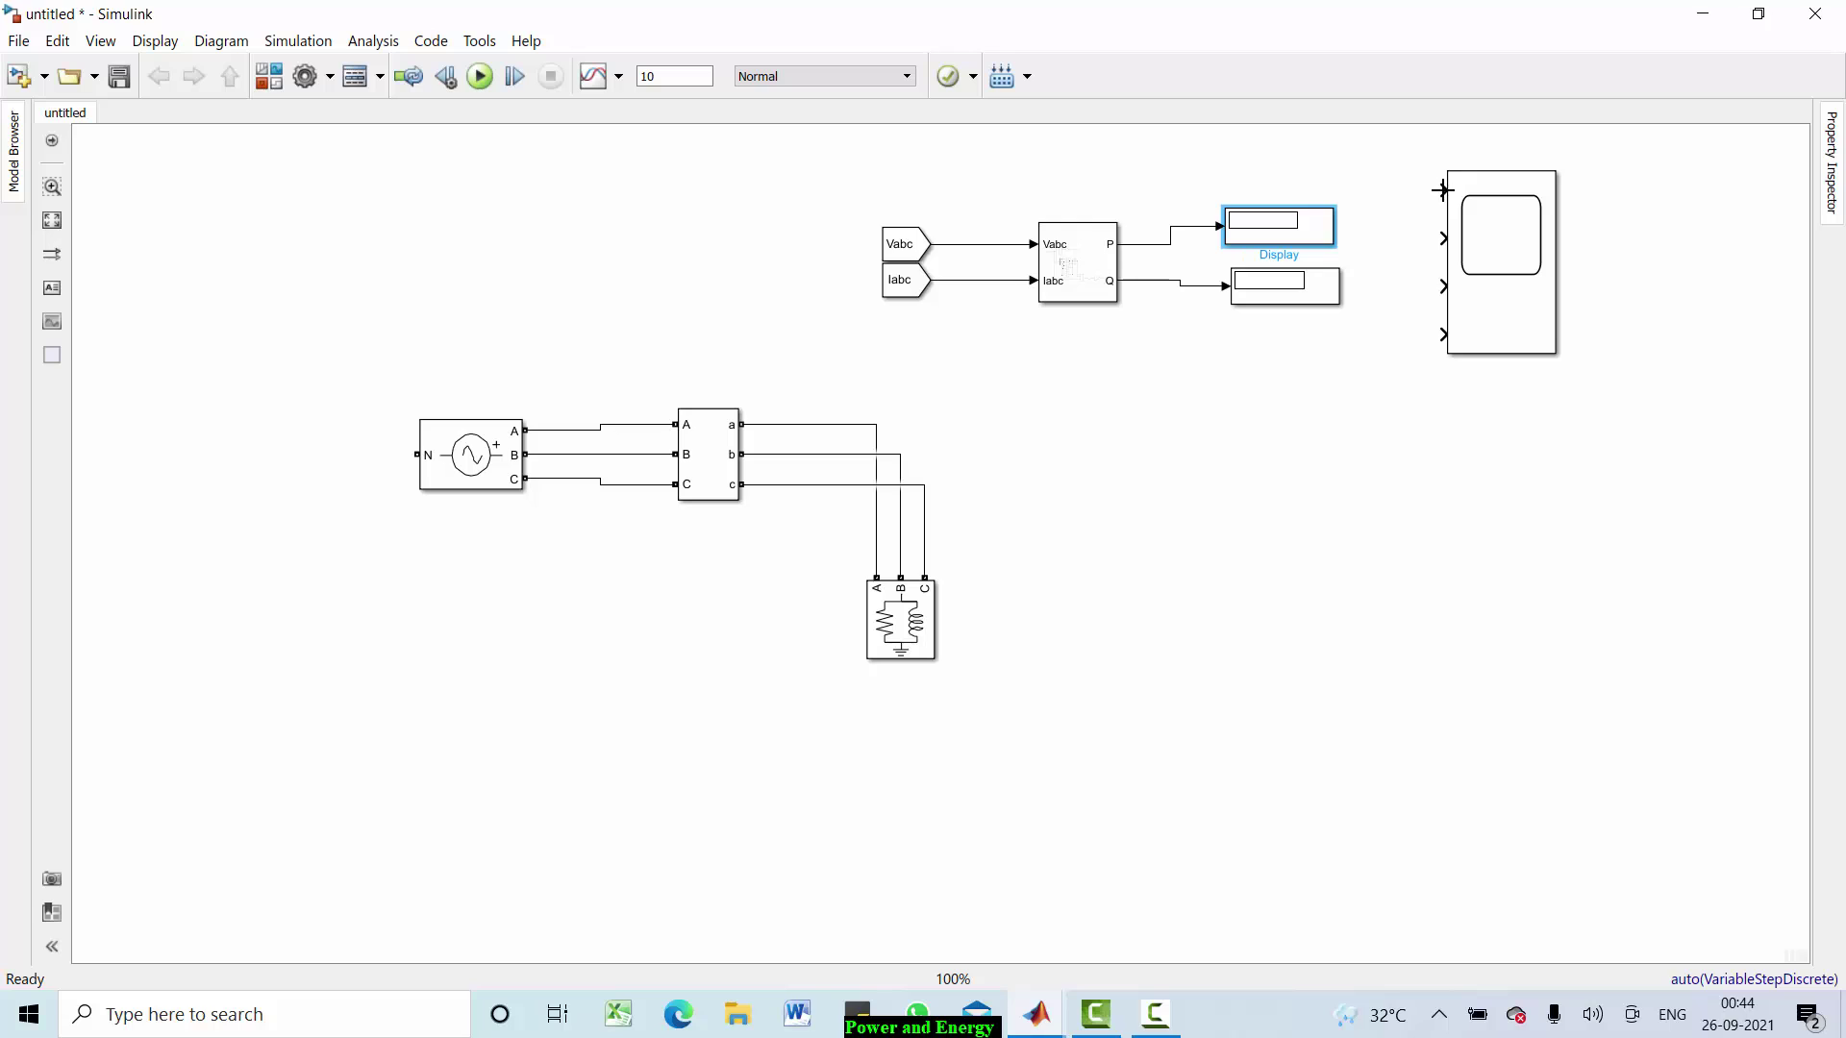
left_click_drag(1442, 189, 1157, 243)
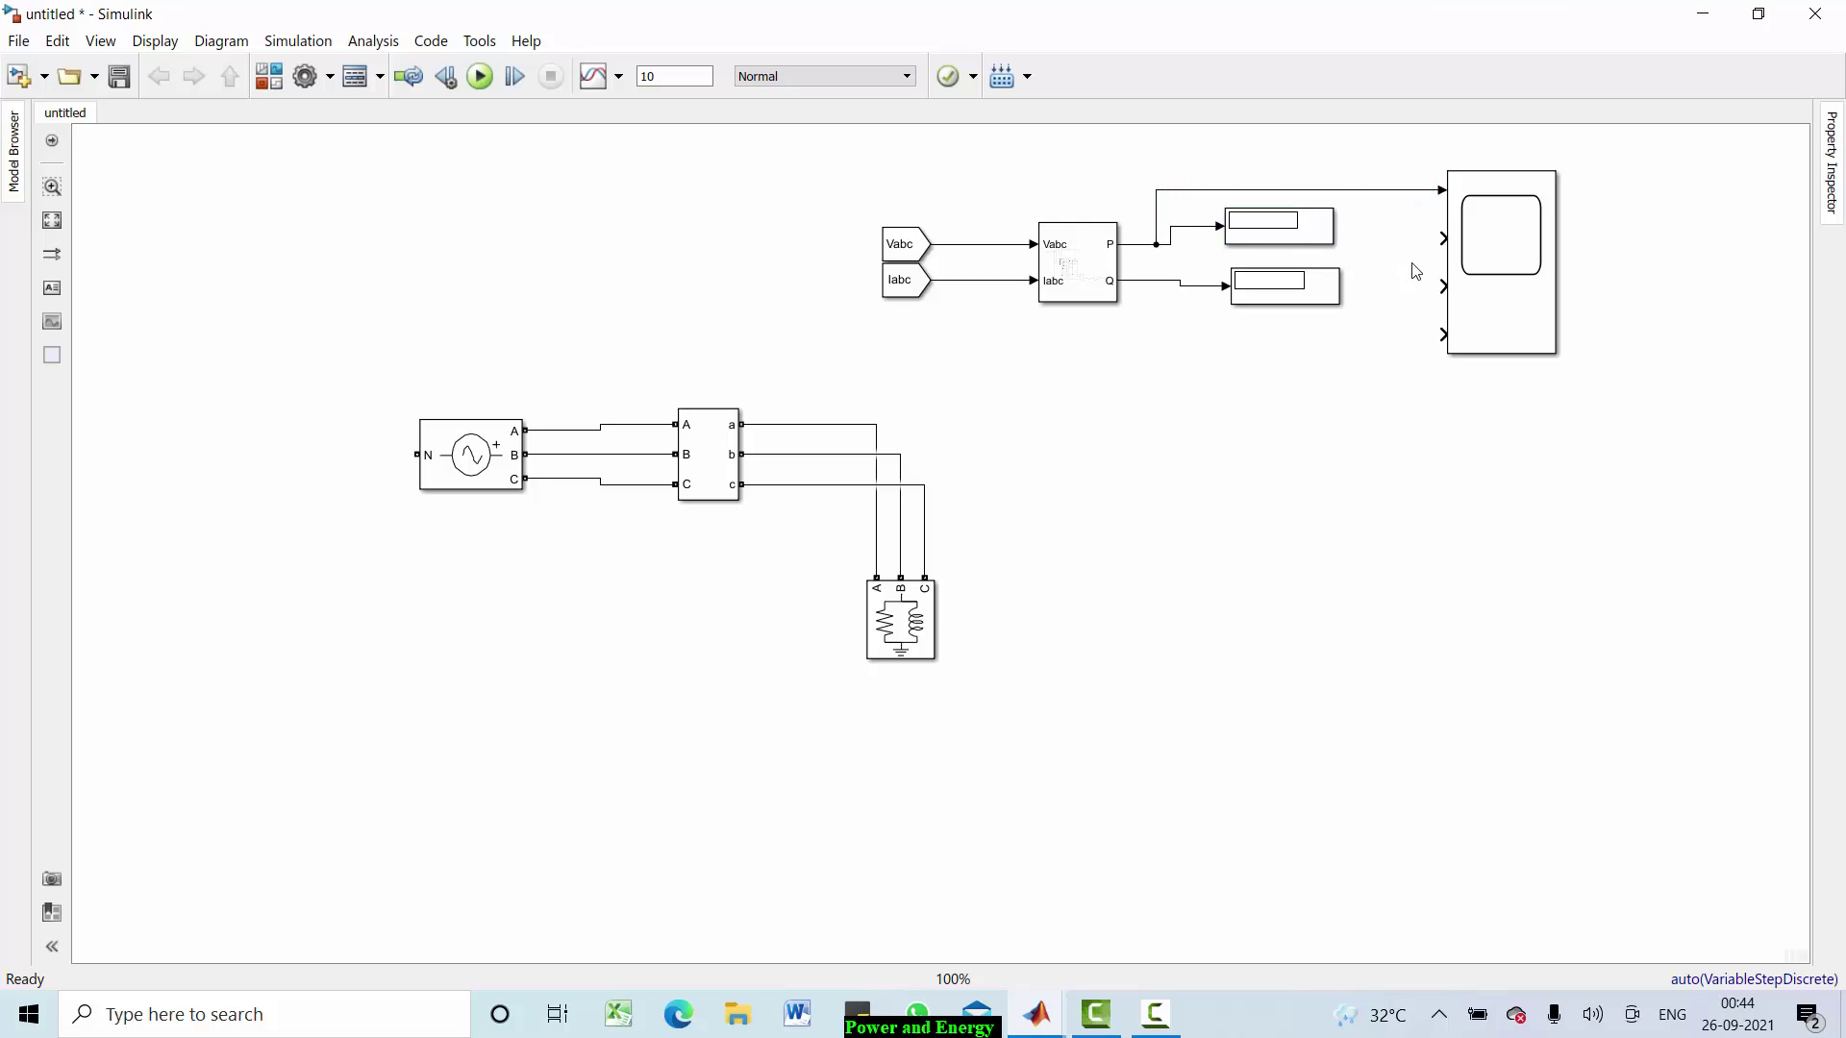
left_click_drag(1439, 237, 1161, 279)
Step: Insert an Fcn block below the two Display blocks
double_click(1237, 386)
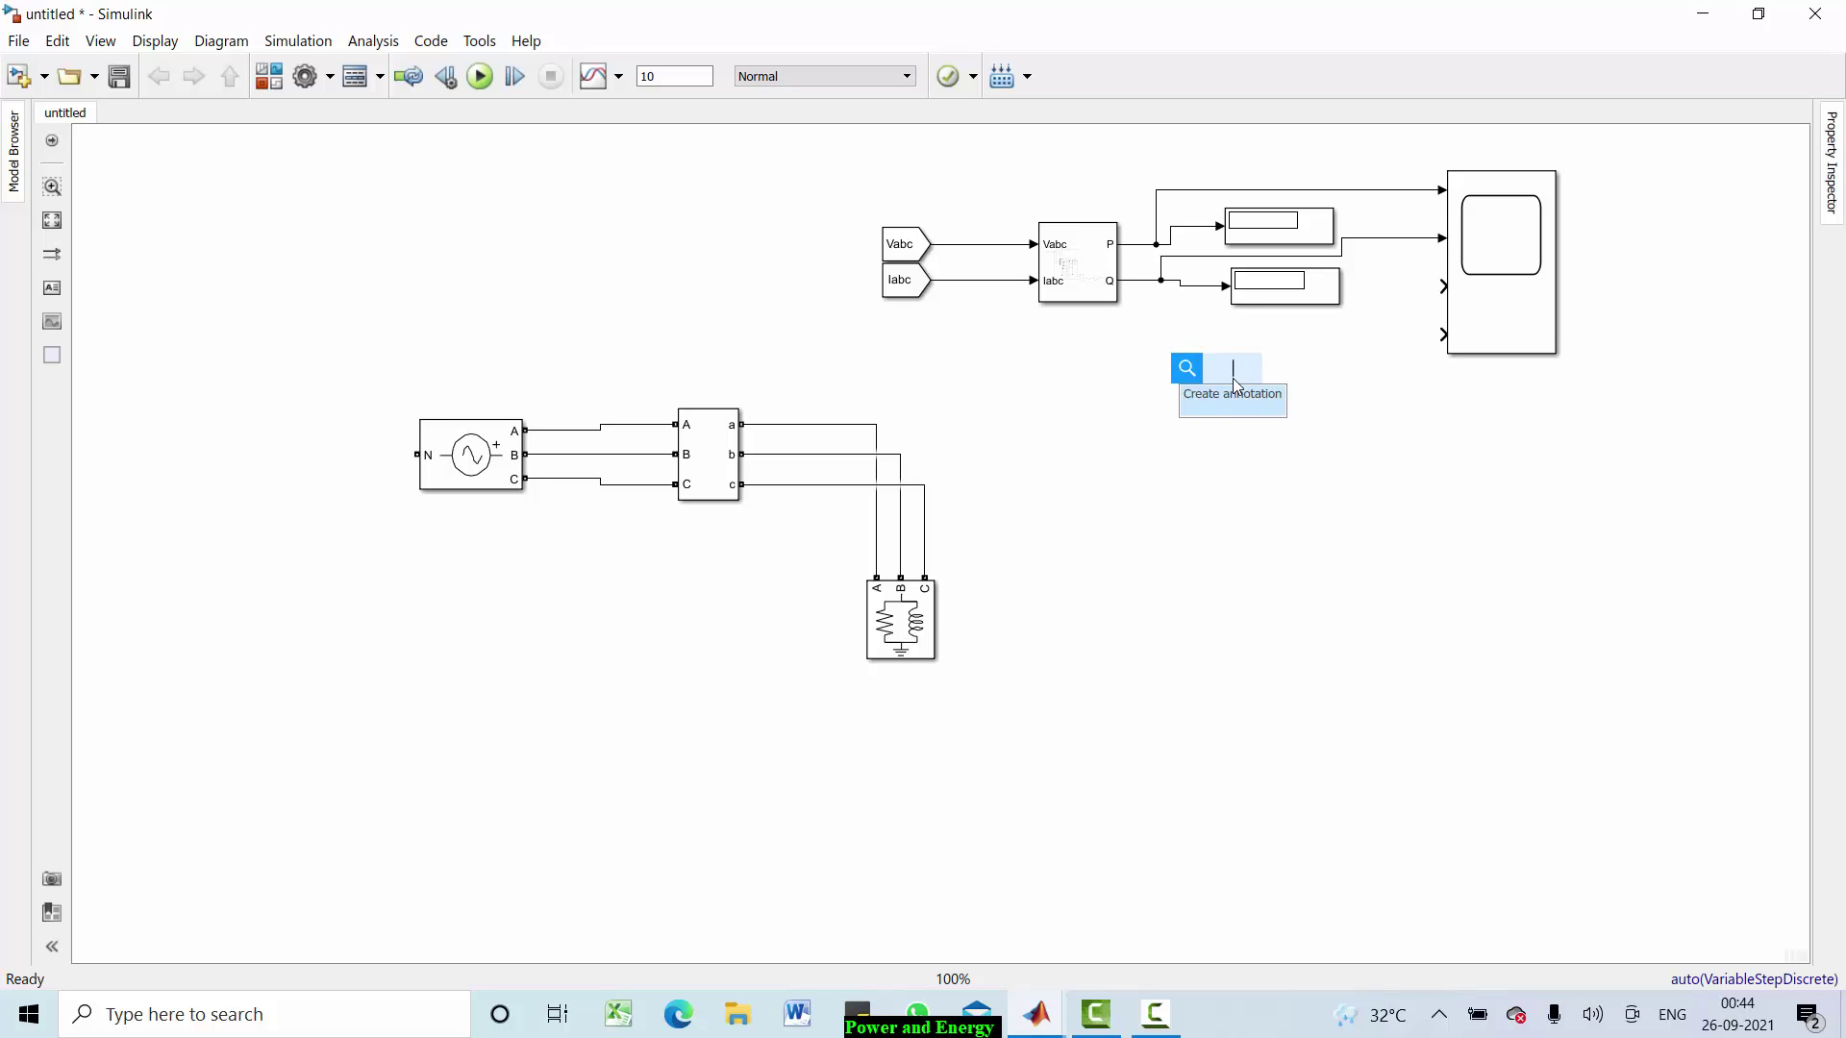
type("f")
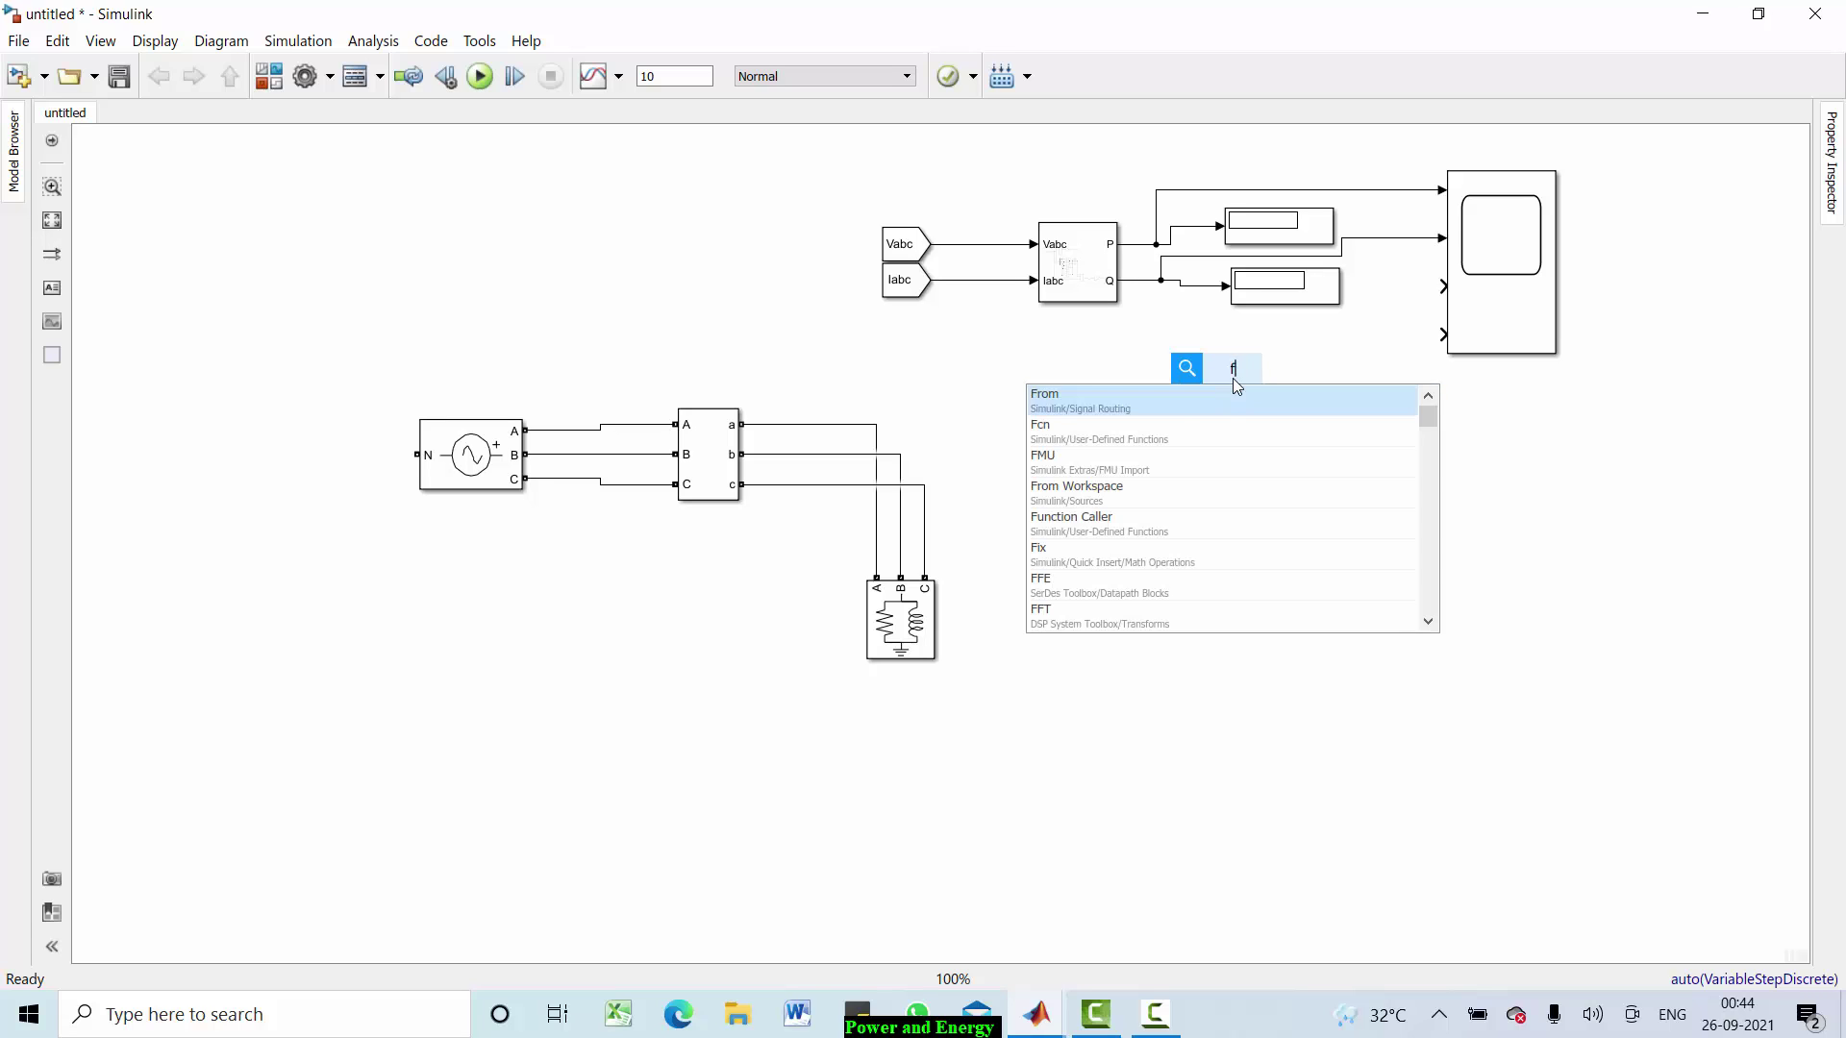
key("Down")
key("Return")
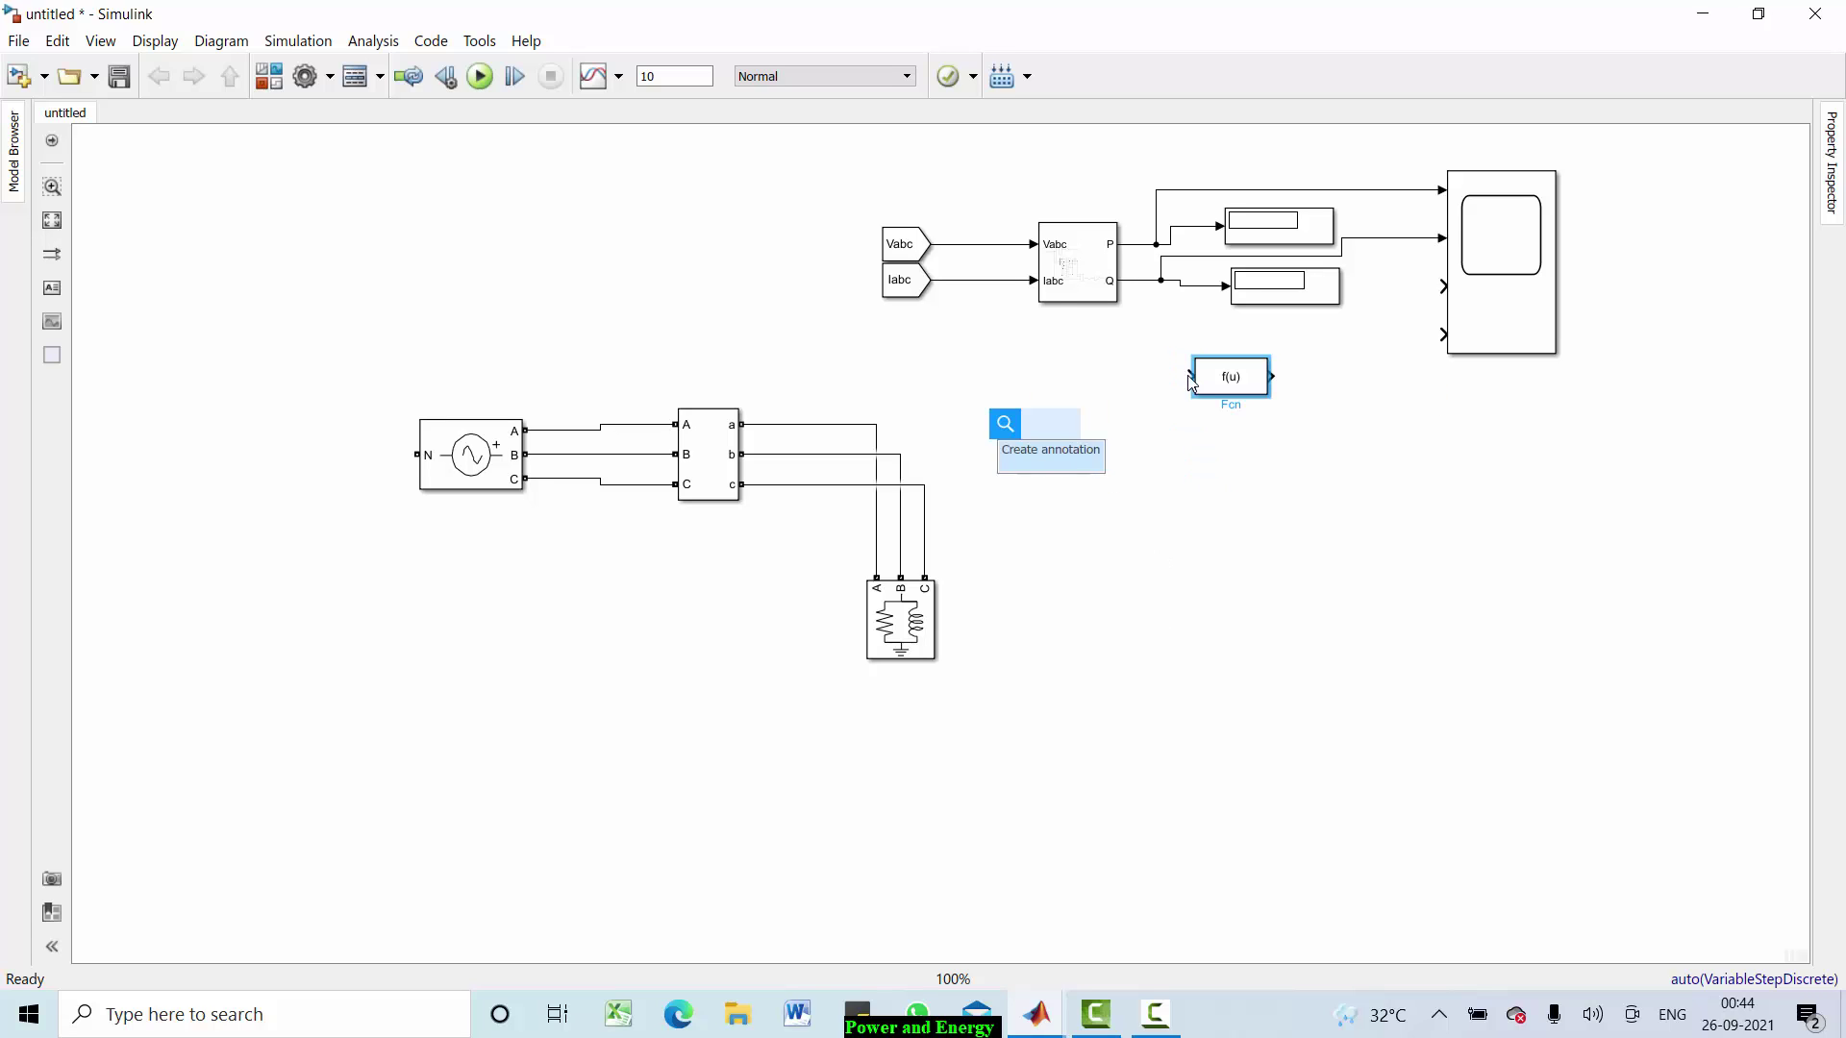
left_click(1145, 394)
left_click(1239, 400)
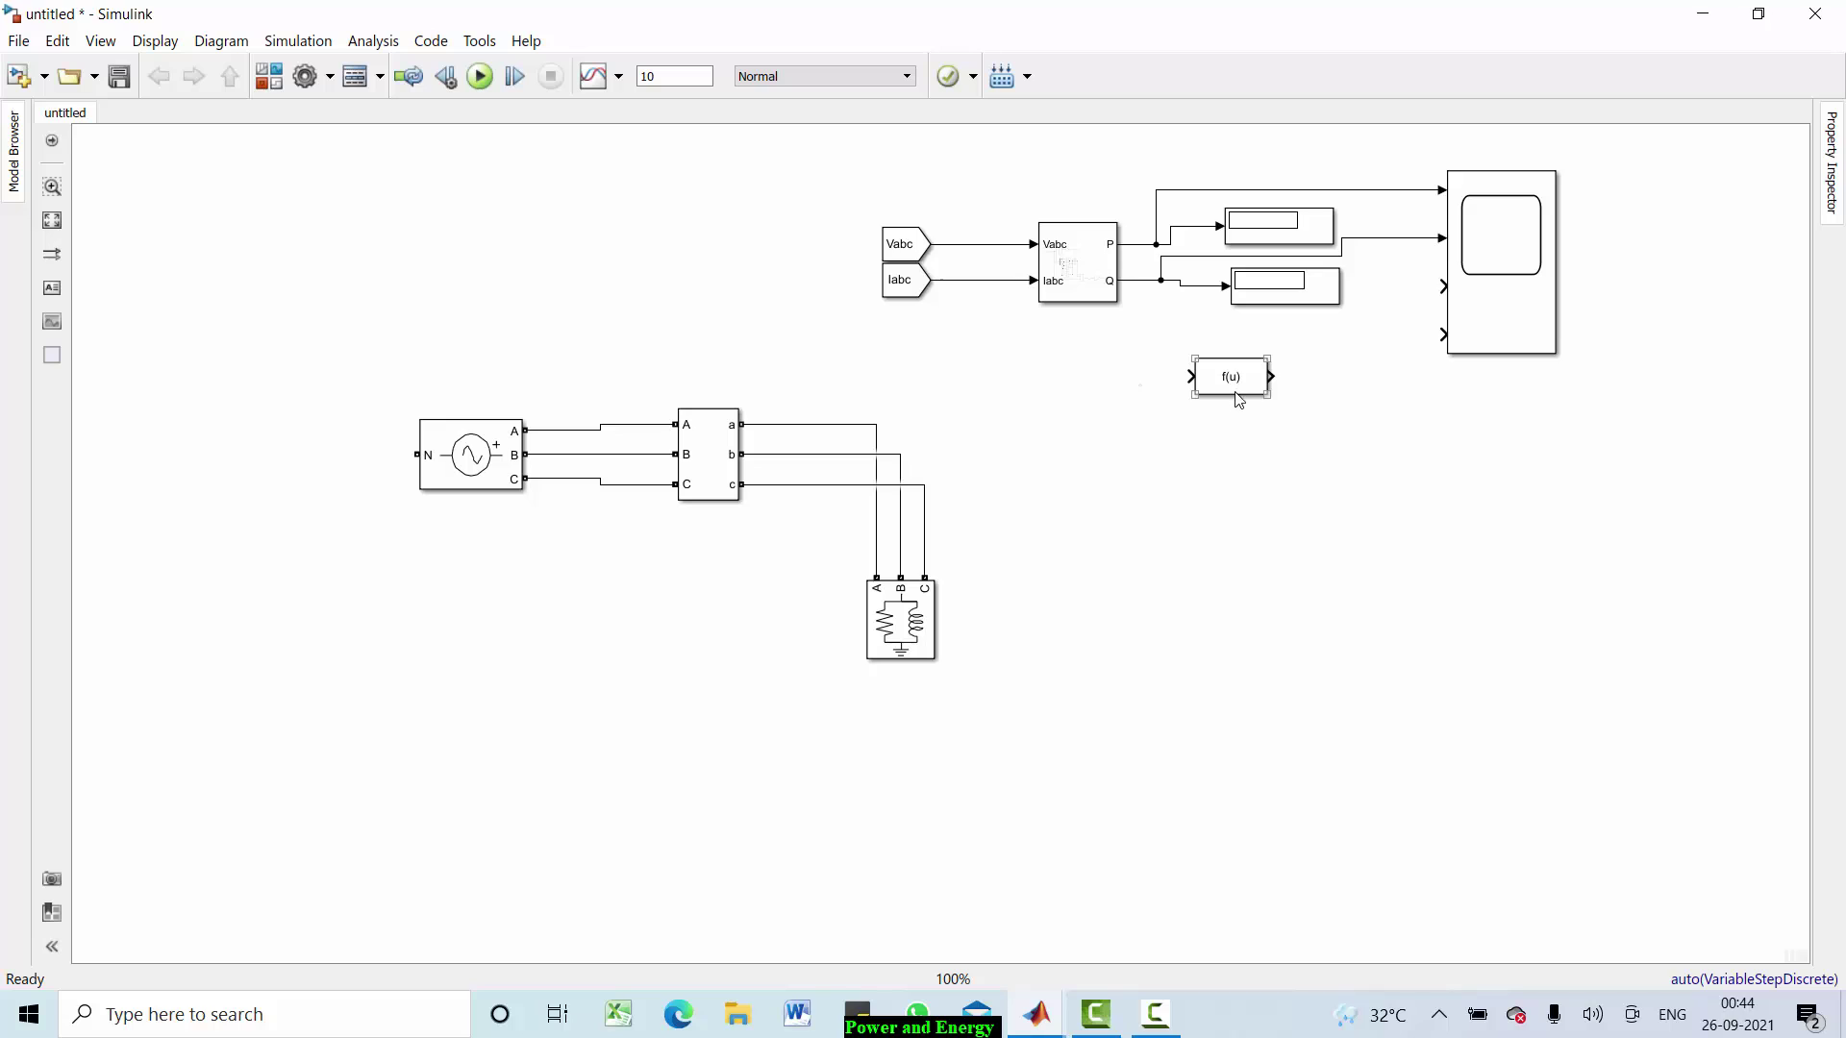
left_click(1174, 390)
left_click(1116, 248)
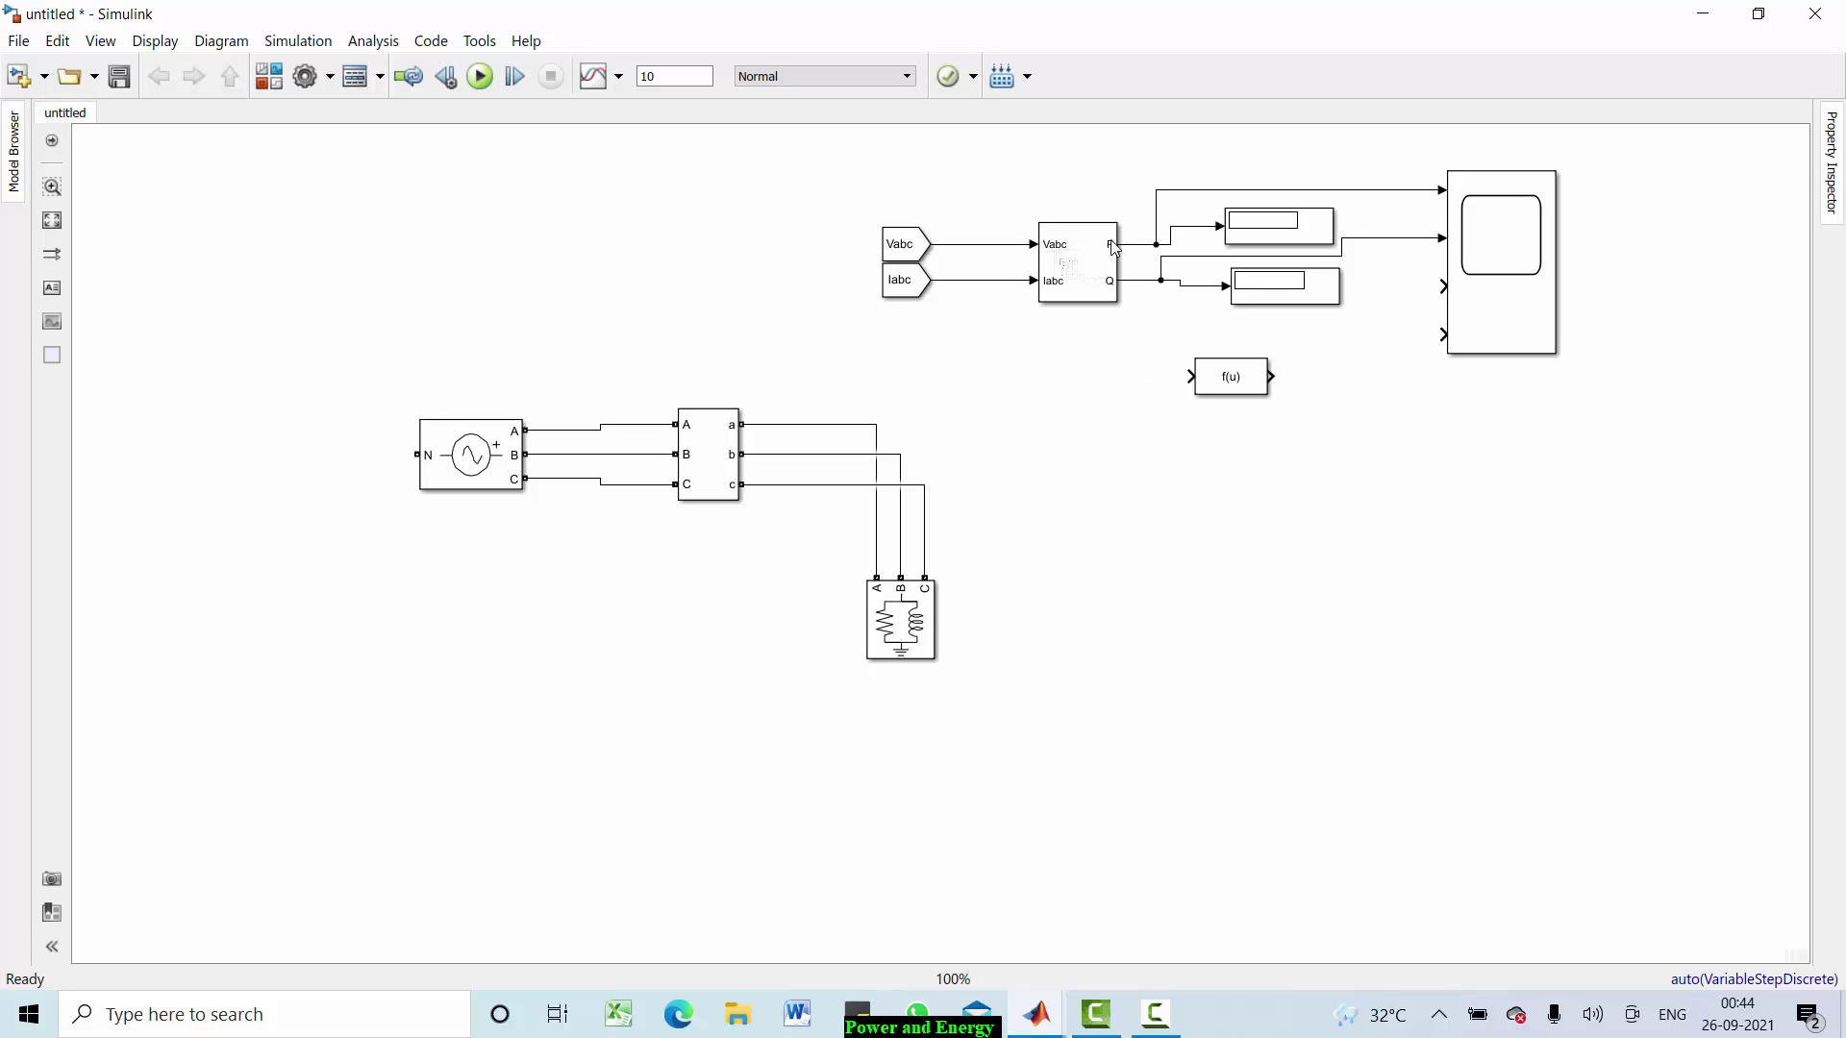
left_click(1143, 388)
Step: Insert a Bus Creator block ahead of the Fcn block
double_click(1120, 382)
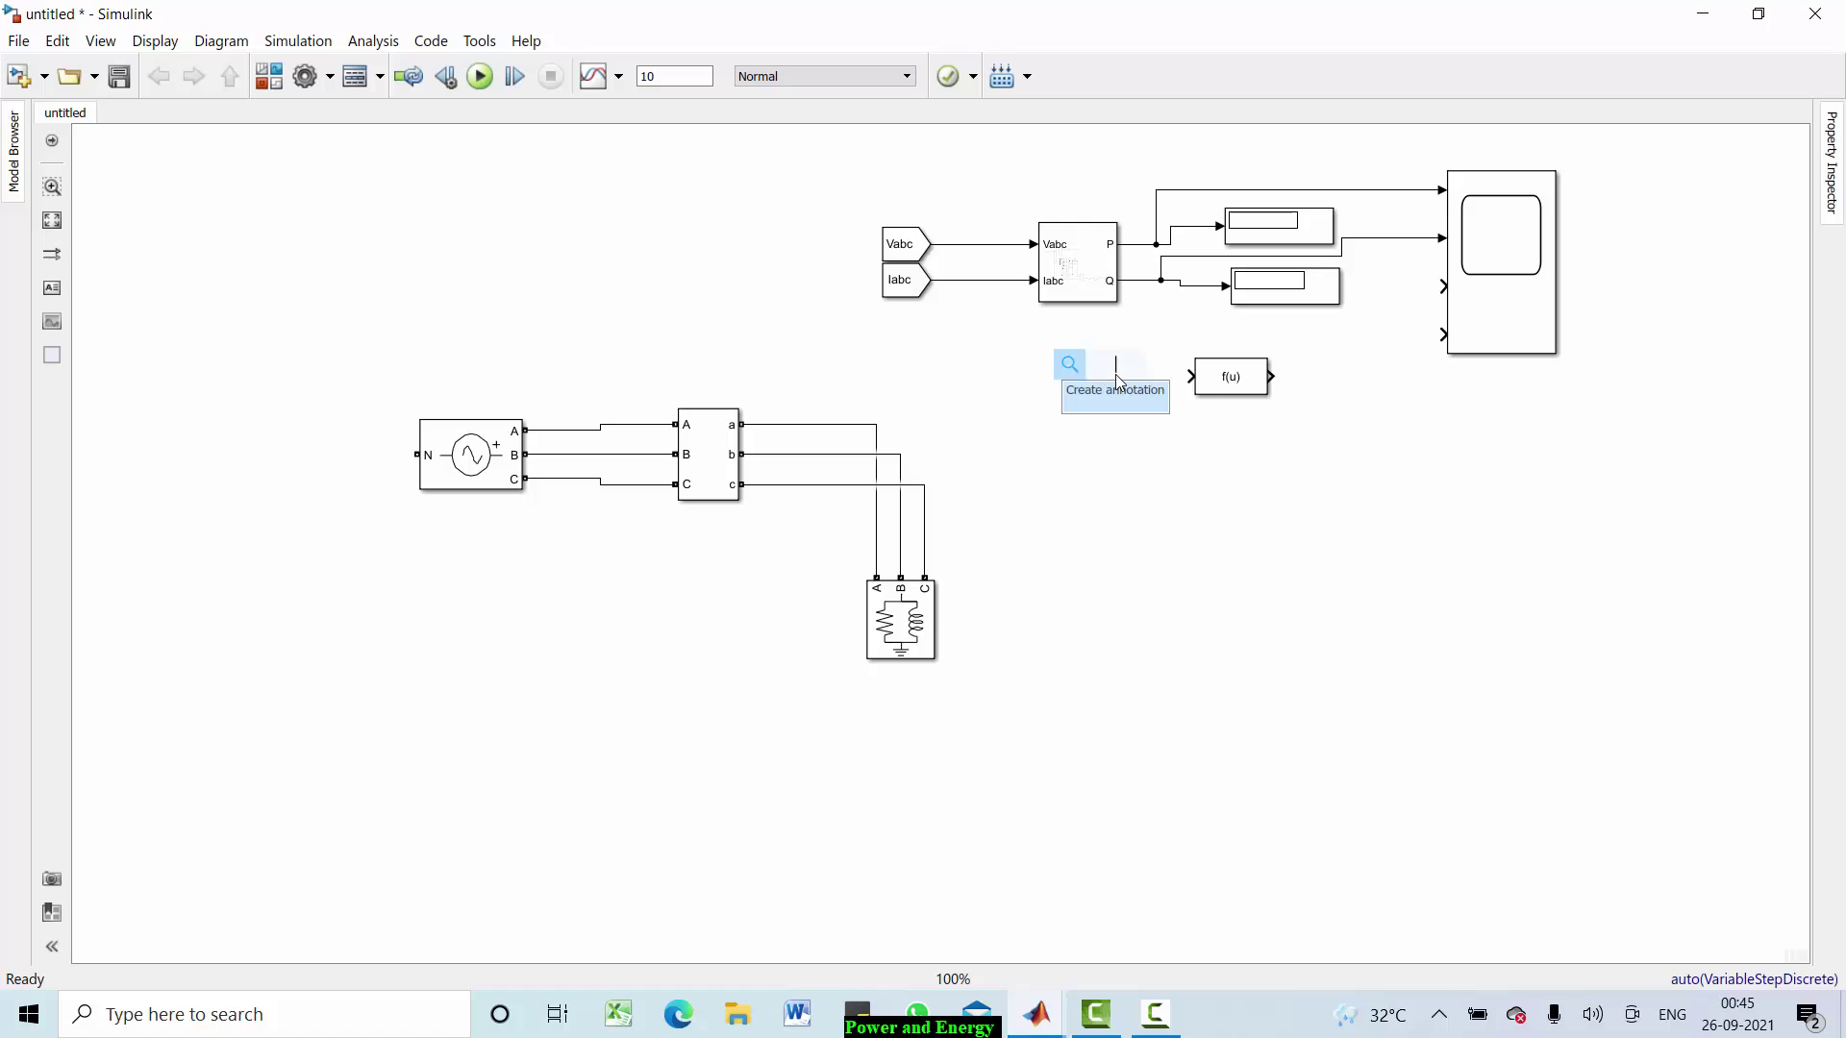
type("bus")
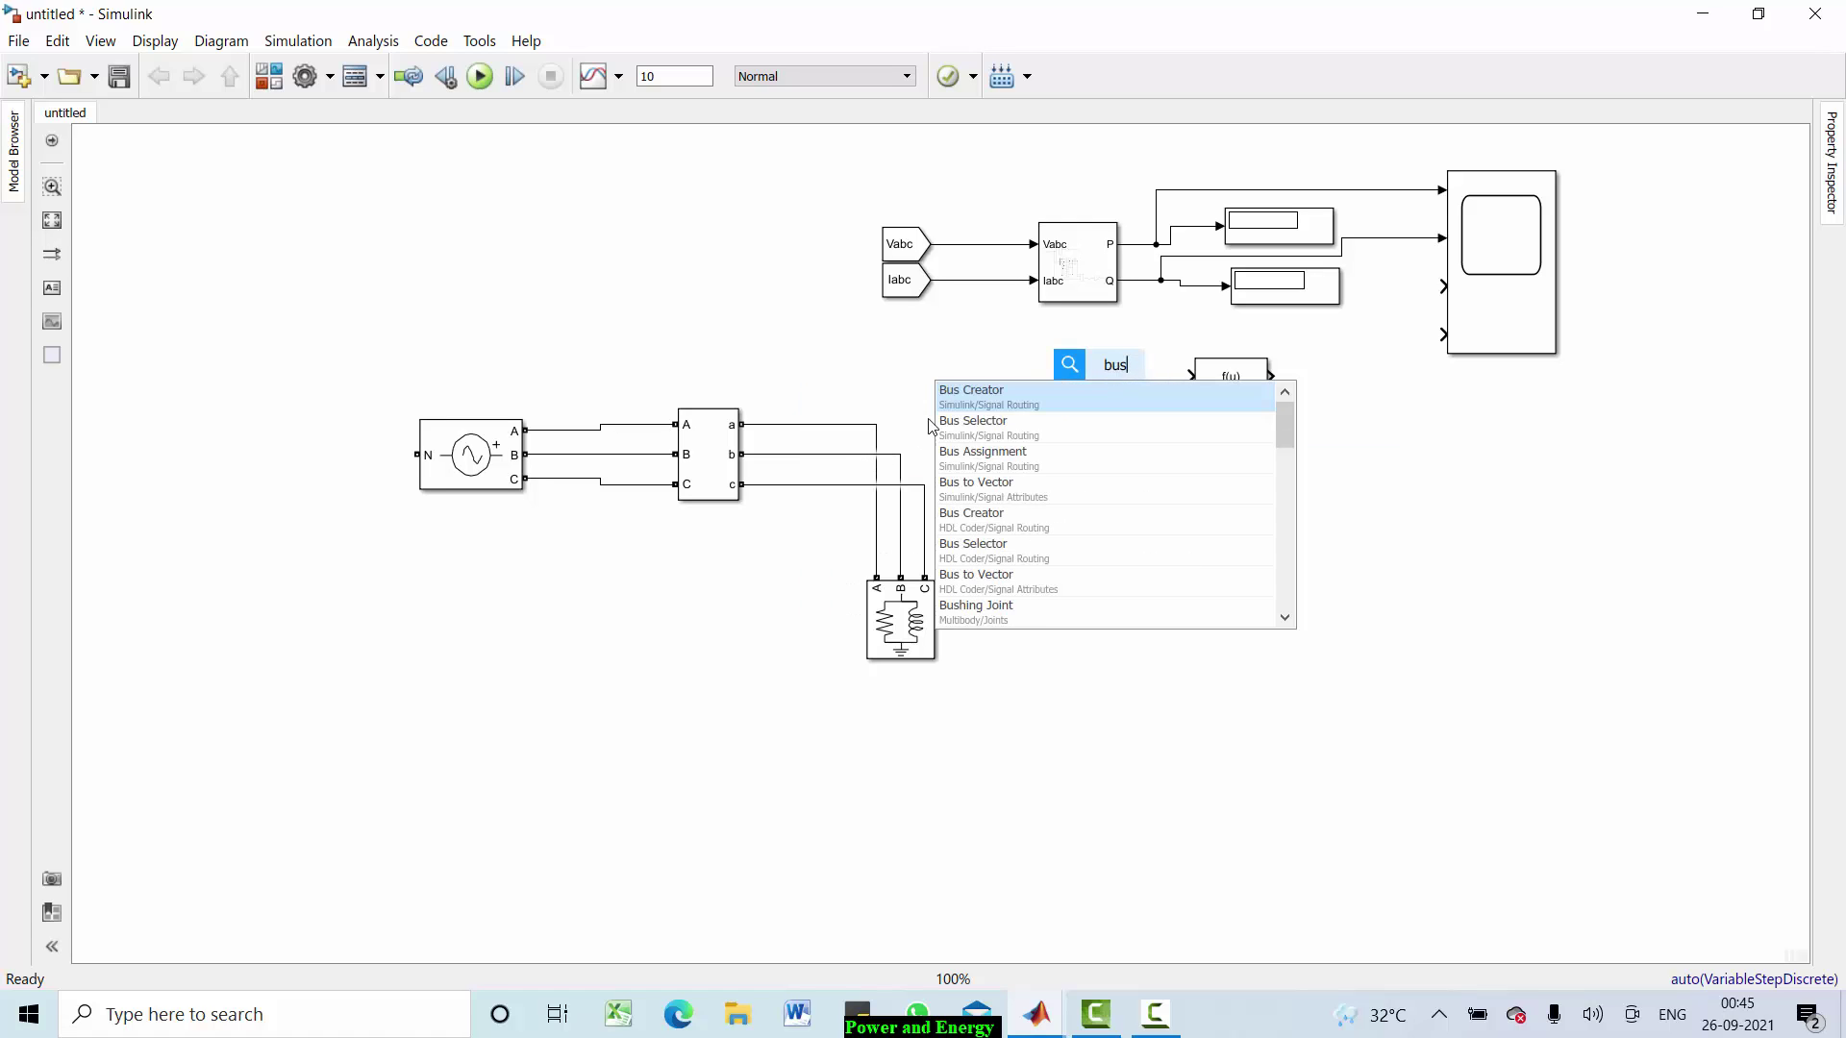
key("Return")
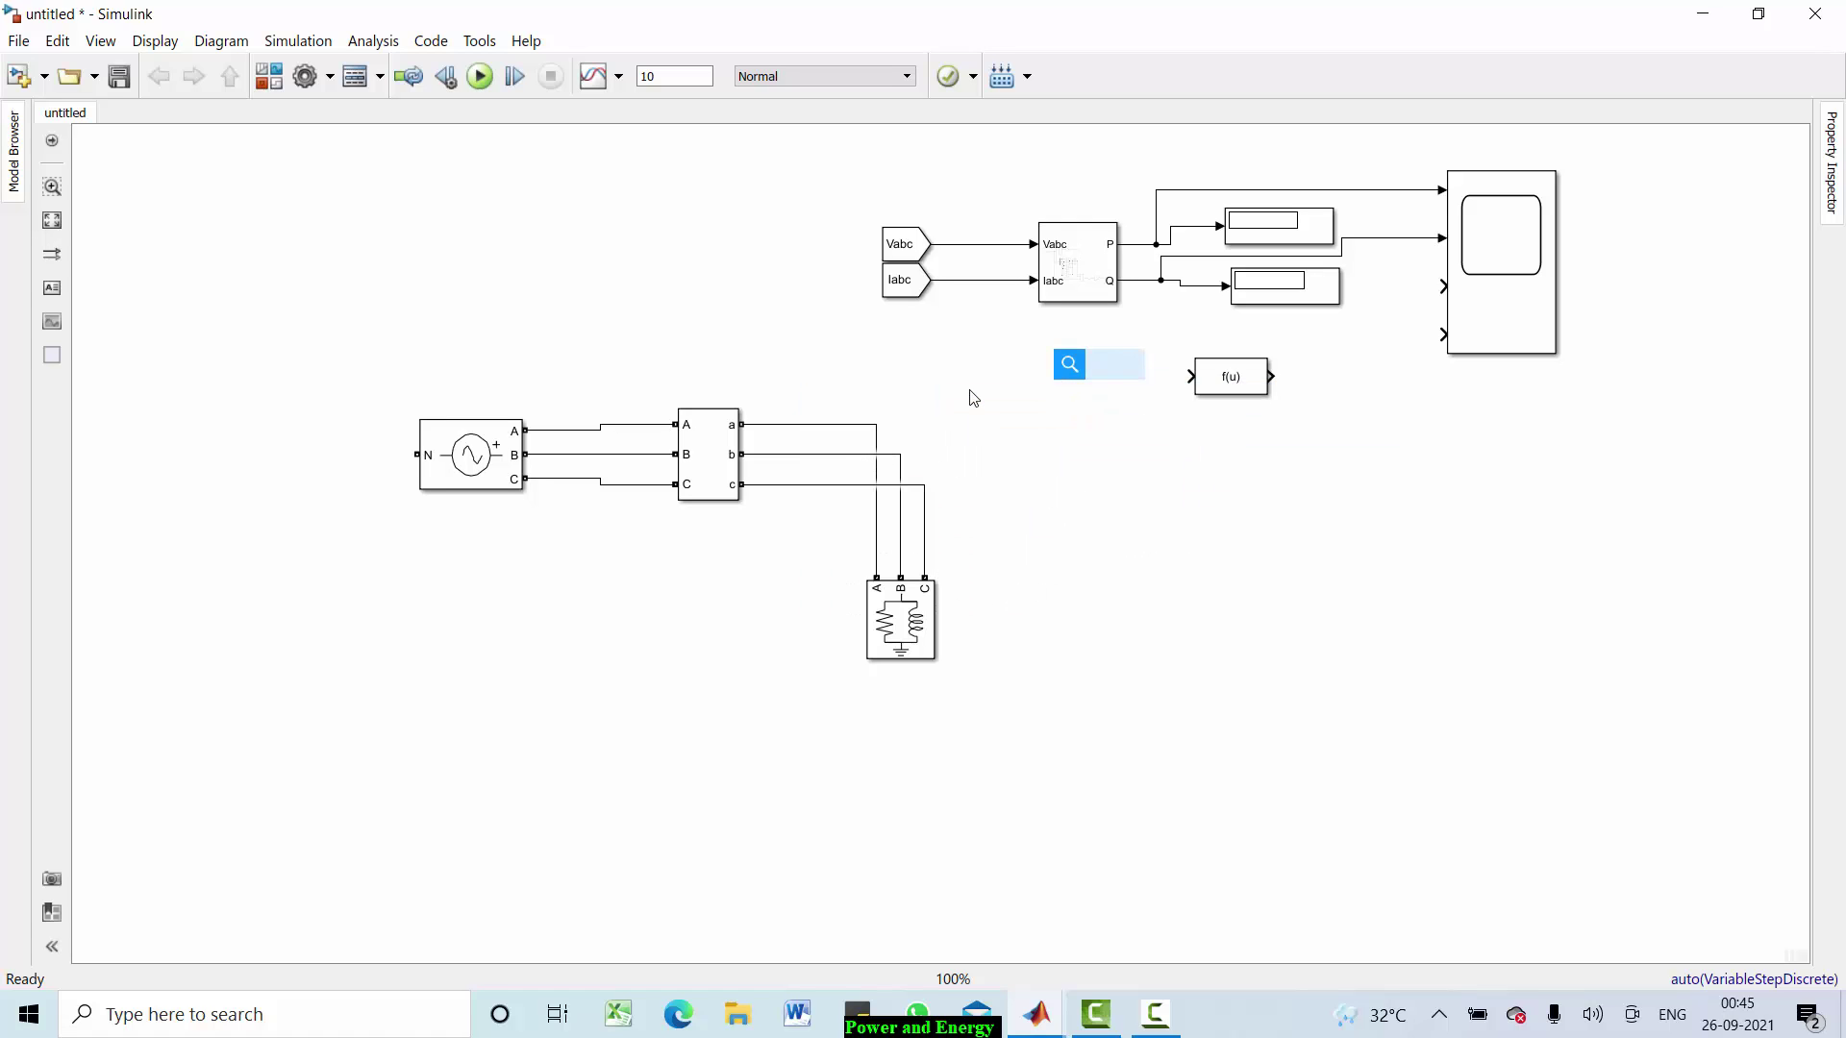
double_click(972, 399)
key("Escape")
Step: Wire the P and Q signals into the Bus Creator and connect its output to the Fcn block
left_click_drag(1125, 375, 1139, 244)
left_click(1166, 370)
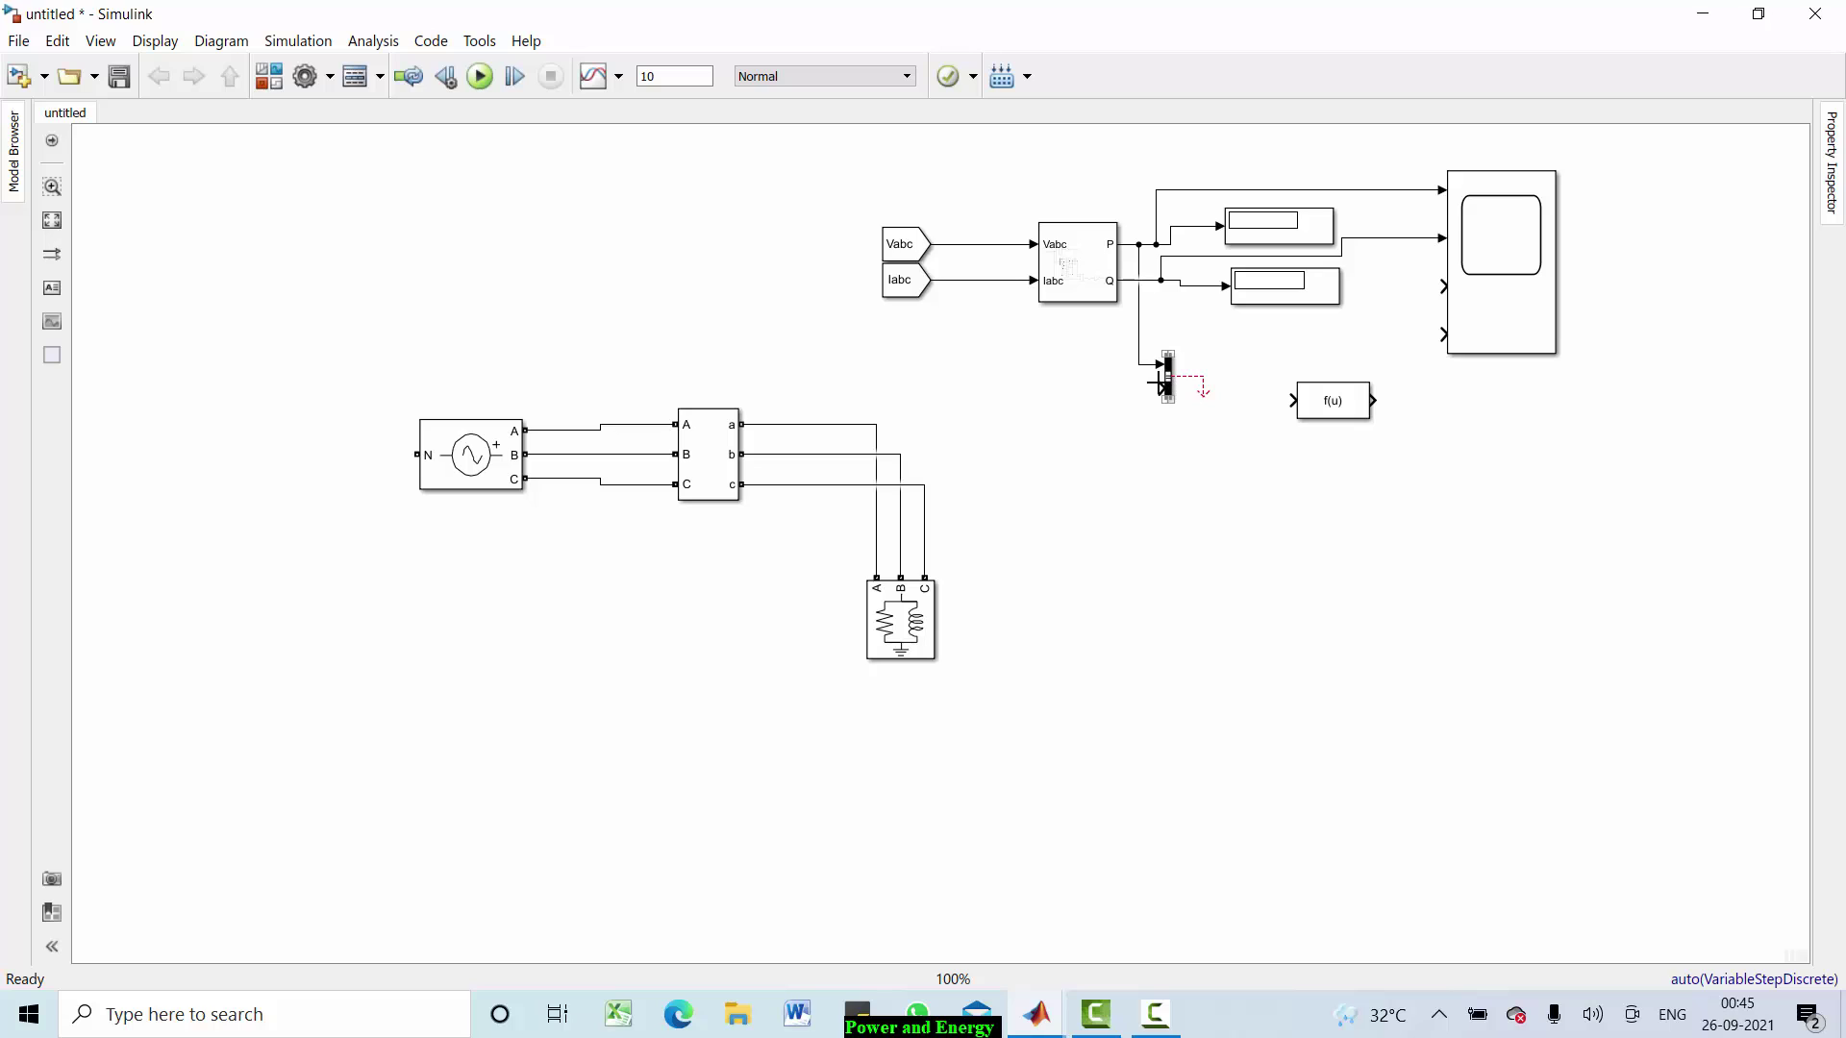
left_click_drag(1160, 385, 1130, 285)
mouse_move(1315, 402)
left_mouse_down()
mouse_move(1311, 385)
mouse_move(1199, 391)
mouse_move(1290, 377)
left_mouse_up()
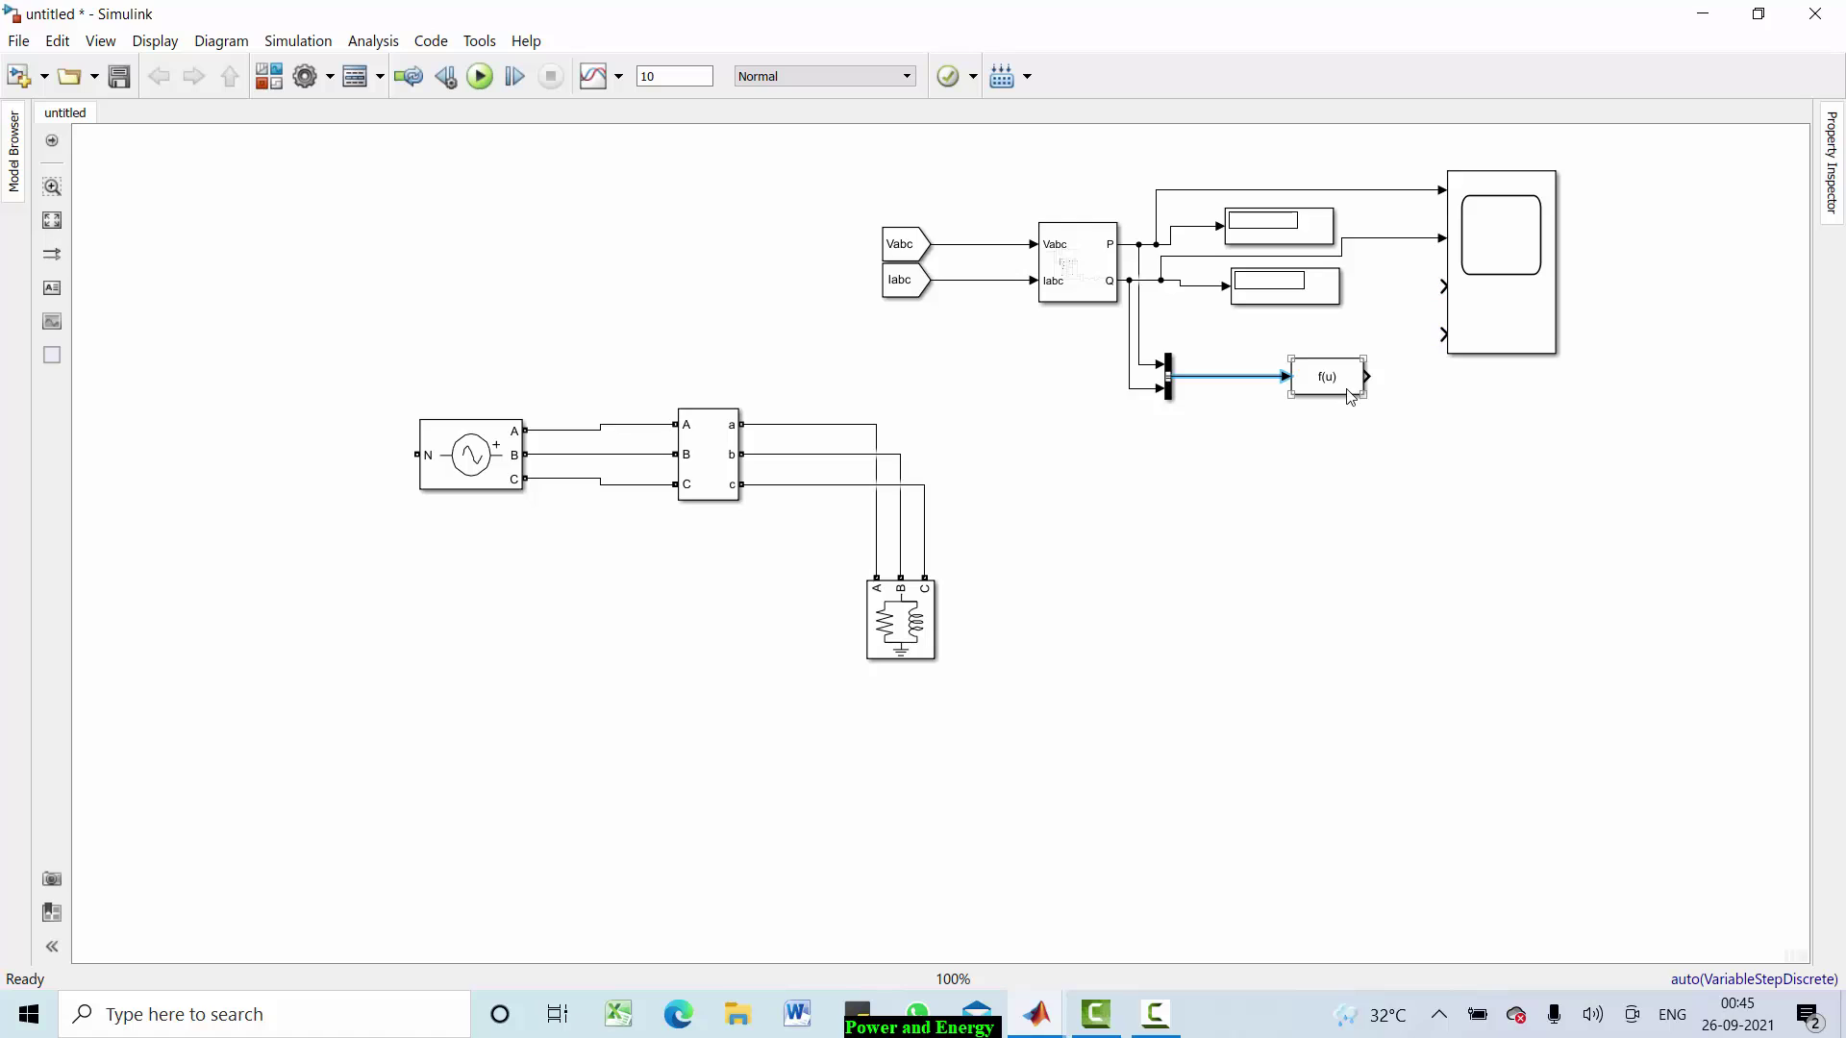
Step: Set the Fcn block's expression to u(1)/sqrt(u(1)*u(1)+u(2)*u(2)) and accept the parameters
double_click(1333, 387)
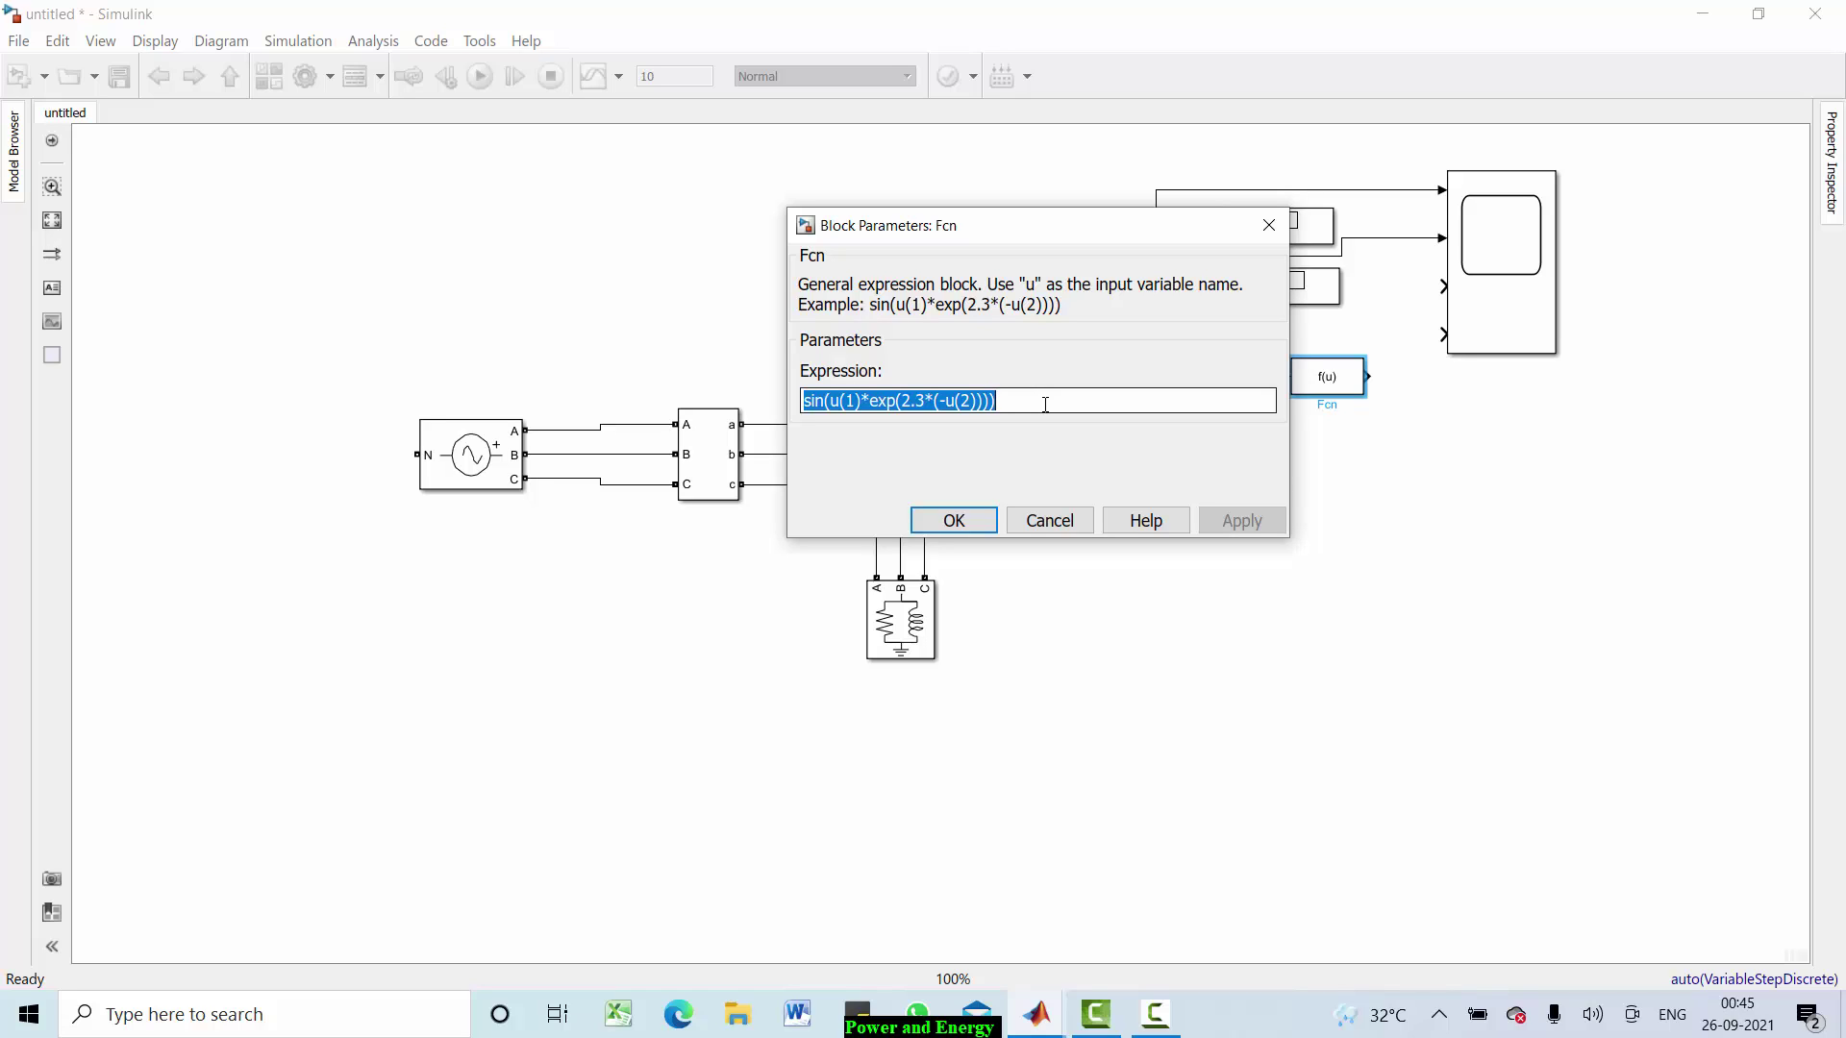
type("U")
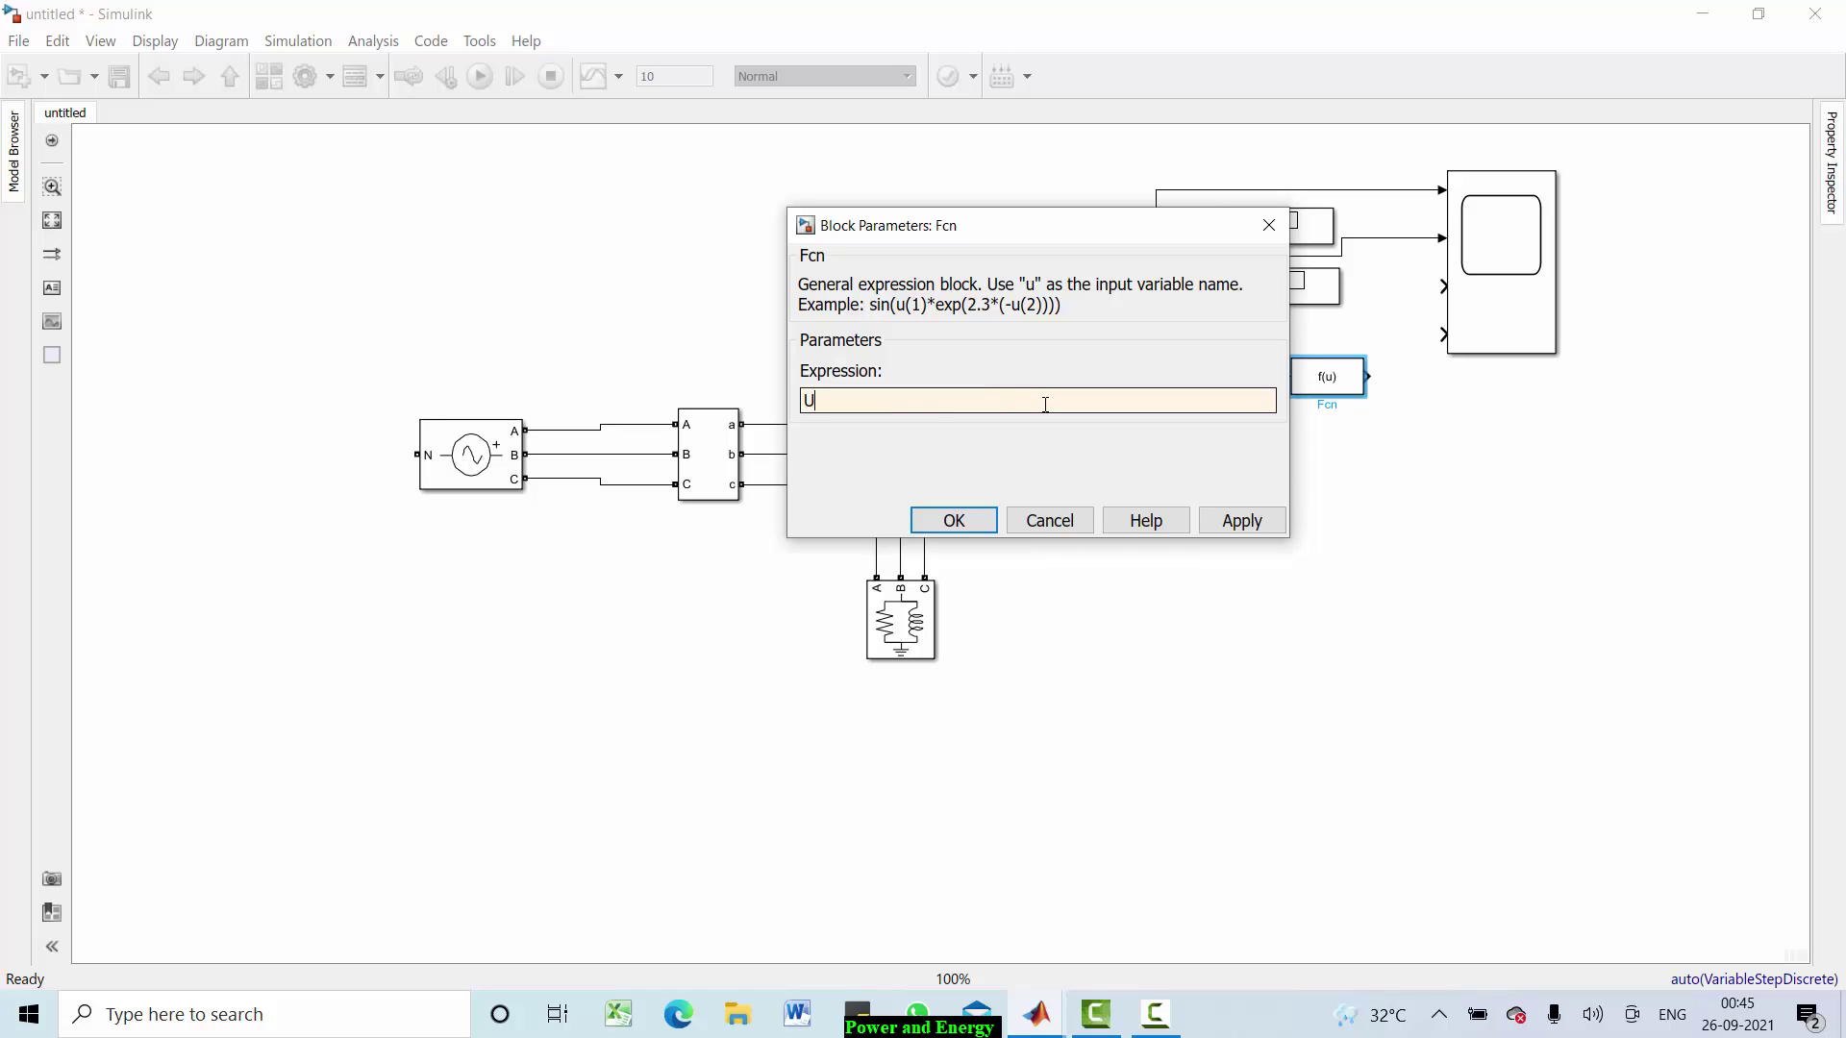
type("u(1)/sqrt(")
left_click_drag(803, 403, 834, 403)
left_click(878, 404)
type("u(1)*u(1)")
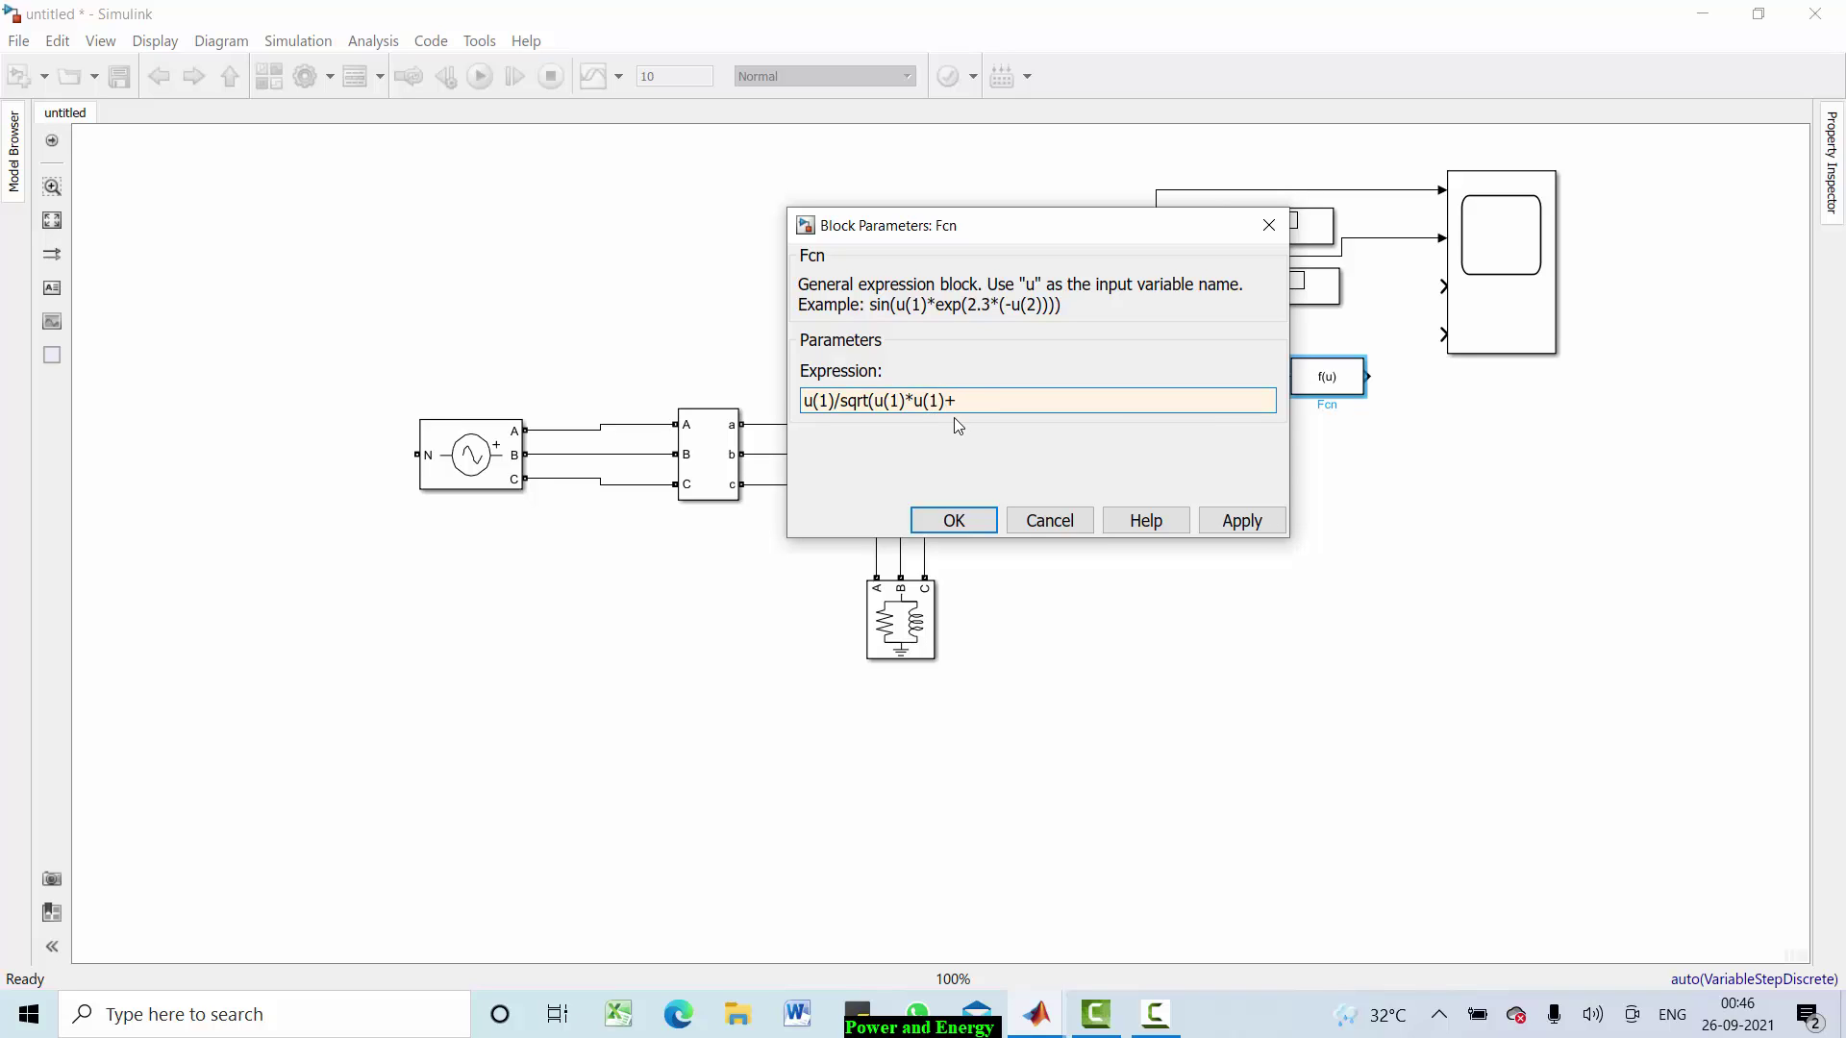
type("+u(")
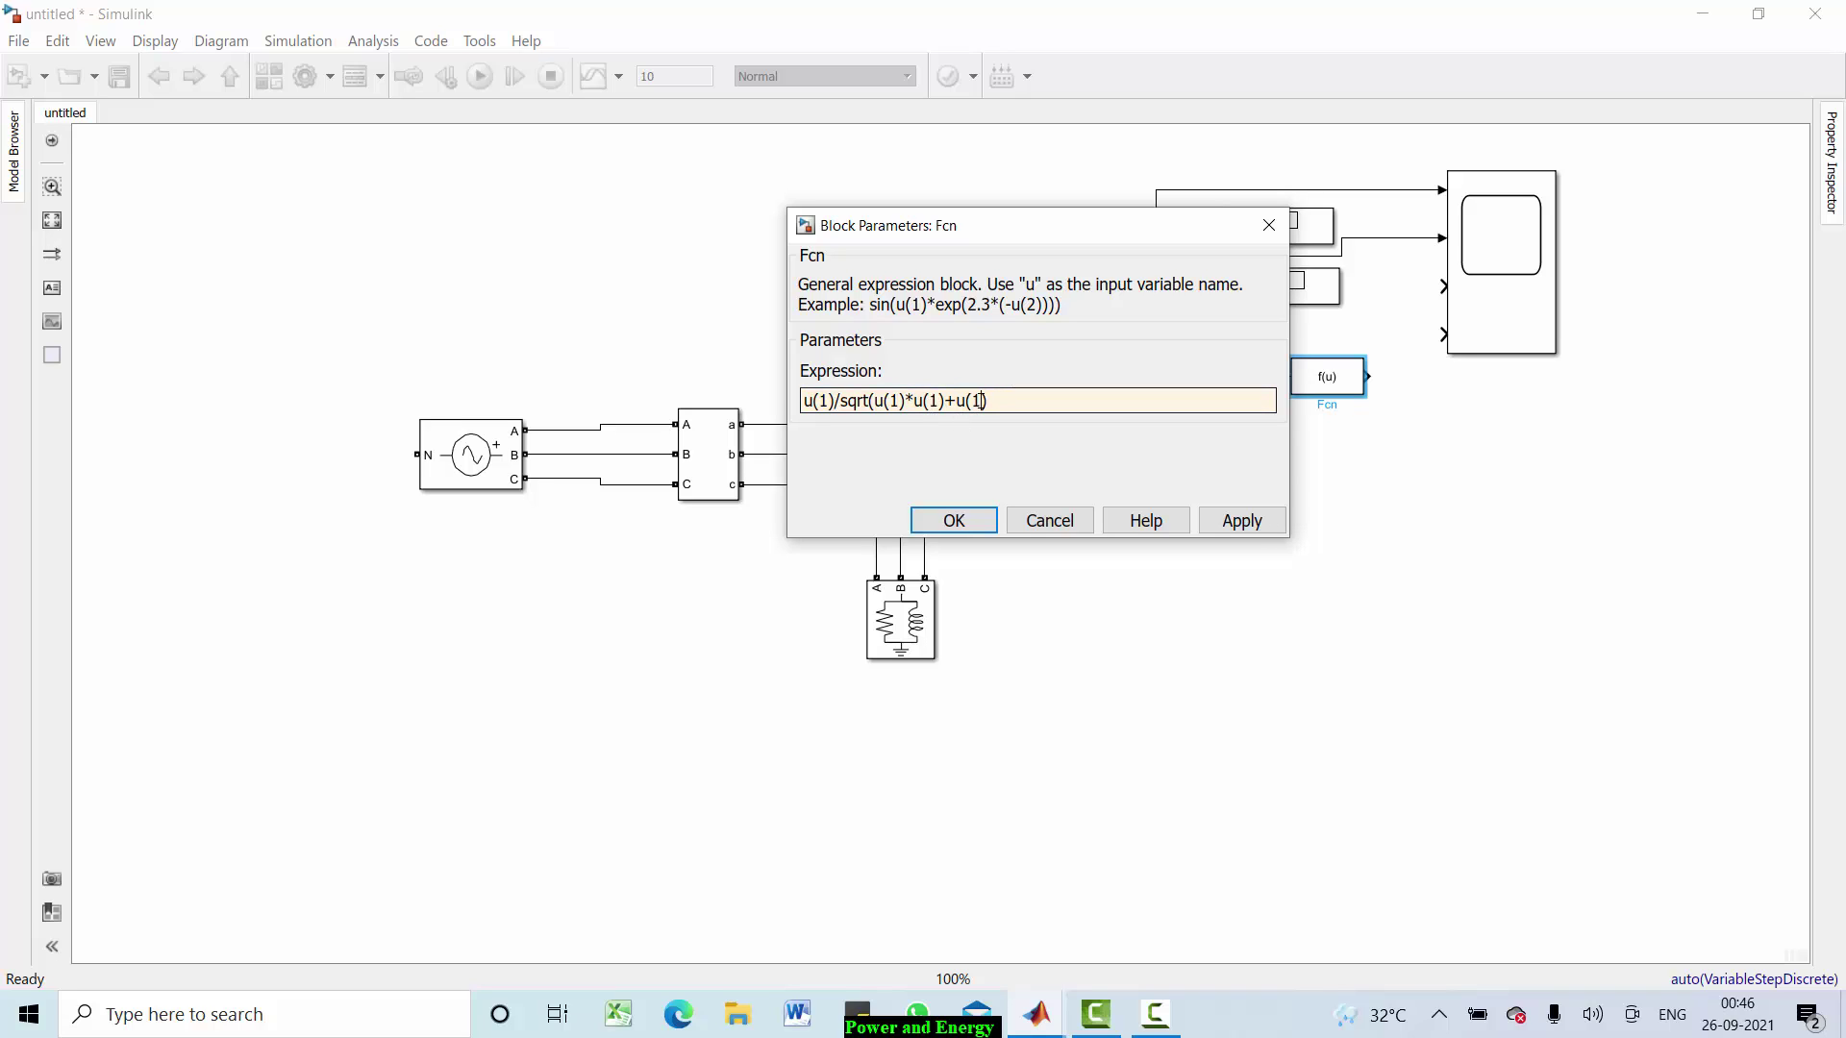
type("2")
left_click_drag(993, 403, 960, 405)
left_click(991, 403)
type("*u(2)")
left_click(950, 520)
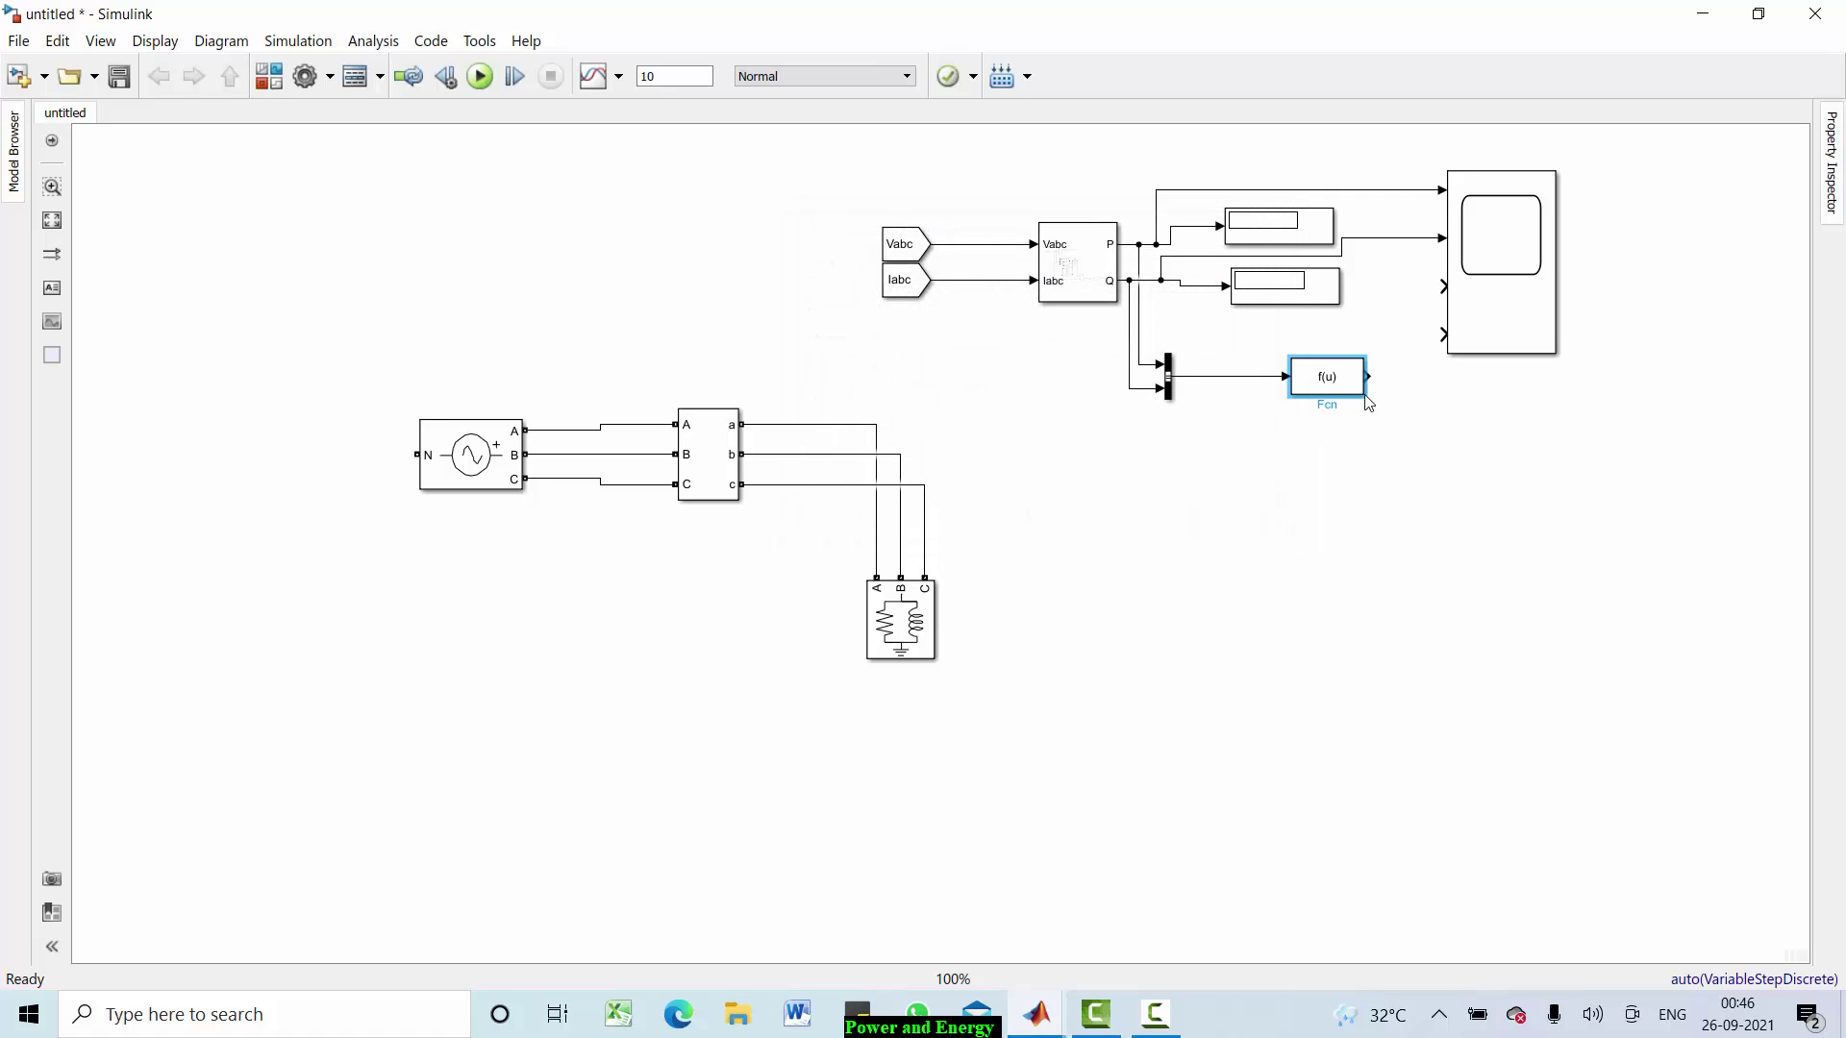
Step: Duplicate the Q Display block, connect the copy to the Fcn output and branch that output to the Scope's third input
left_click(1302, 301)
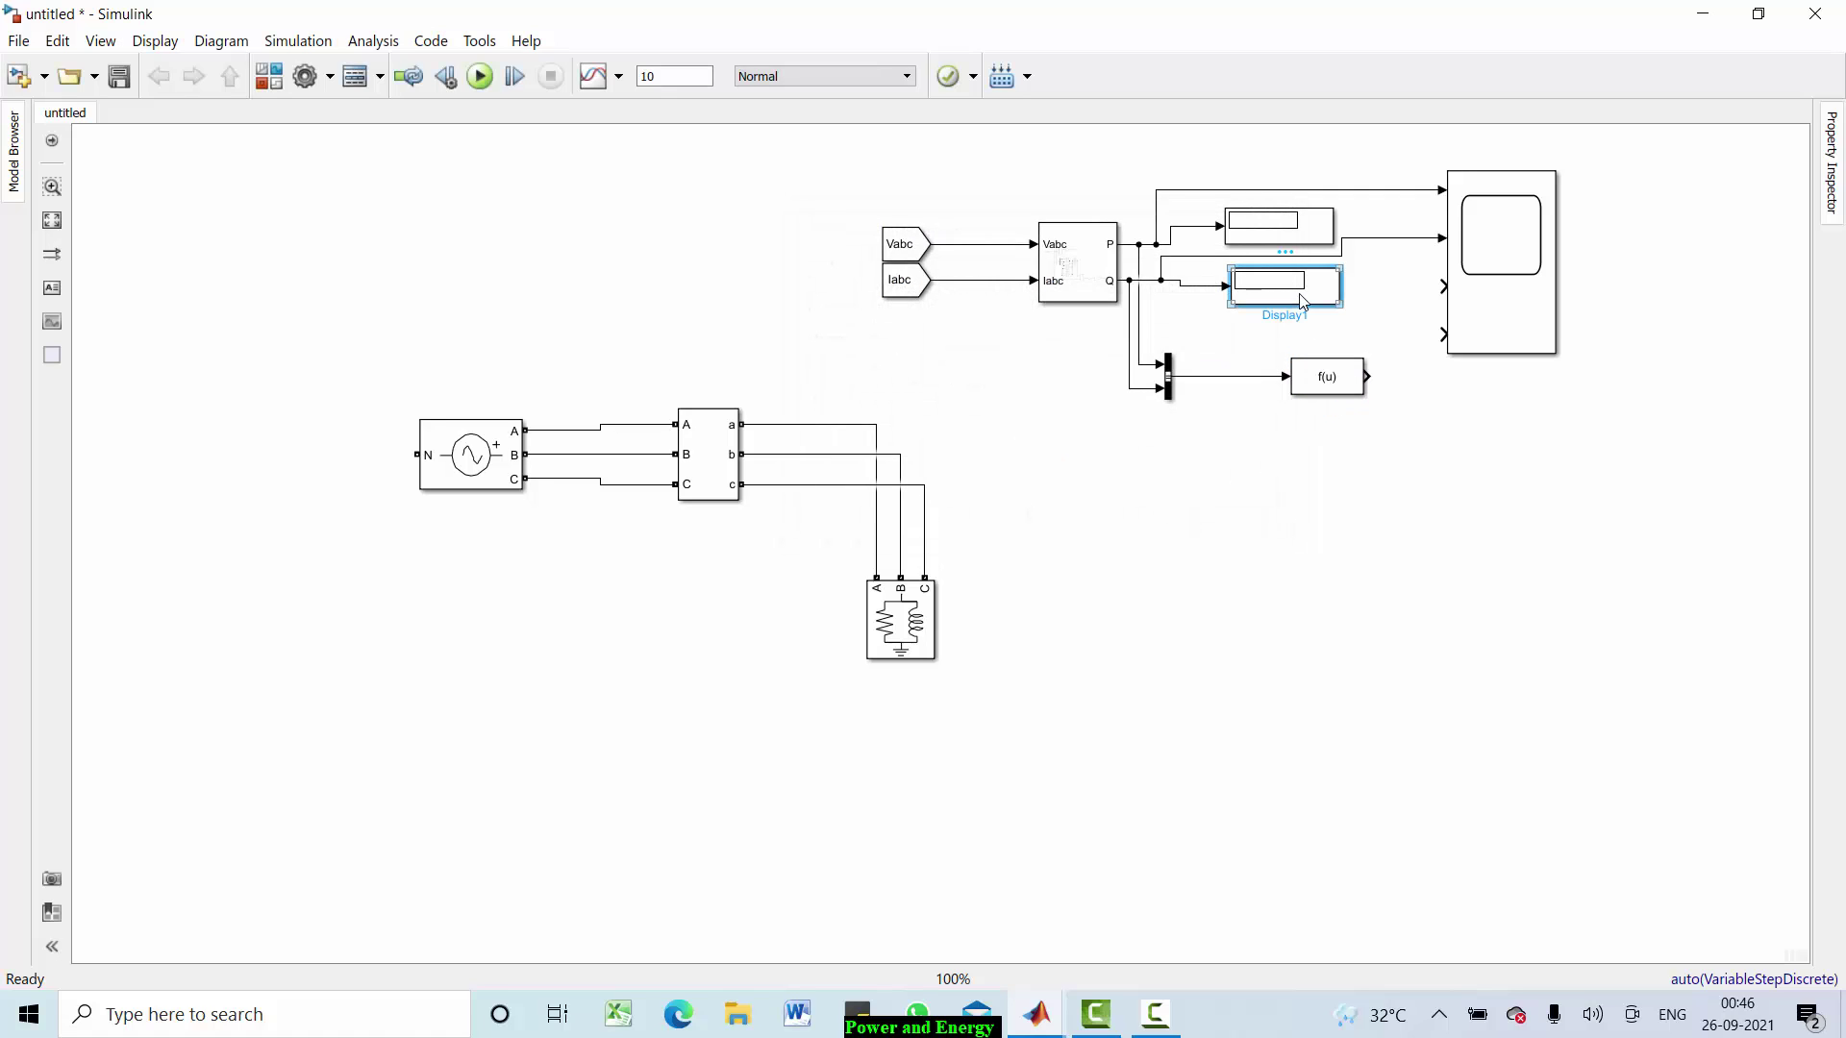
key("ctrl+c")
key("ctrl+v")
left_click_drag(1317, 317, 1495, 424)
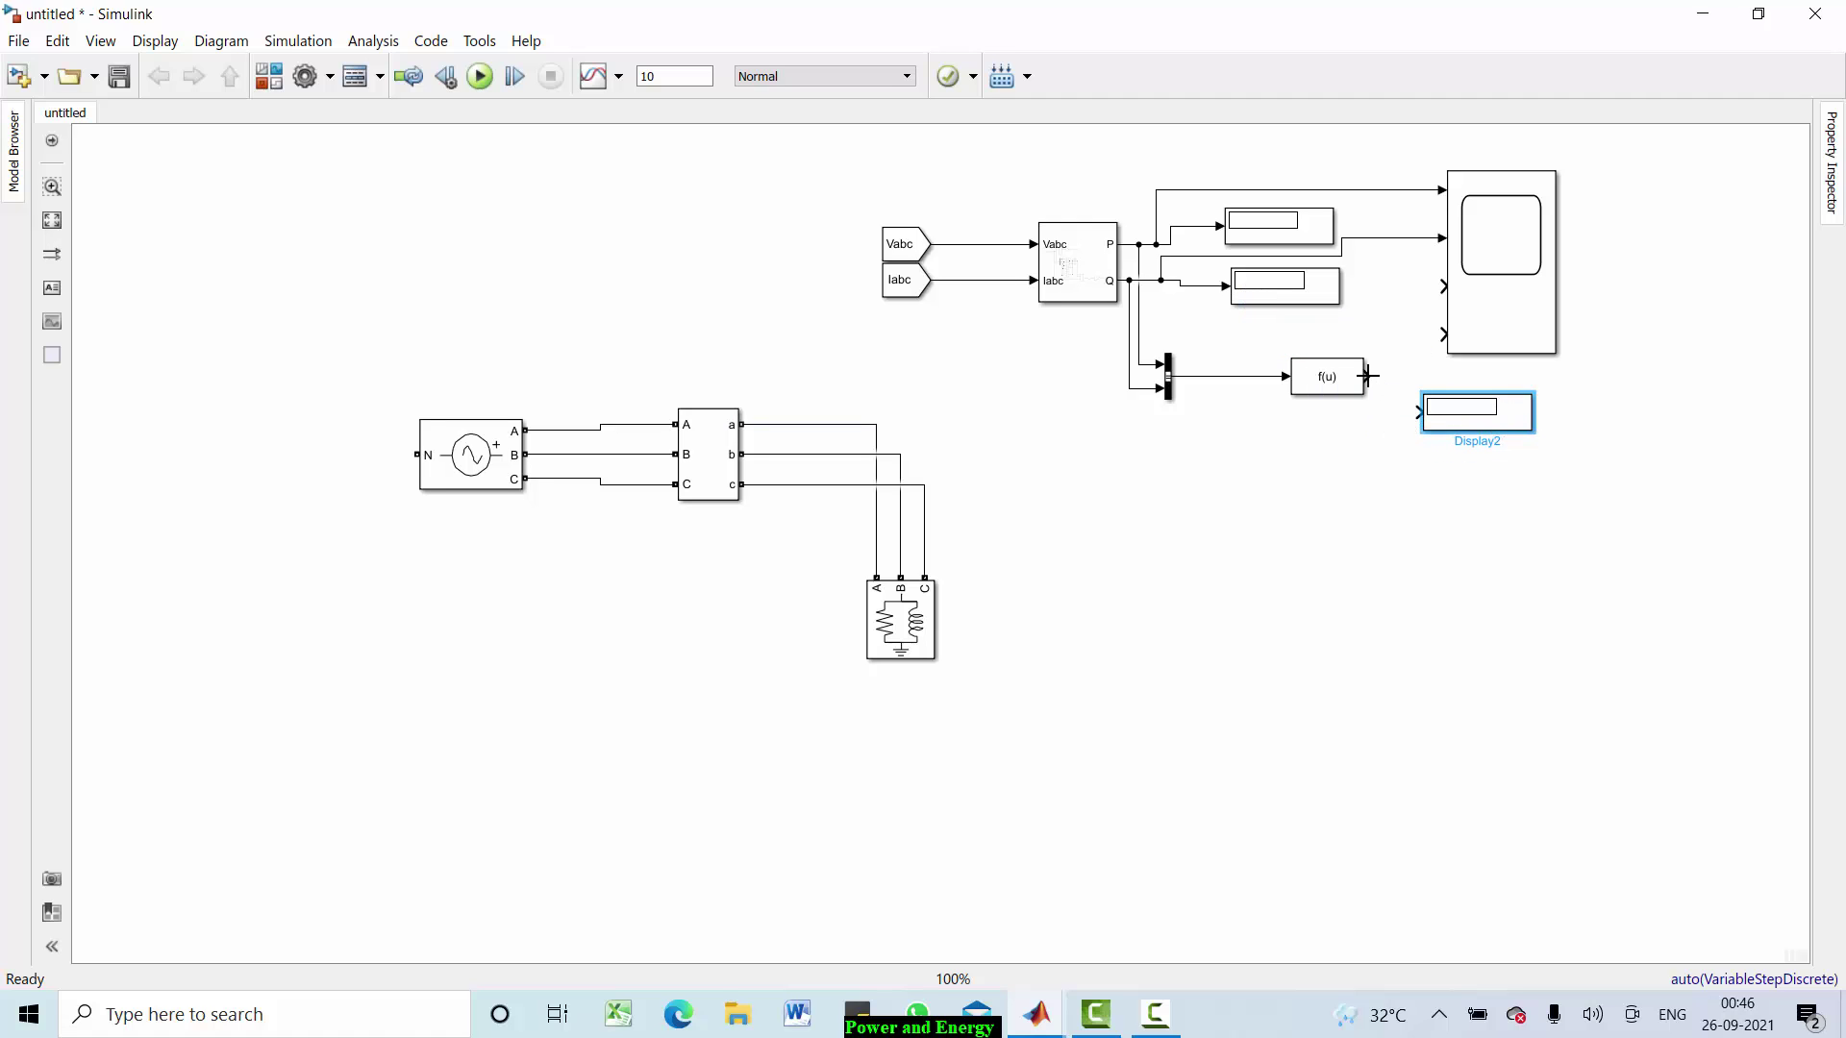
left_click_drag(1452, 419, 1374, 378)
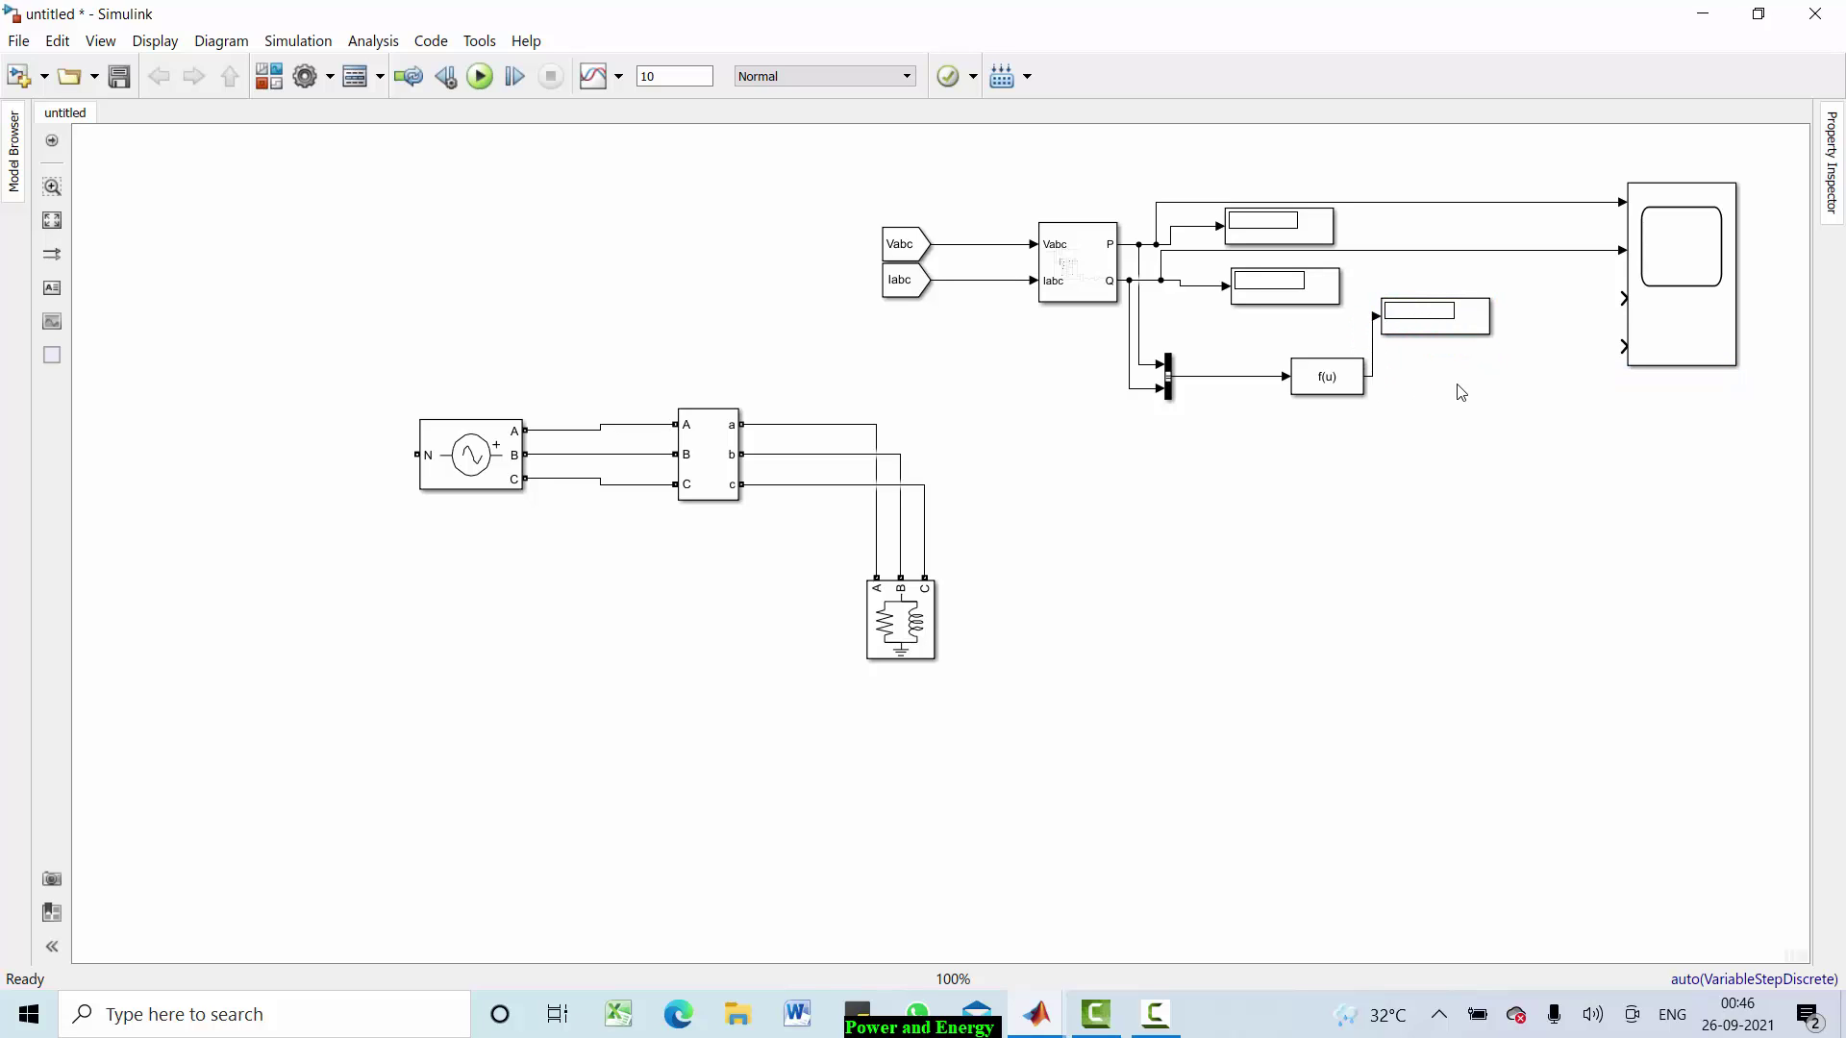
left_click_drag(1622, 298, 1375, 357)
Step: Insert a second Fcn block below the first one and connect its input to the first Fcn block's output
left_click(1330, 470)
double_click(1340, 465)
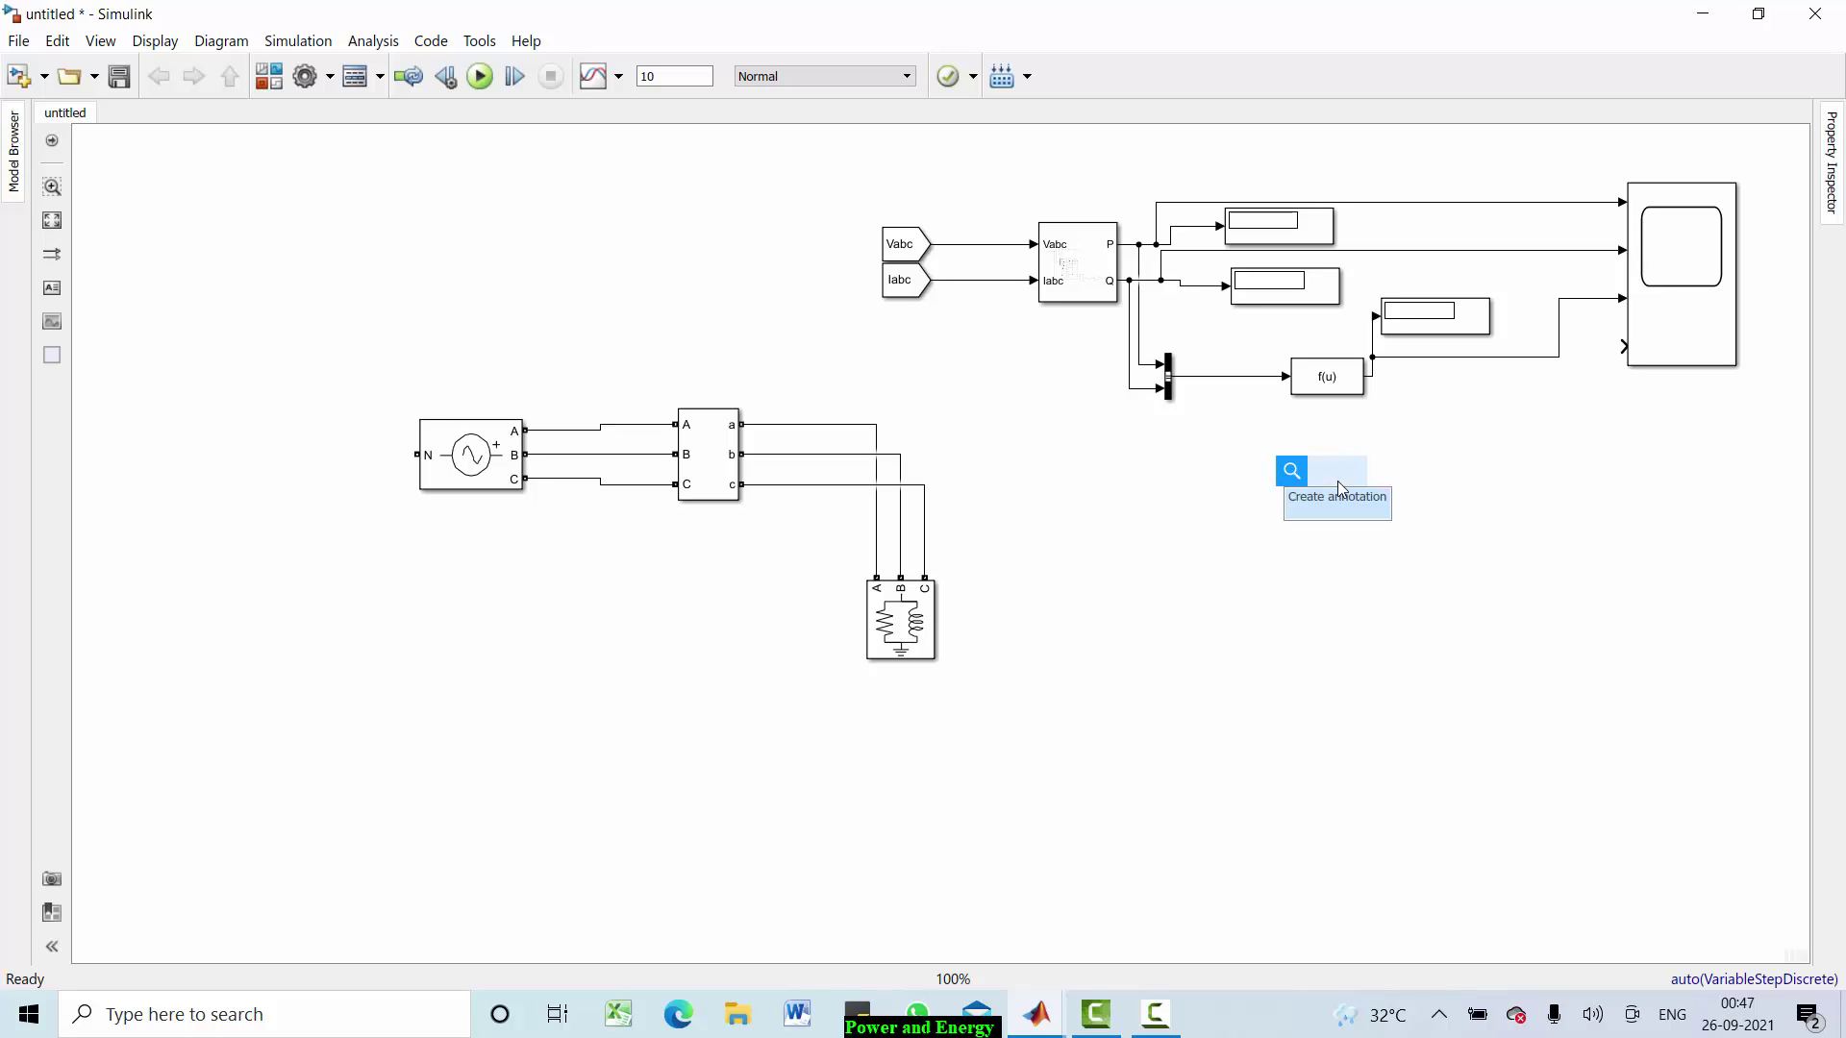
type("f")
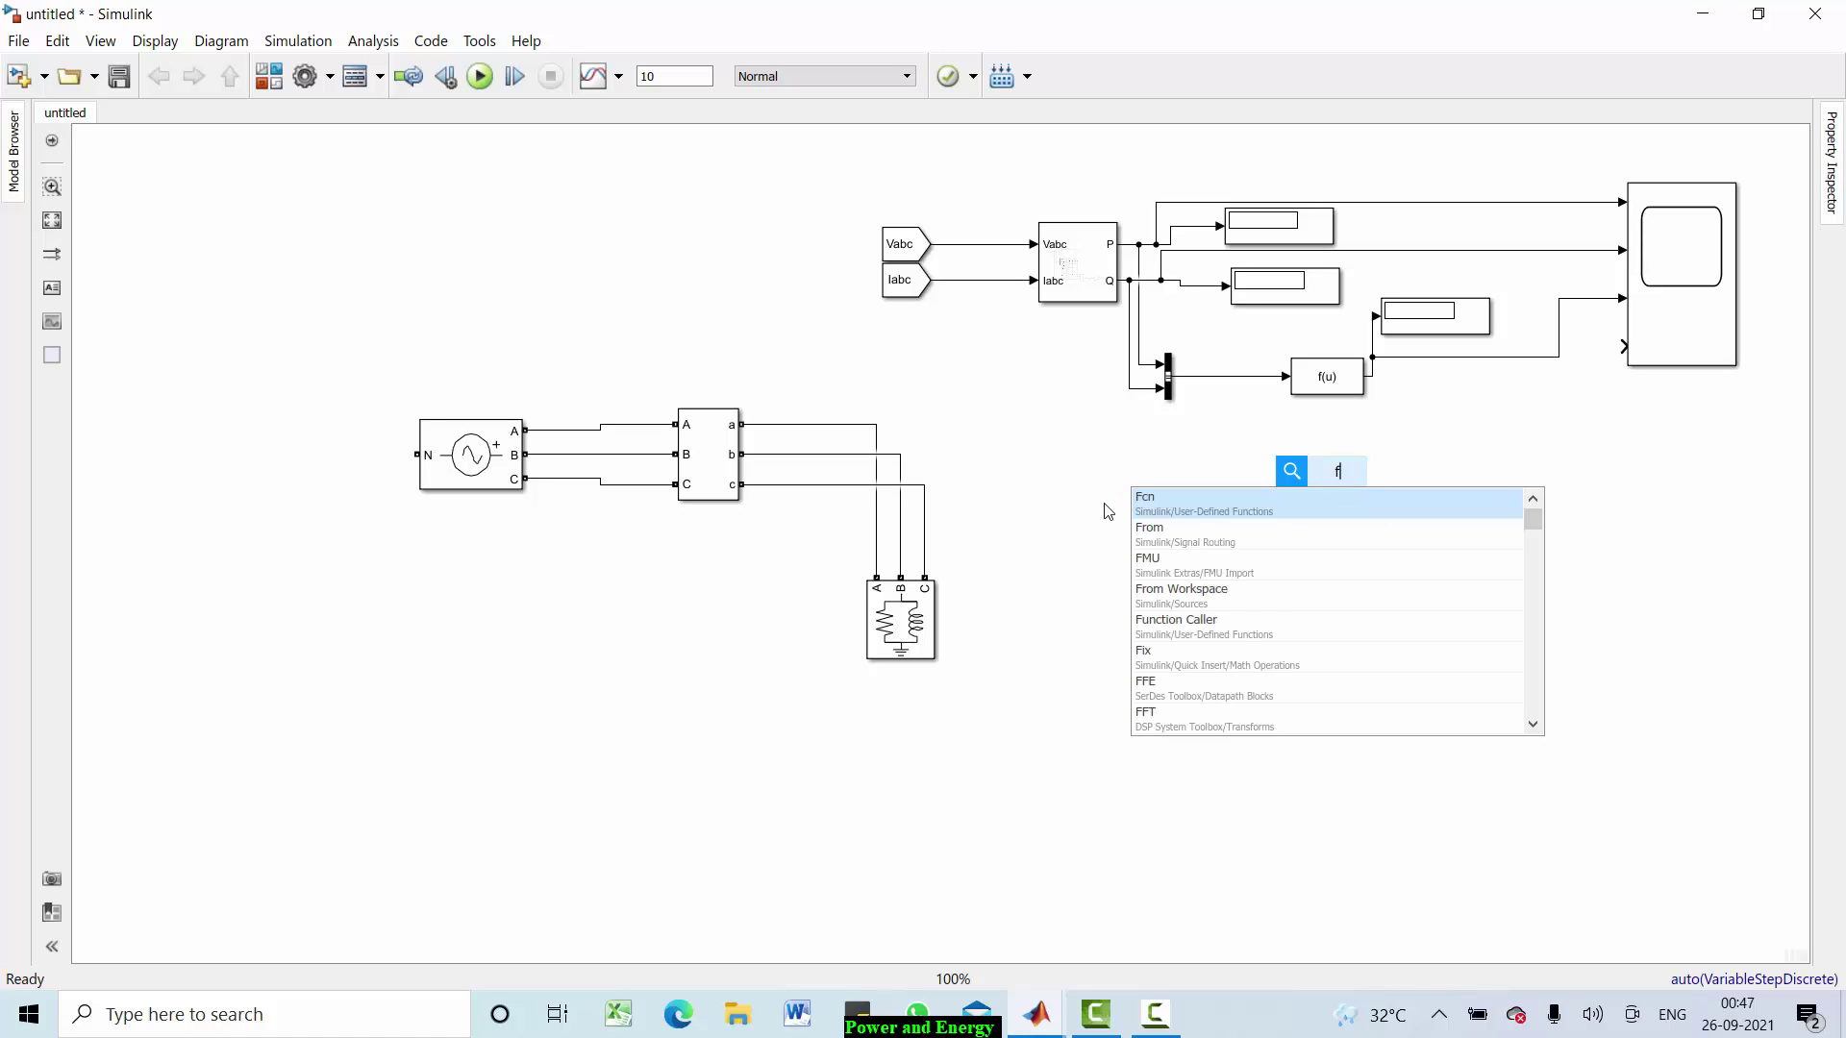
key("Return")
double_click(1156, 509)
mouse_move(1332, 497)
left_mouse_down()
mouse_move(1459, 467)
mouse_move(1380, 453)
mouse_move(1371, 376)
left_mouse_up()
left_click(1477, 462)
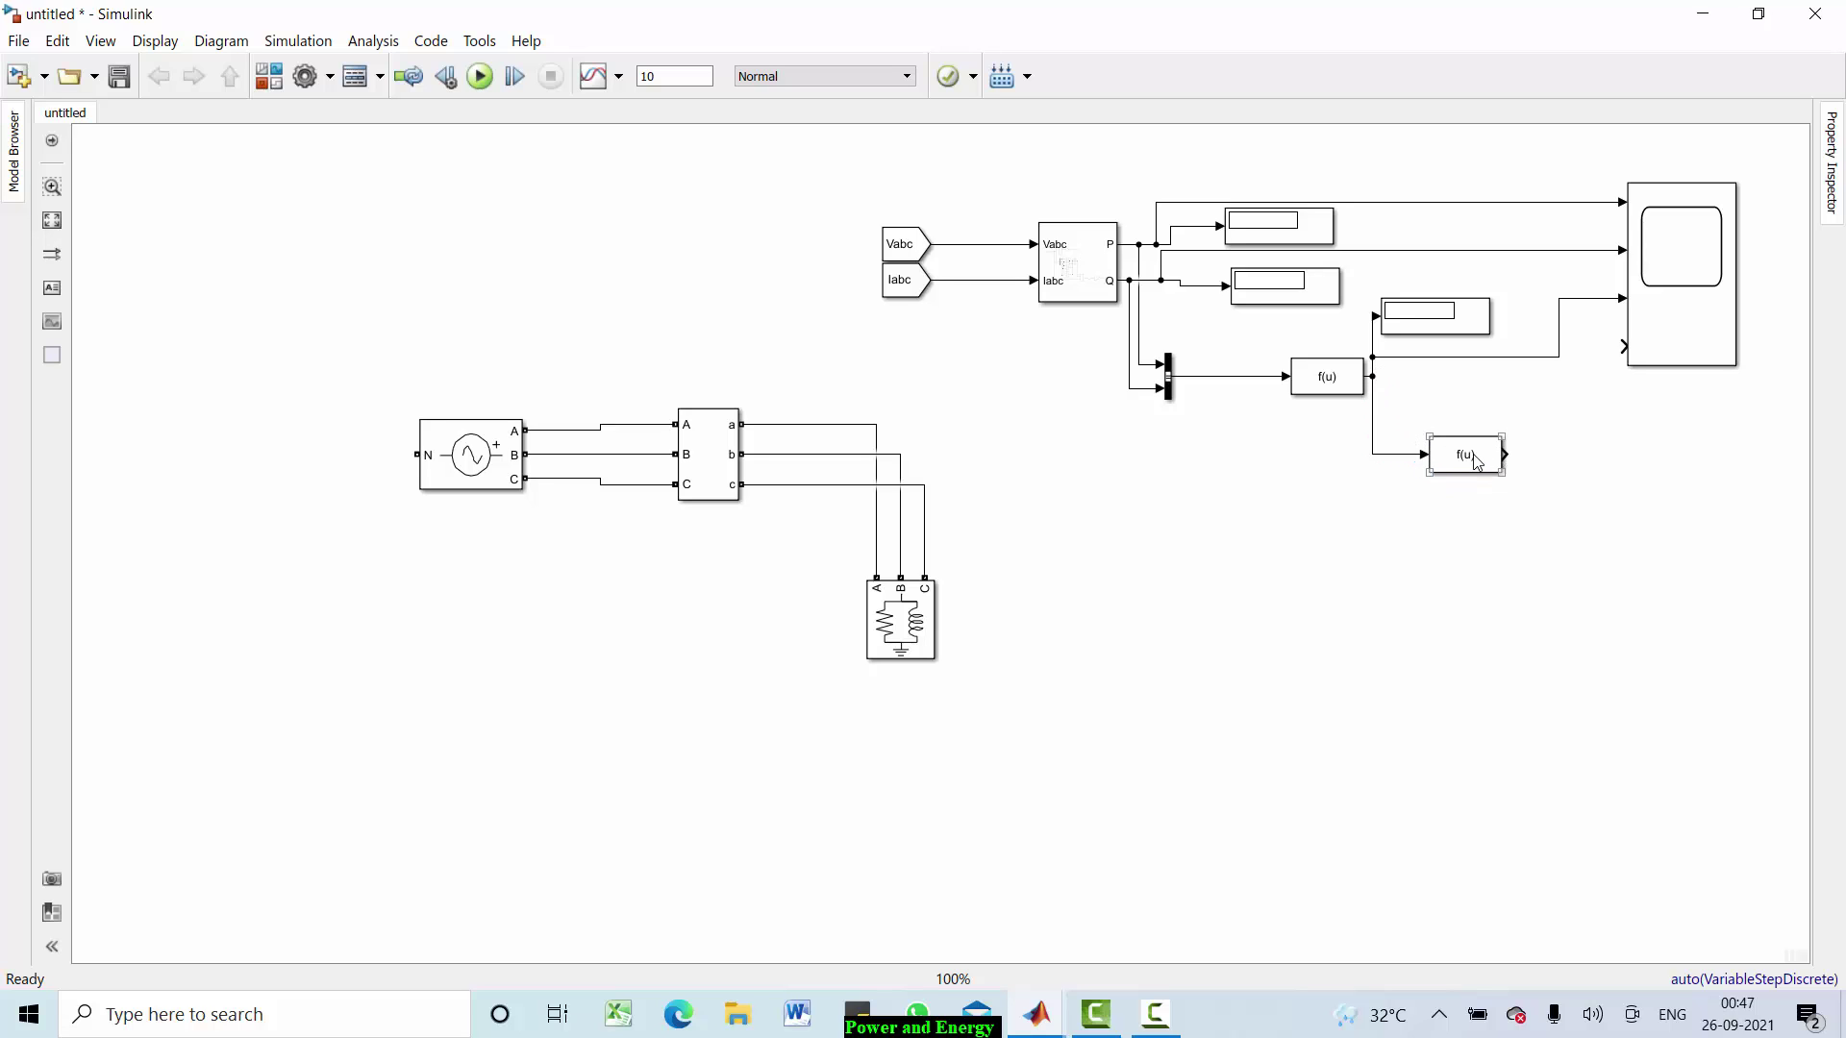
Step: Set the second Fcn block's expression to acos(u1)) and accept the parameters
double_click(1477, 462)
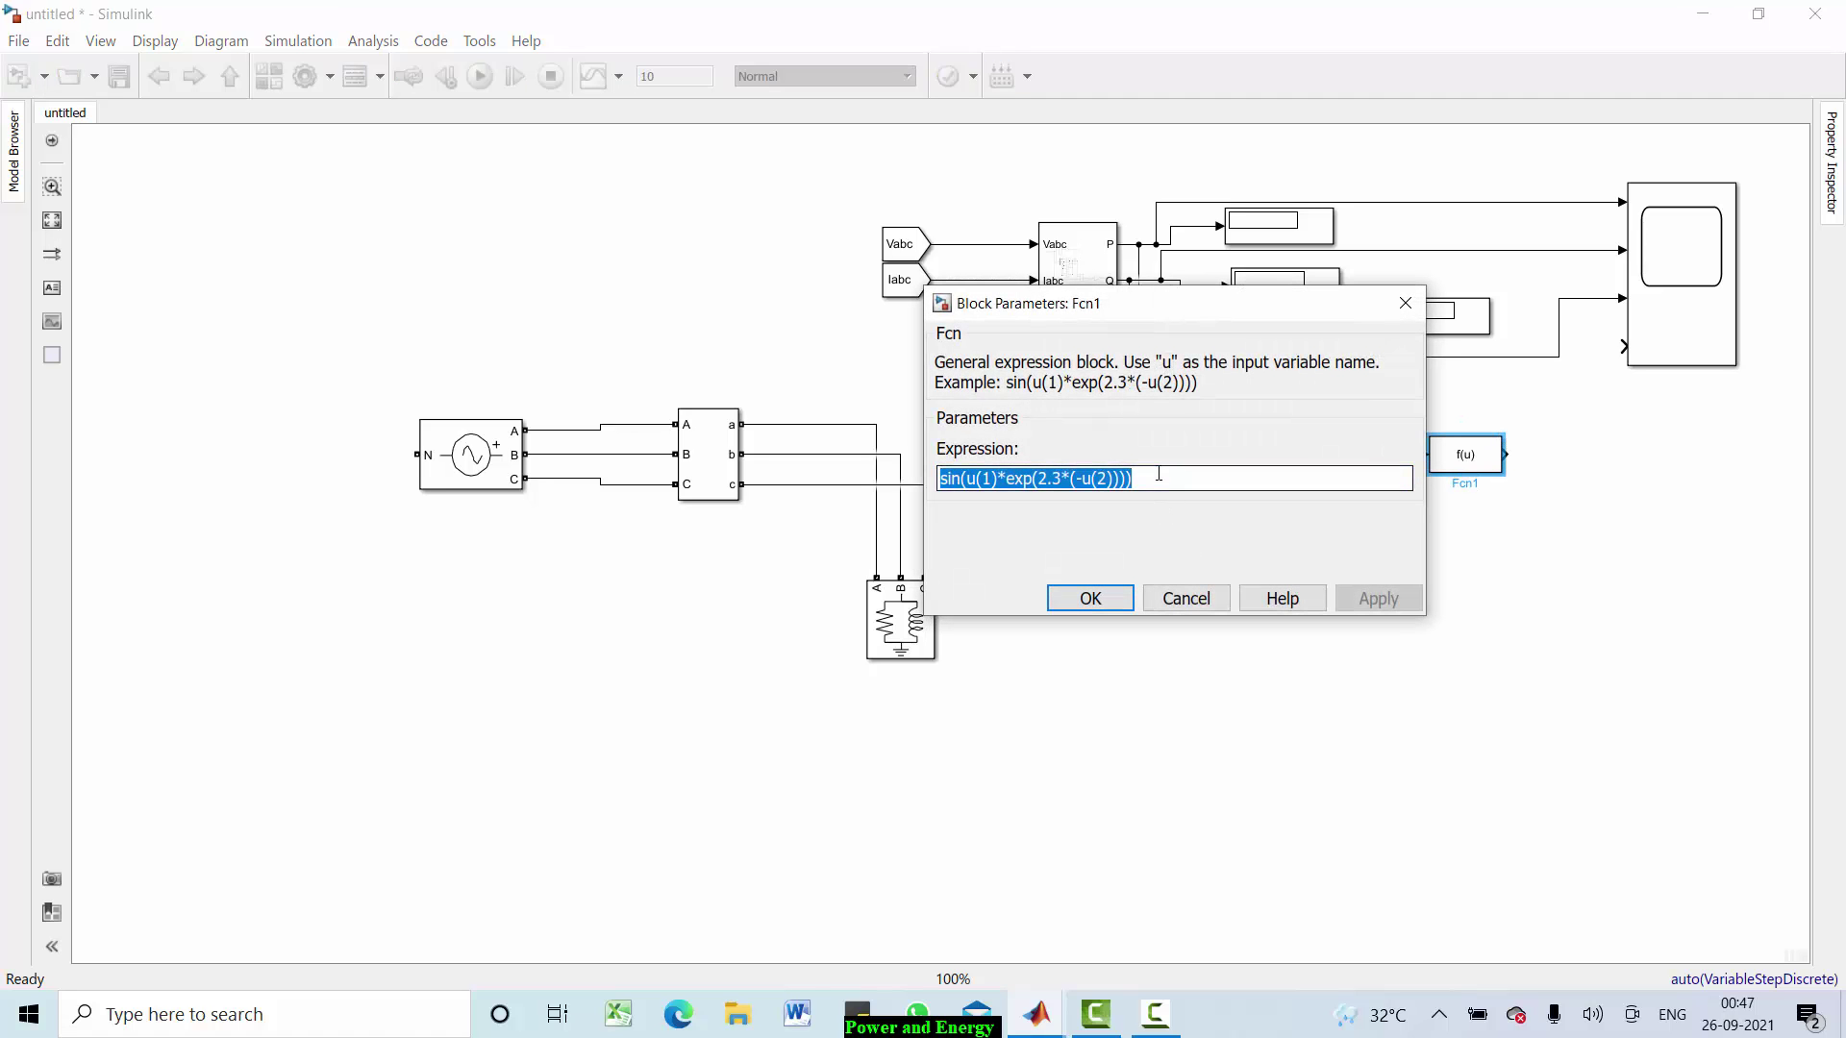
type("acos(u1")
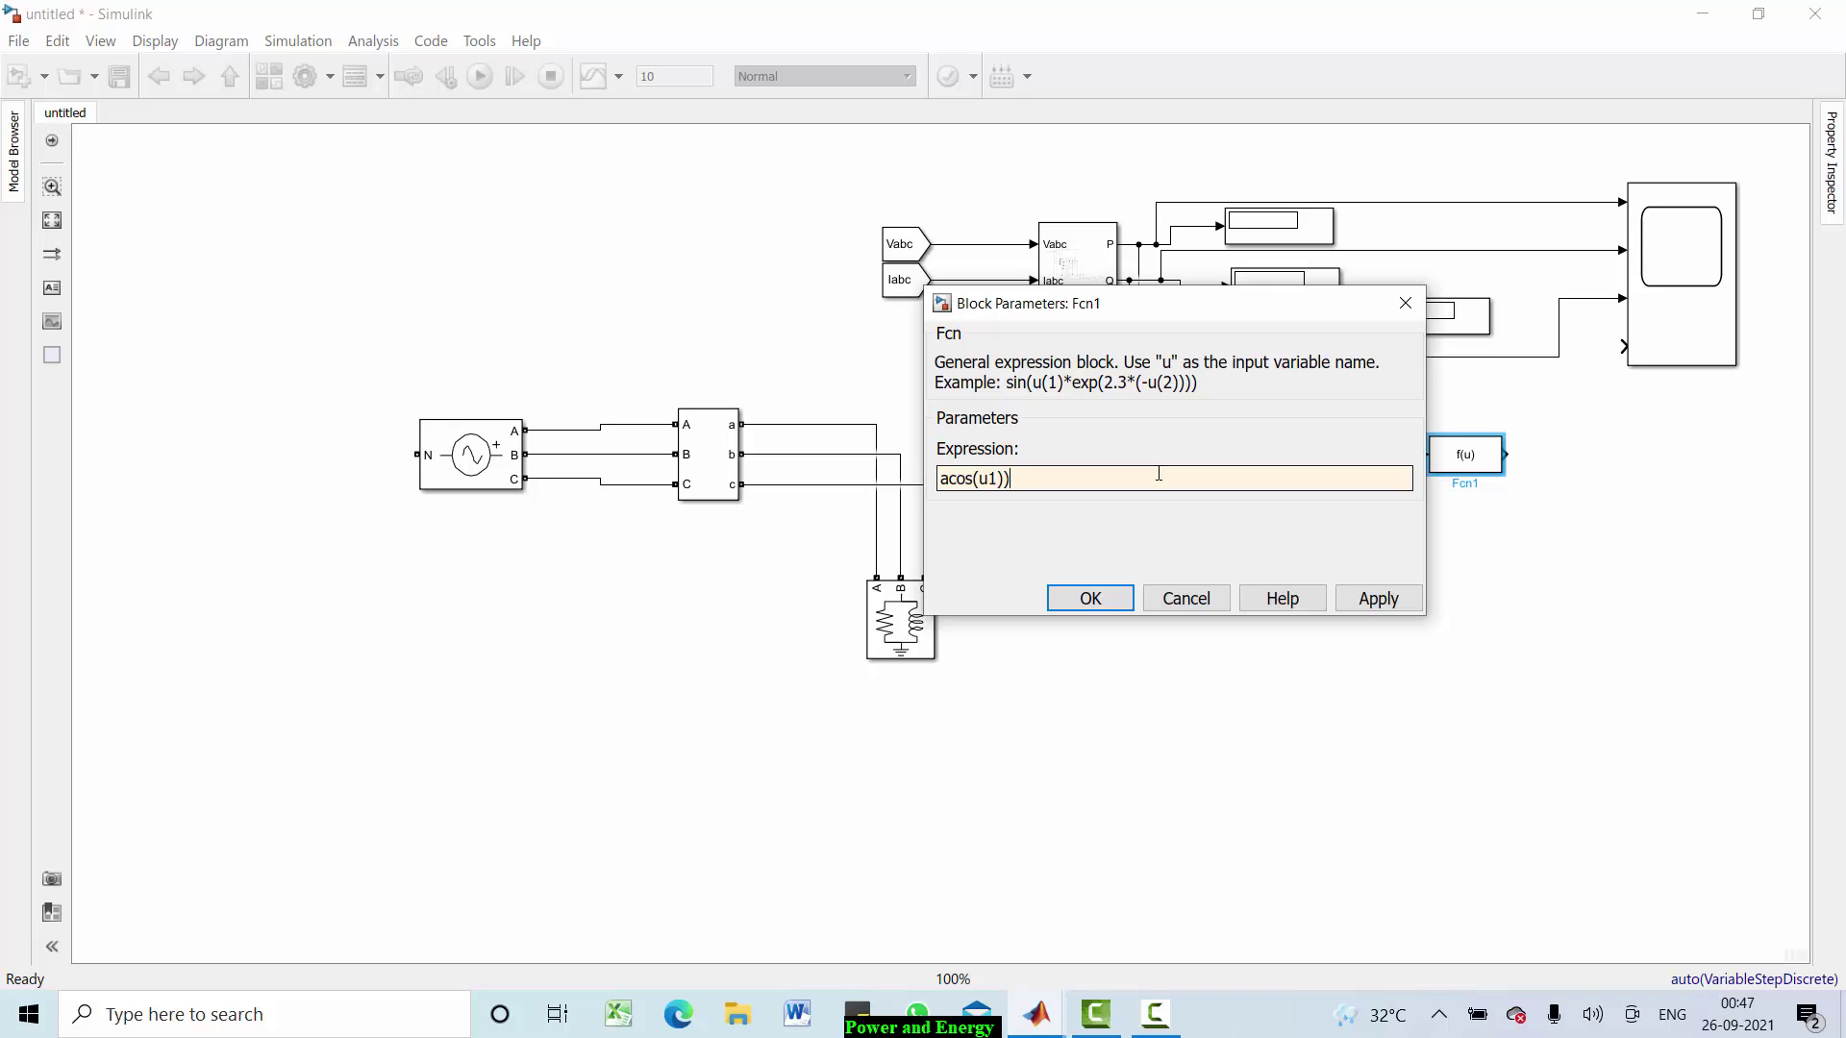
left_click(1100, 600)
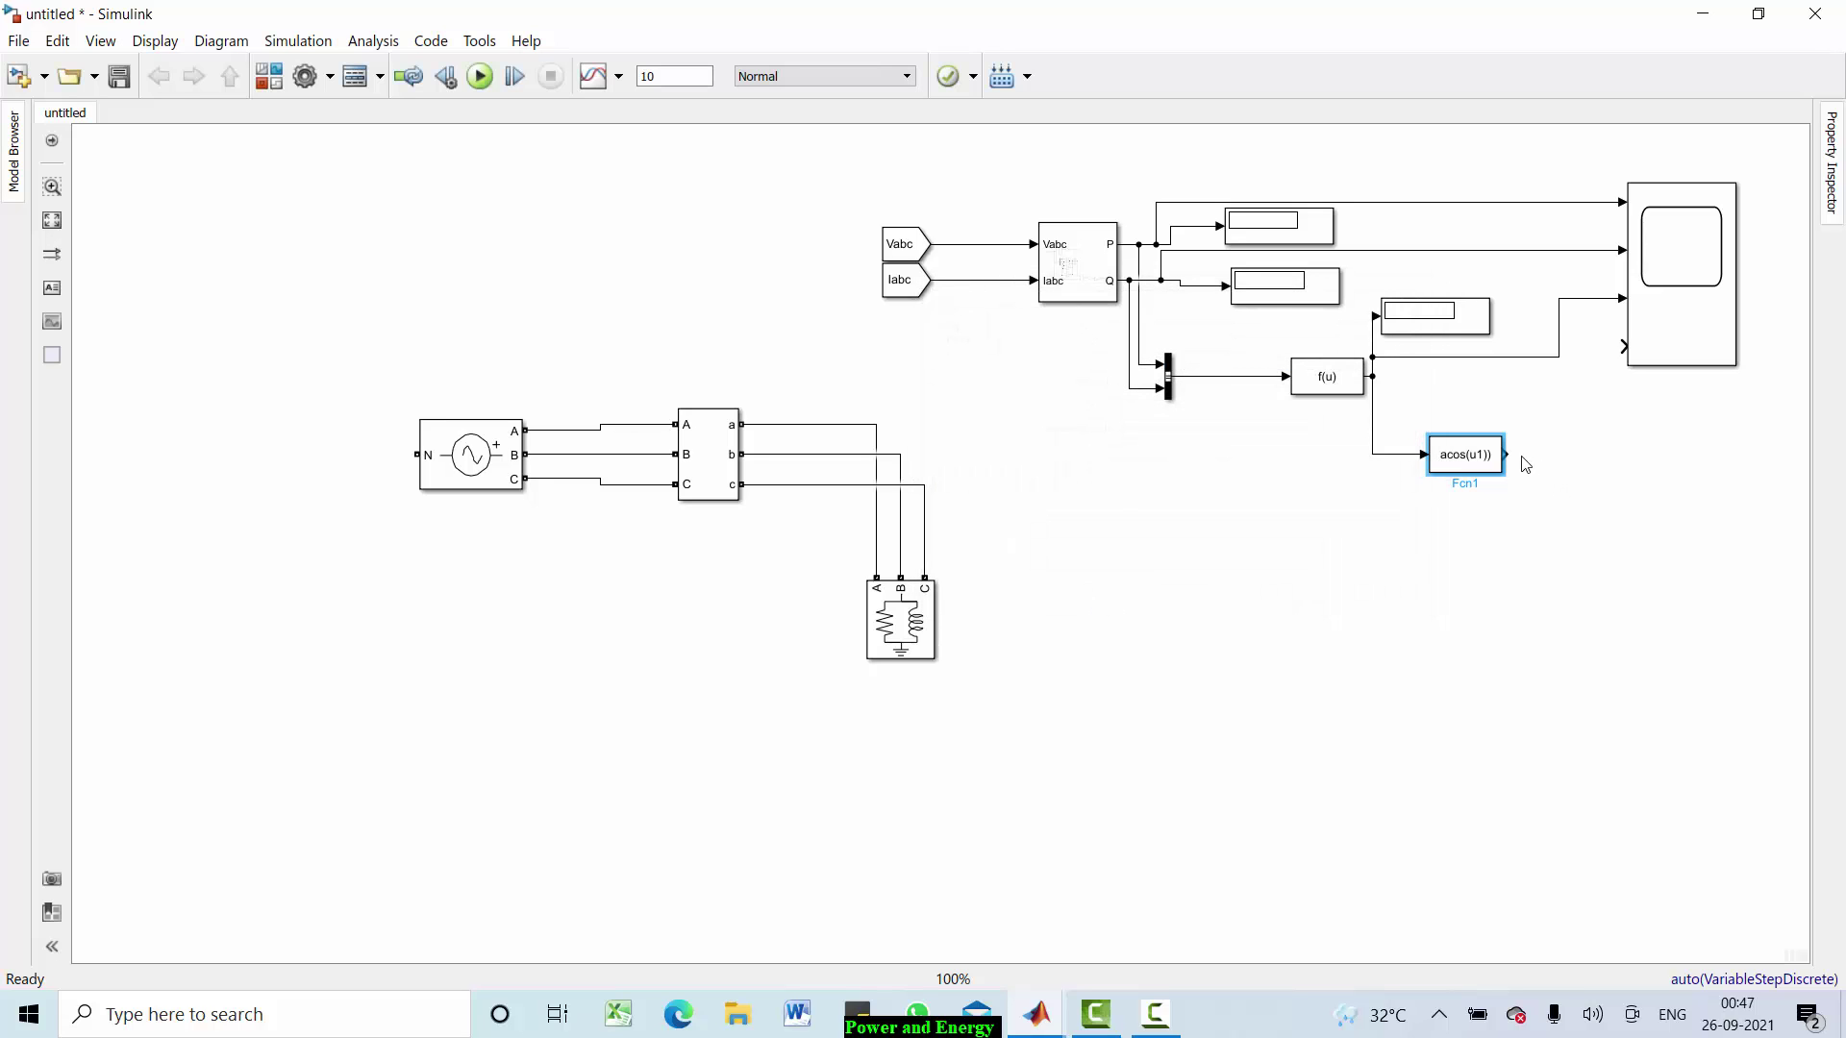
Step: Duplicate the power factor Display, connect the copy to the second Fcn block's output and branch that signal to the Scope's fourth input
left_click(1469, 325)
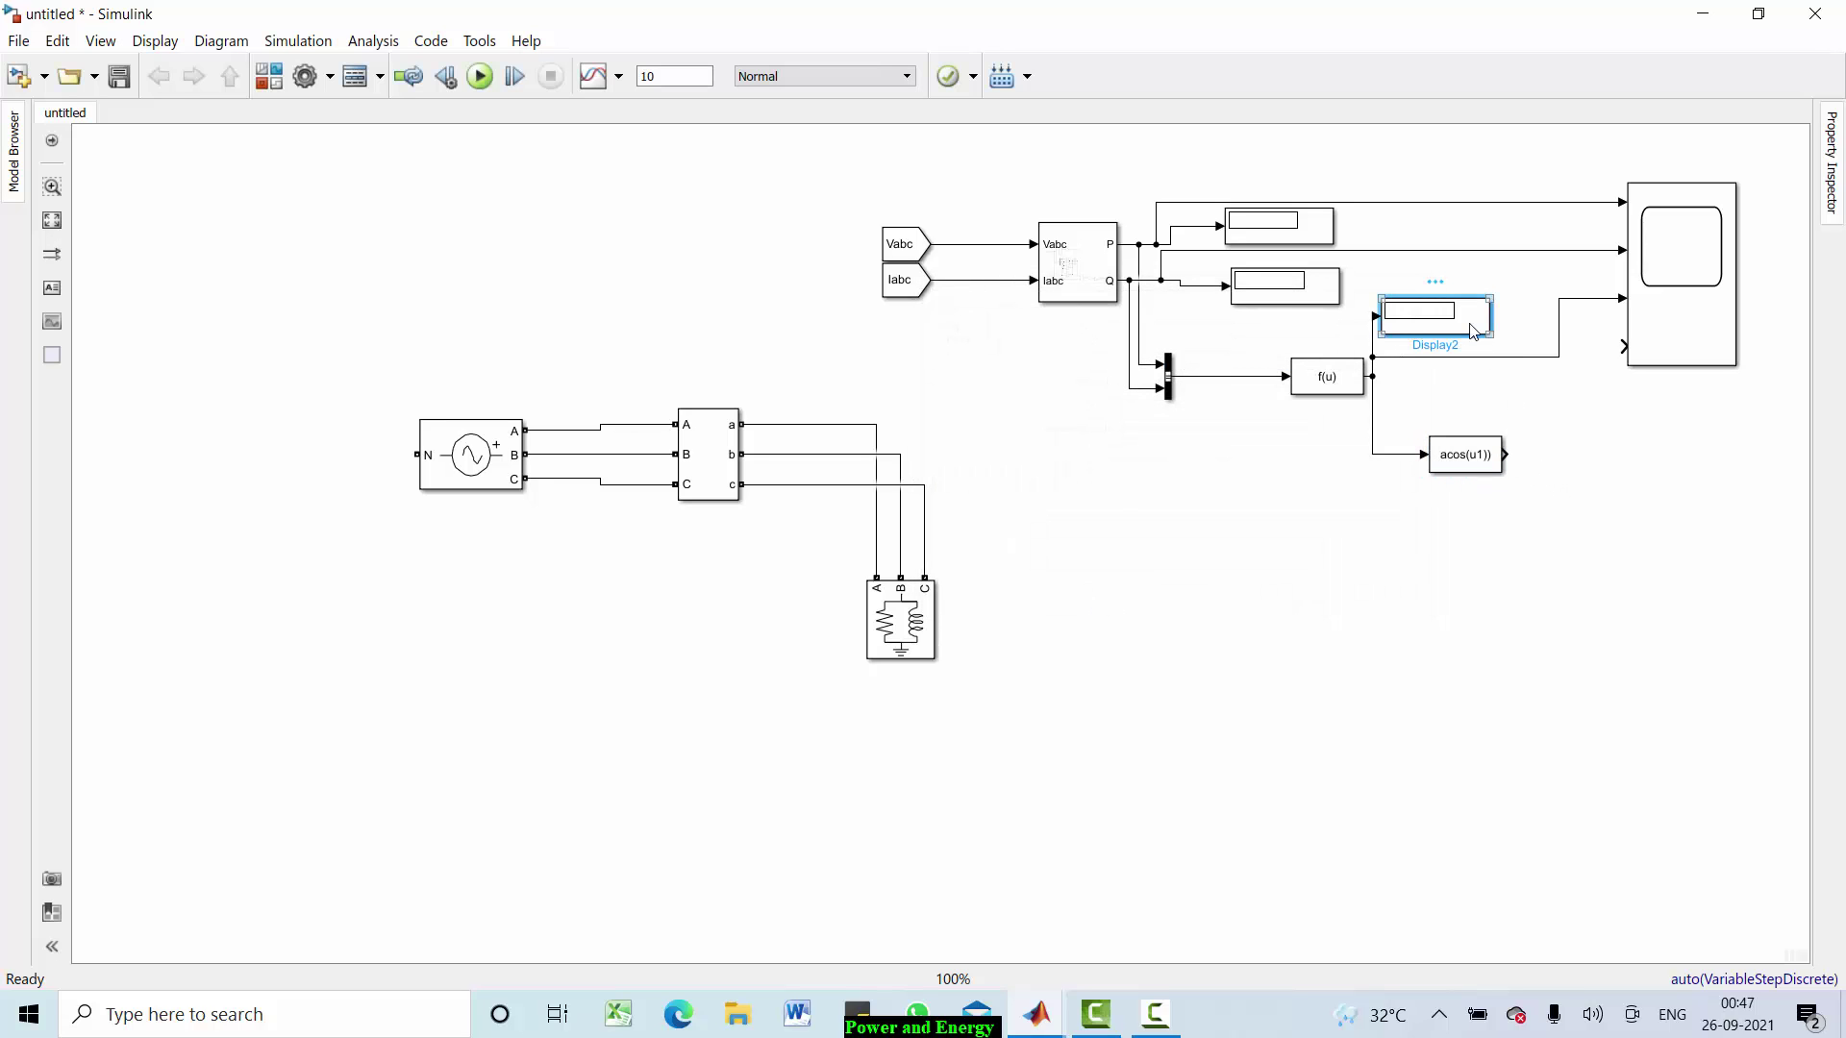
key("ctrl+c")
left_click(1541, 503)
key("ctrl+v")
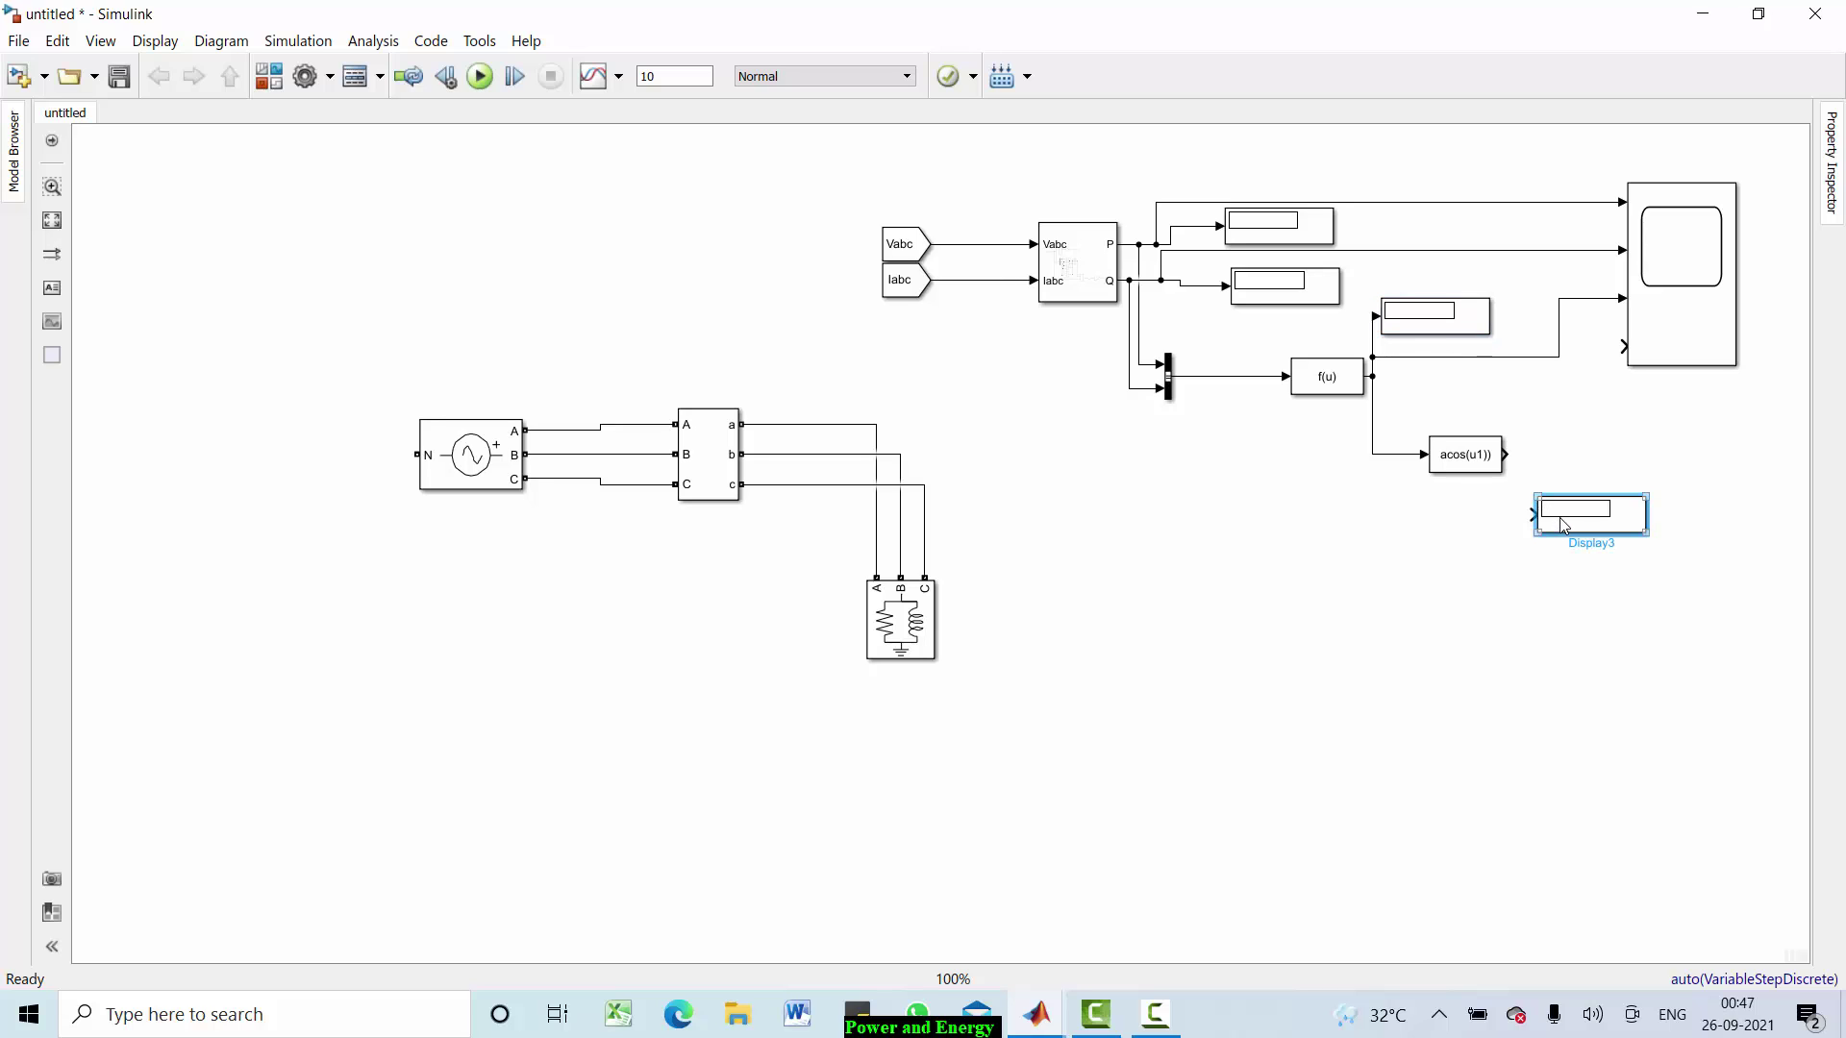
left_click_drag(1562, 525, 1603, 465)
left_click(1517, 460)
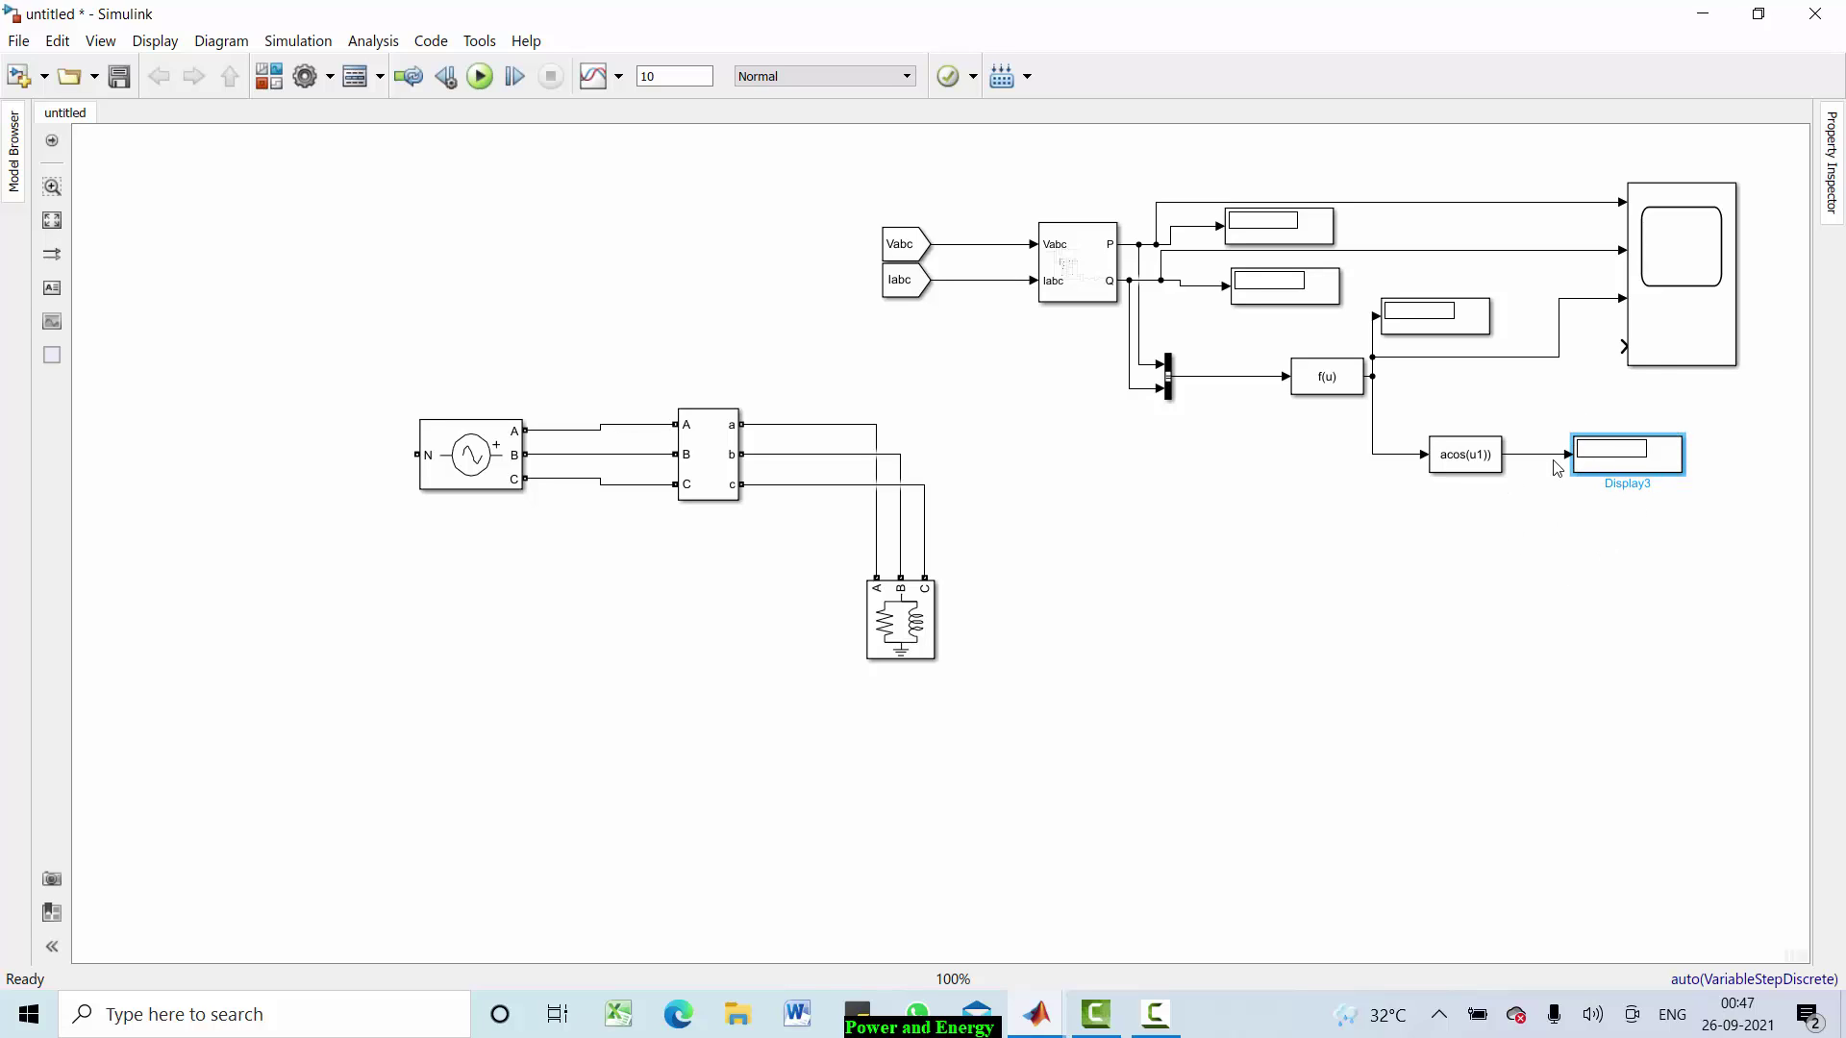
left_click_drag(1622, 348, 1551, 453)
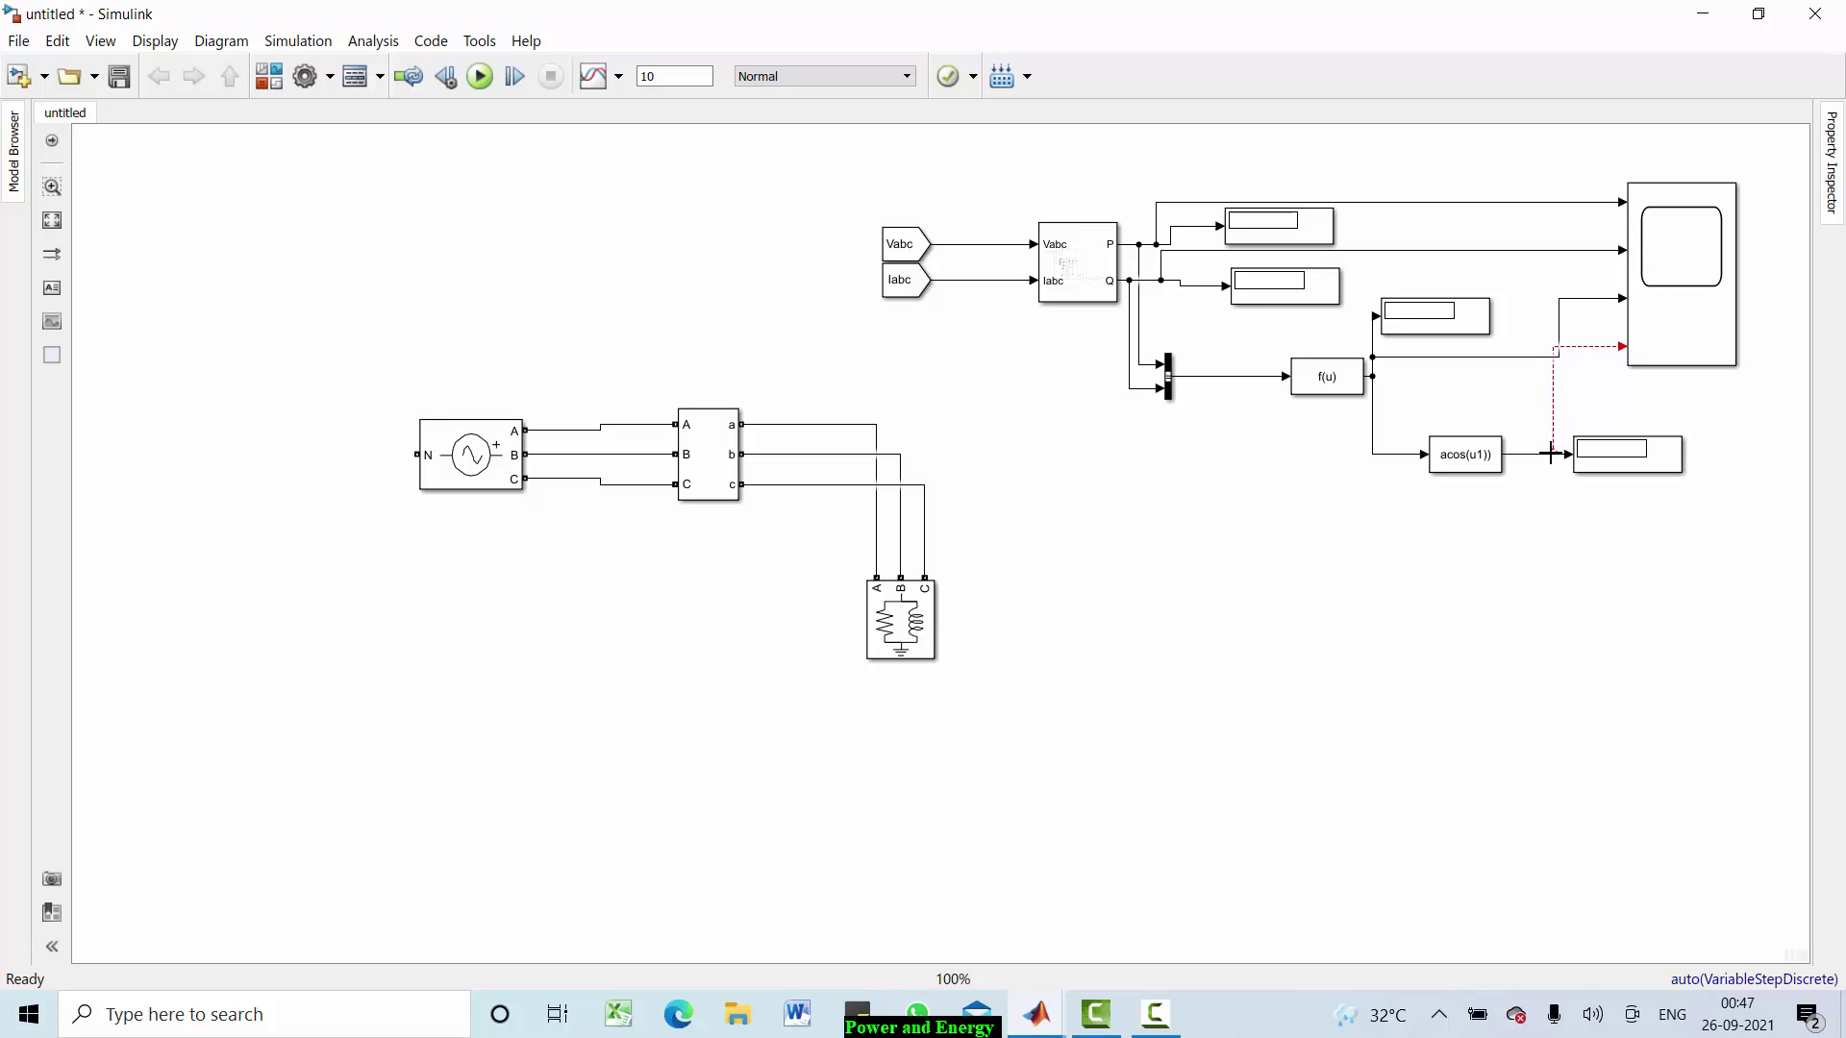
left_click_drag(1541, 358, 1536, 342)
left_click(1650, 423)
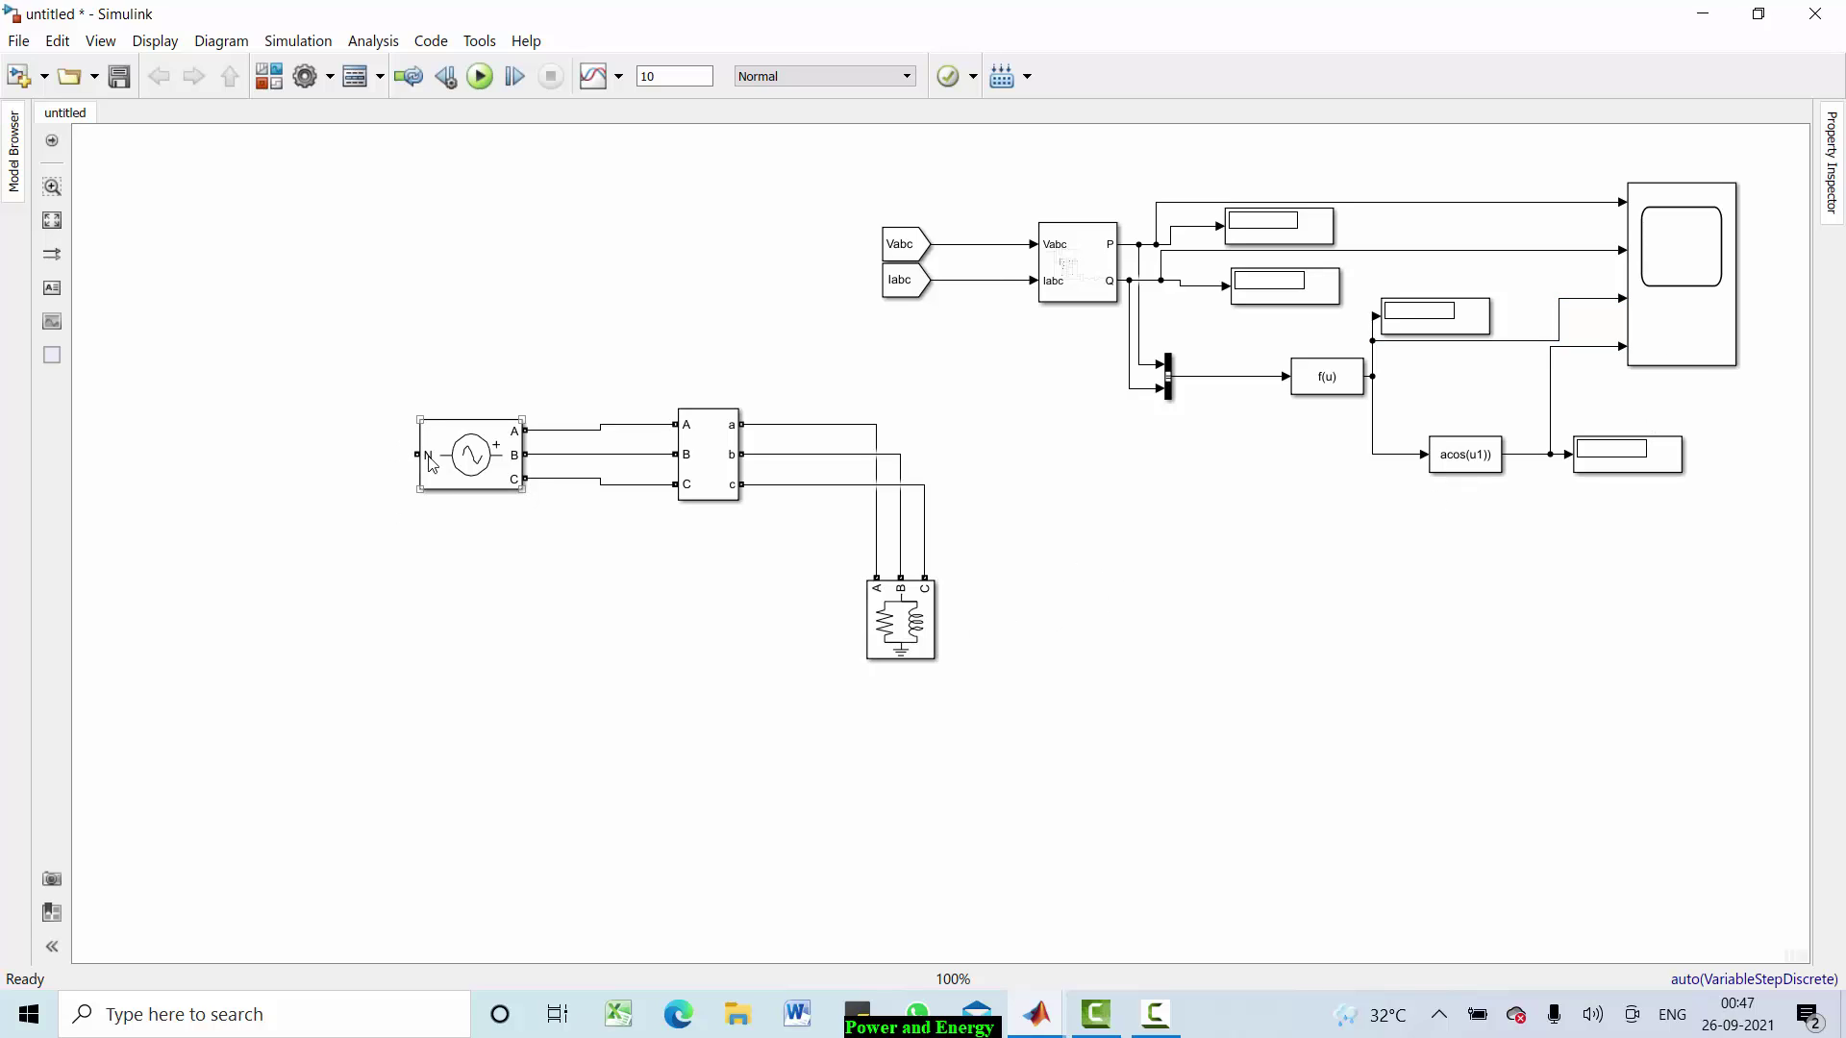
Step: Connect a Specialized Power Systems Ground block to the three-phase source's neutral and test-run the simulation
double_click(485, 608)
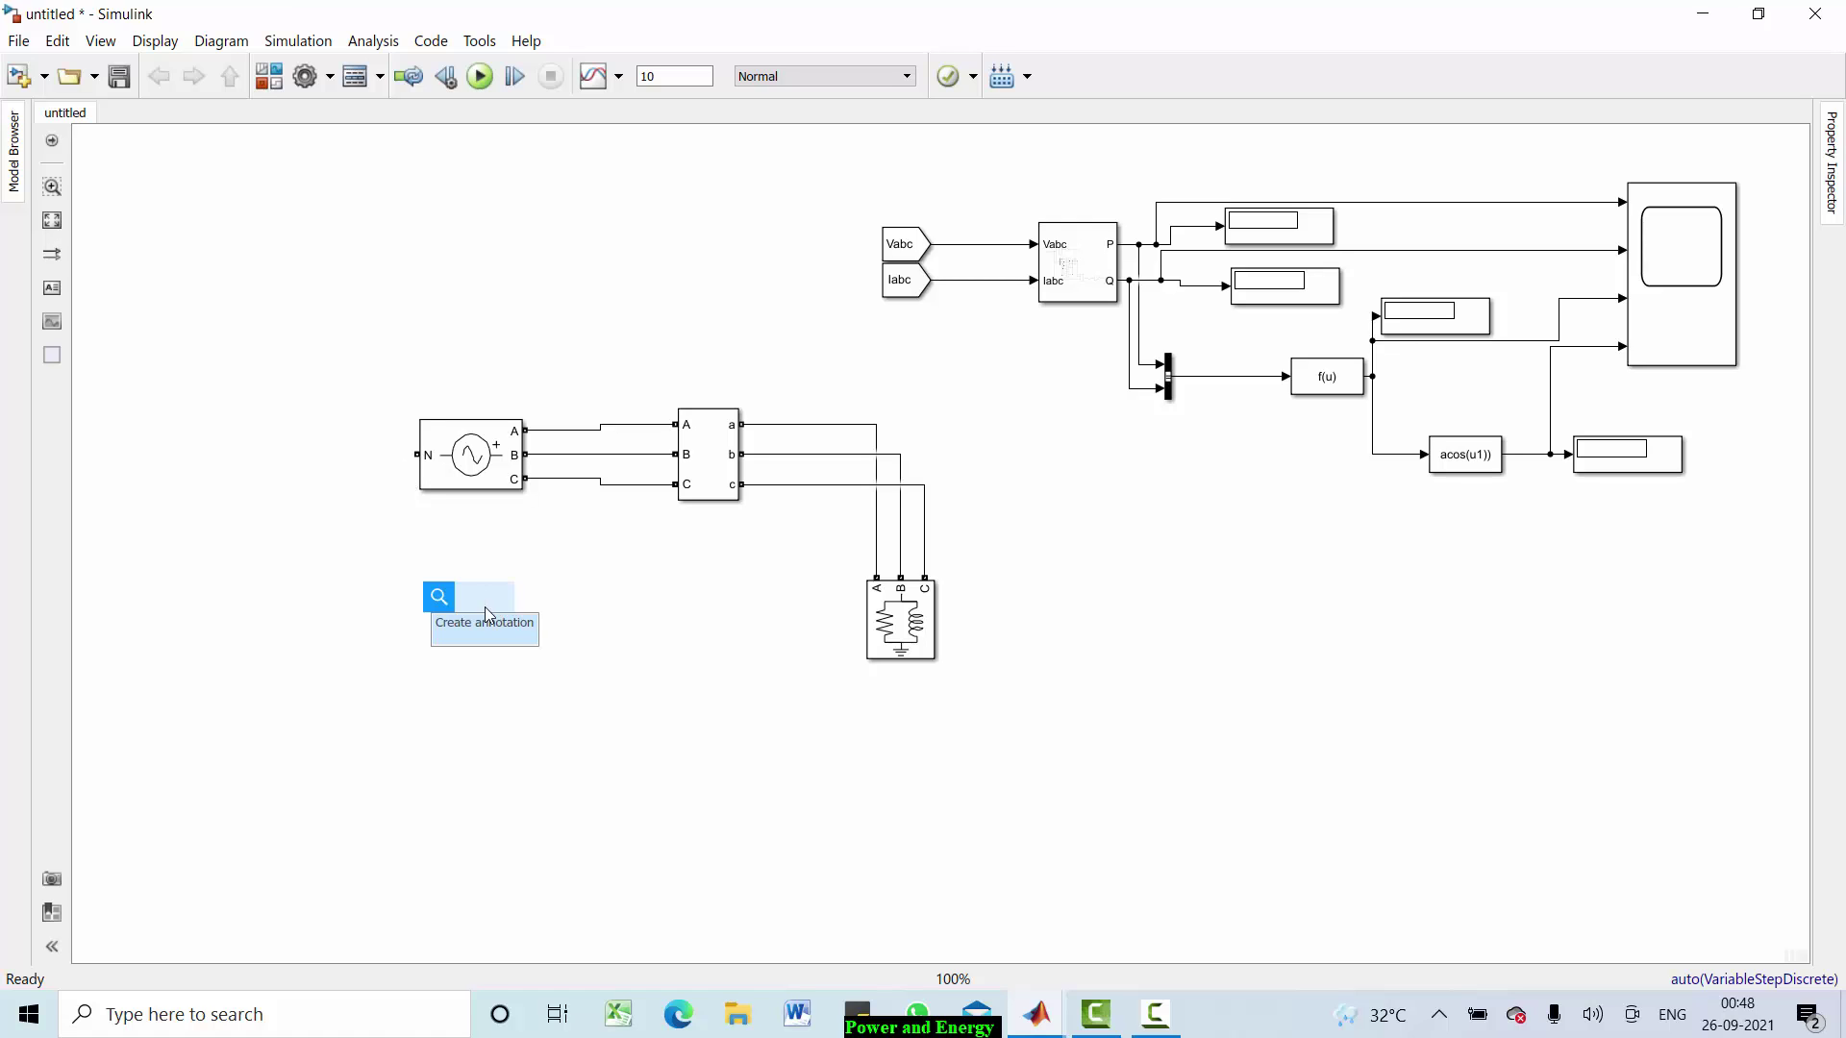
type("ground")
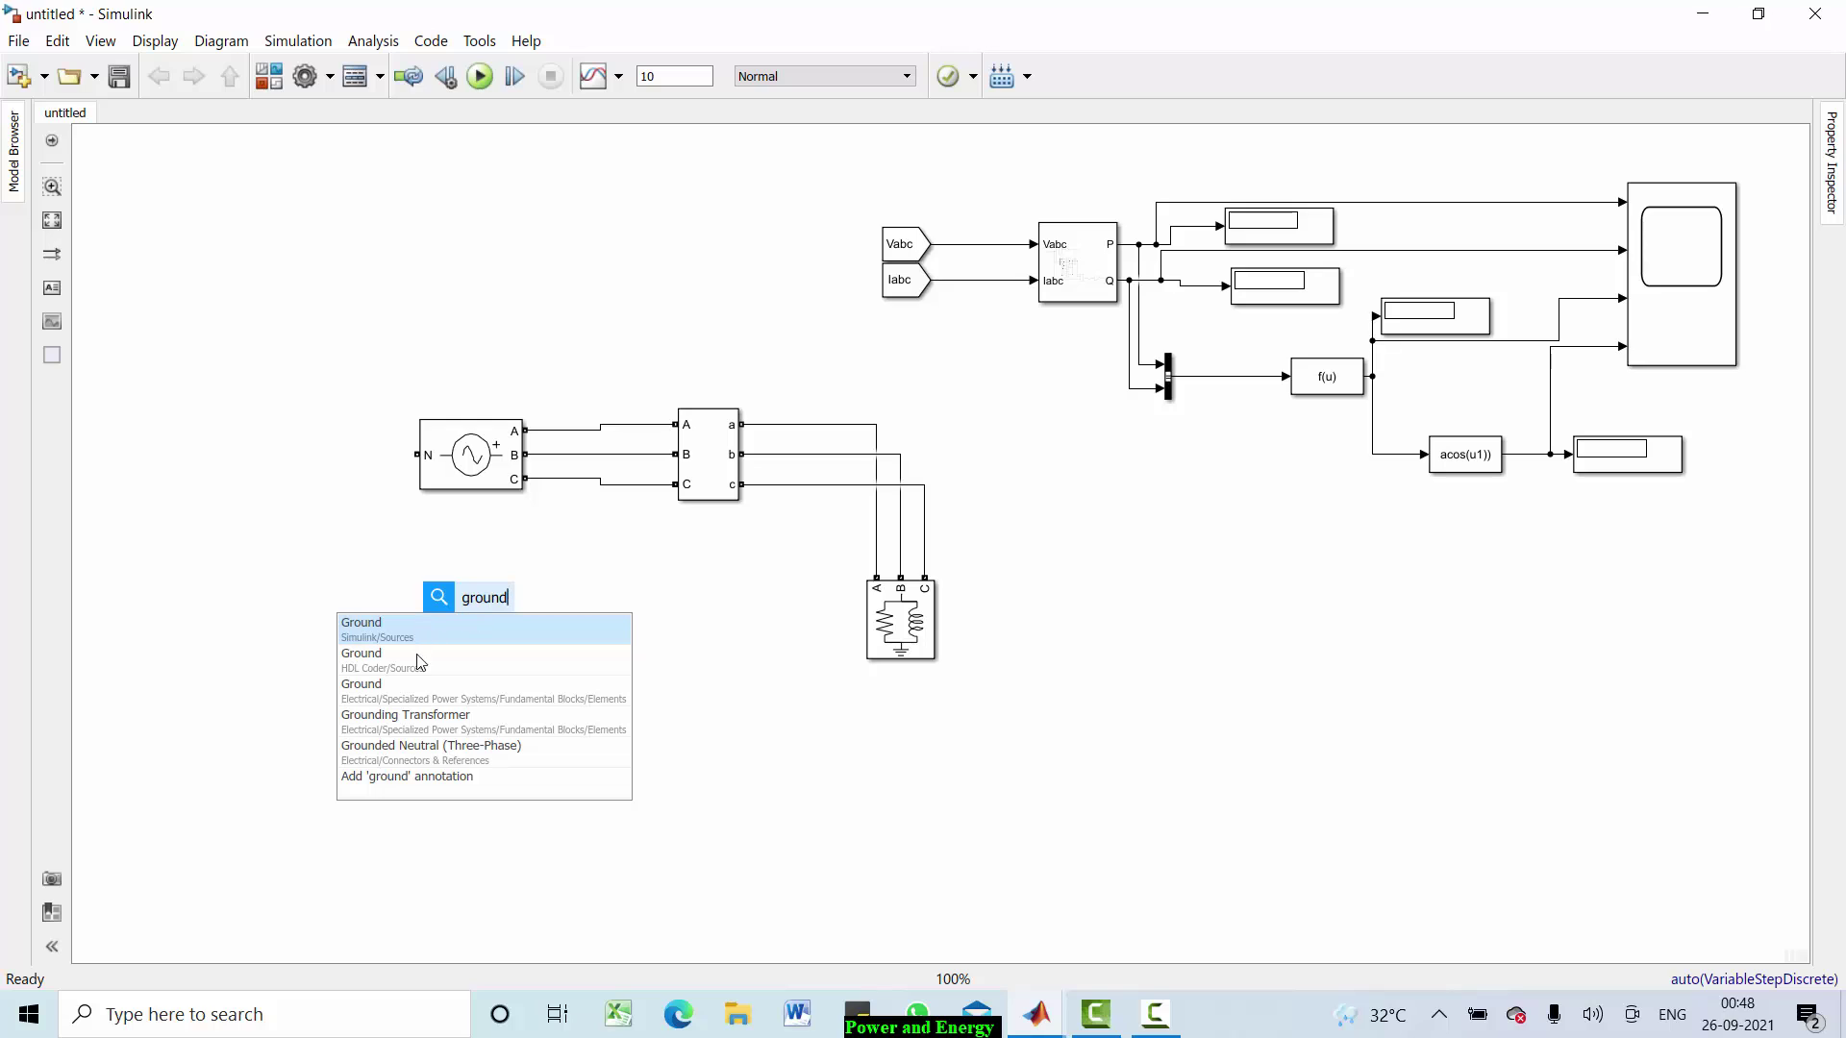
left_click(406, 702)
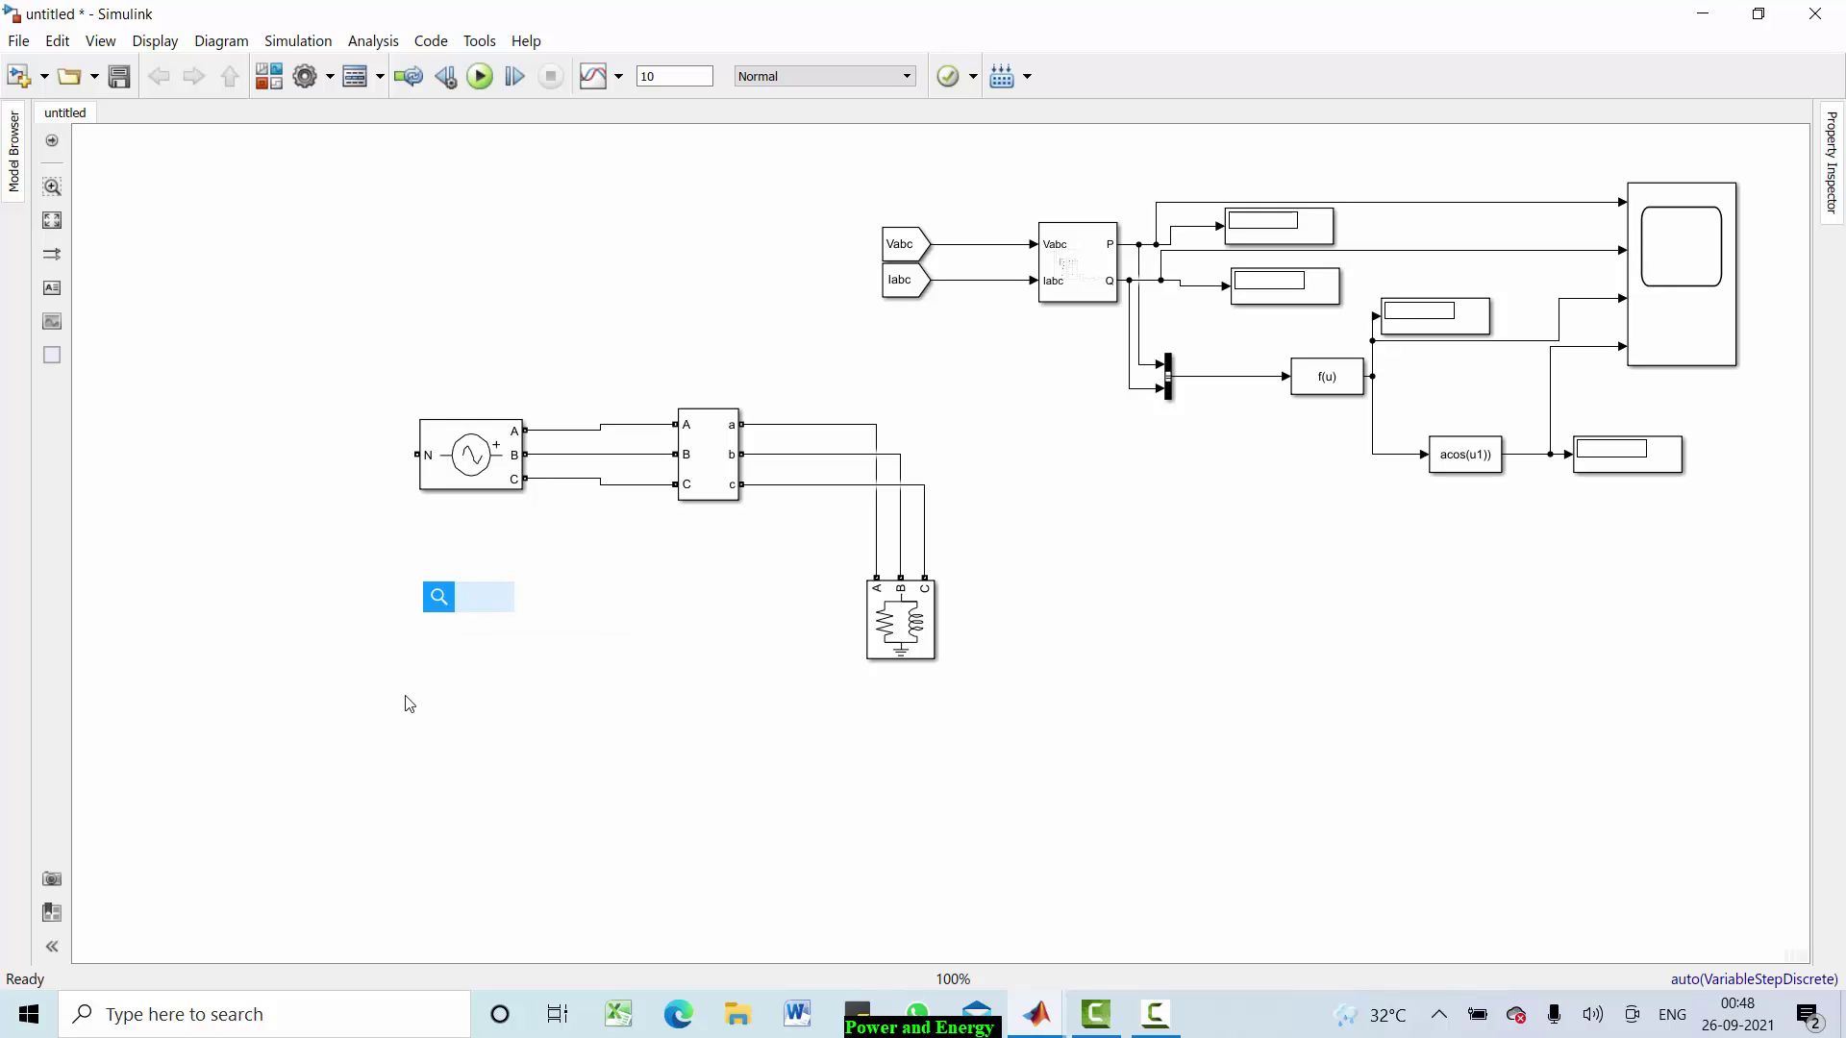
left_click_drag(478, 614, 385, 614)
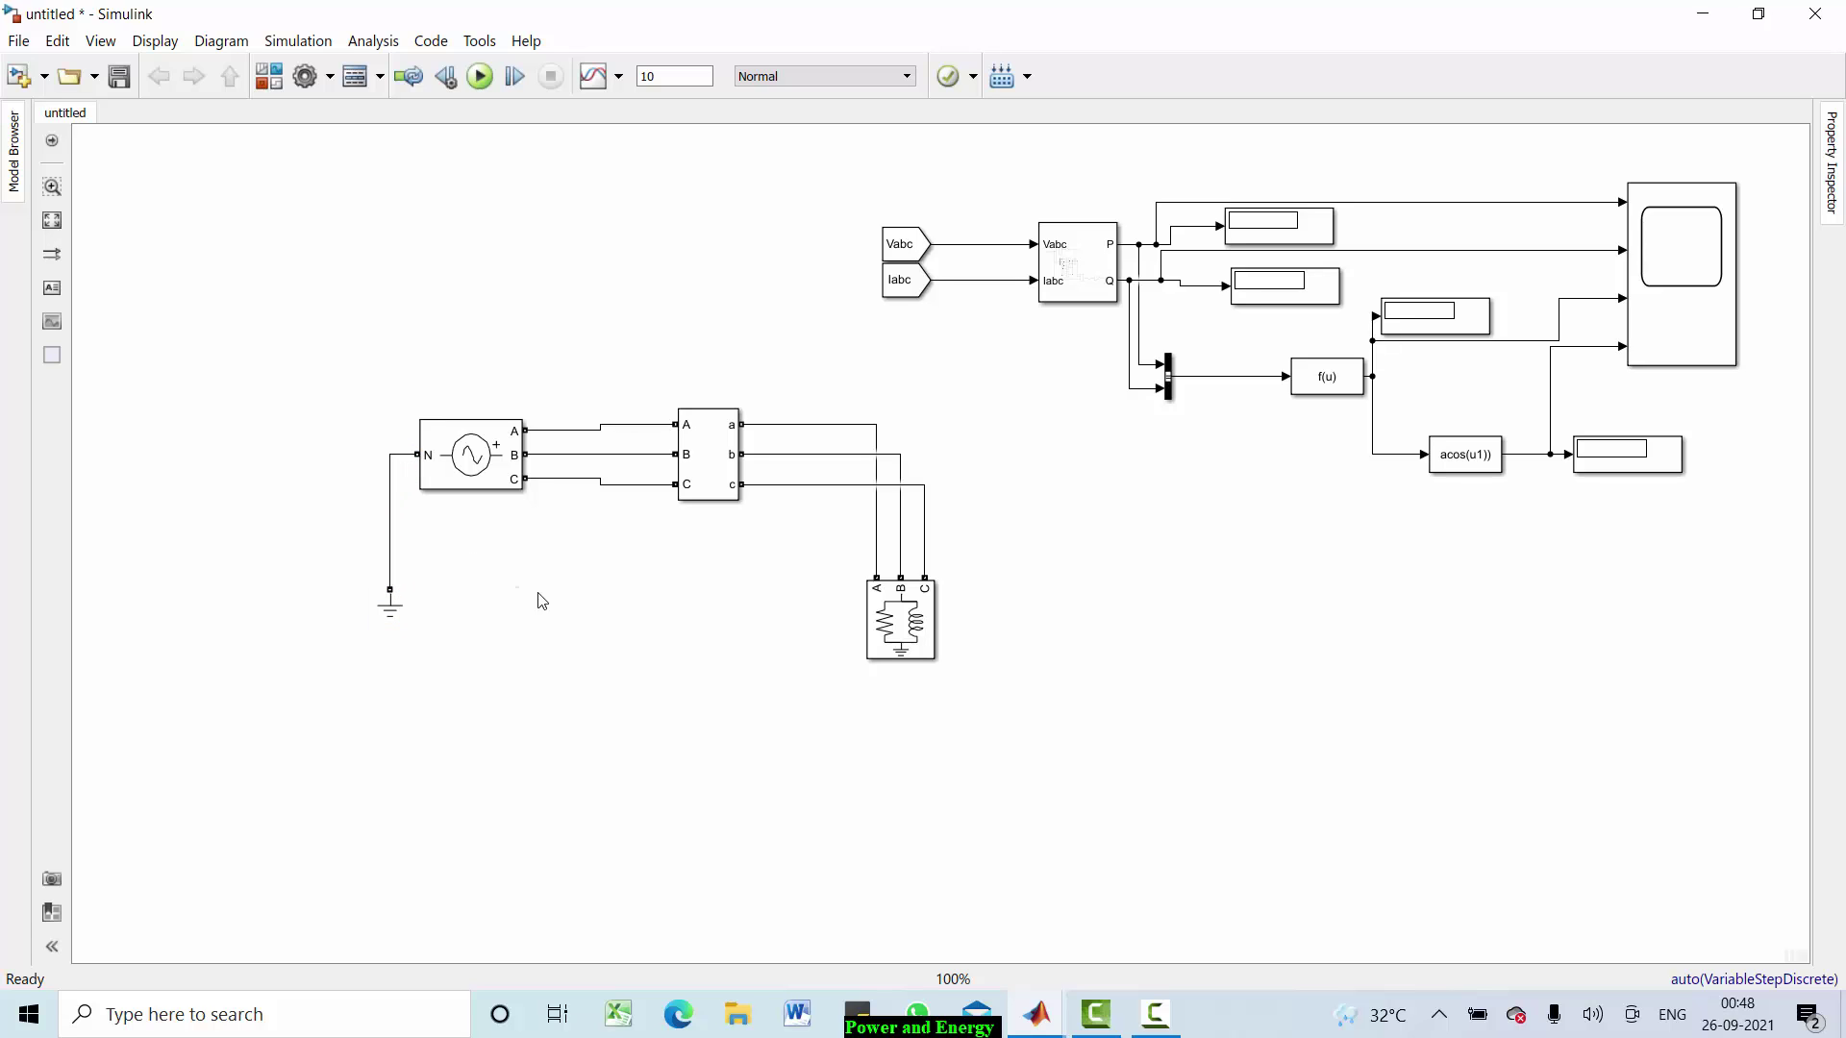
left_click(485, 80)
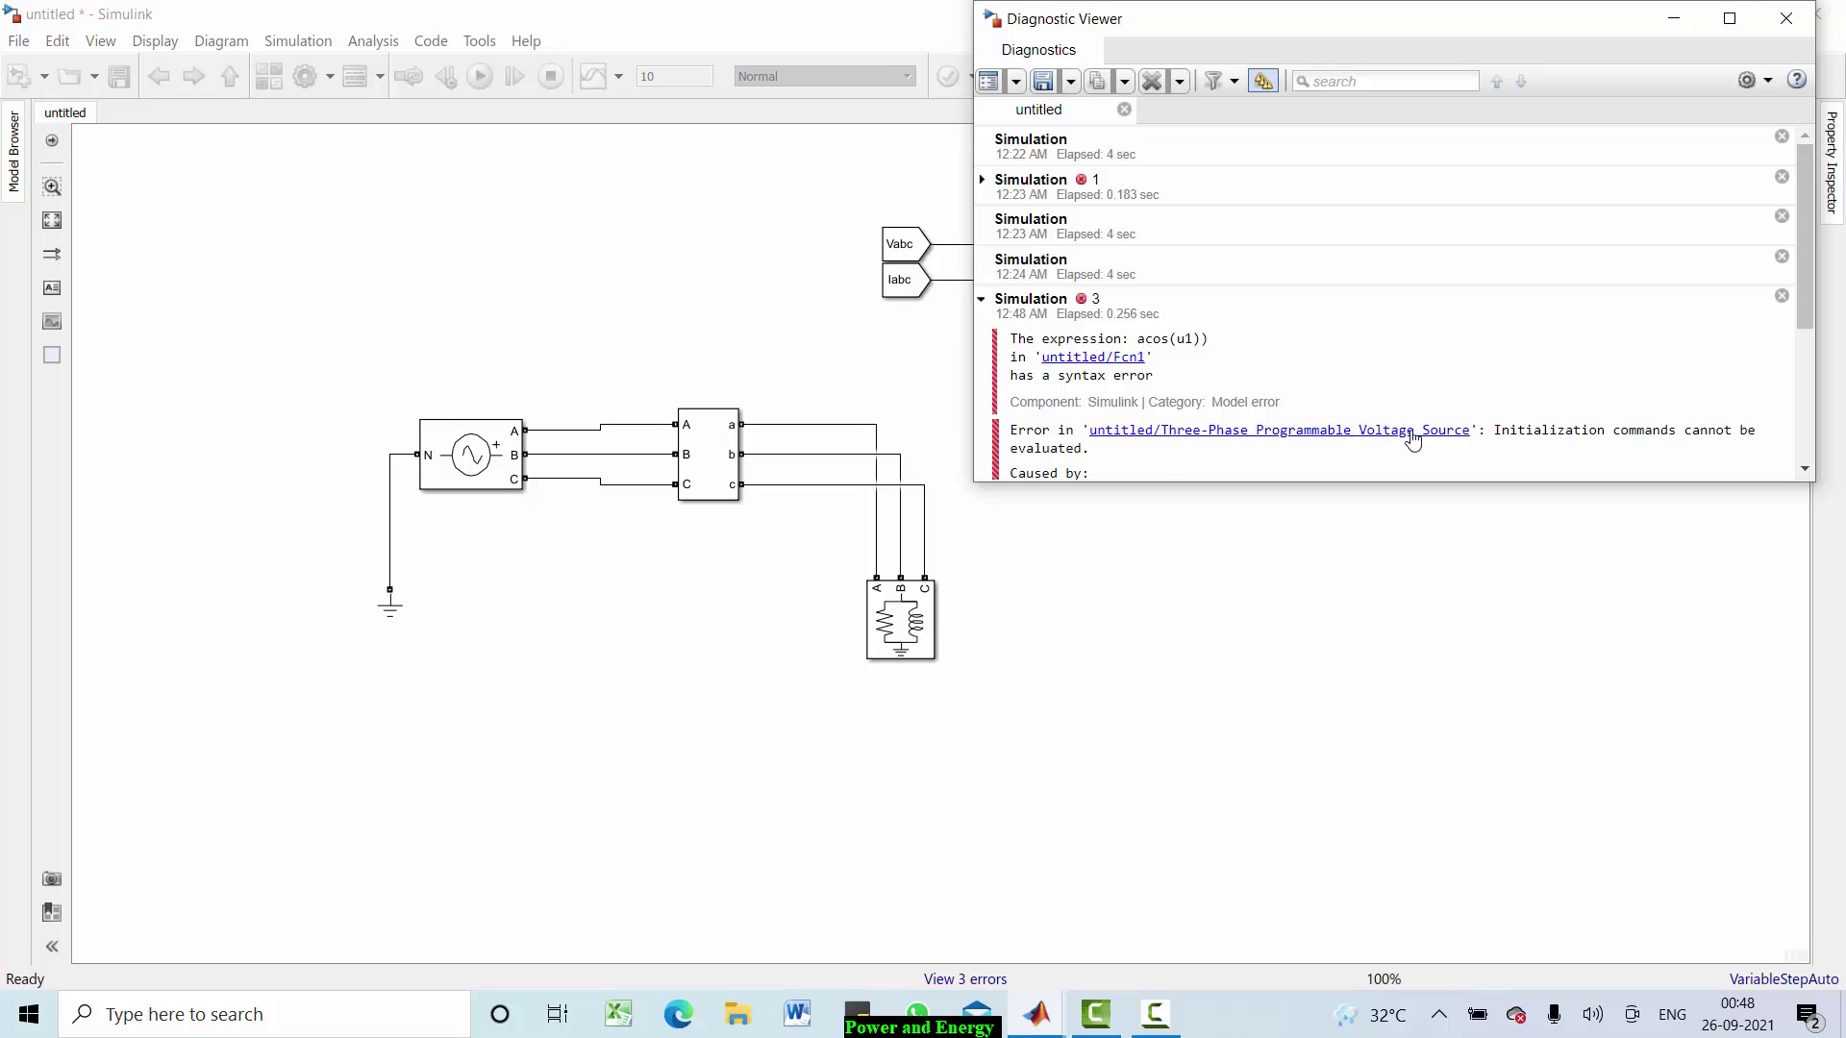
left_click(1785, 19)
Step: Add a powergui block to the empty area above the source and measurement blocks
double_click(632, 247)
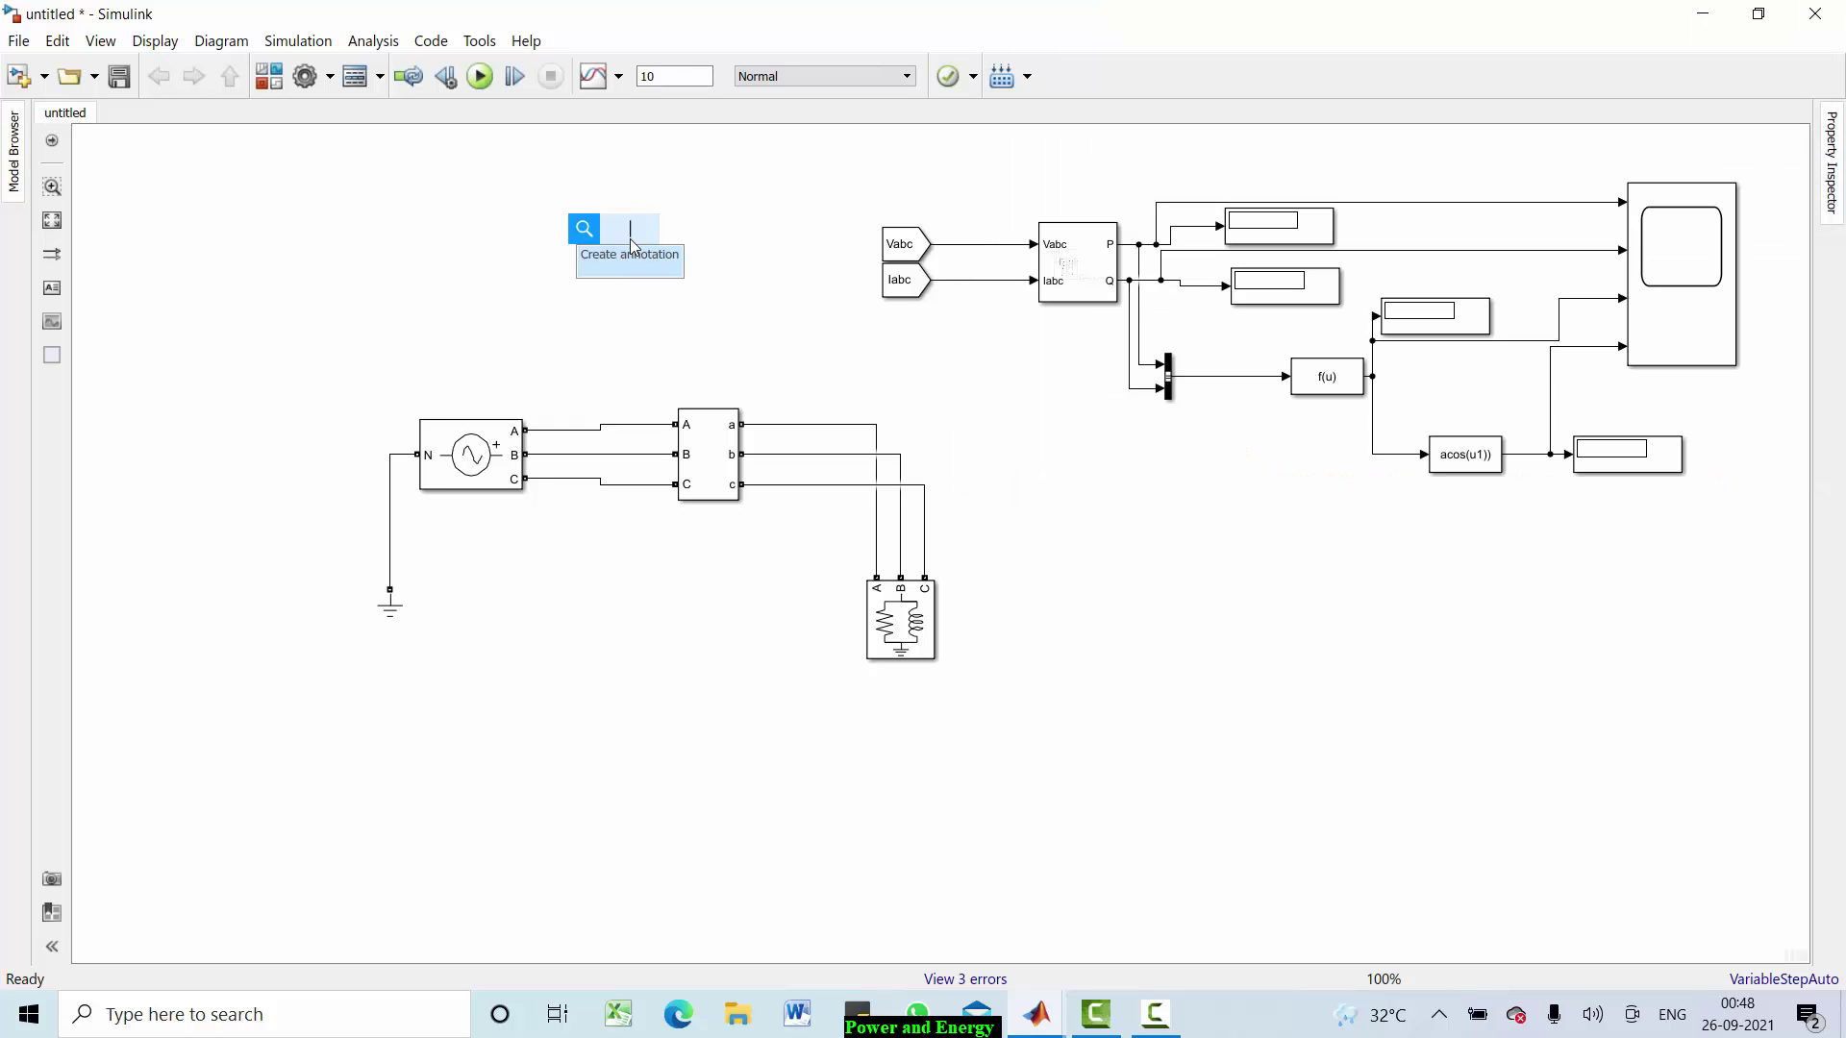
type("power")
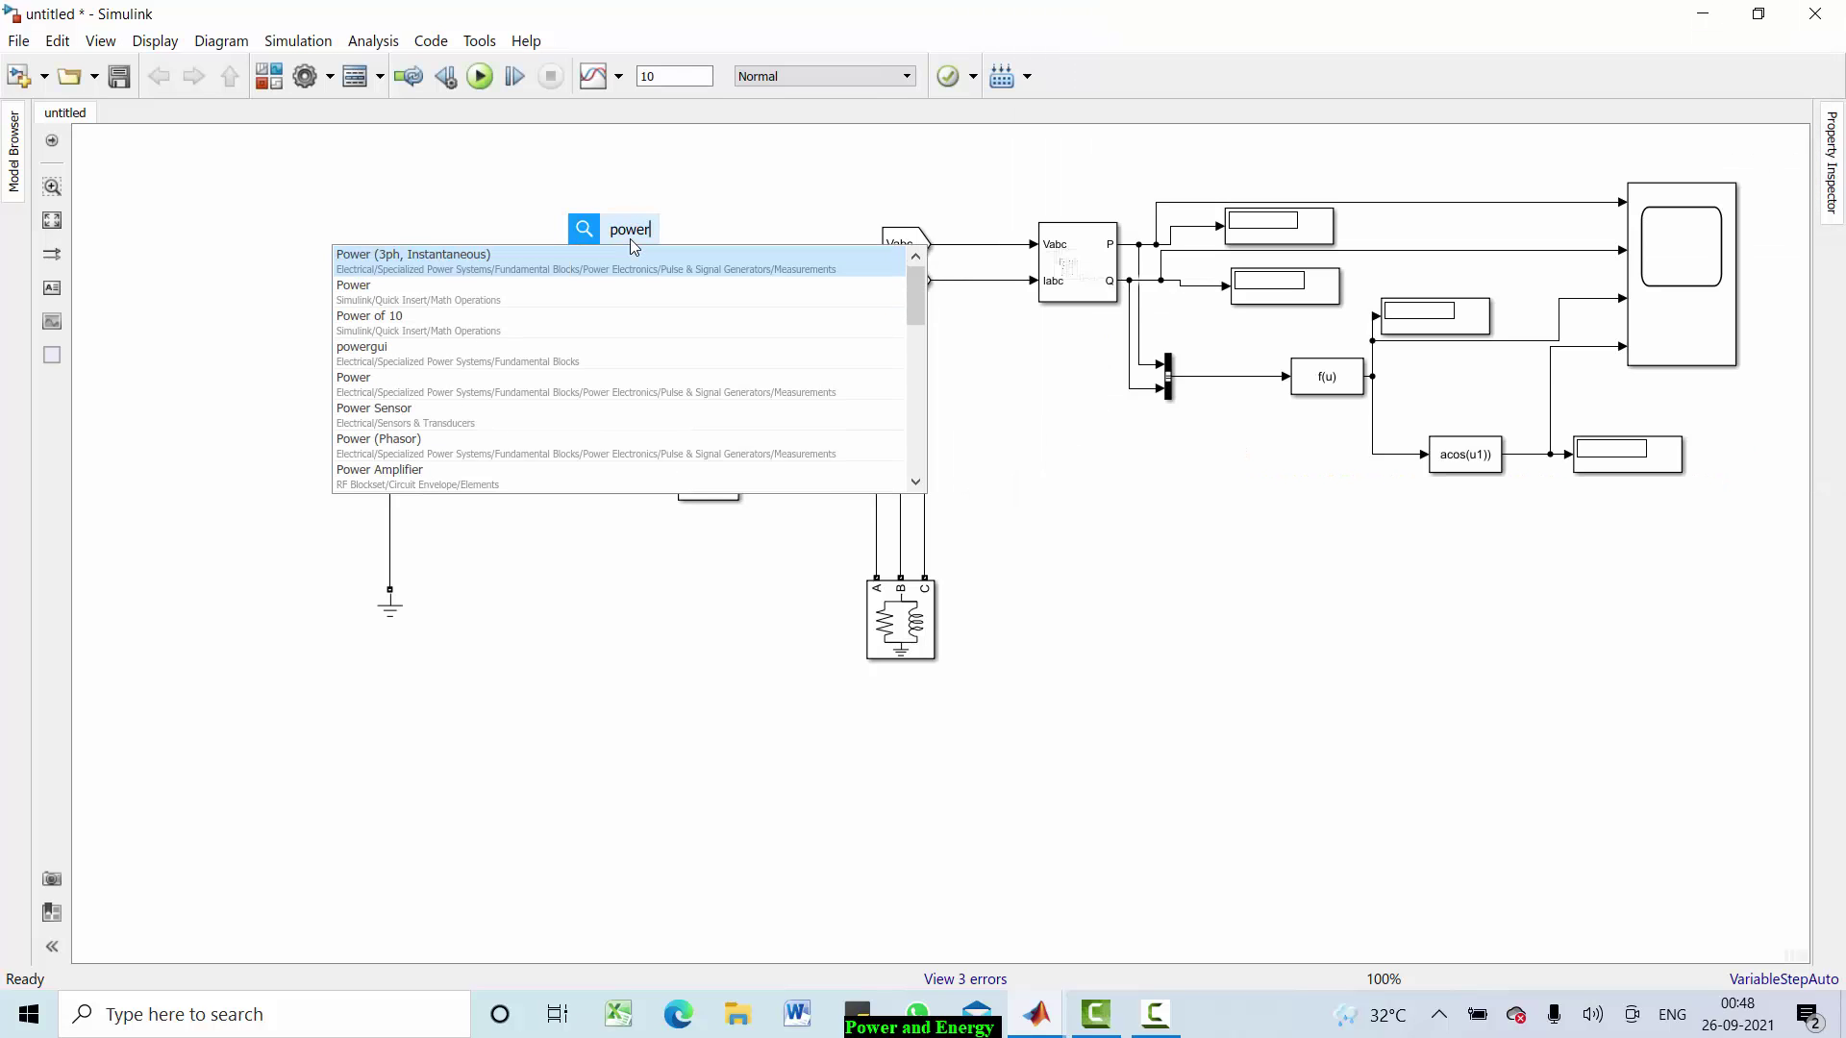
type("gui")
key("Return")
left_click_drag(446, 217, 596, 250)
Step: Set the powergui simulation type to Discrete and check the model for errors
double_click(596, 250)
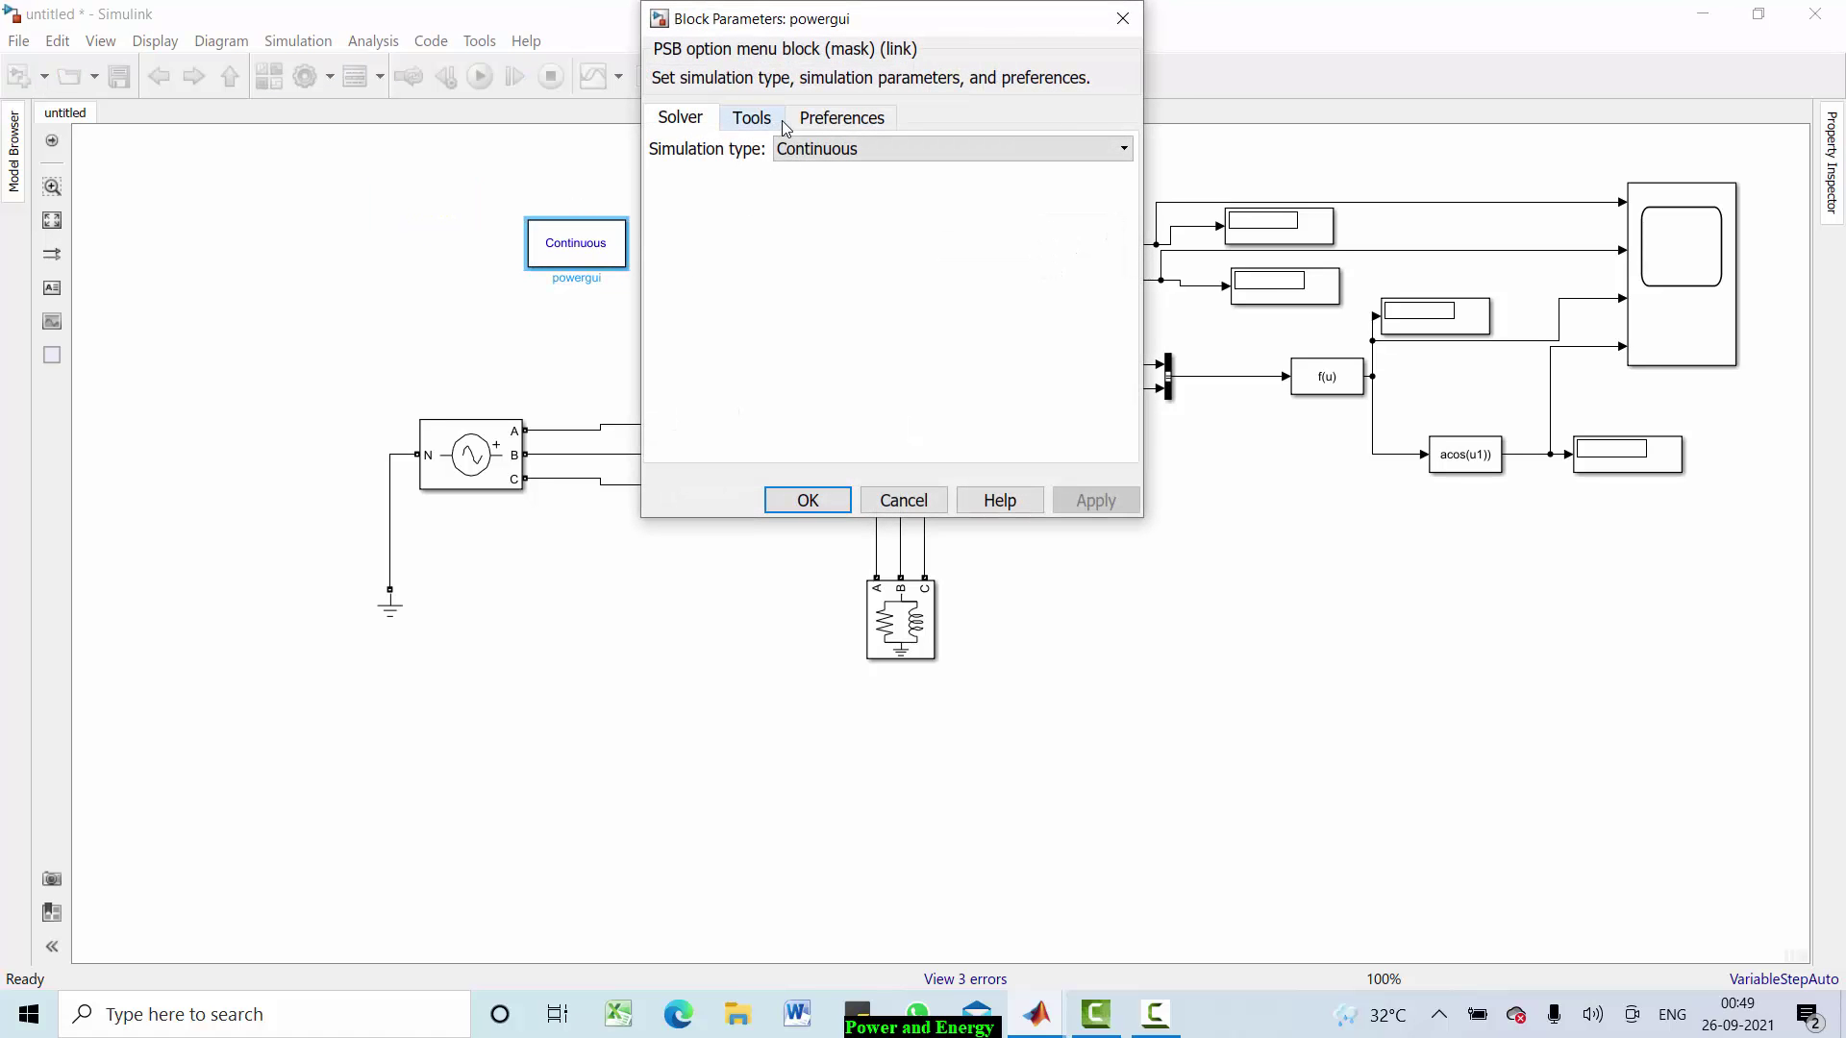
left_click(850, 150)
left_click(844, 193)
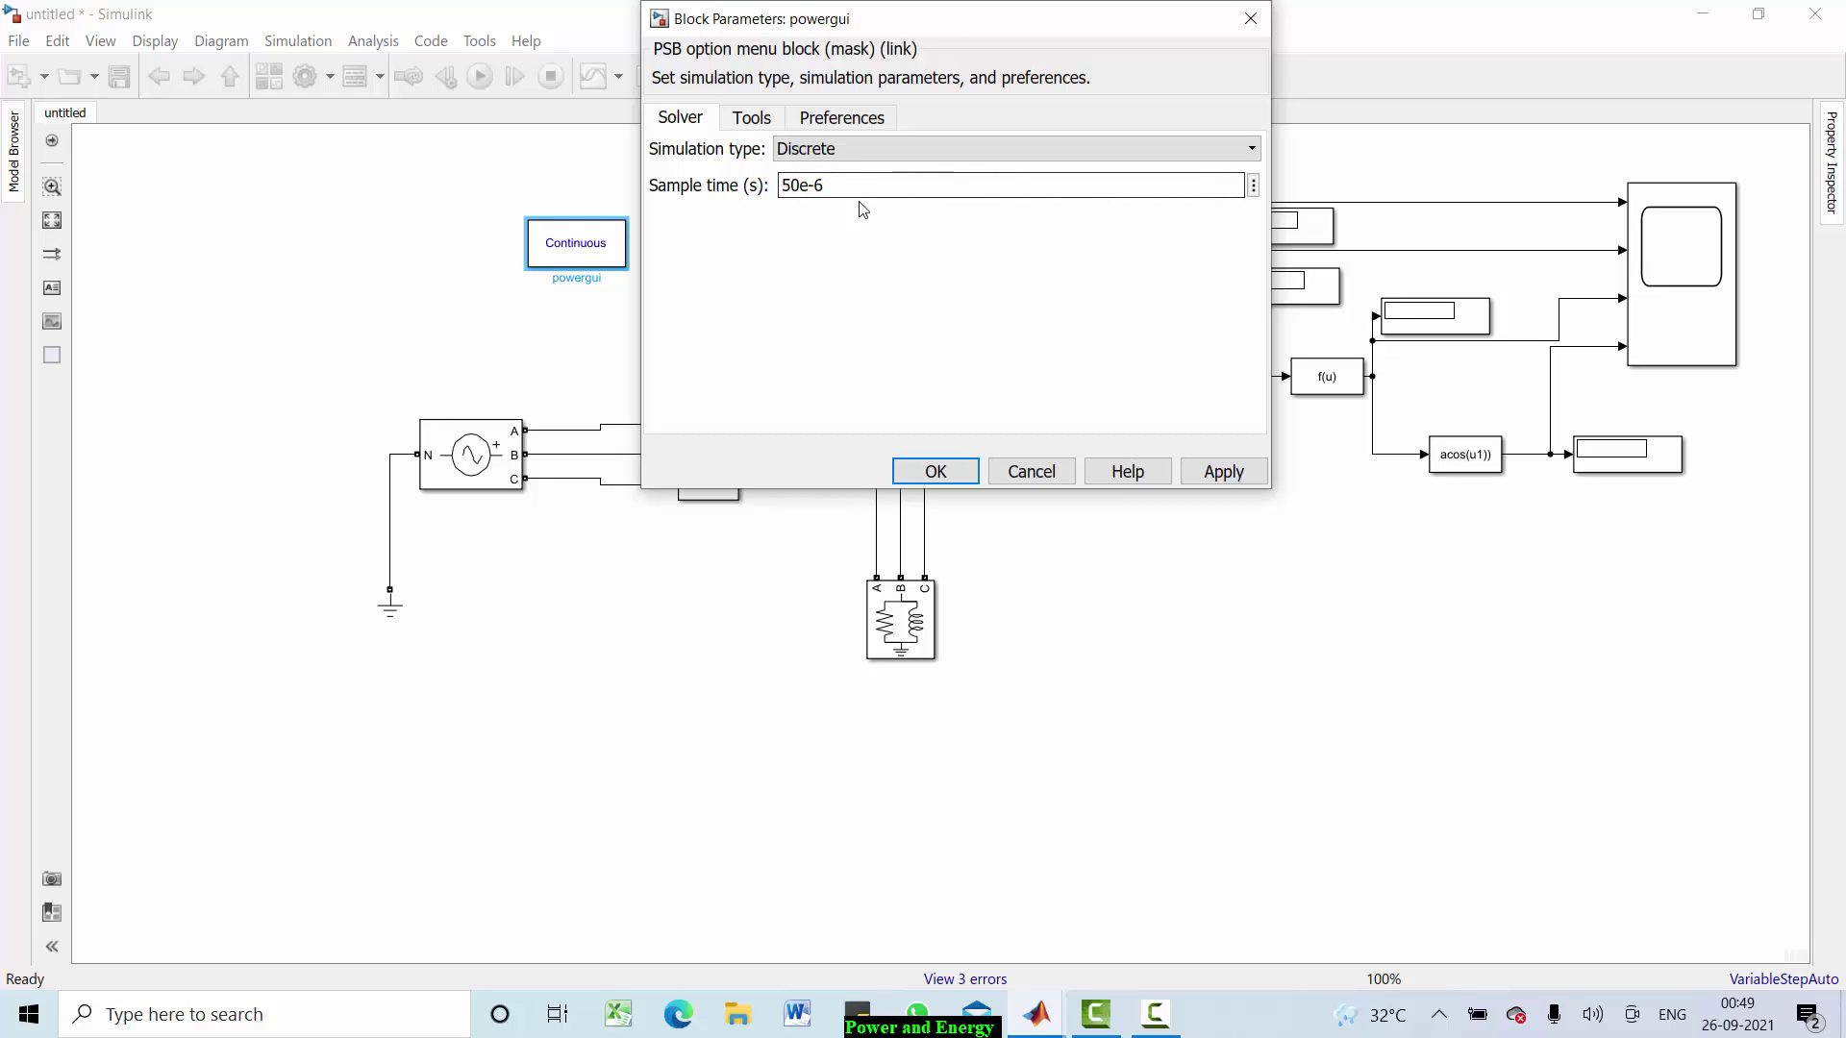
left_click(927, 471)
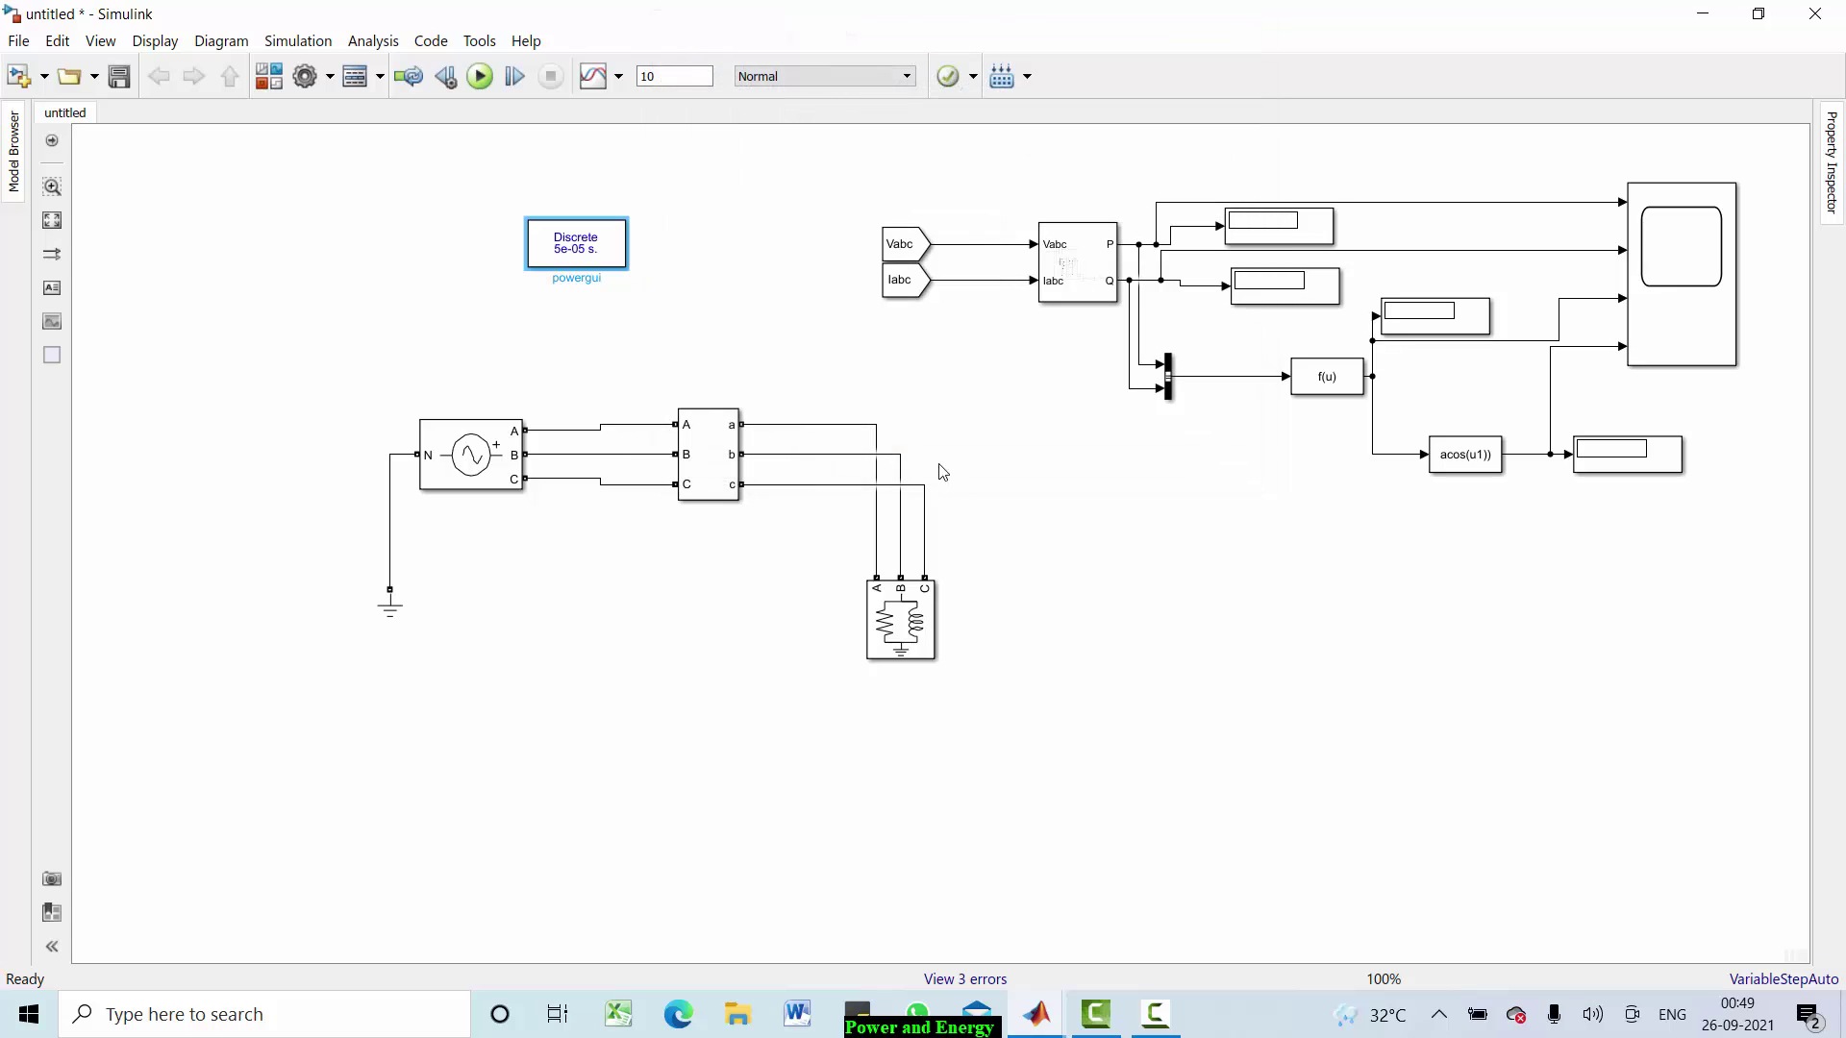
key("ctrl+t")
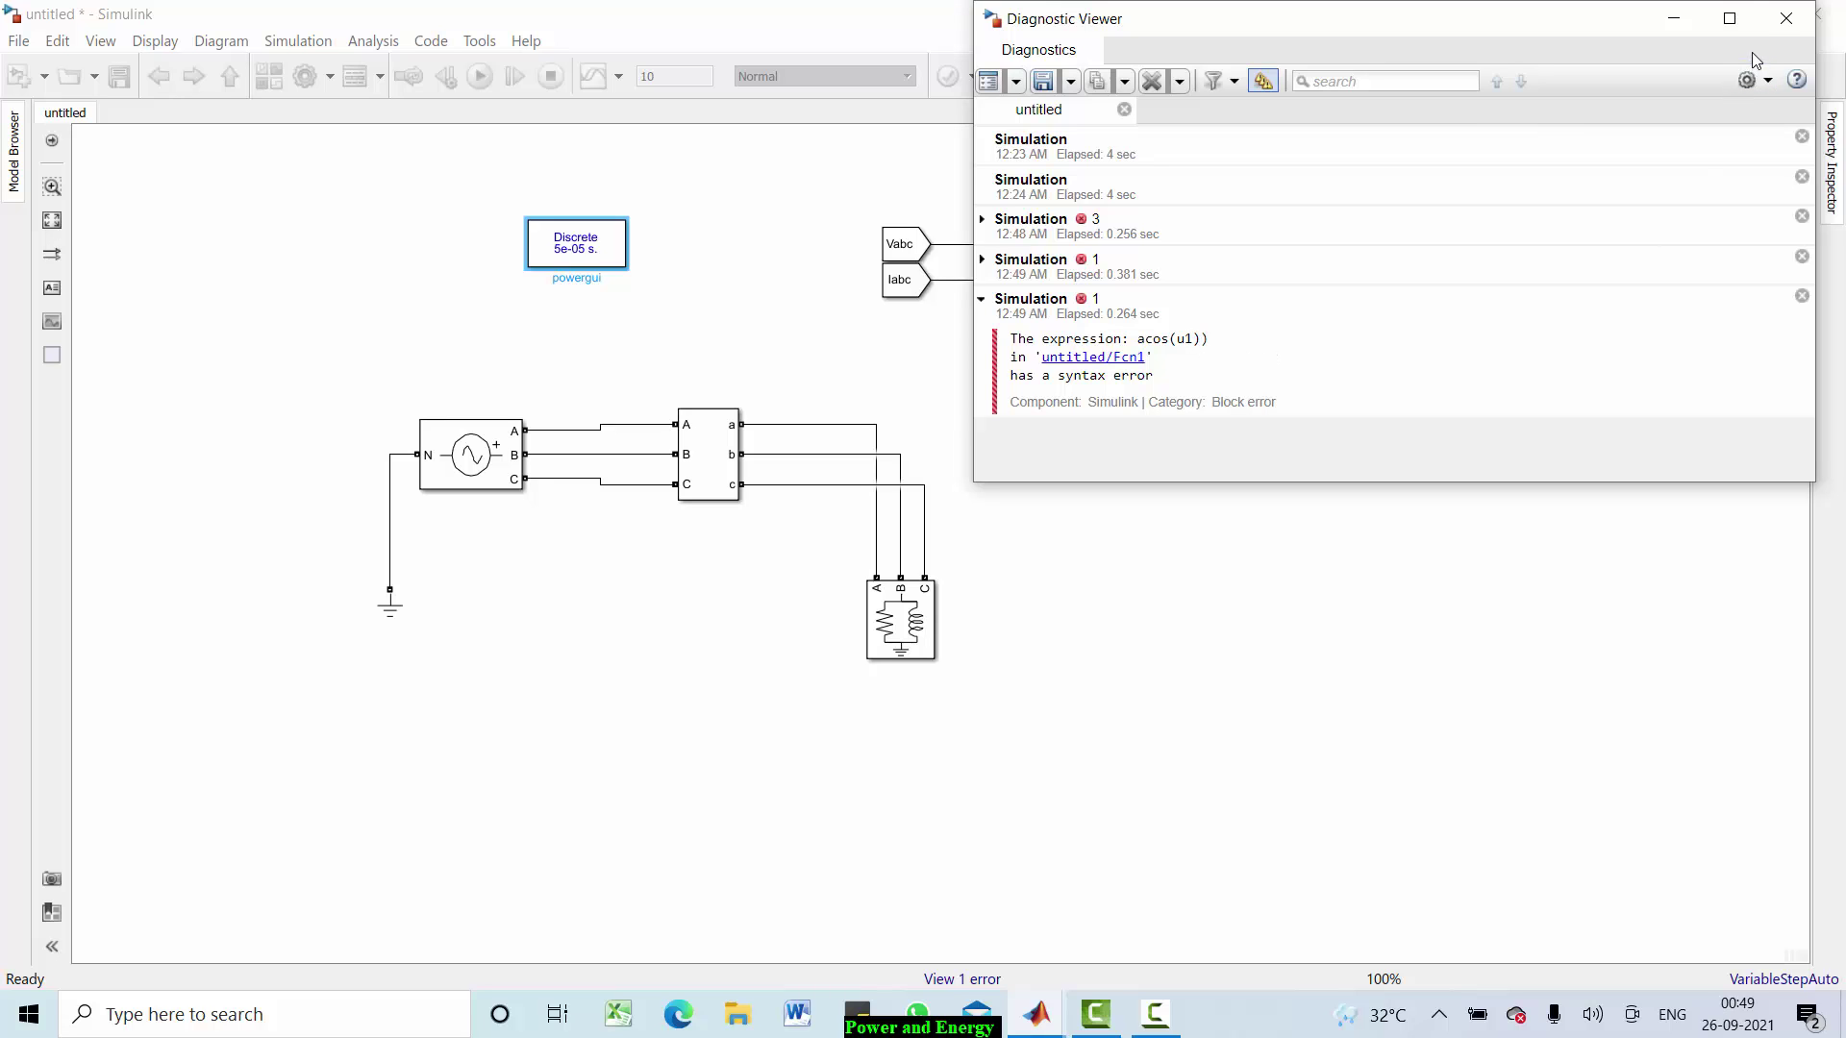
left_click(1786, 18)
Step: Correct the second Fcn block's expression to acos(u(1)) and run the simulation
double_click(1490, 455)
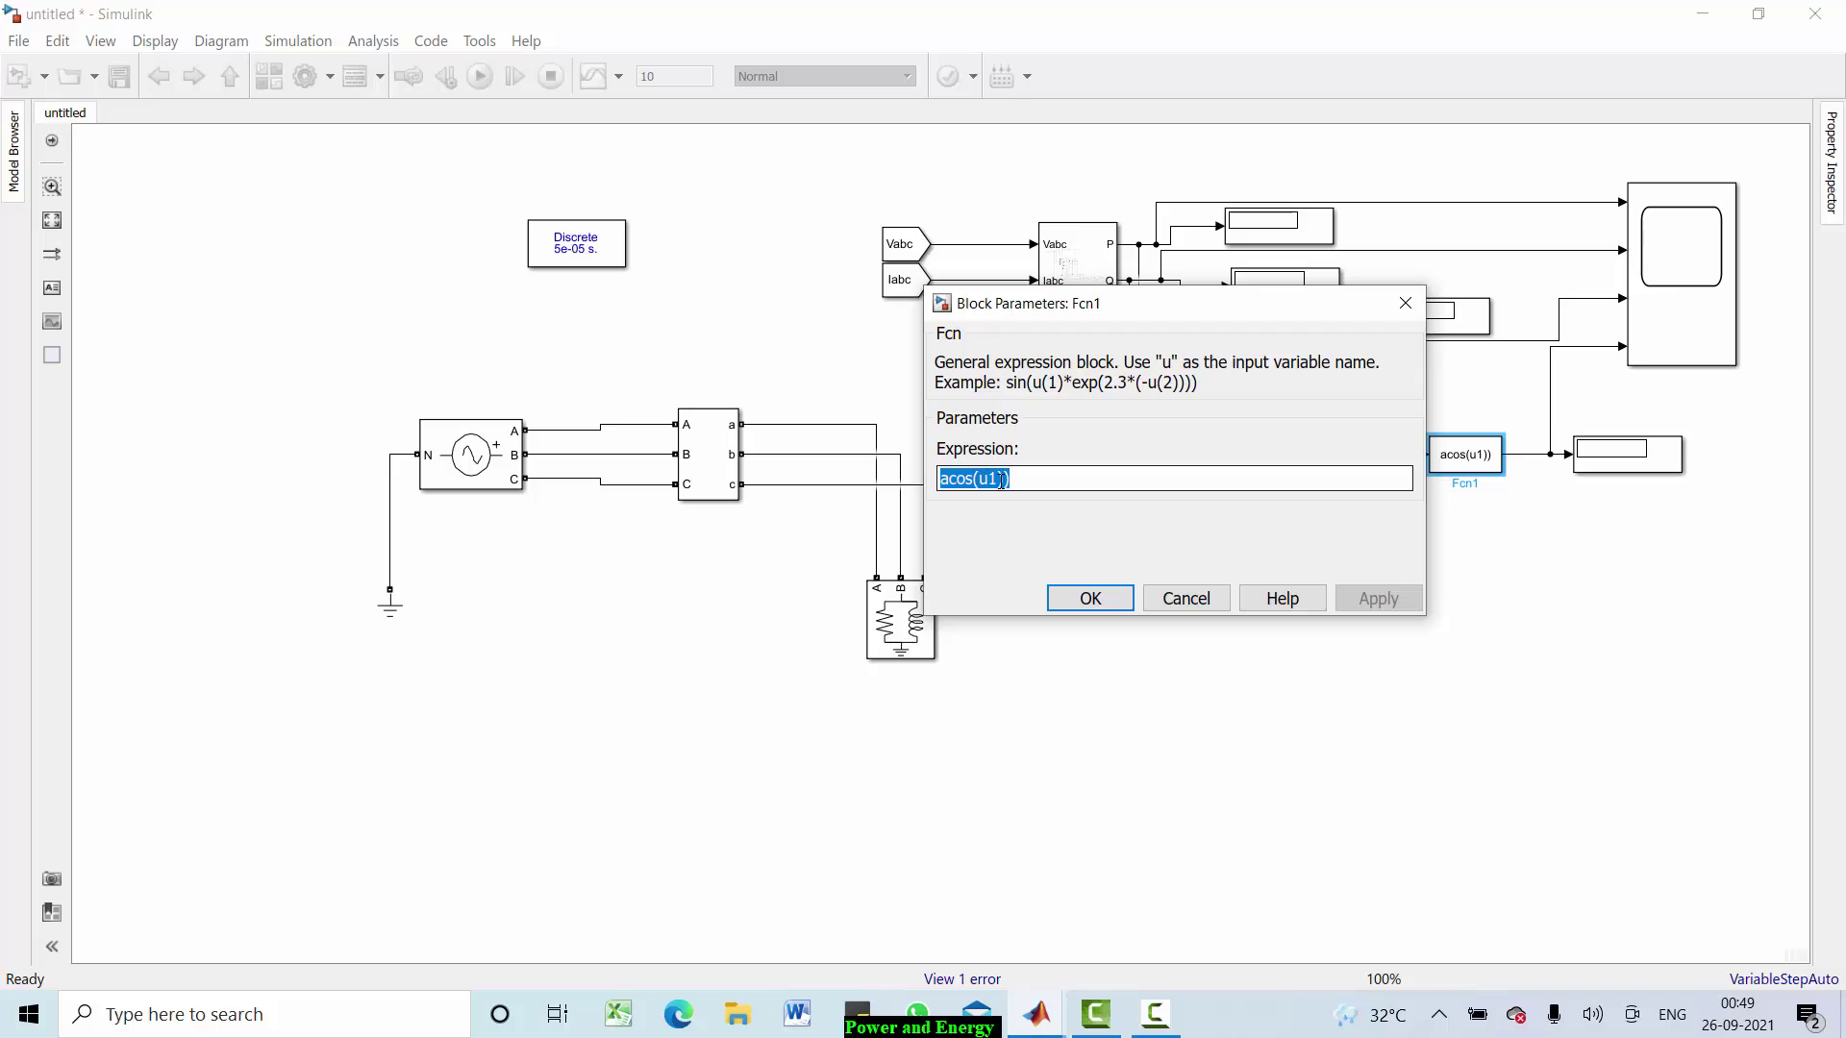
left_click(994, 479)
type("(")
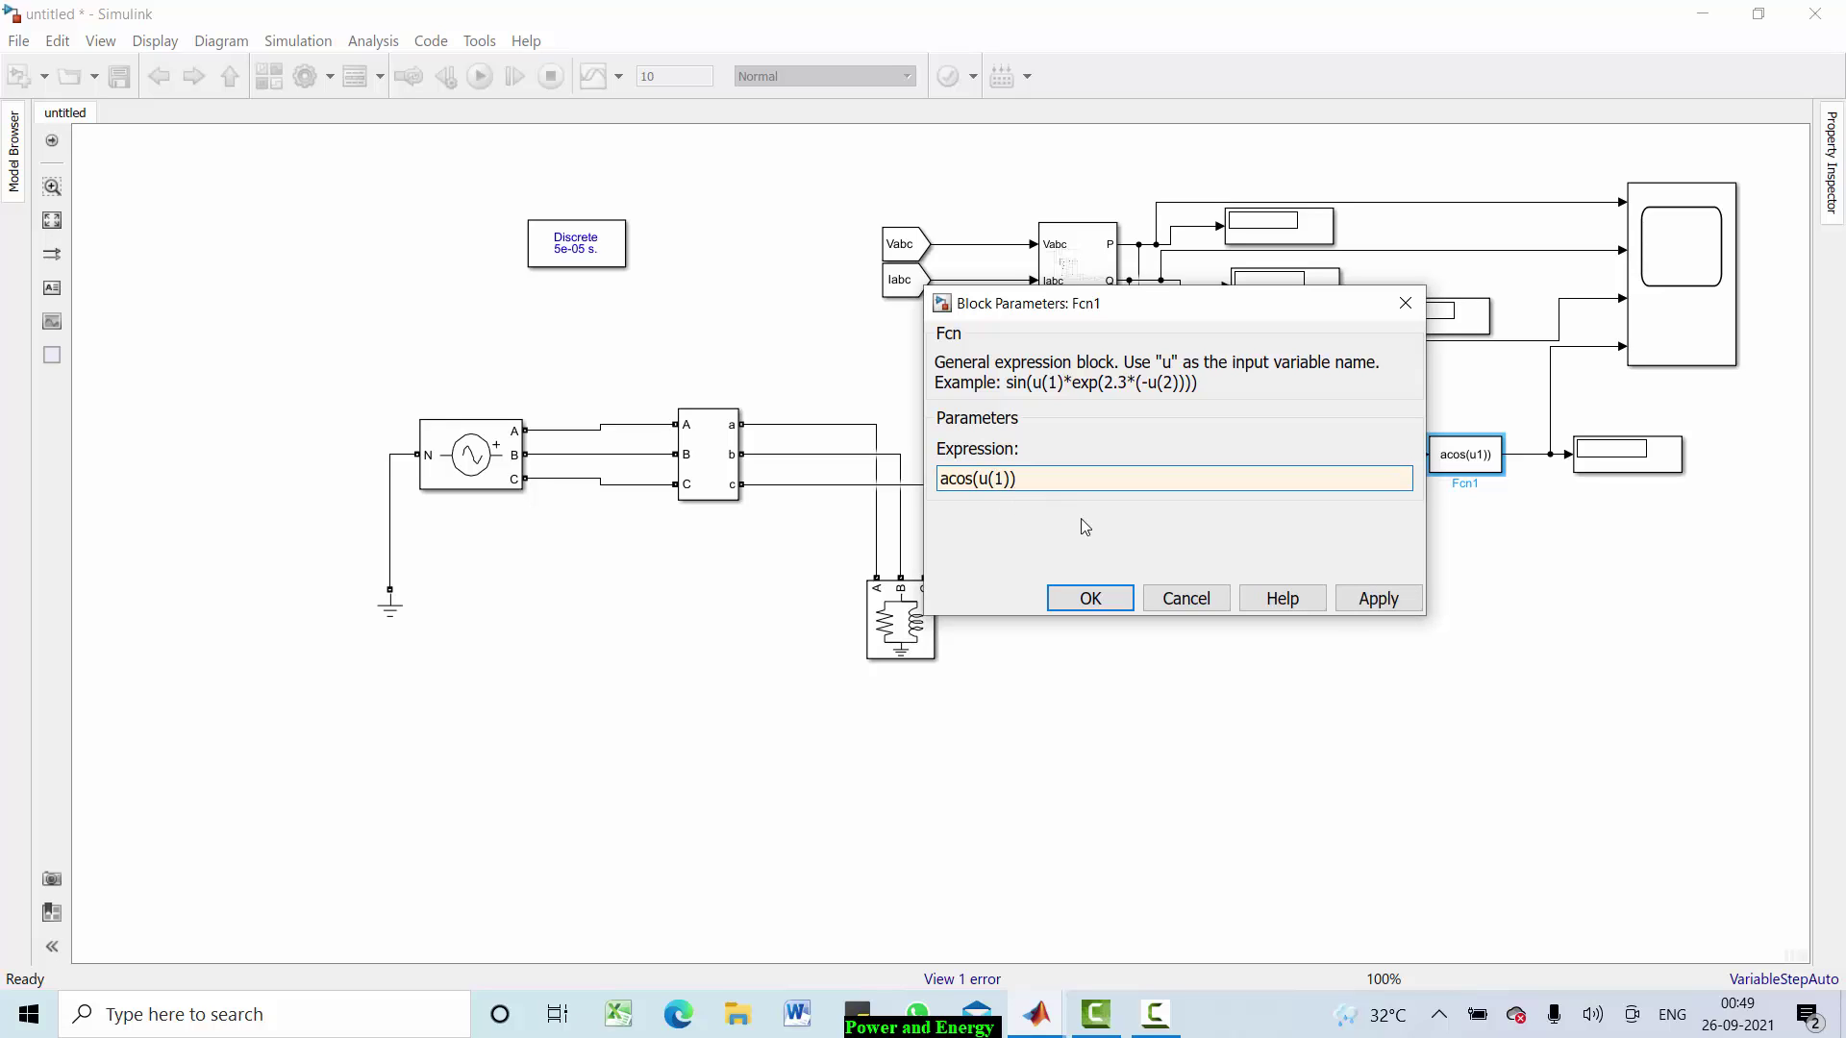
left_click(1091, 598)
left_click(480, 76)
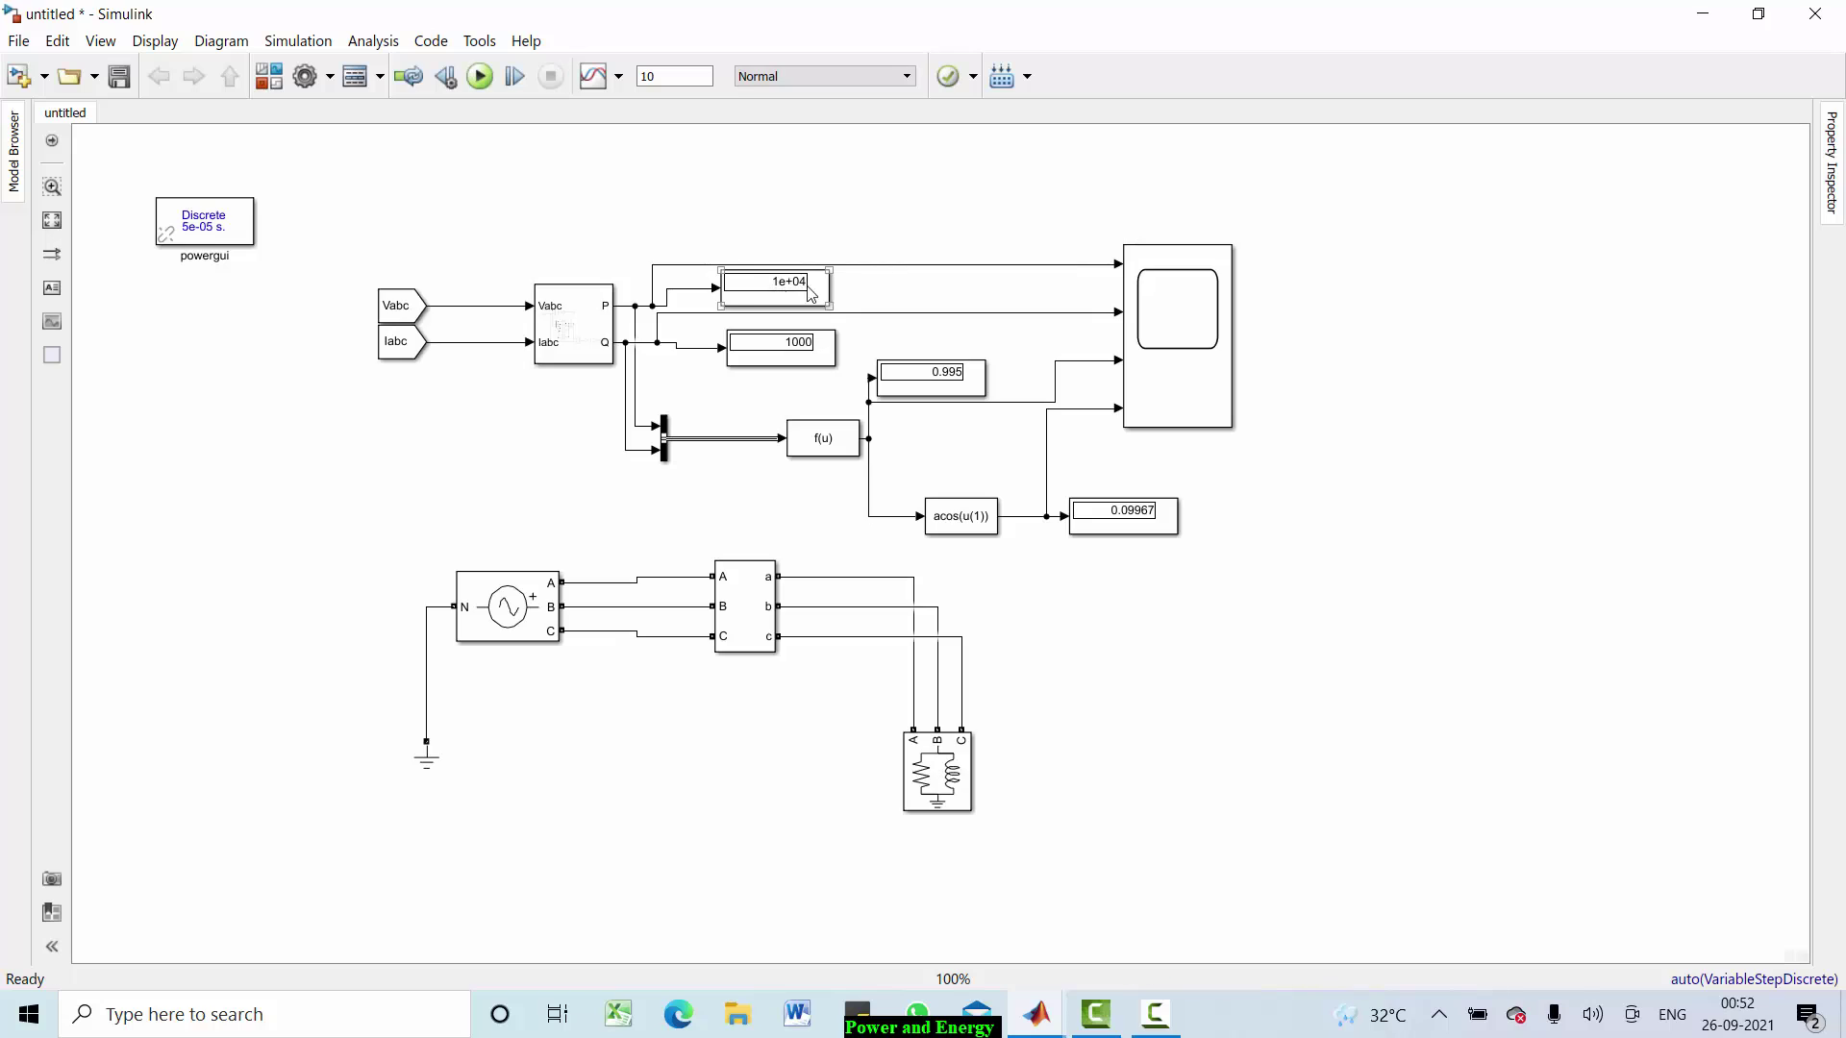
Step: Examine the active power, reactive power, power factor and phase angle displays
left_click(762, 305)
left_click(817, 343)
left_click(945, 389)
left_click(815, 228)
left_click(941, 392)
left_click(790, 449)
left_click(1099, 515)
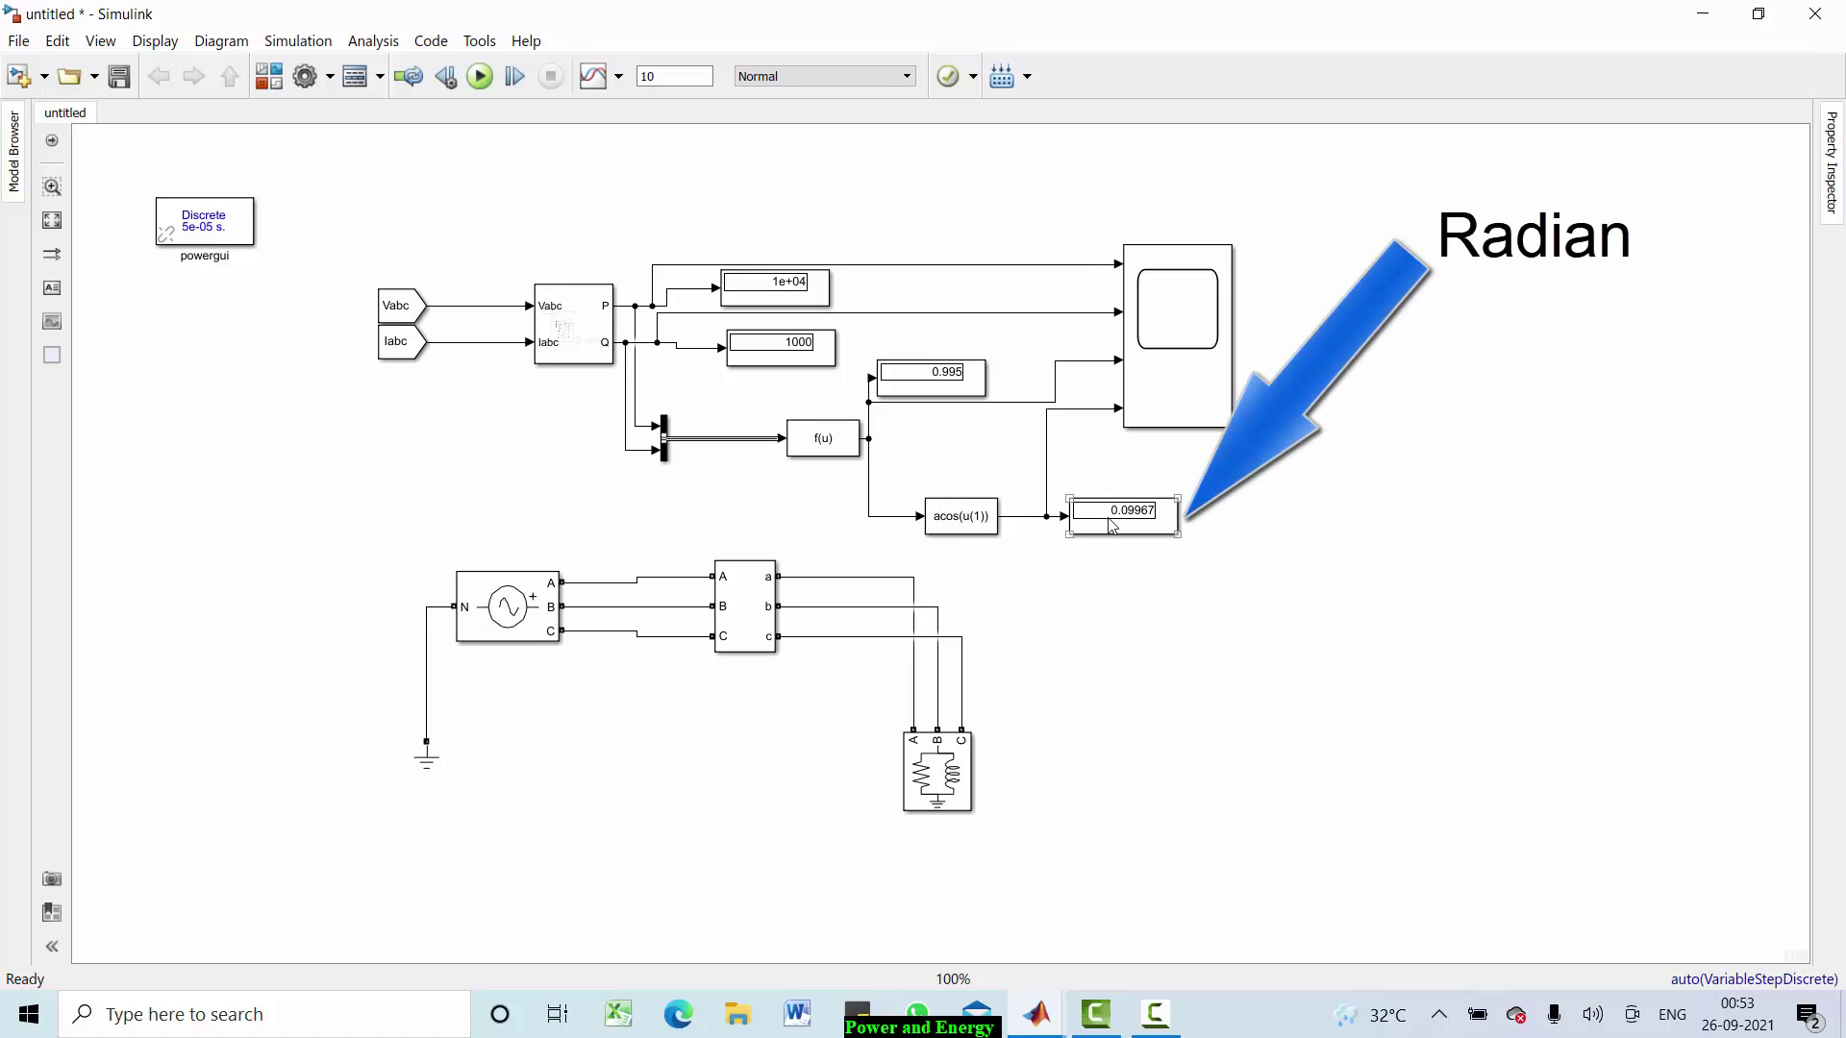
key("Tab")
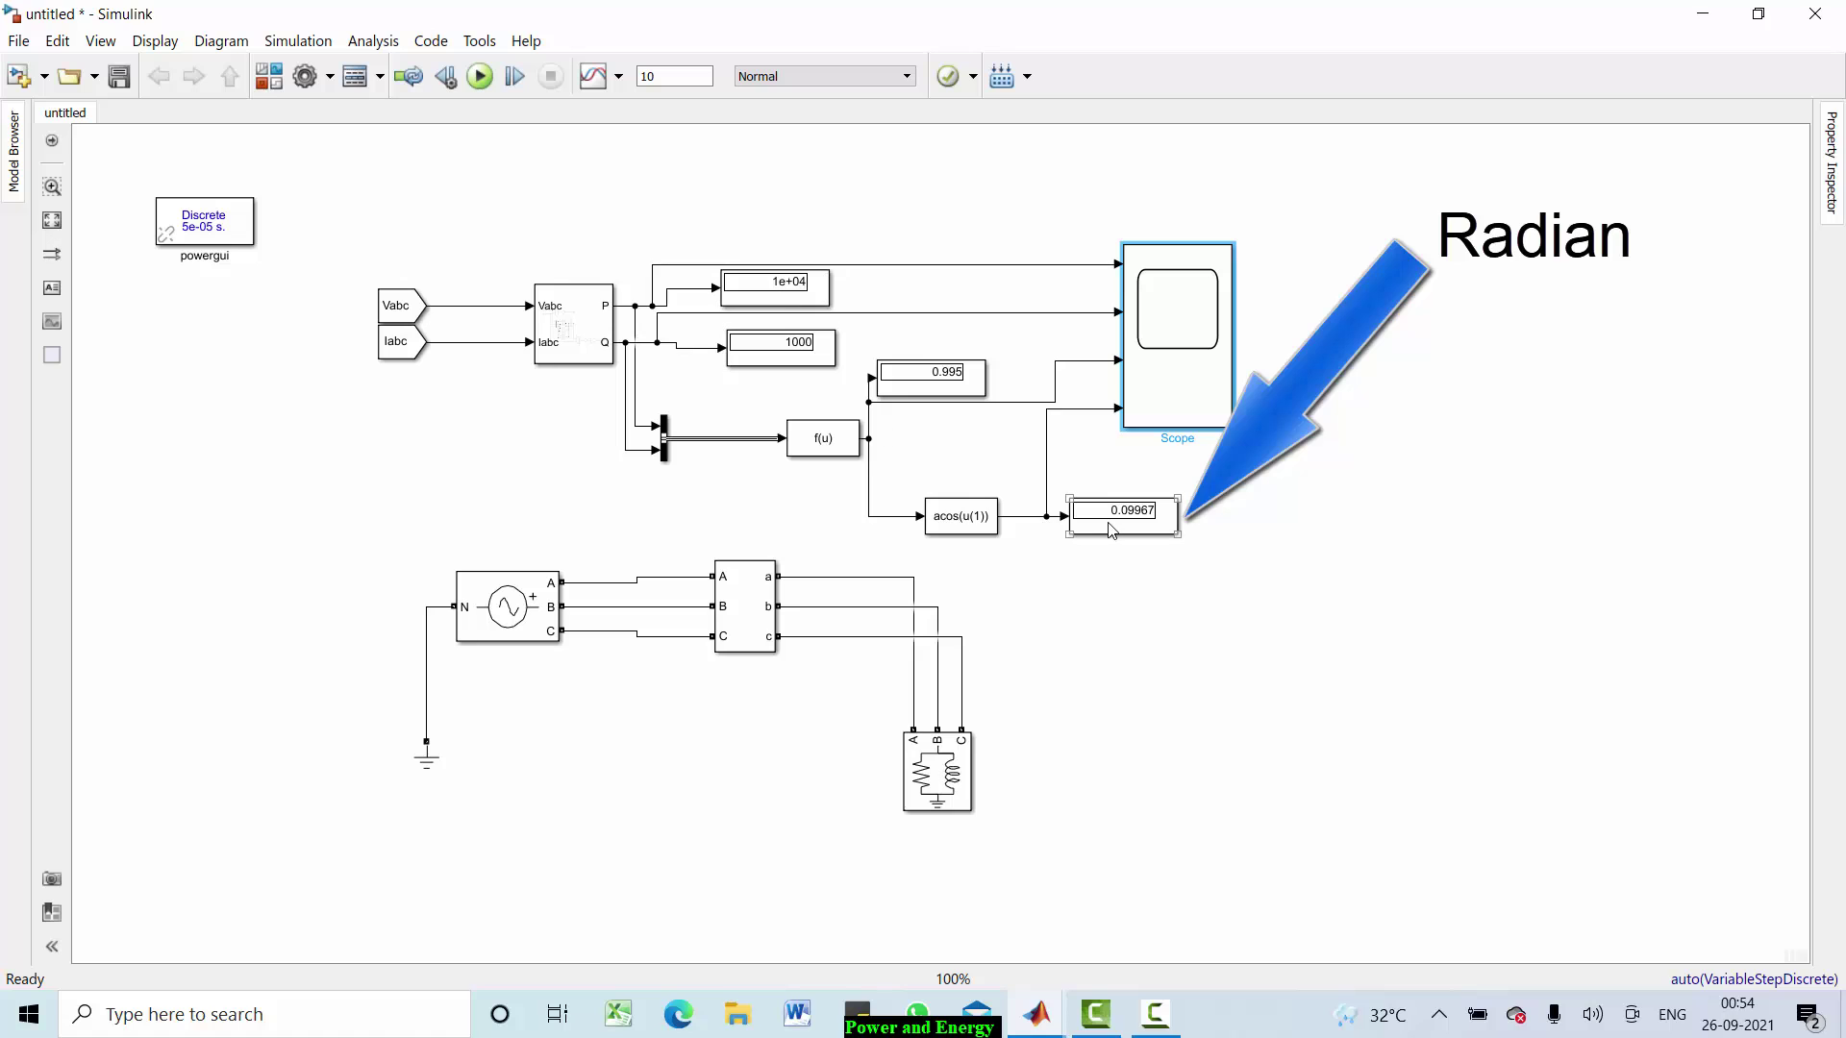
Step: Set the parallel RLC load's inductive reactive power QL to 0 and rerun the simulation
left_click(944, 784)
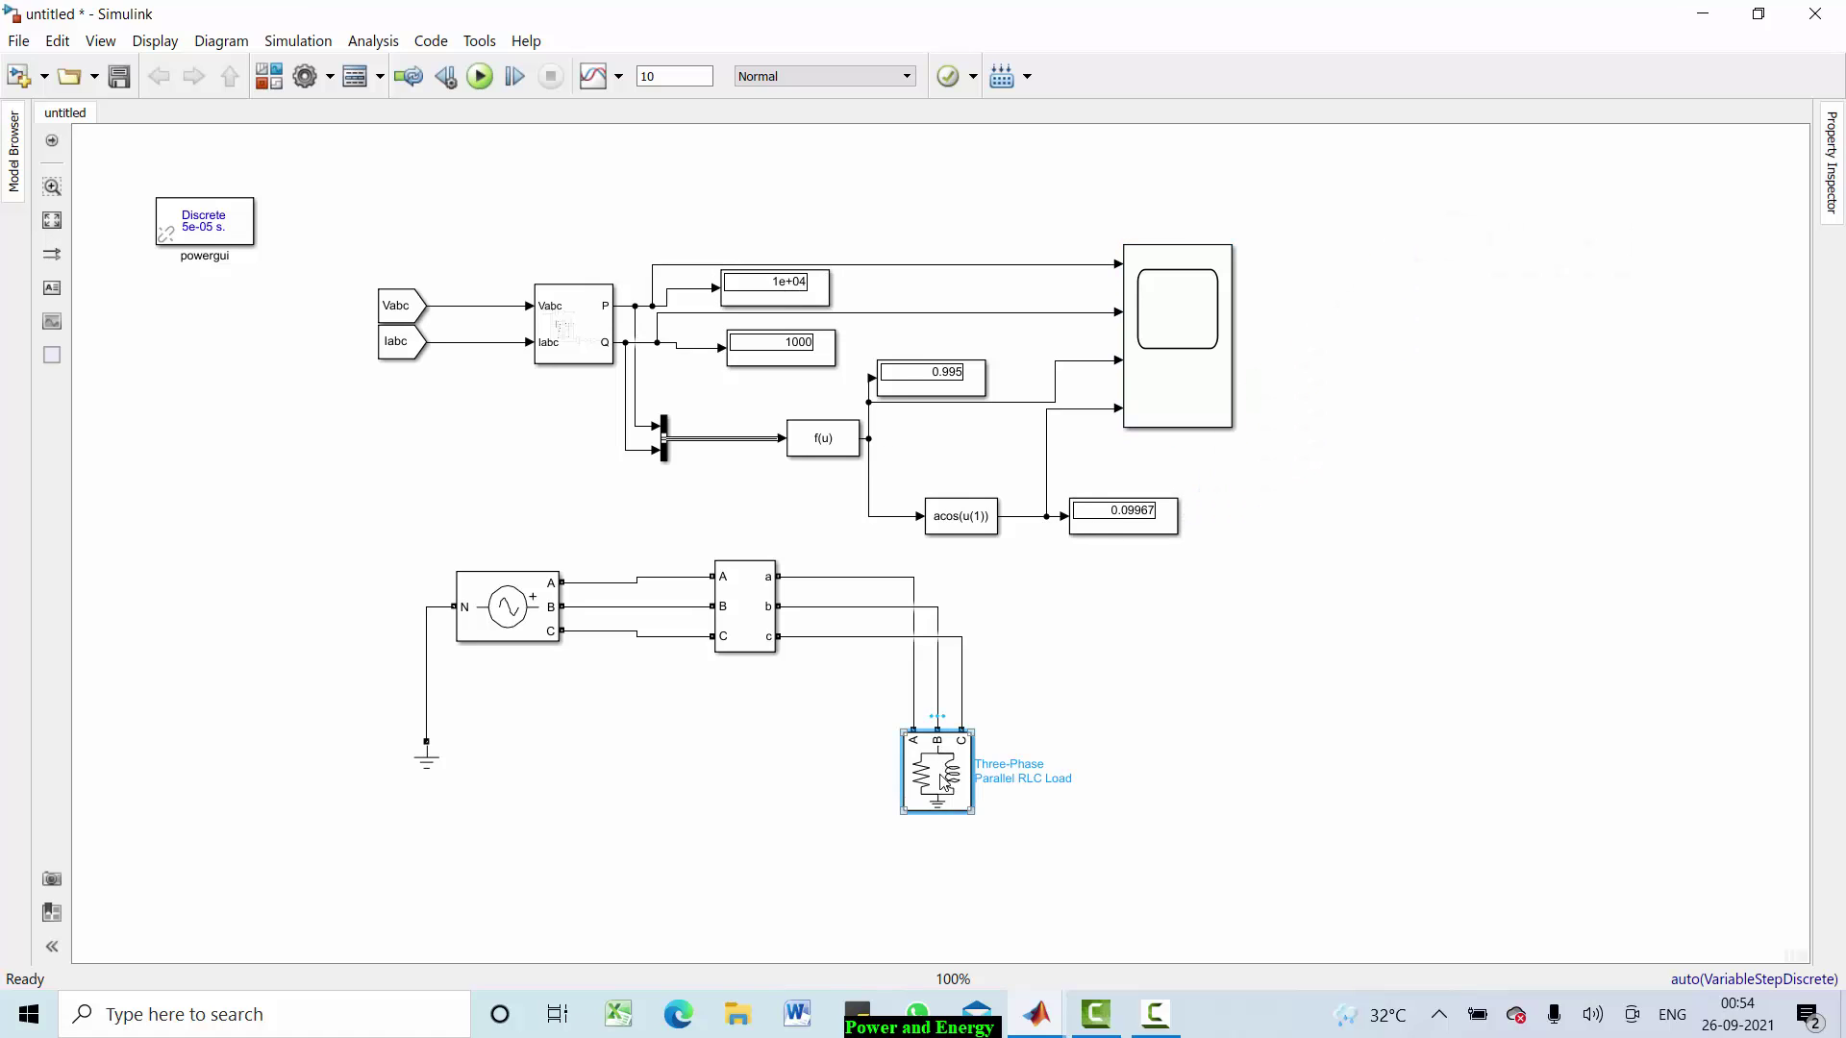
double_click(944, 784)
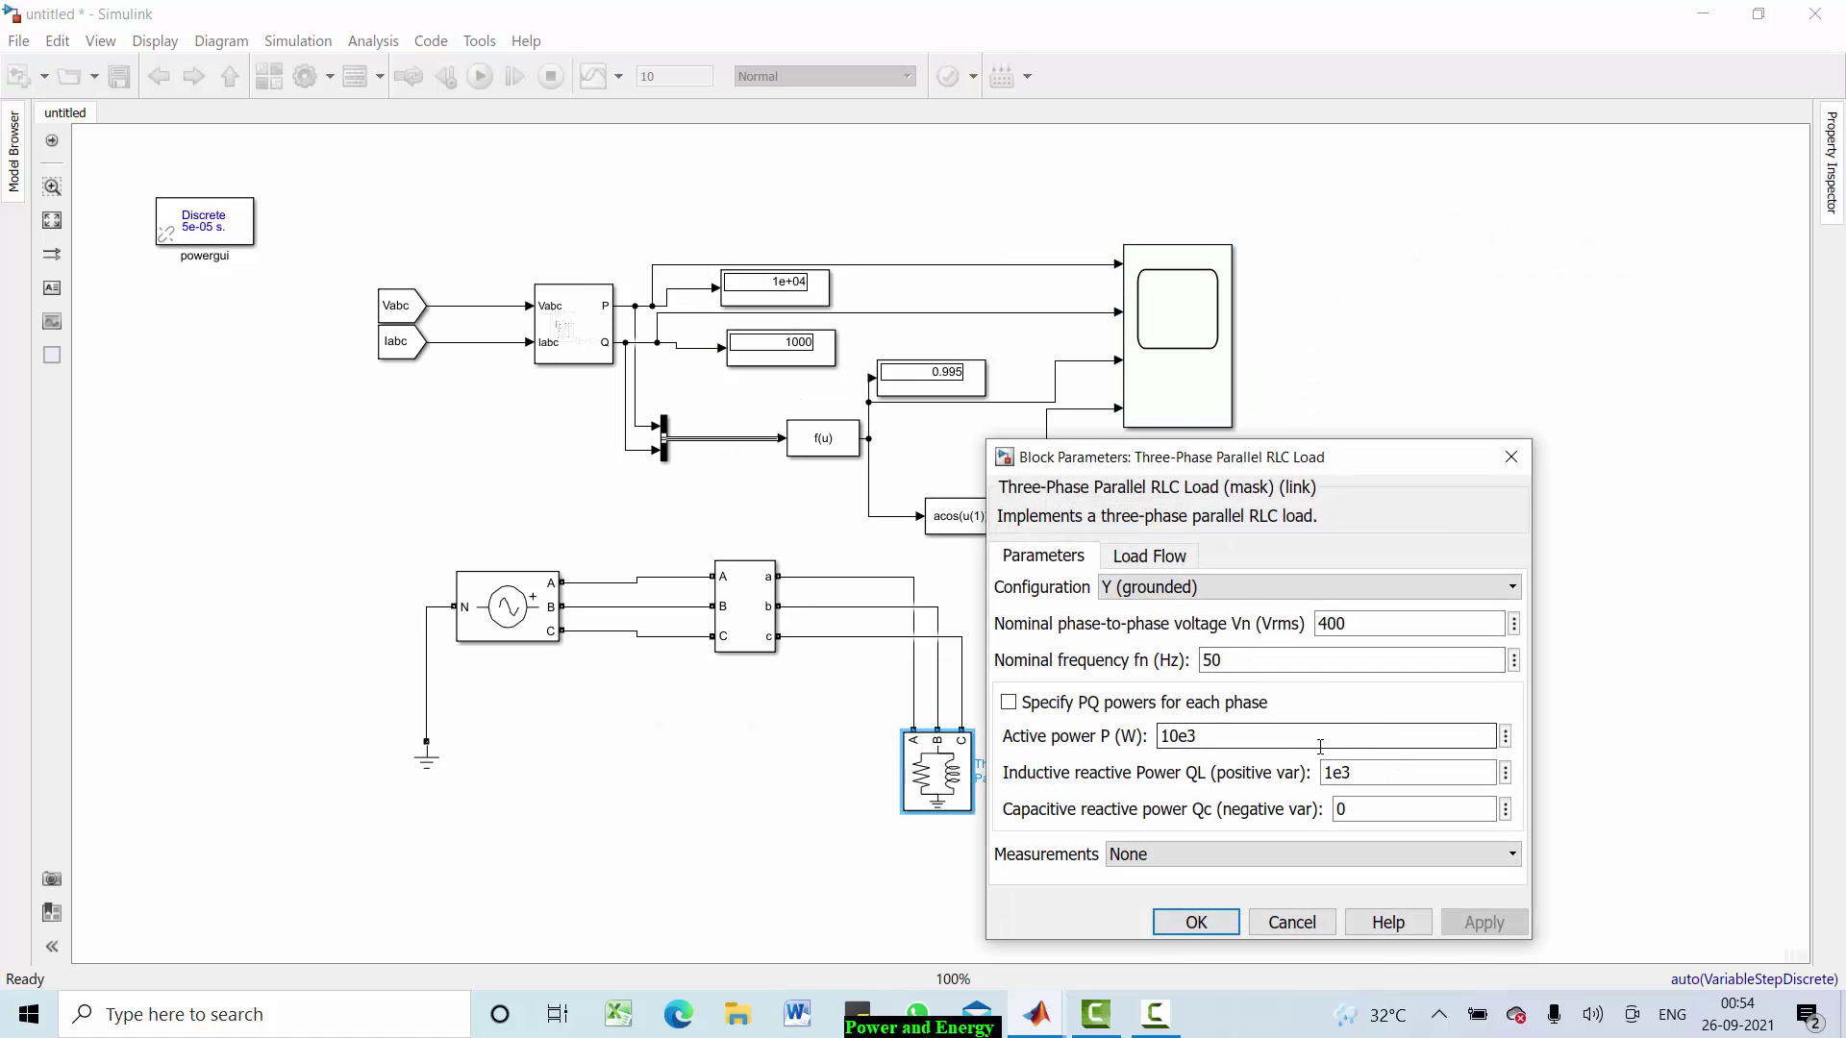
double_click(1341, 773)
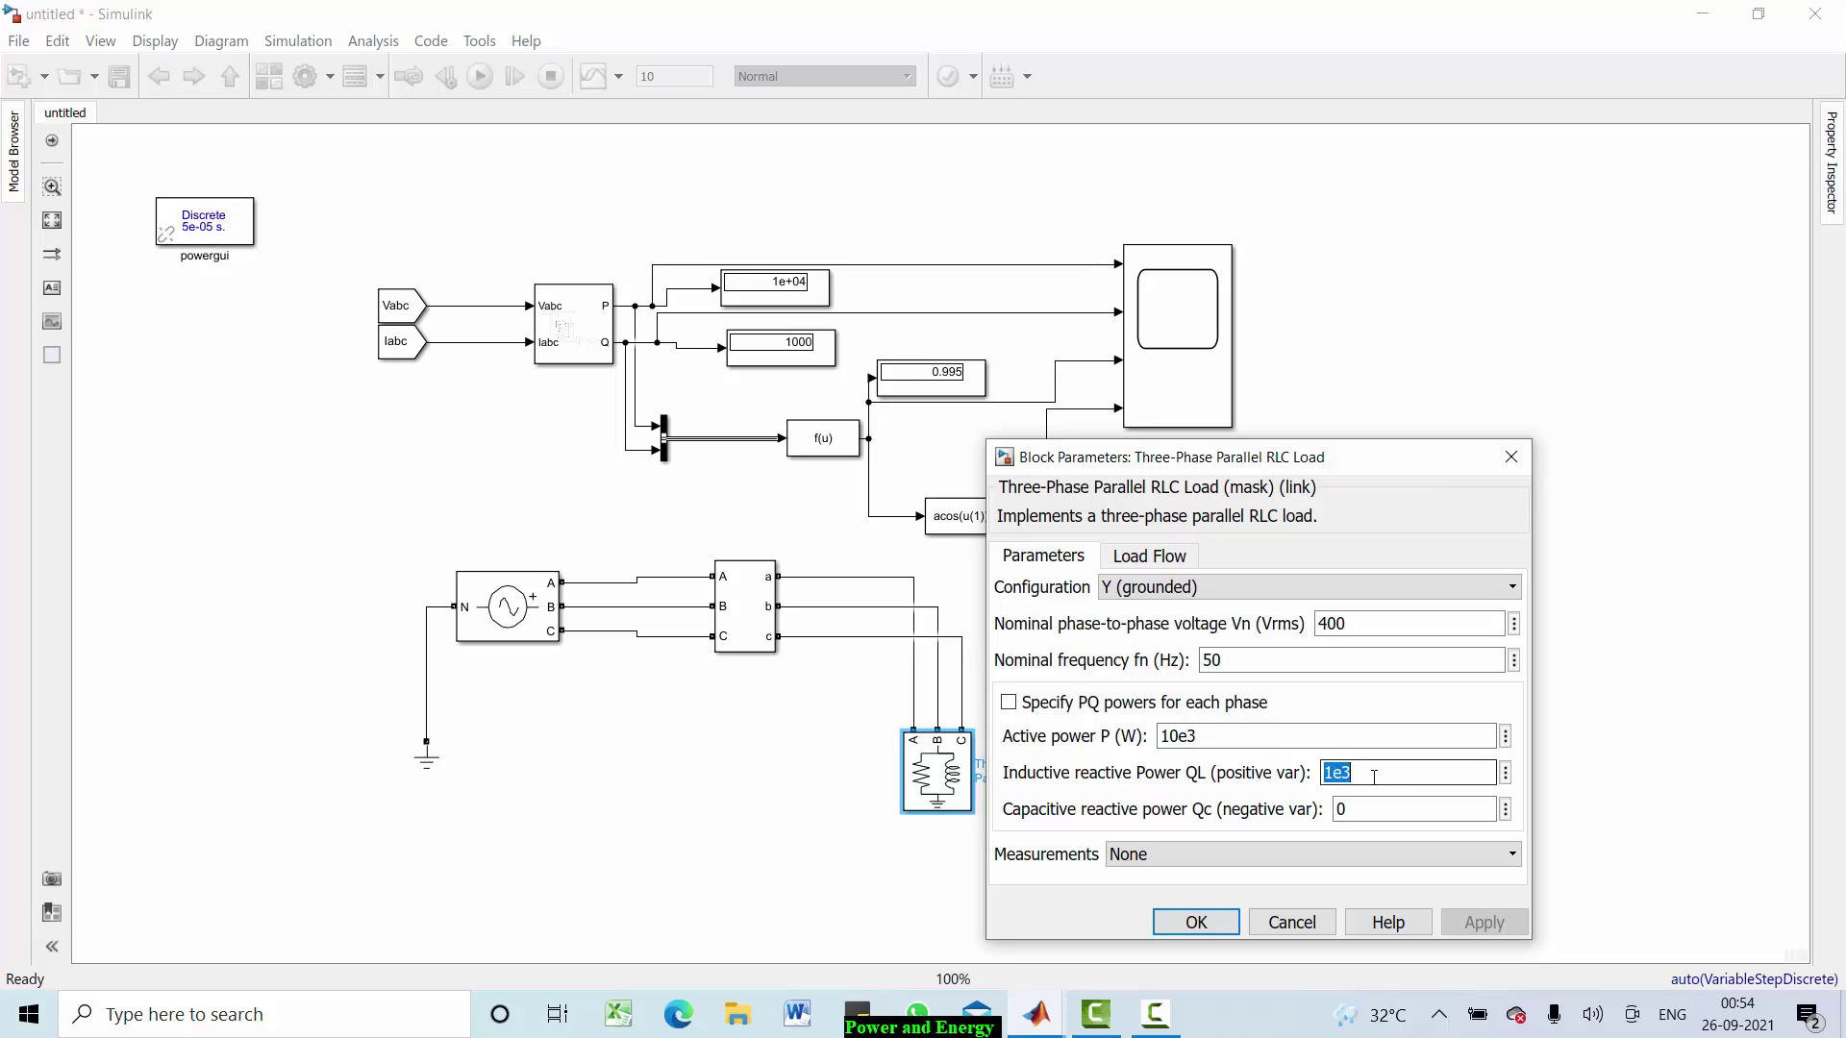
type("0")
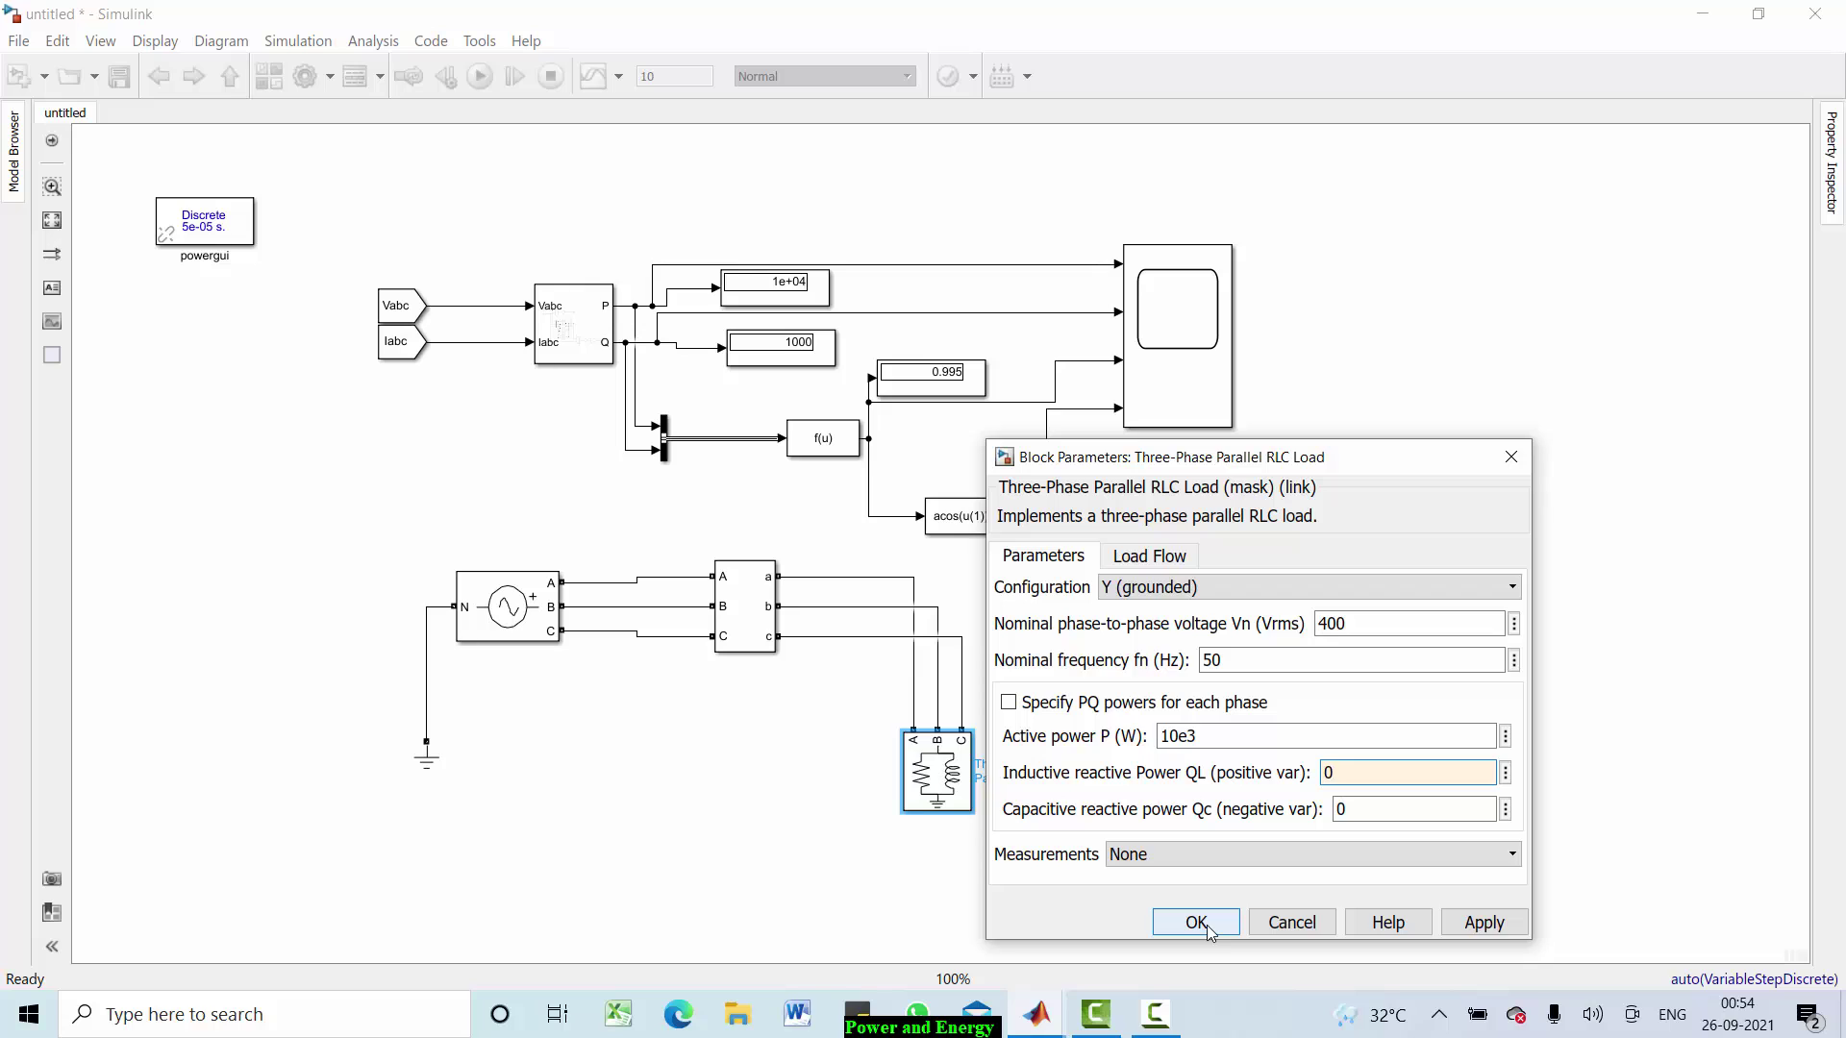
left_click(1197, 923)
left_click(480, 77)
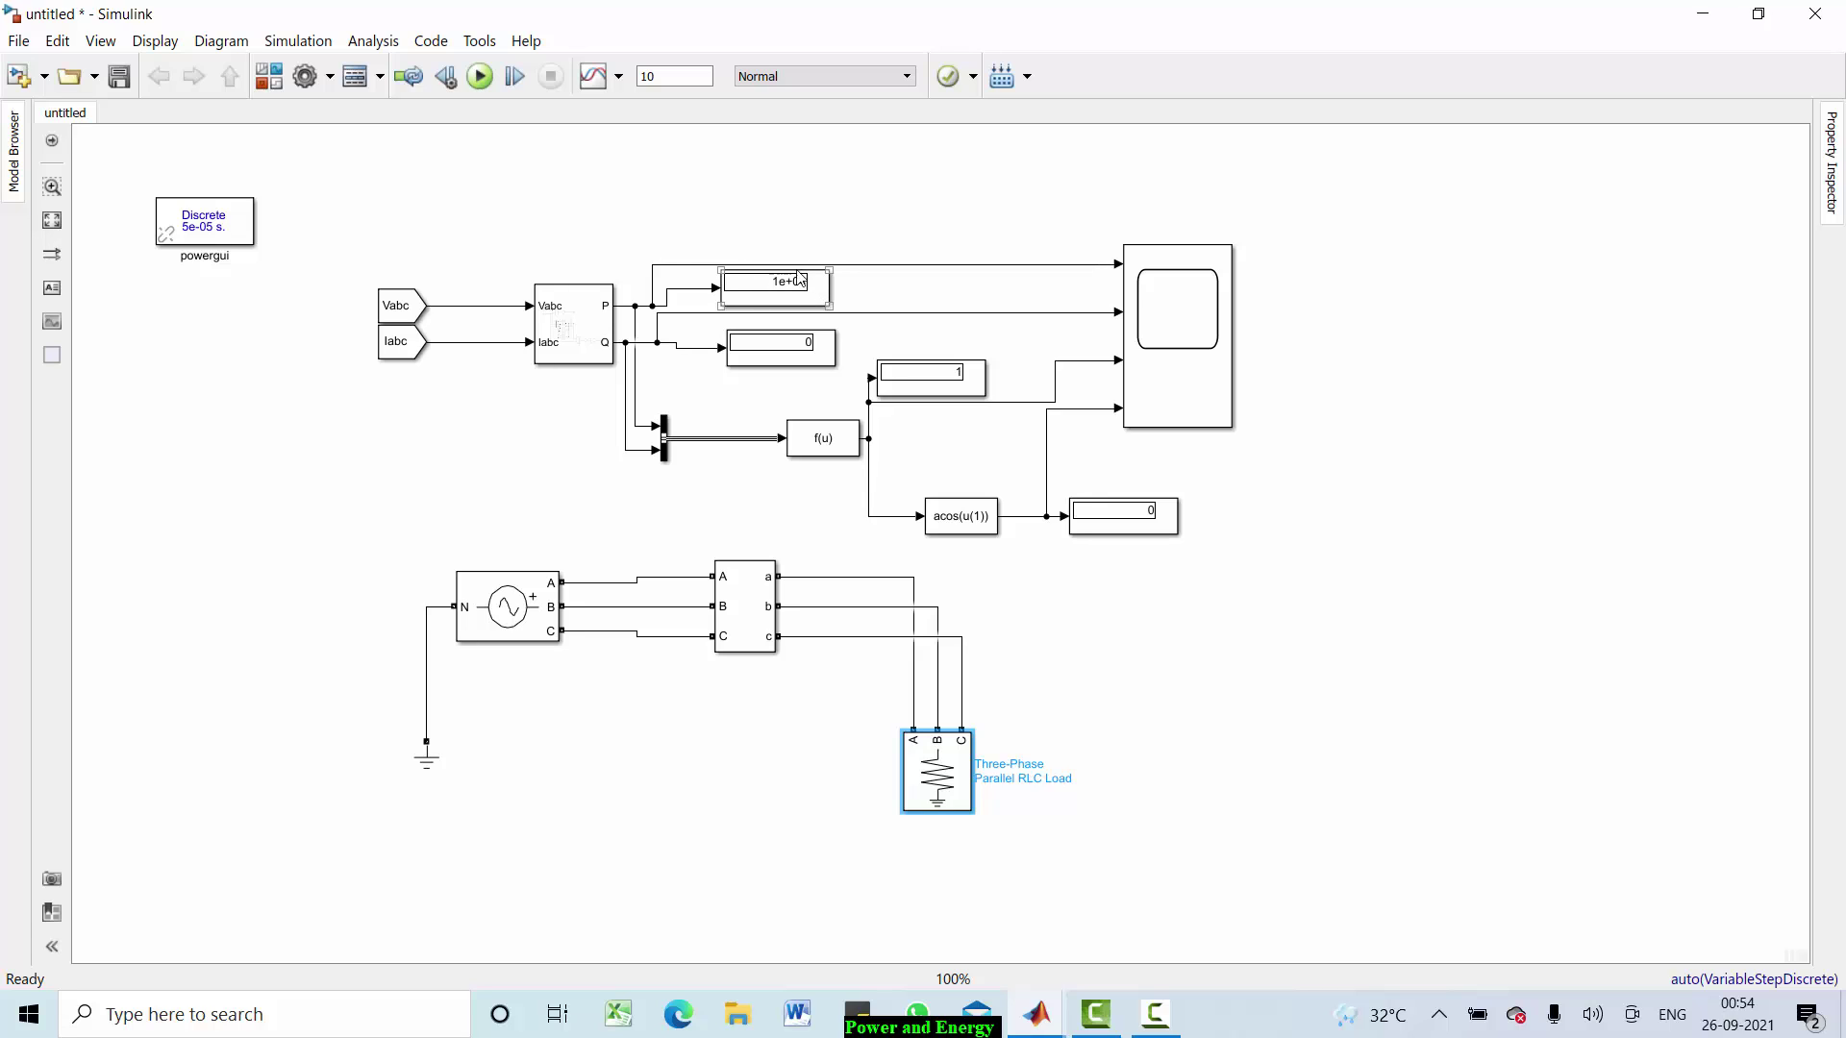
Step: Check the reactive power, power factor and angle displays for the purely resistive load
left_click(794, 339)
left_click(830, 452)
left_click(973, 380)
left_click(950, 347)
left_click(1165, 501)
left_click(1184, 515)
Step: Set the parallel RLC load's inductive reactive power QL to 10e3 and rerun the simulation
double_click(950, 772)
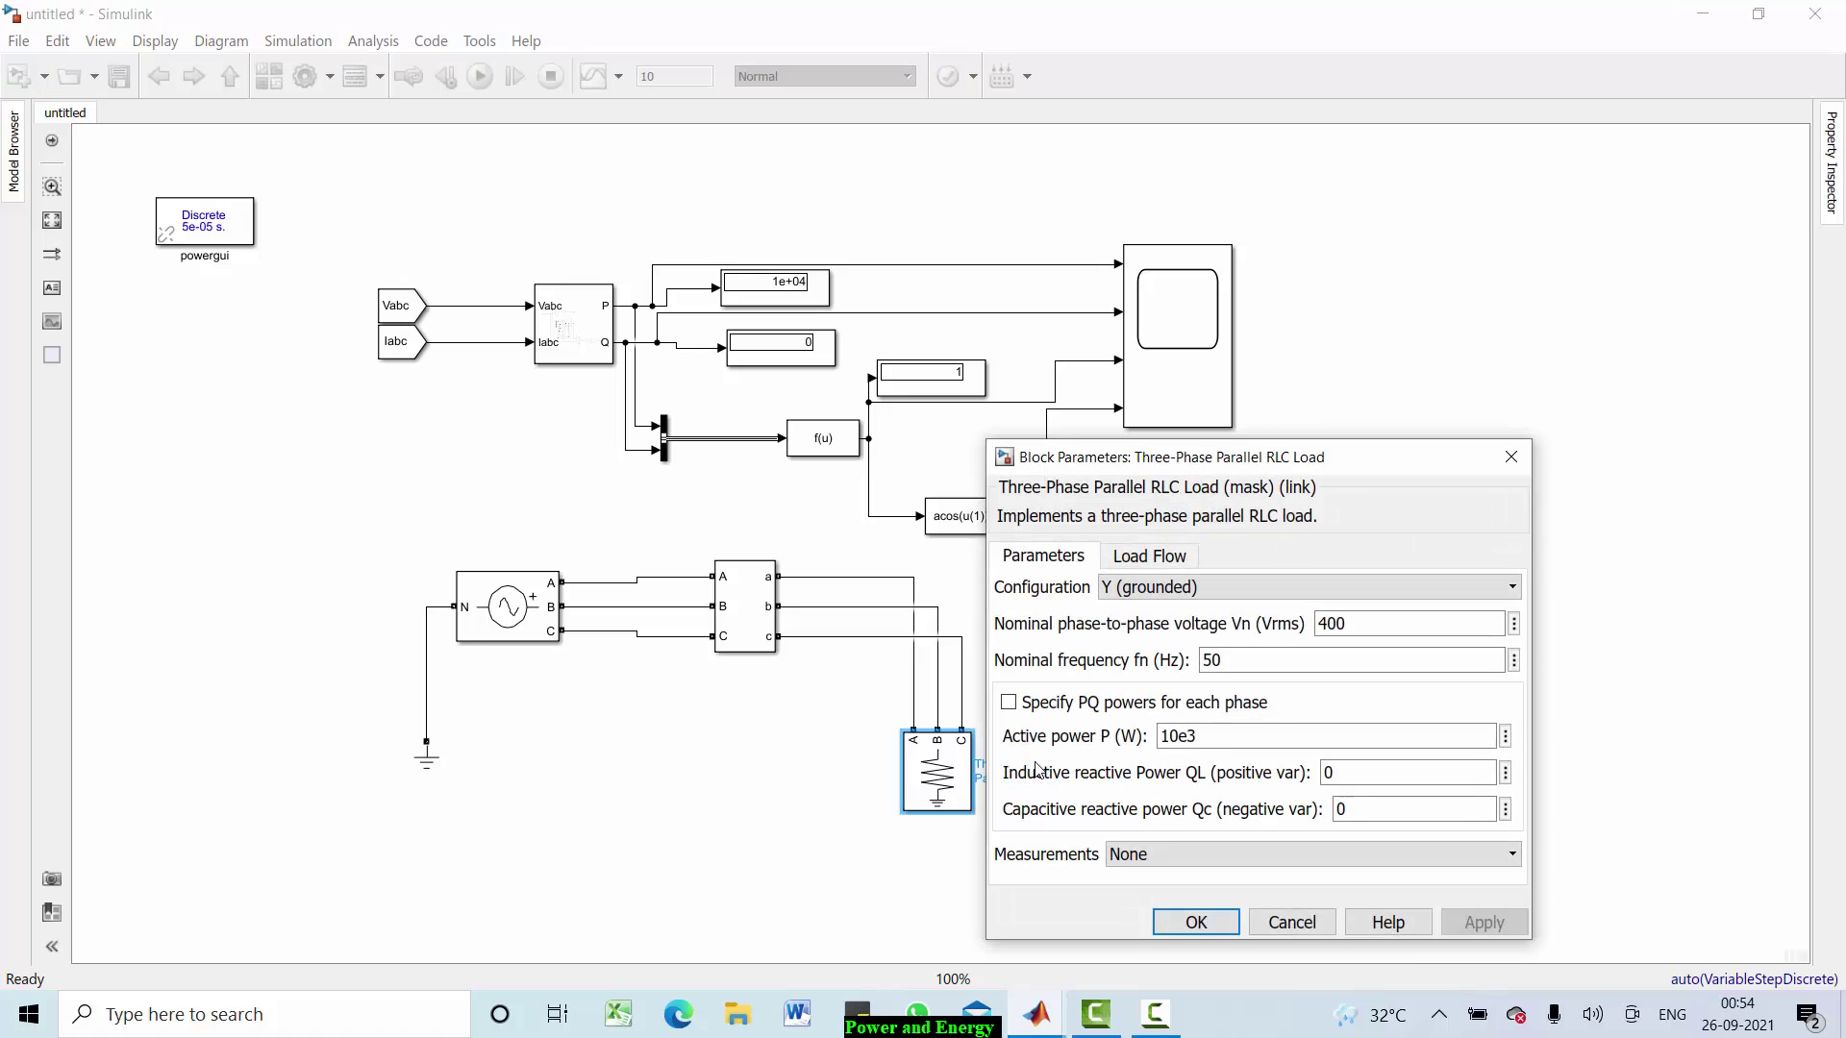
double_click(1229, 781)
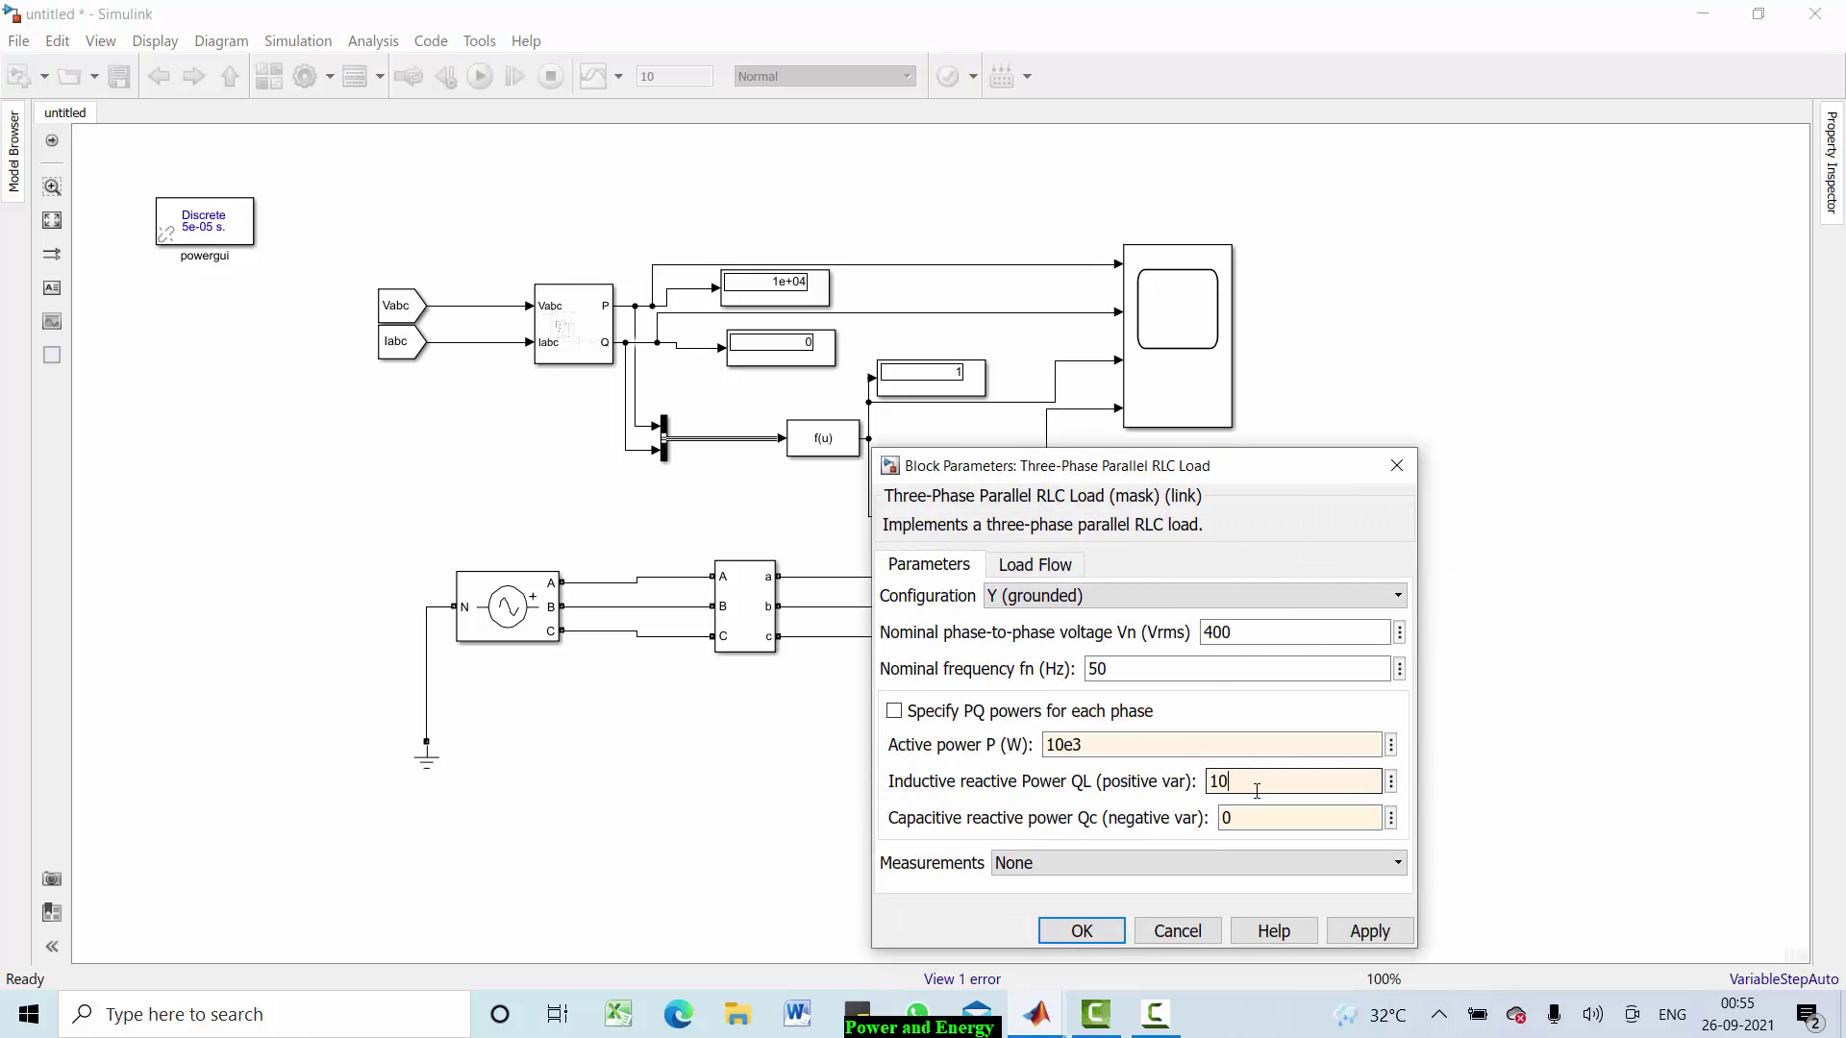
type("10e3")
left_click(1084, 940)
left_click(480, 76)
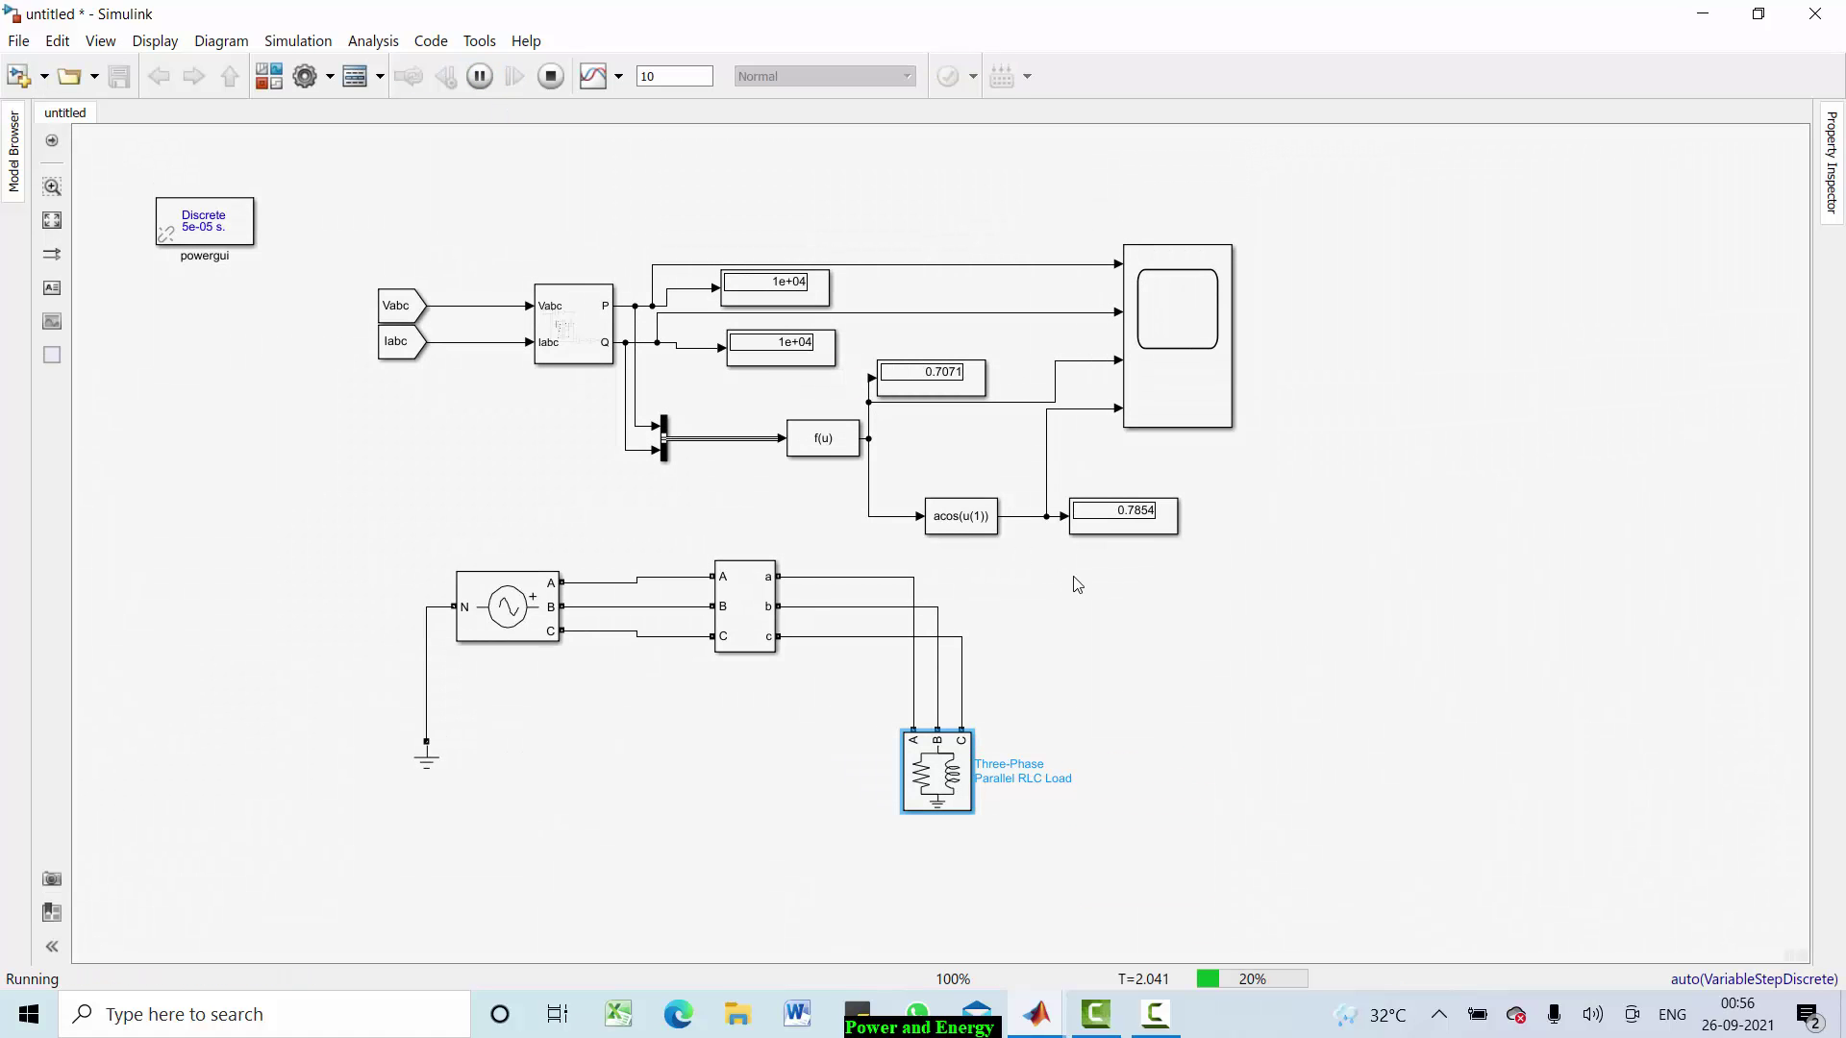
Step: Check the power factor and radian angle displays for the load with equal active and reactive power
left_click(929, 366)
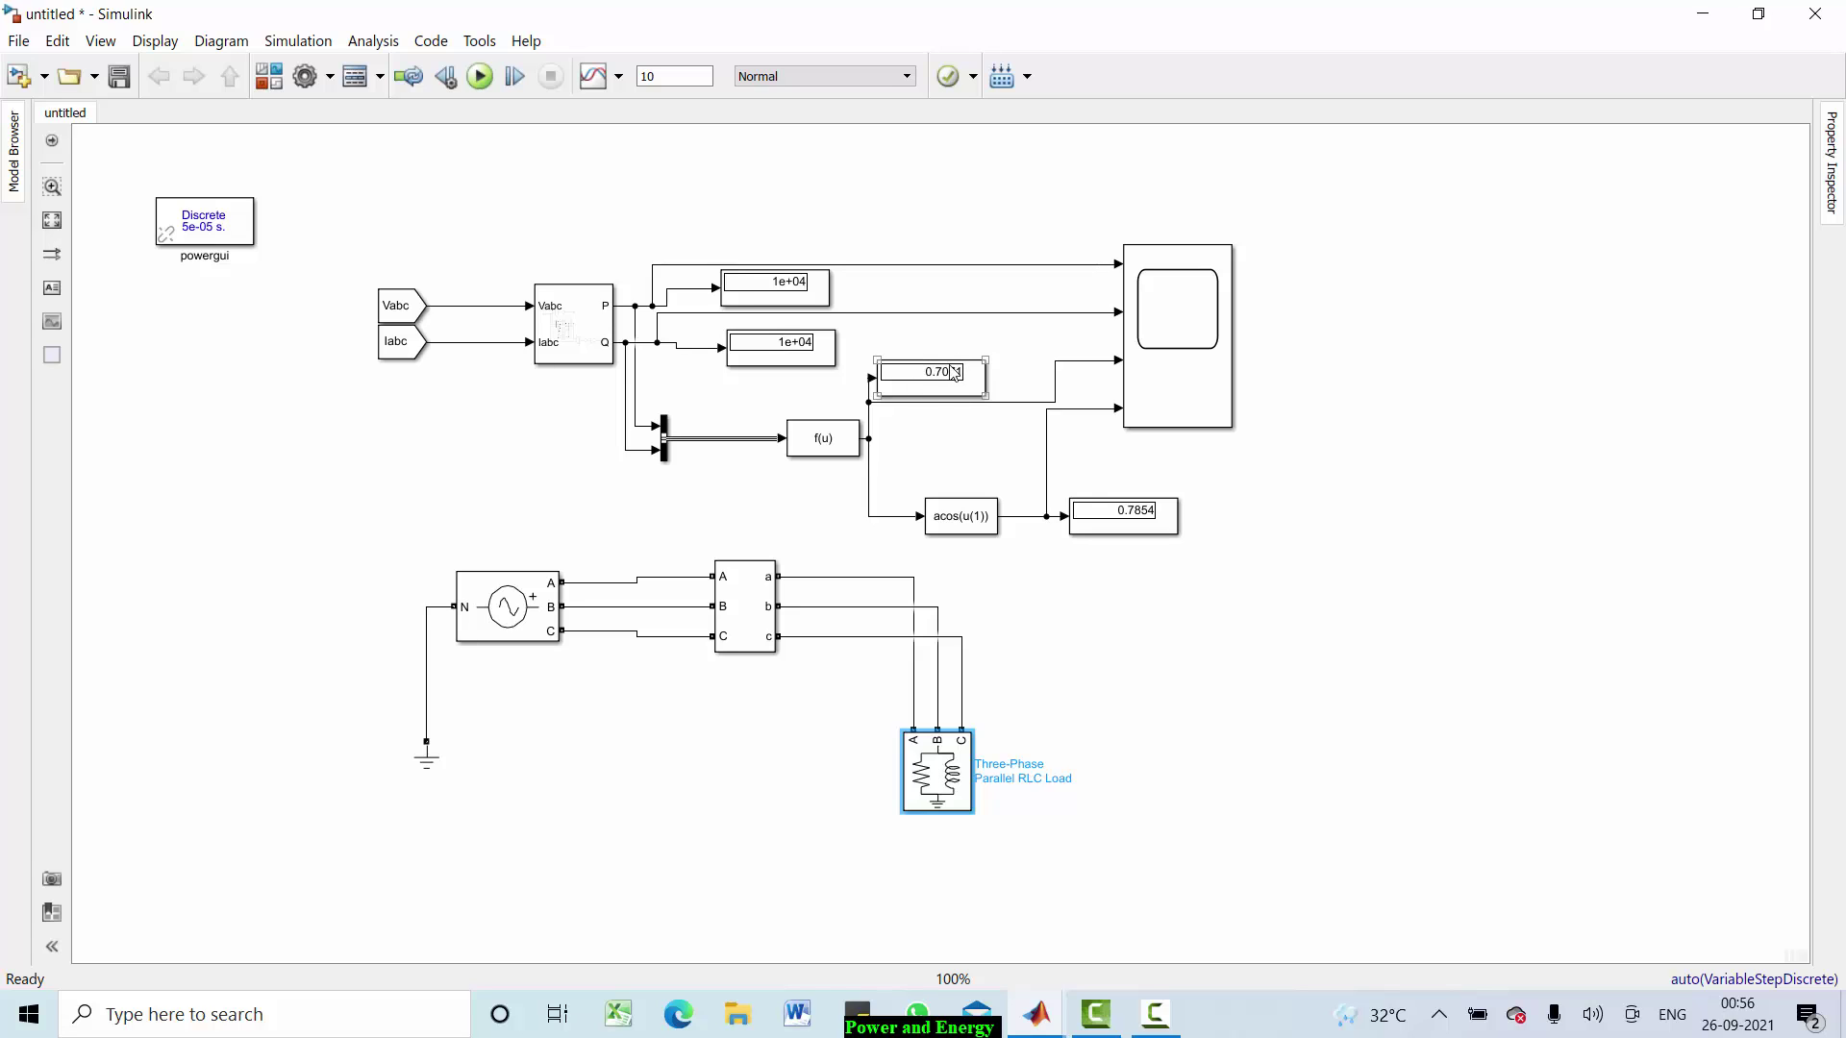
left_click(959, 521)
left_click(1138, 501)
left_click(1110, 543)
left_click(1118, 517)
left_click(1130, 531)
Step: Change the second Fcn block's expression to acos(u(1))*(180/pi) and rerun the simulation
left_click(958, 529)
double_click(958, 526)
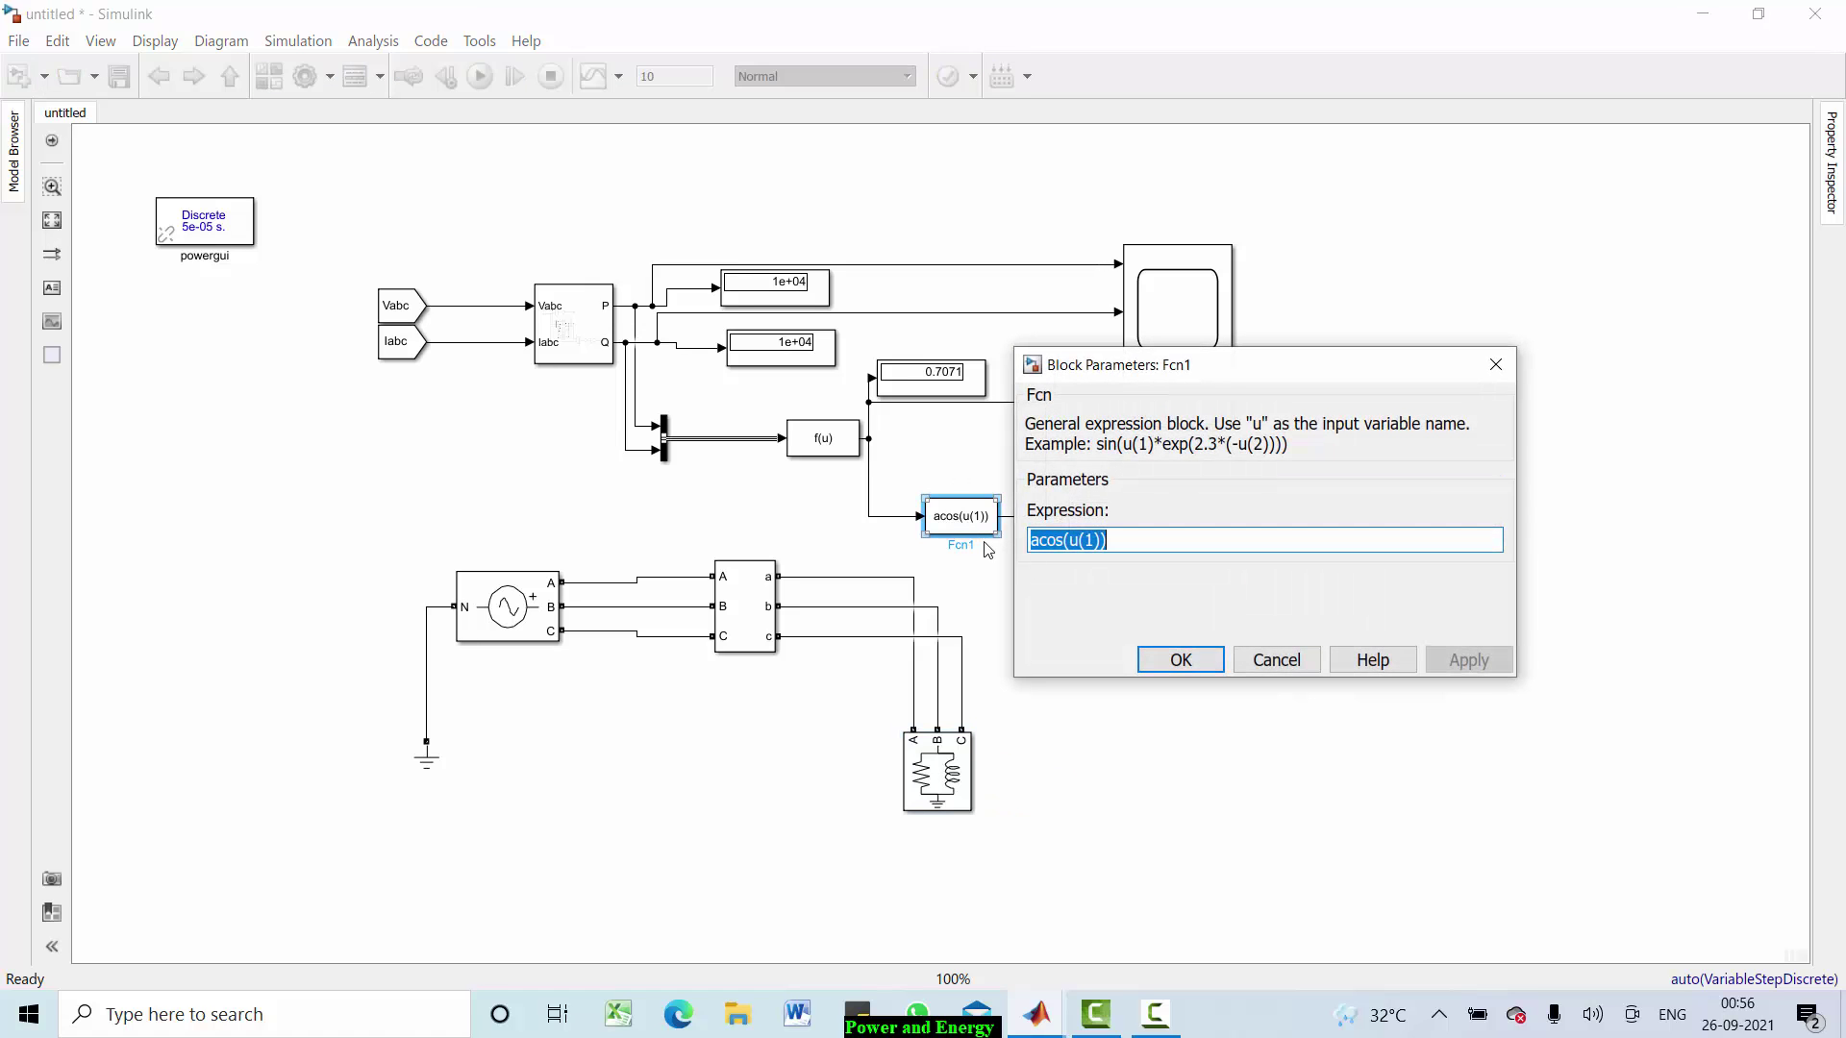
left_click(1120, 544)
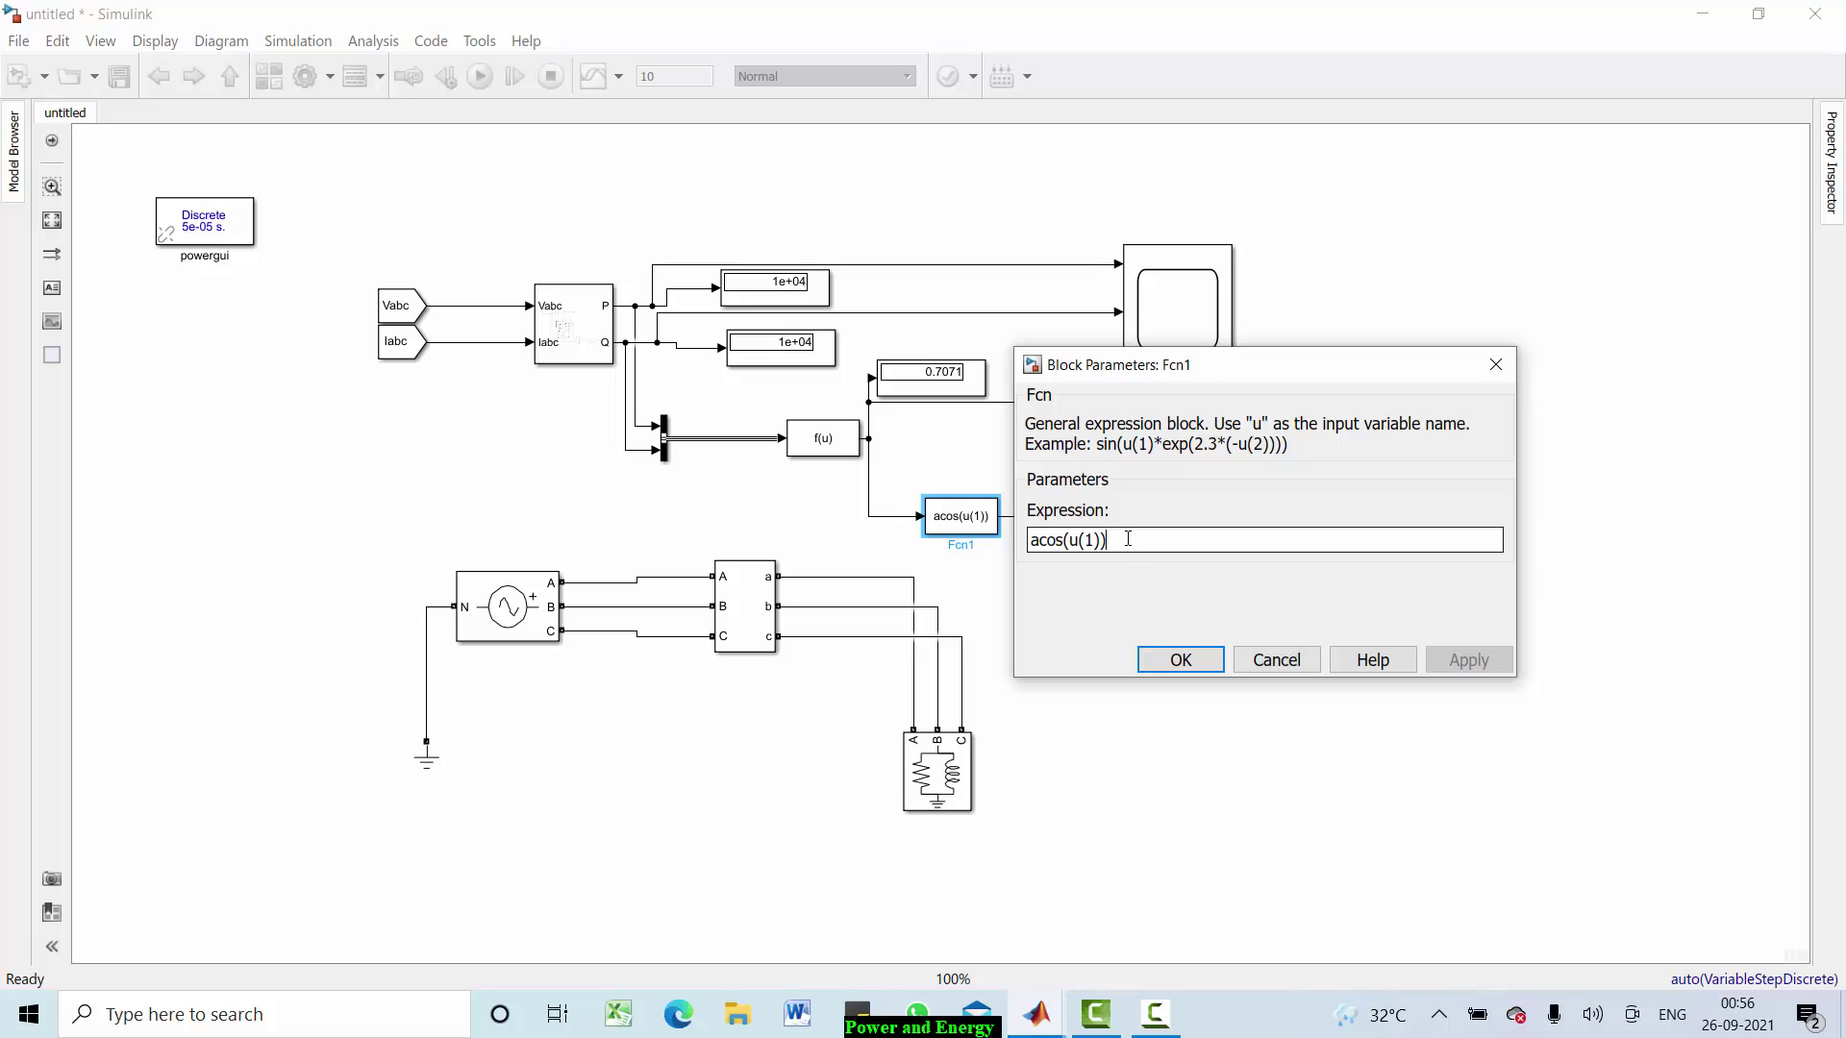
type("*")
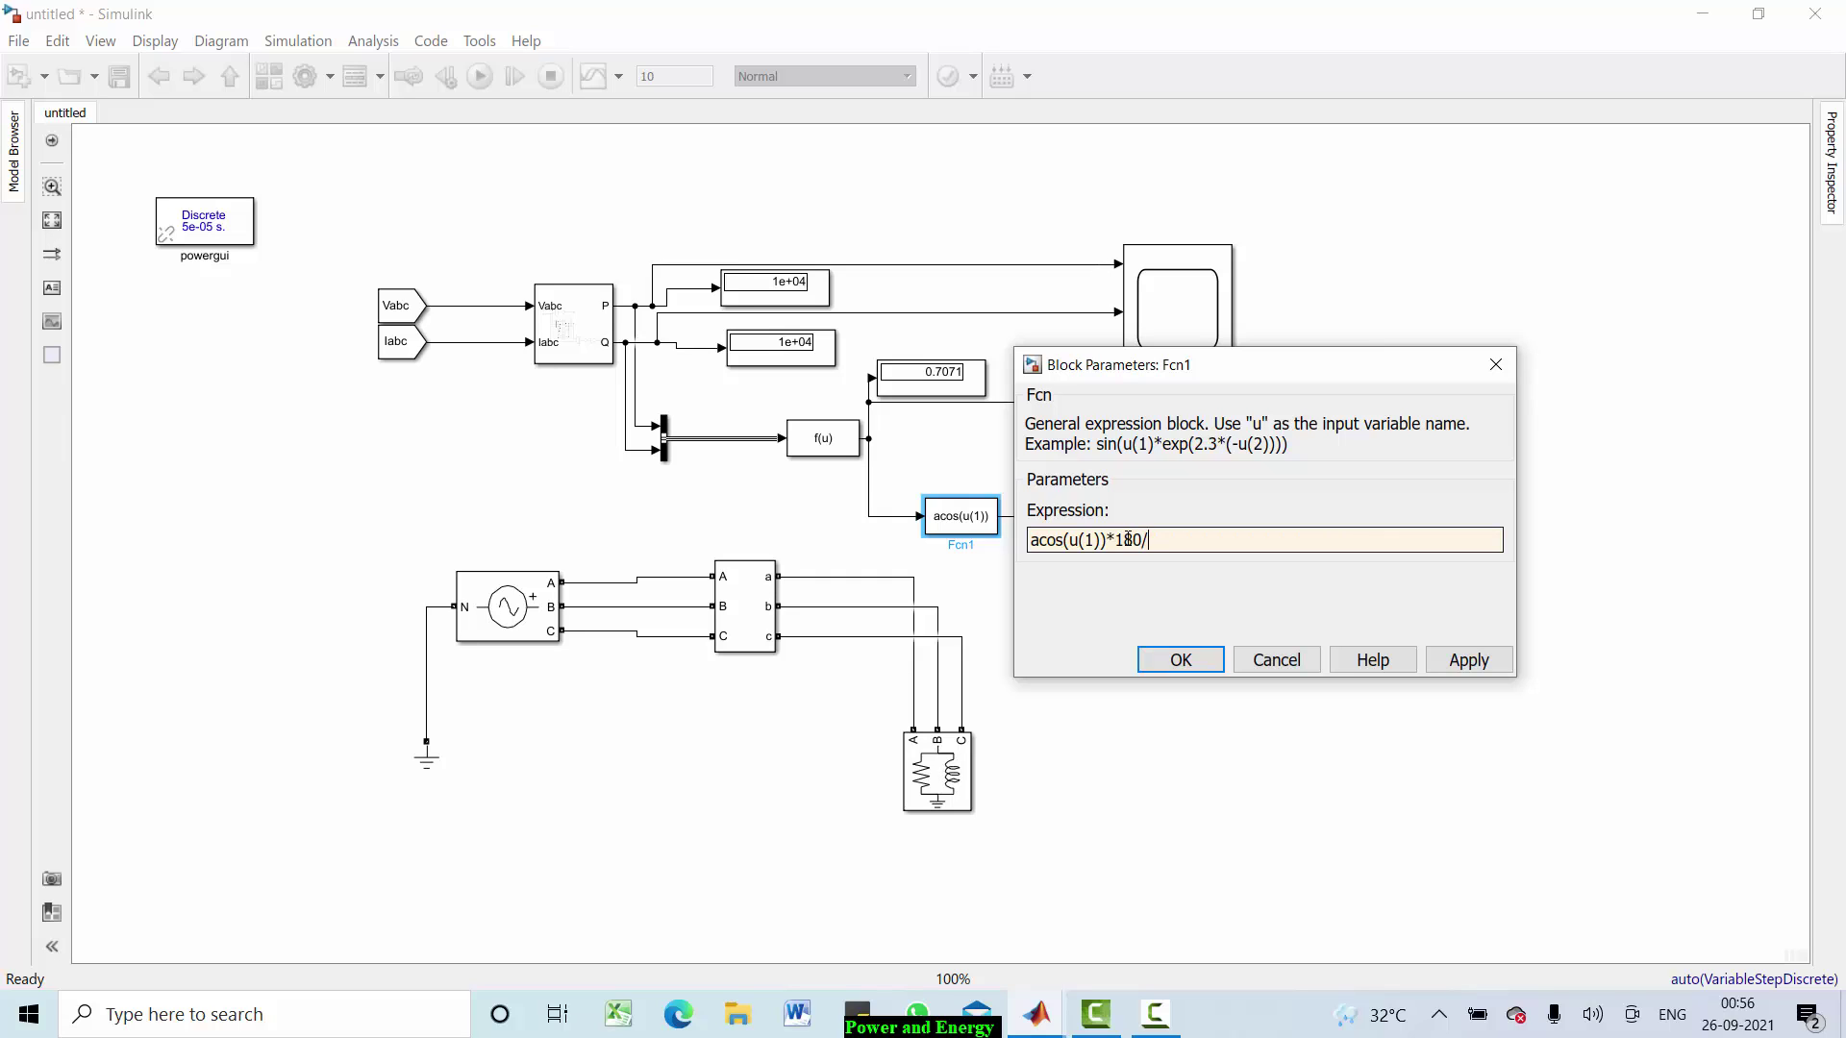
type("(")
left_click(1183, 661)
left_click(481, 77)
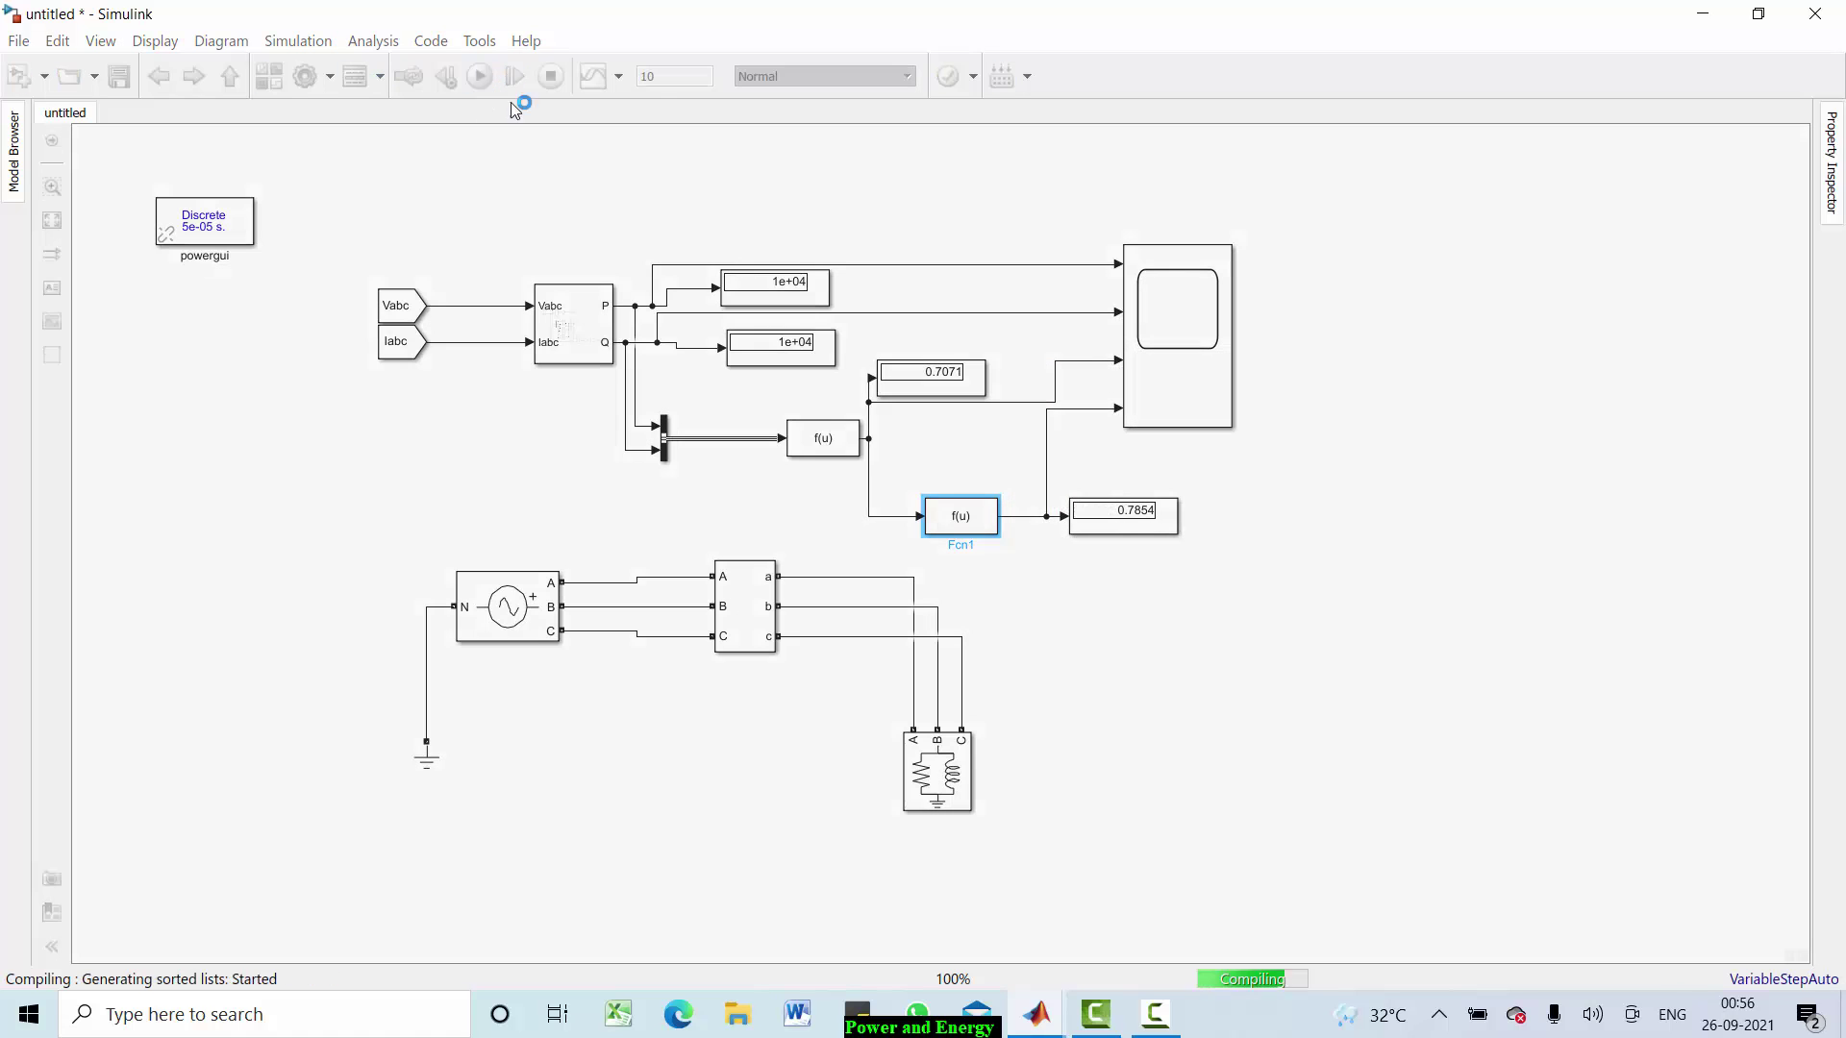
Step: Check the angle display in degrees and review the second Fcn block's expression
left_click(1135, 522)
left_click(1195, 519)
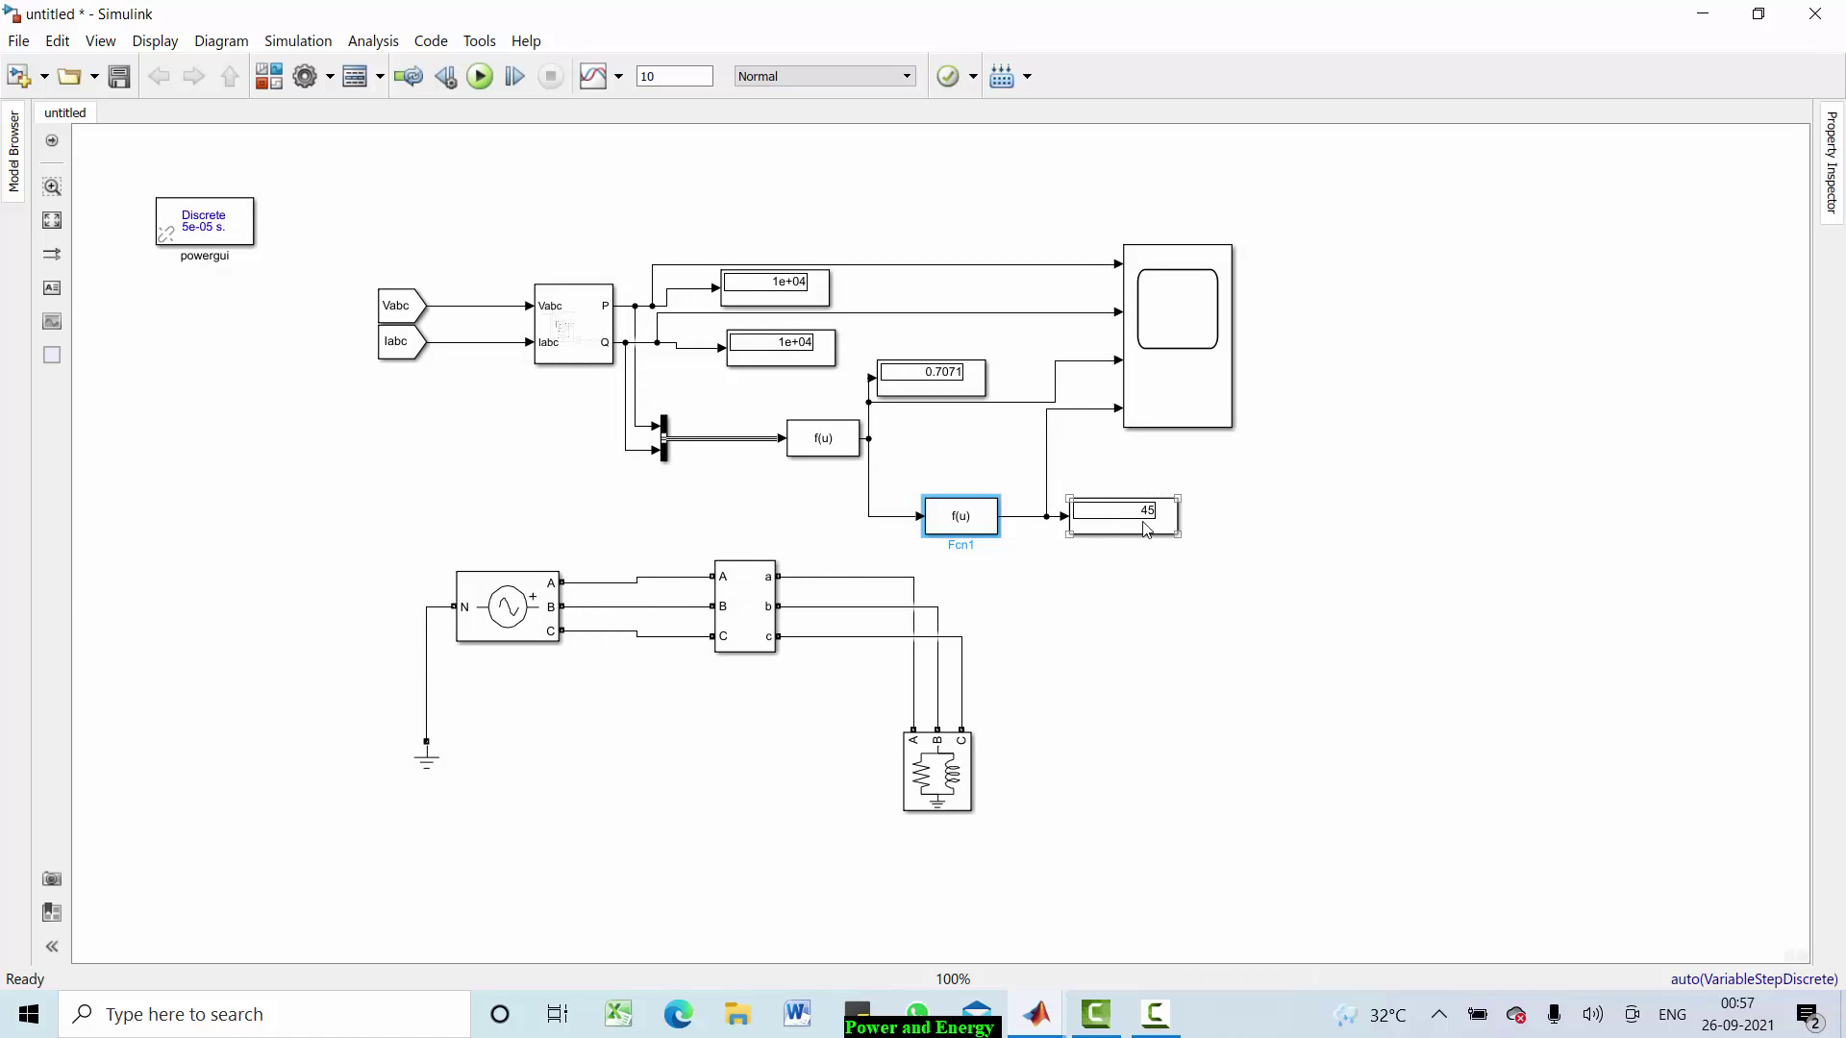
left_click(937, 527)
double_click(957, 519)
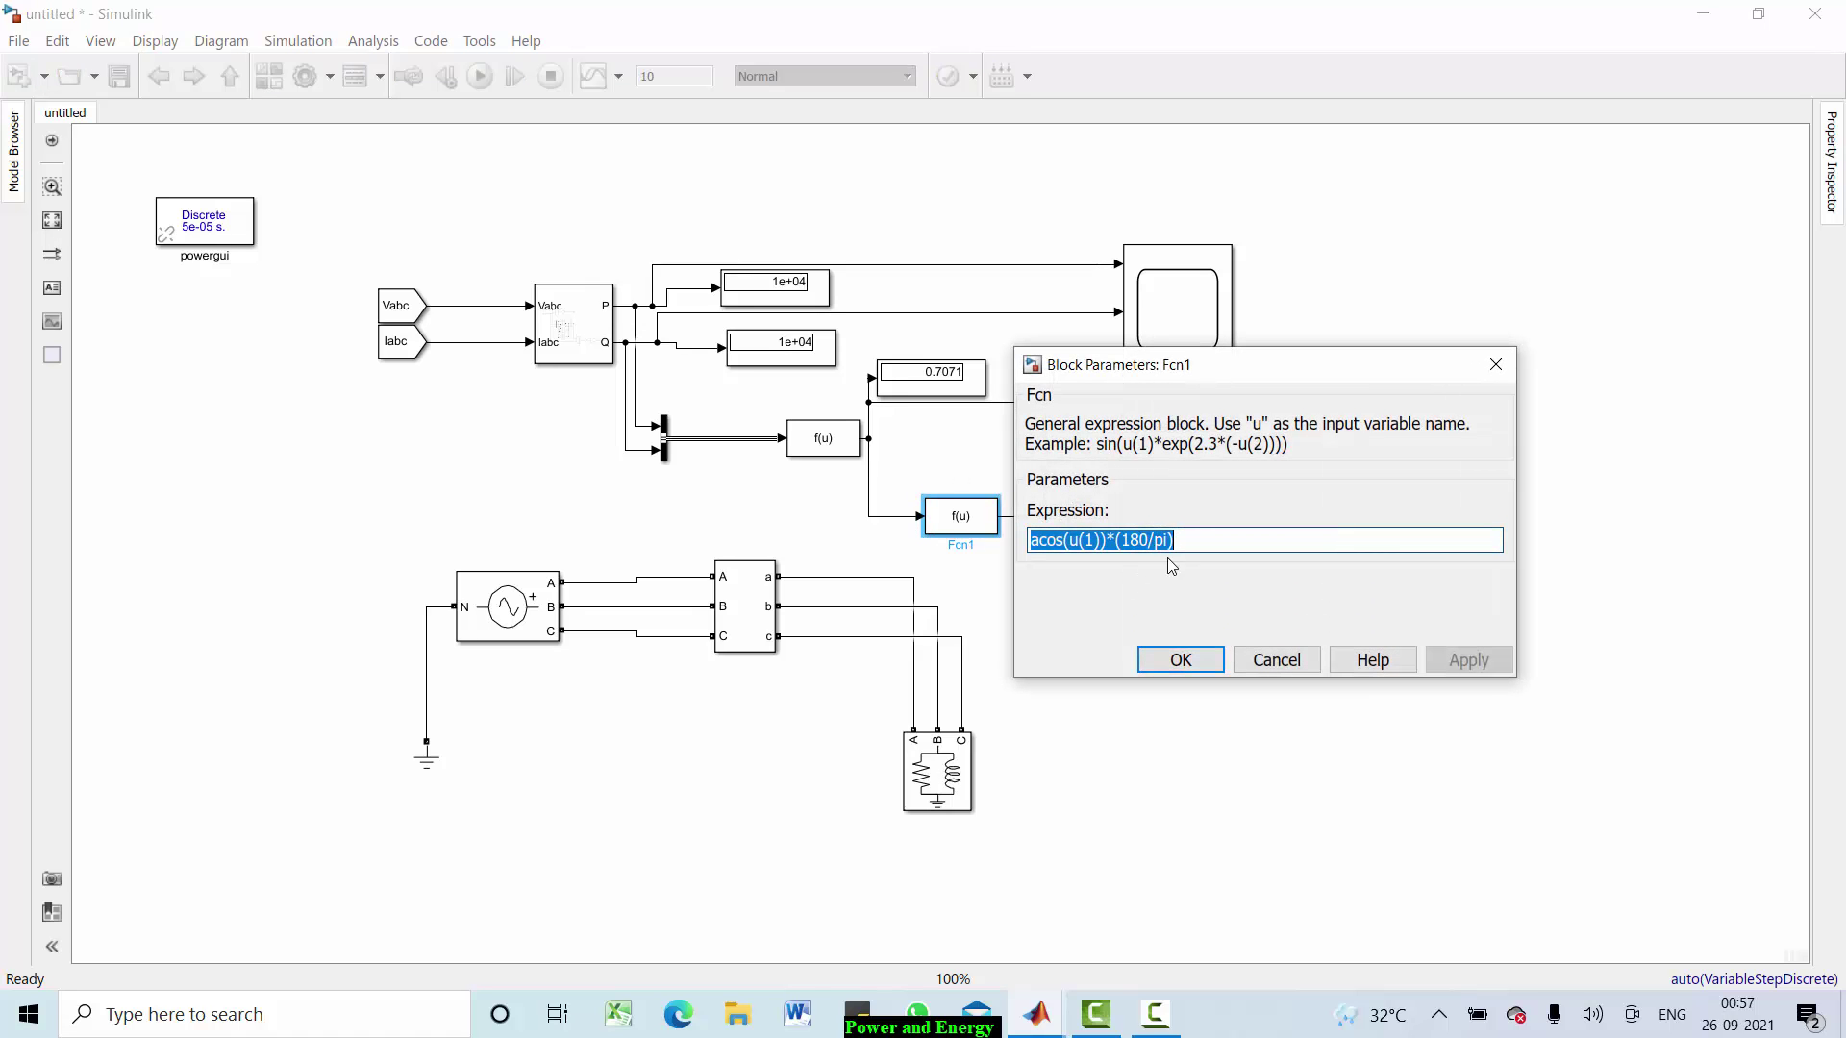
left_click(1182, 661)
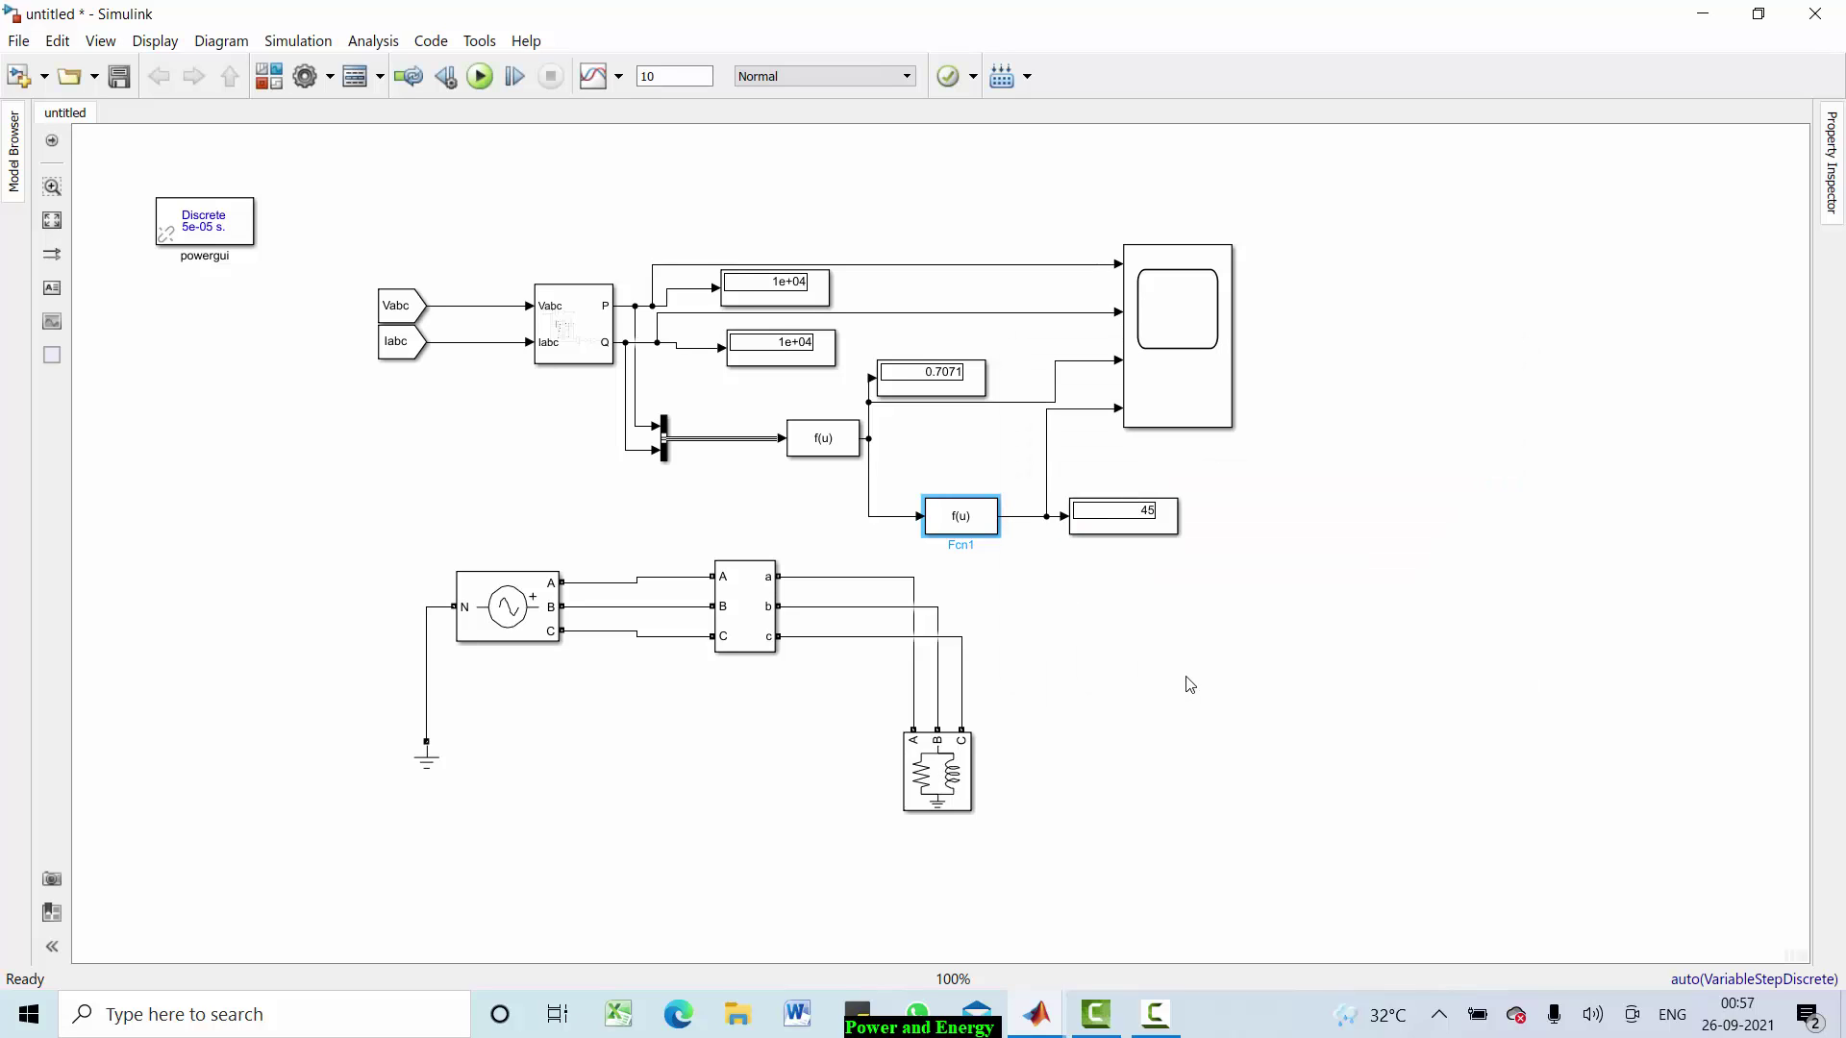